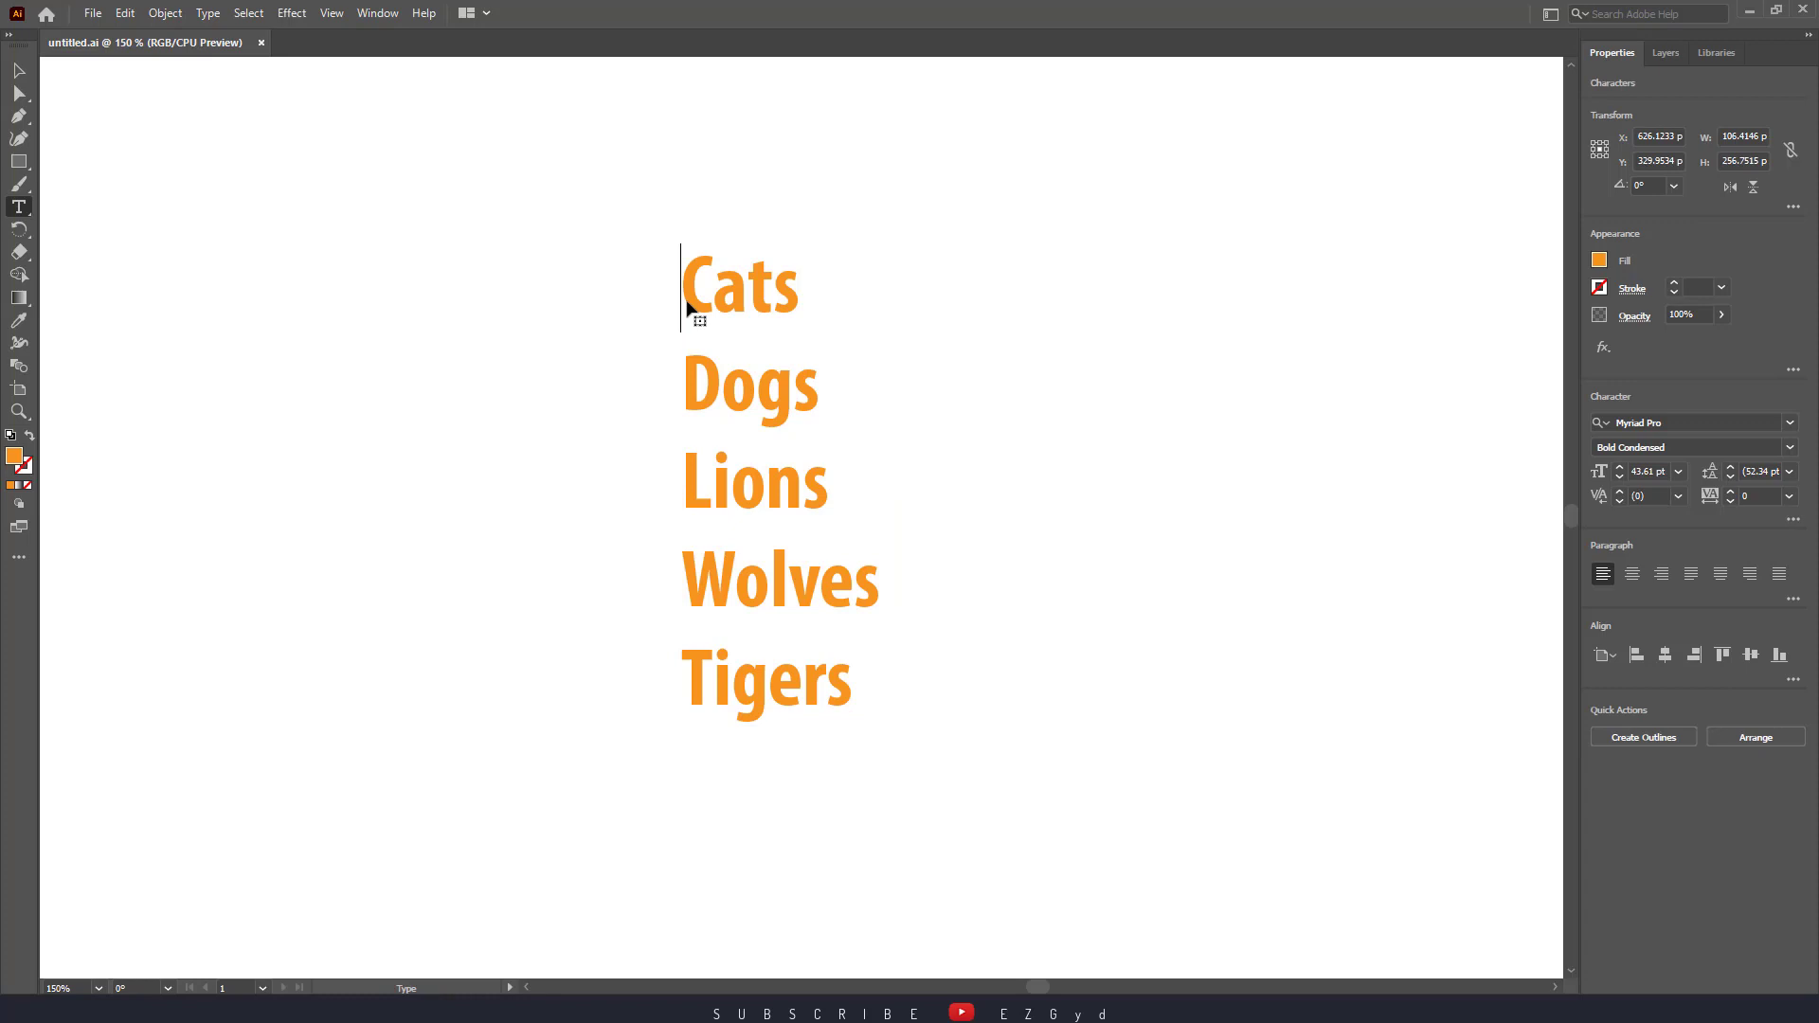
- Insert a bullet symbol before "Cats" as a special character
click(208, 14)
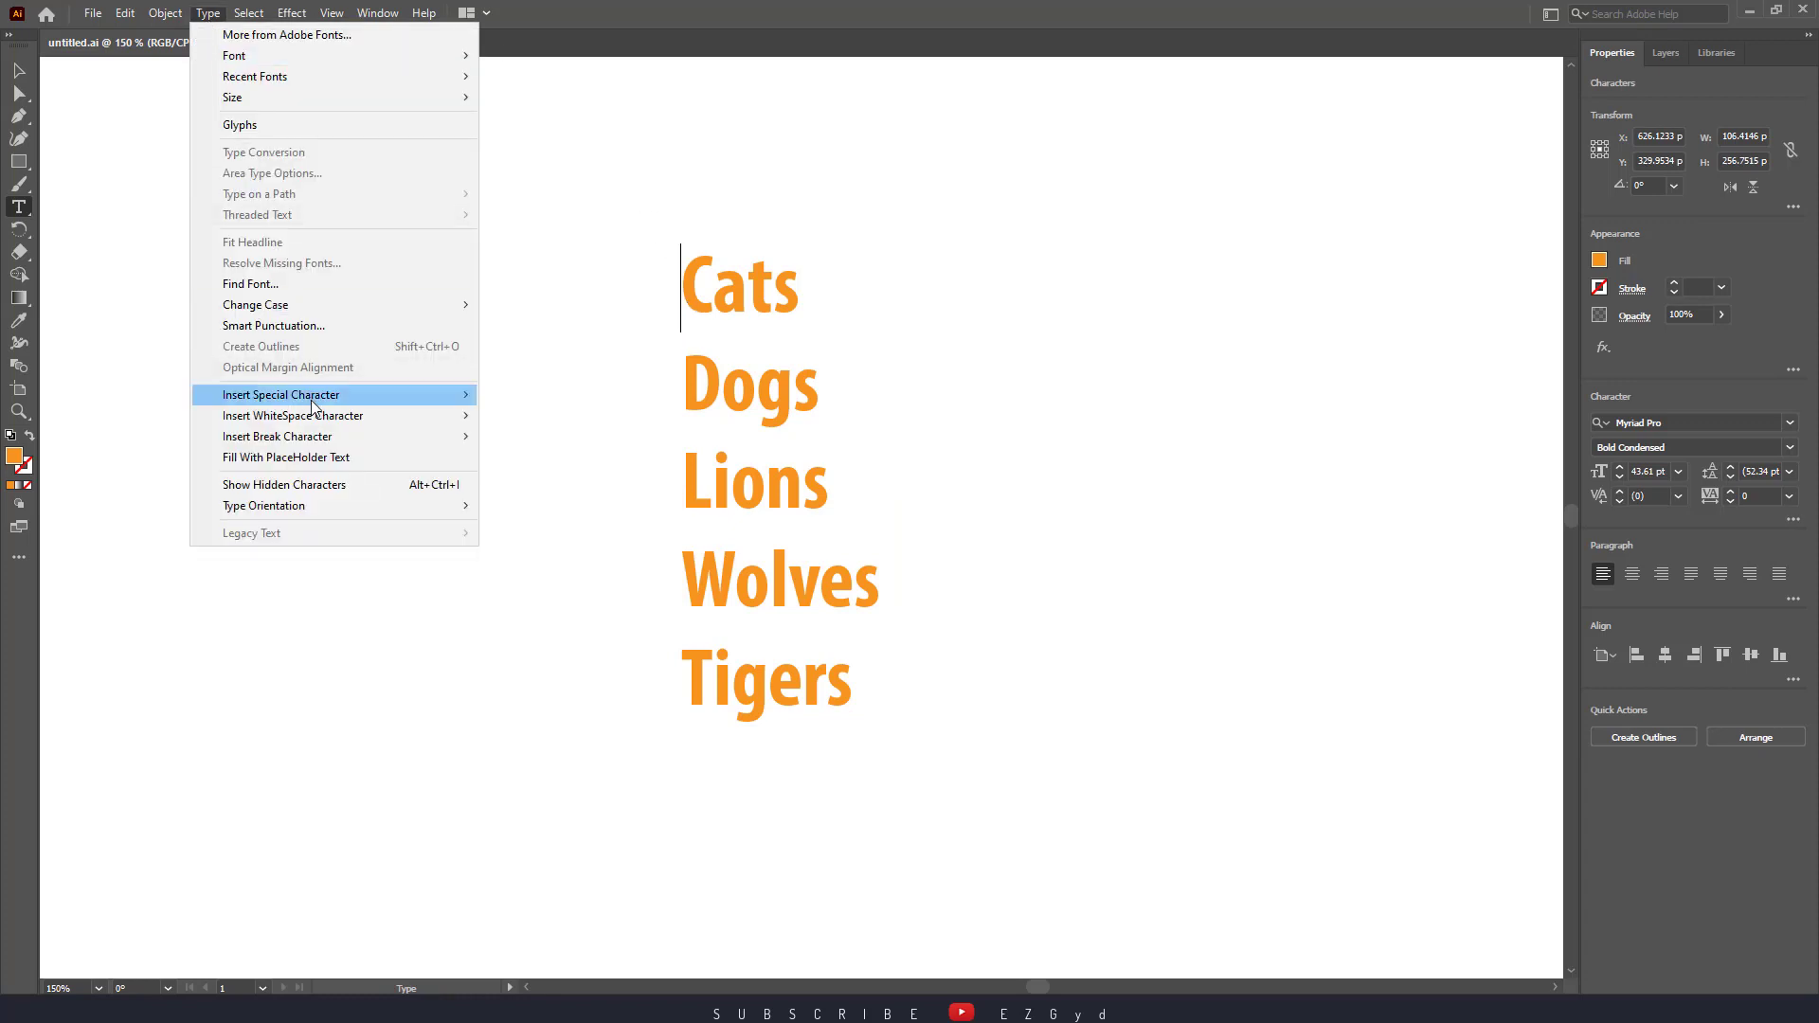
mouse_move(315, 405)
mouse_move(526, 400)
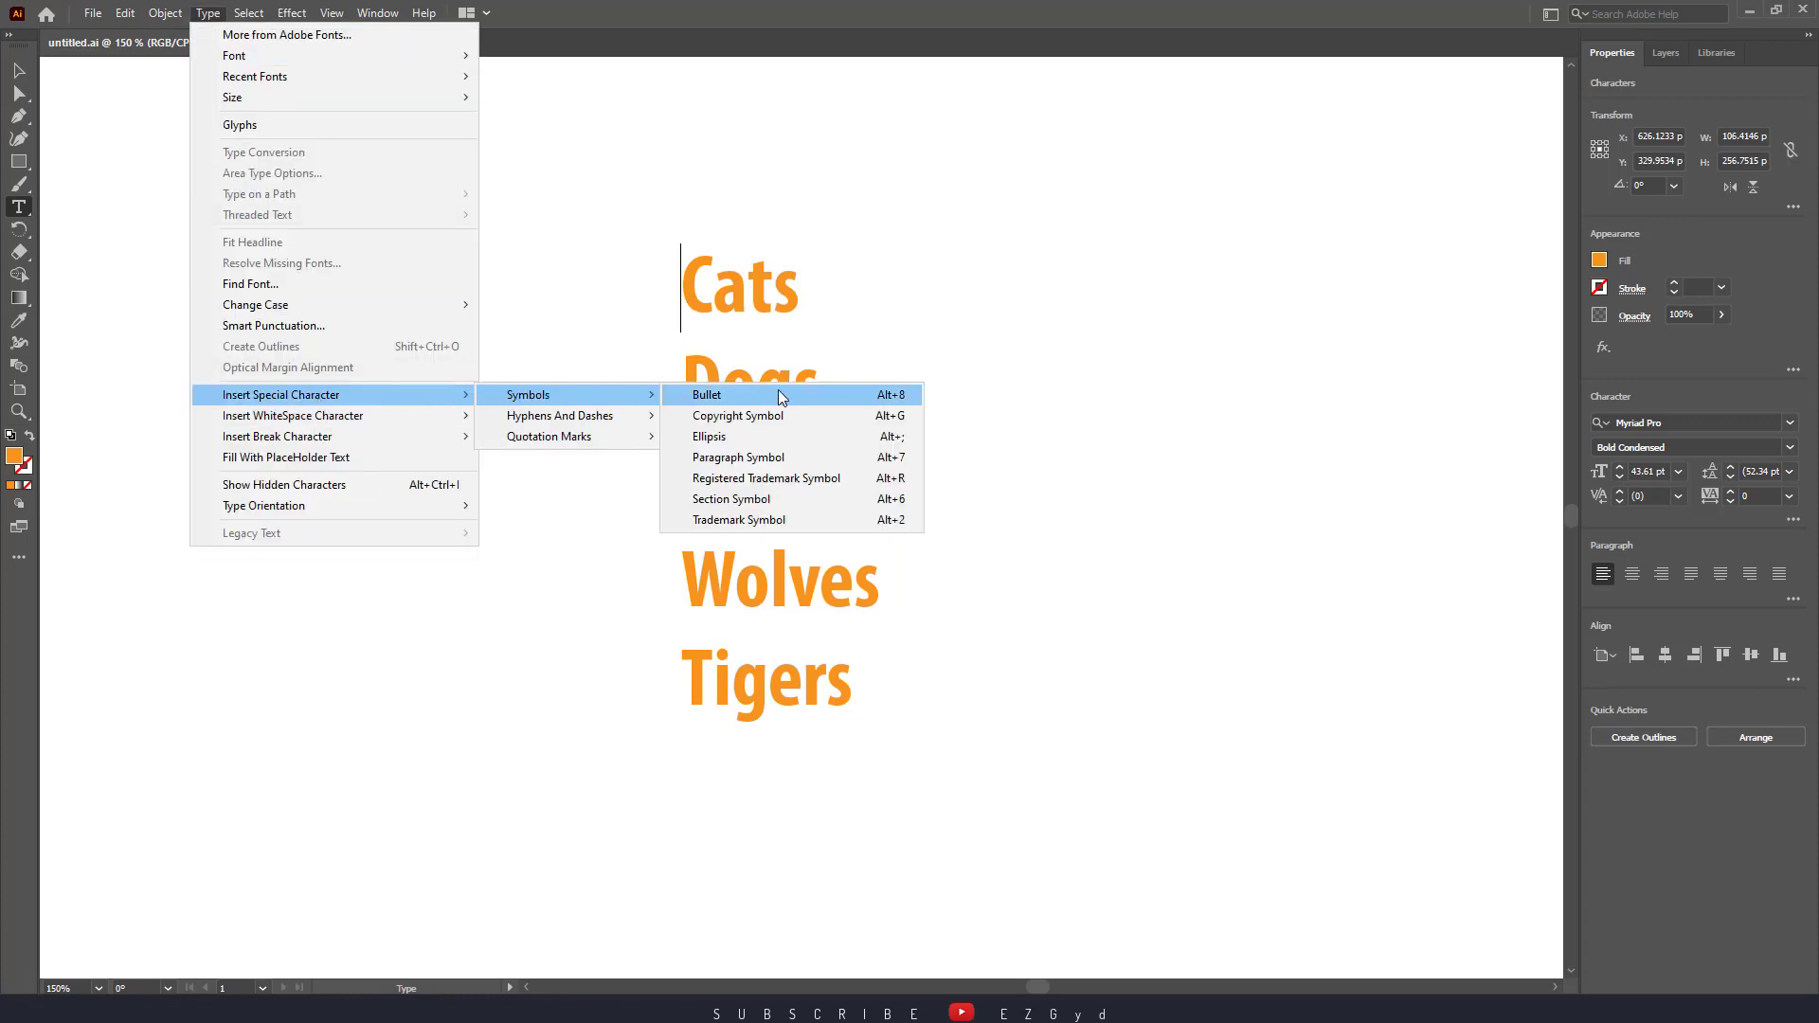
click(814, 391)
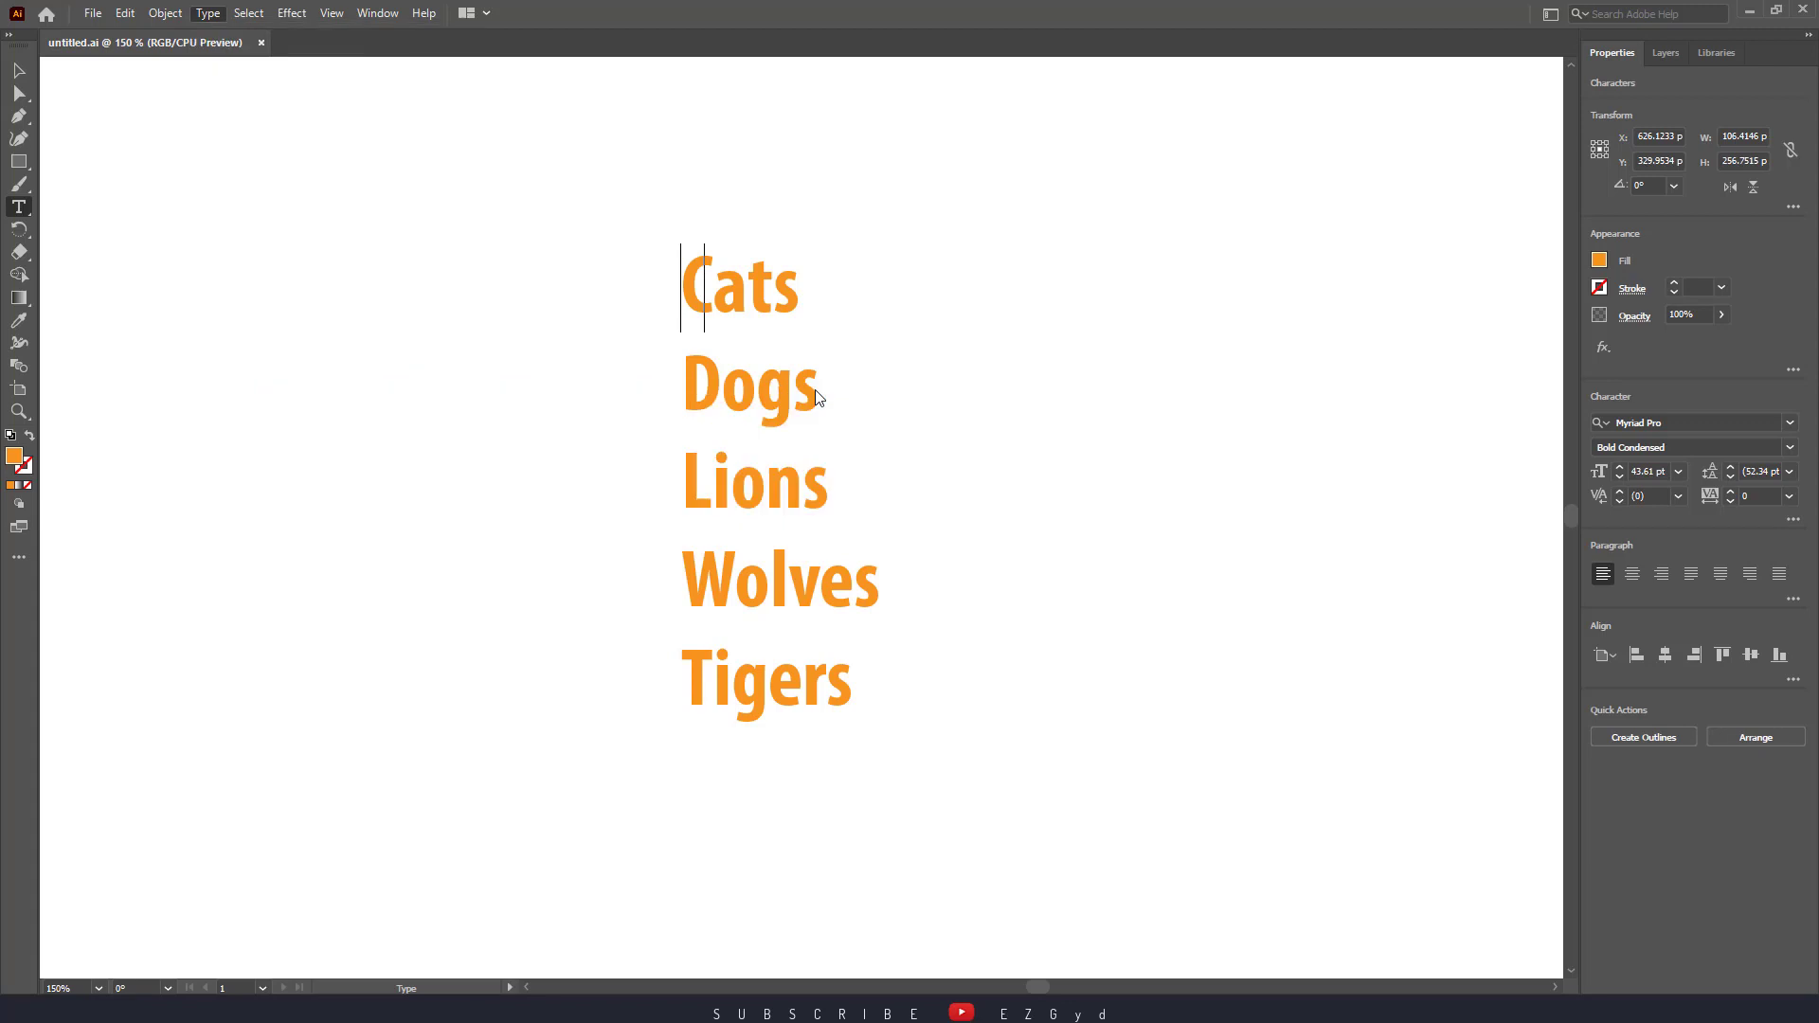
- Add a bullet symbol before "Dogs" and another before "Lions"
click(684, 381)
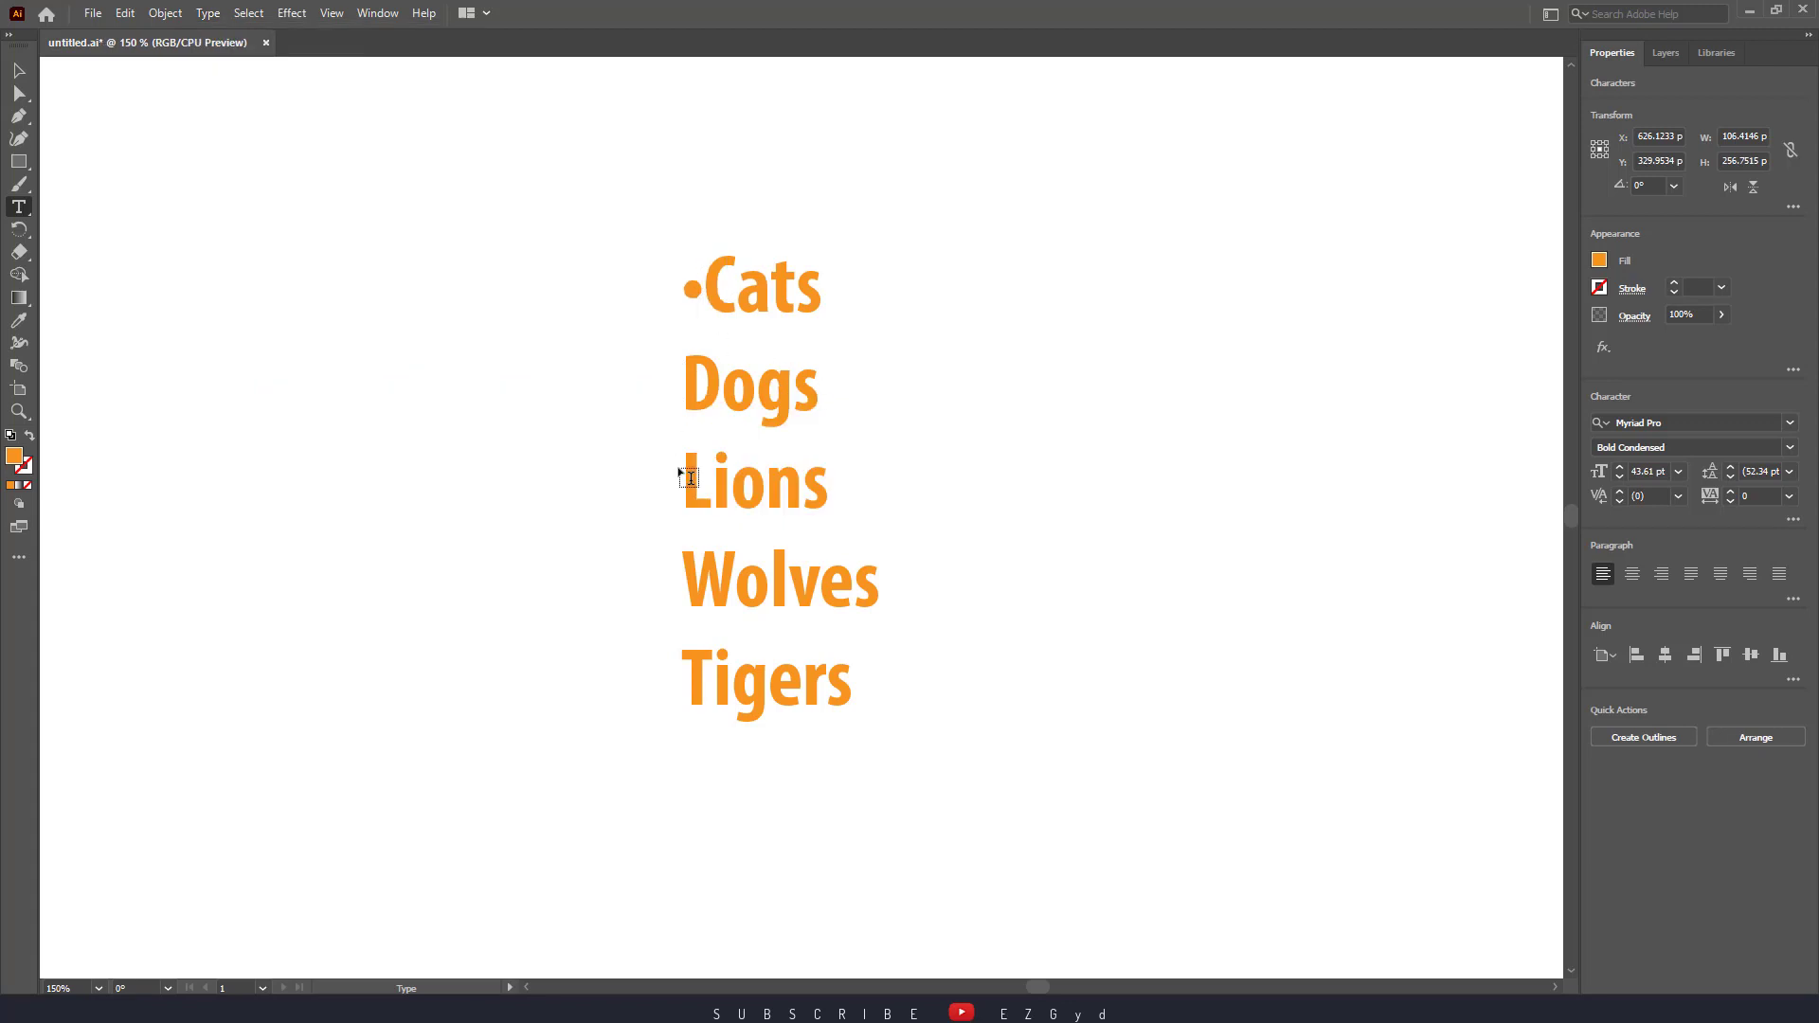
text(•)
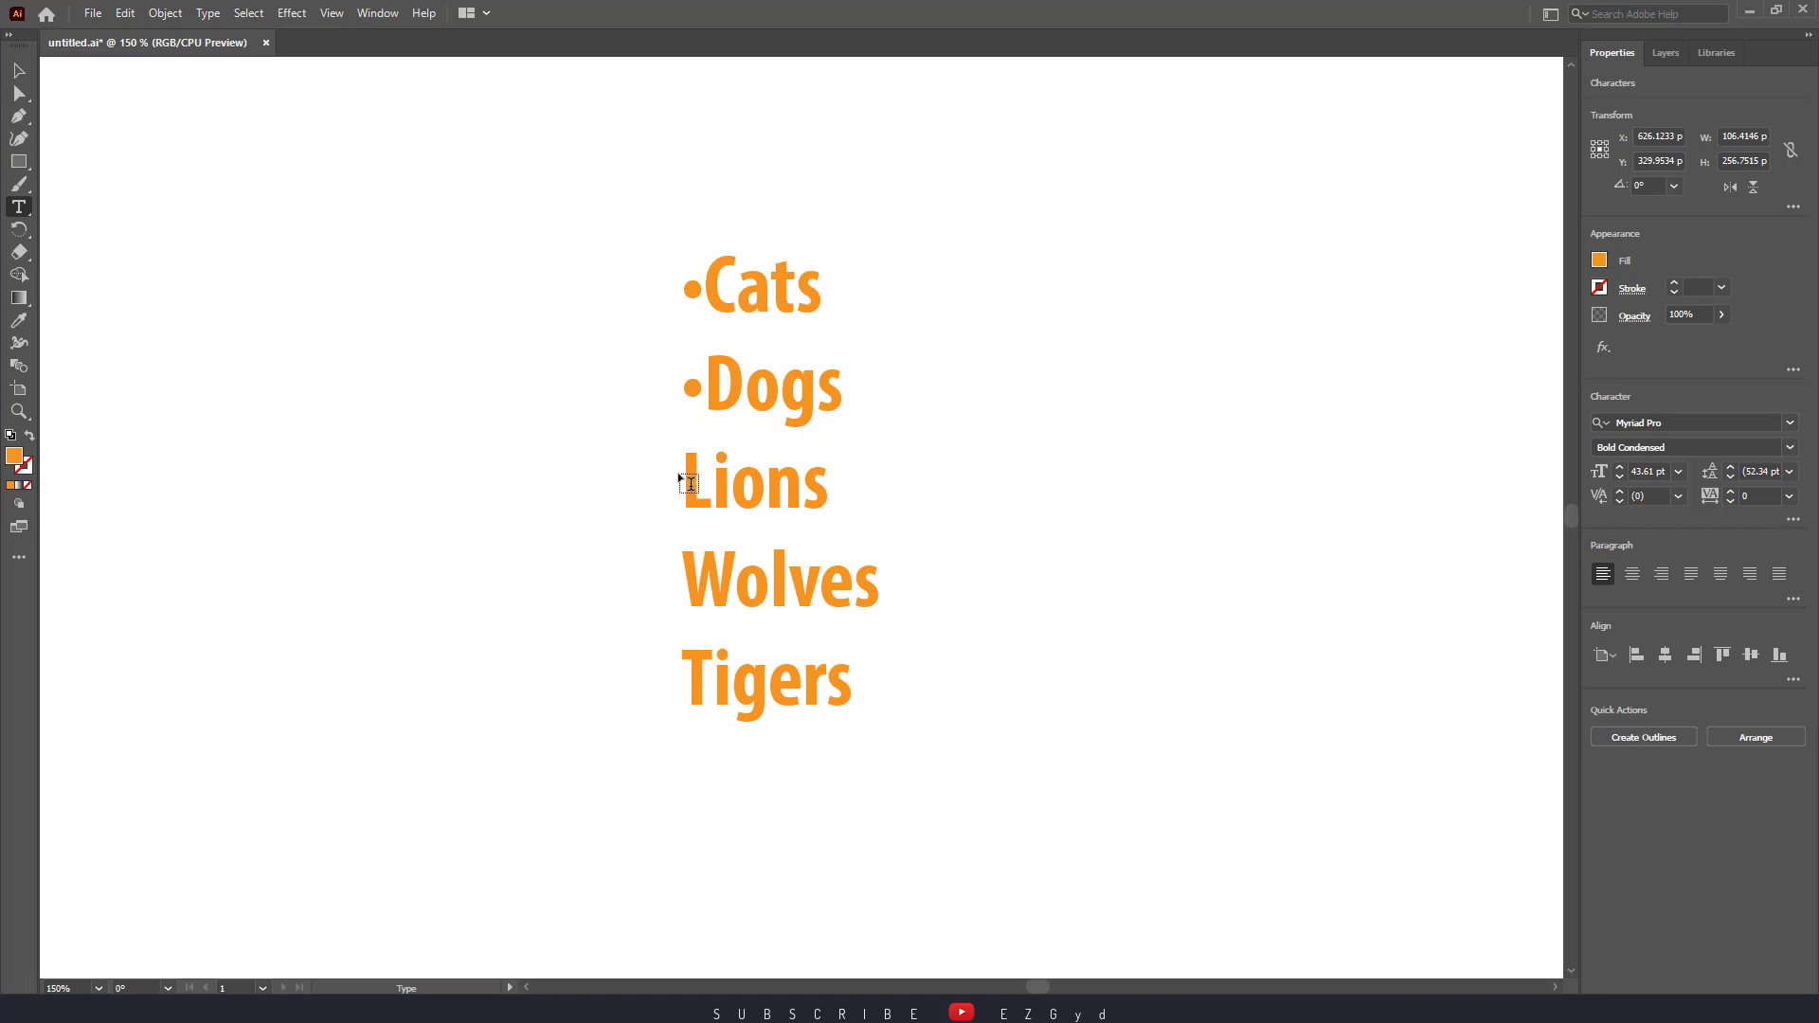
click(684, 486)
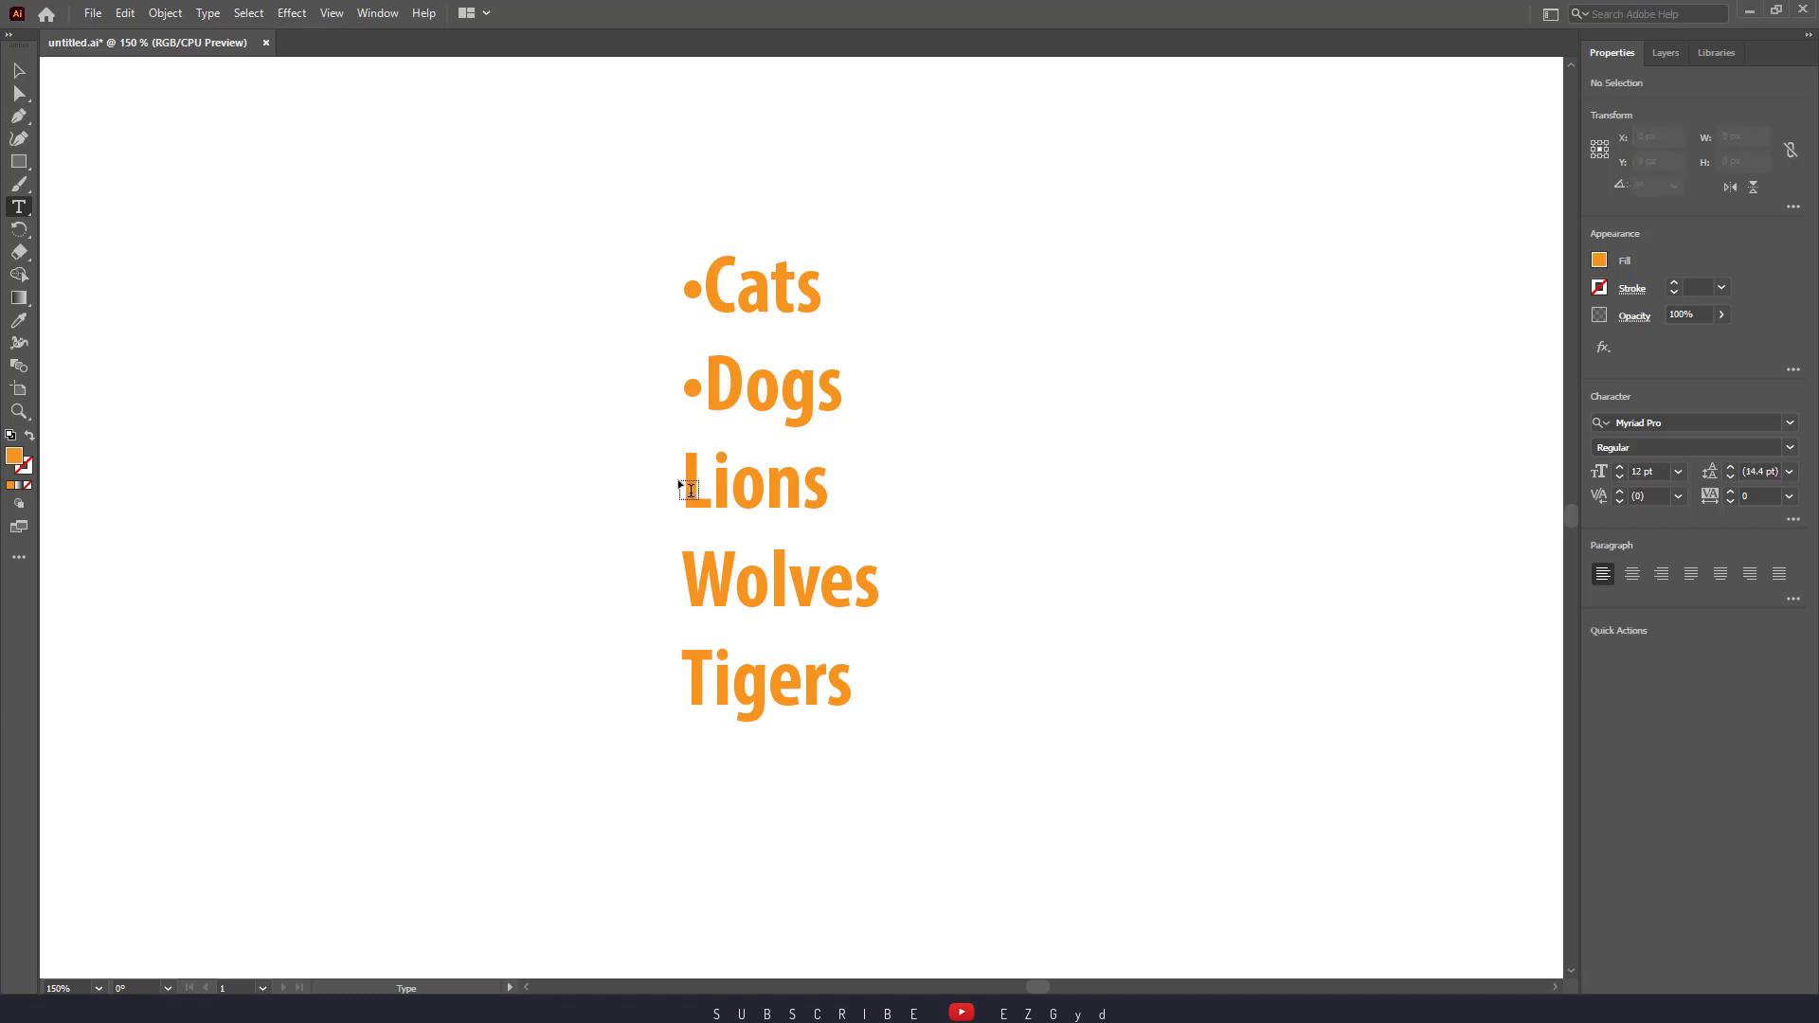
click(684, 486)
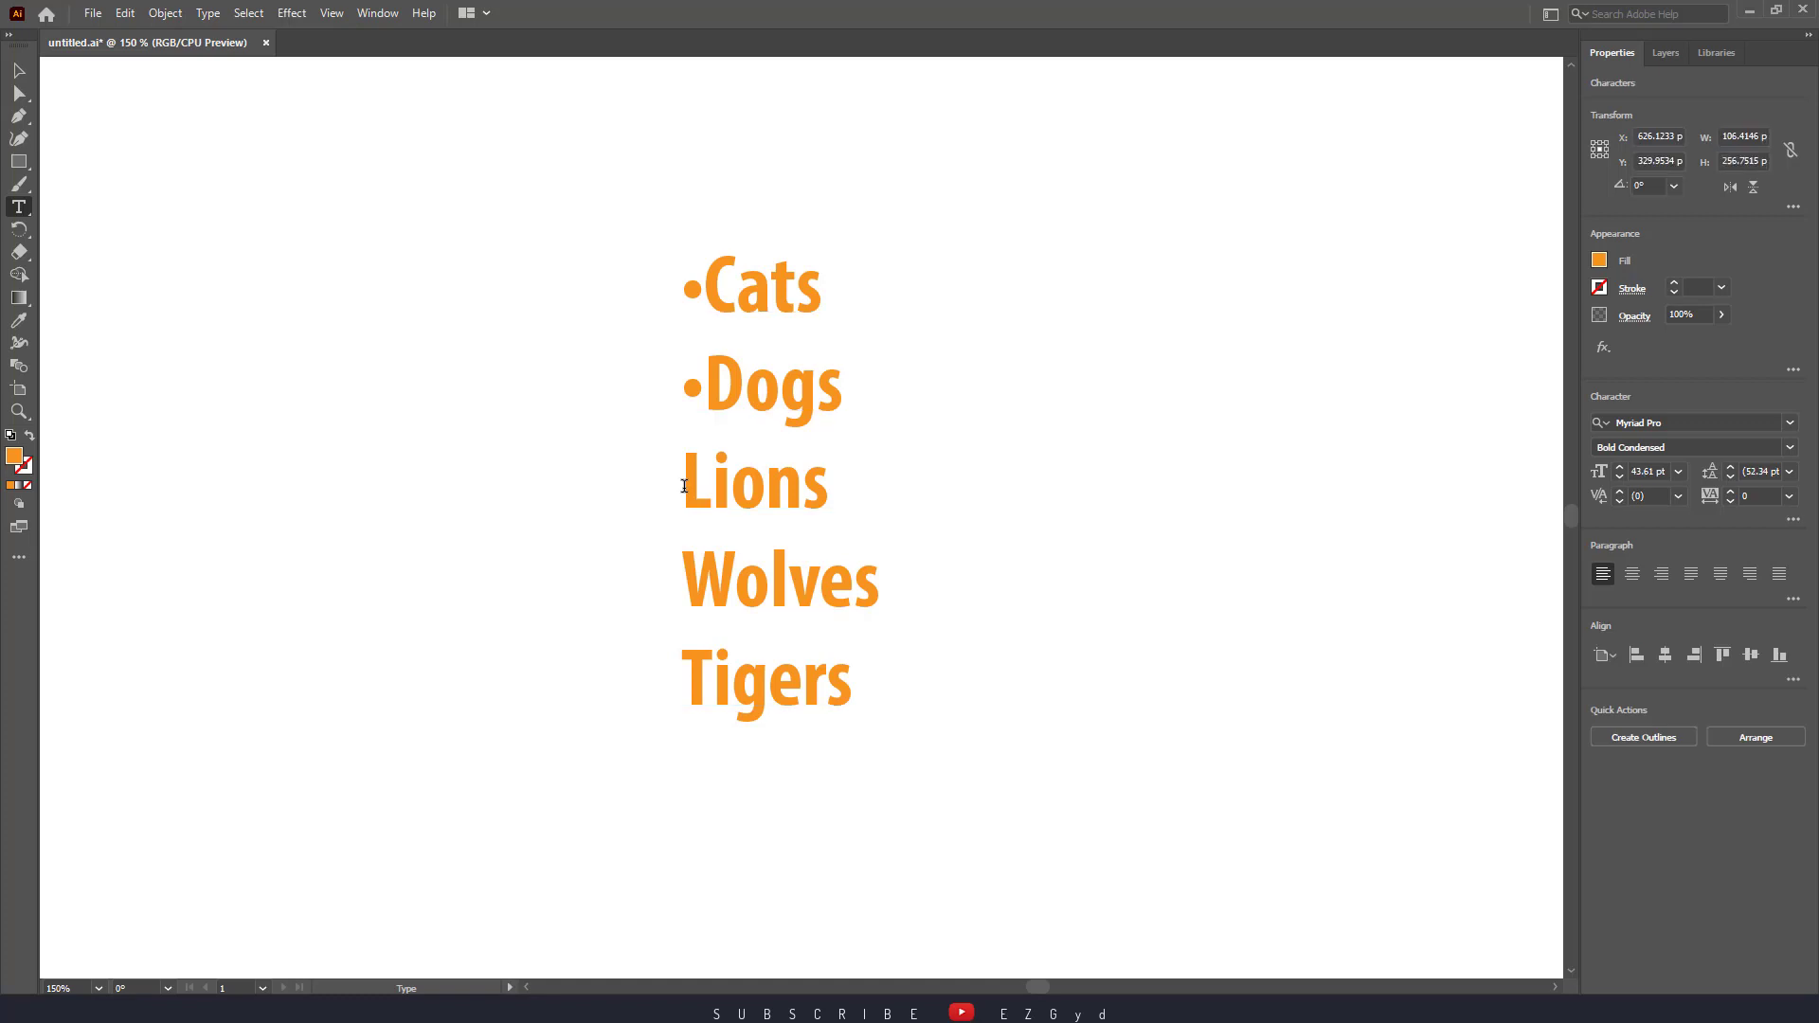
text(•)
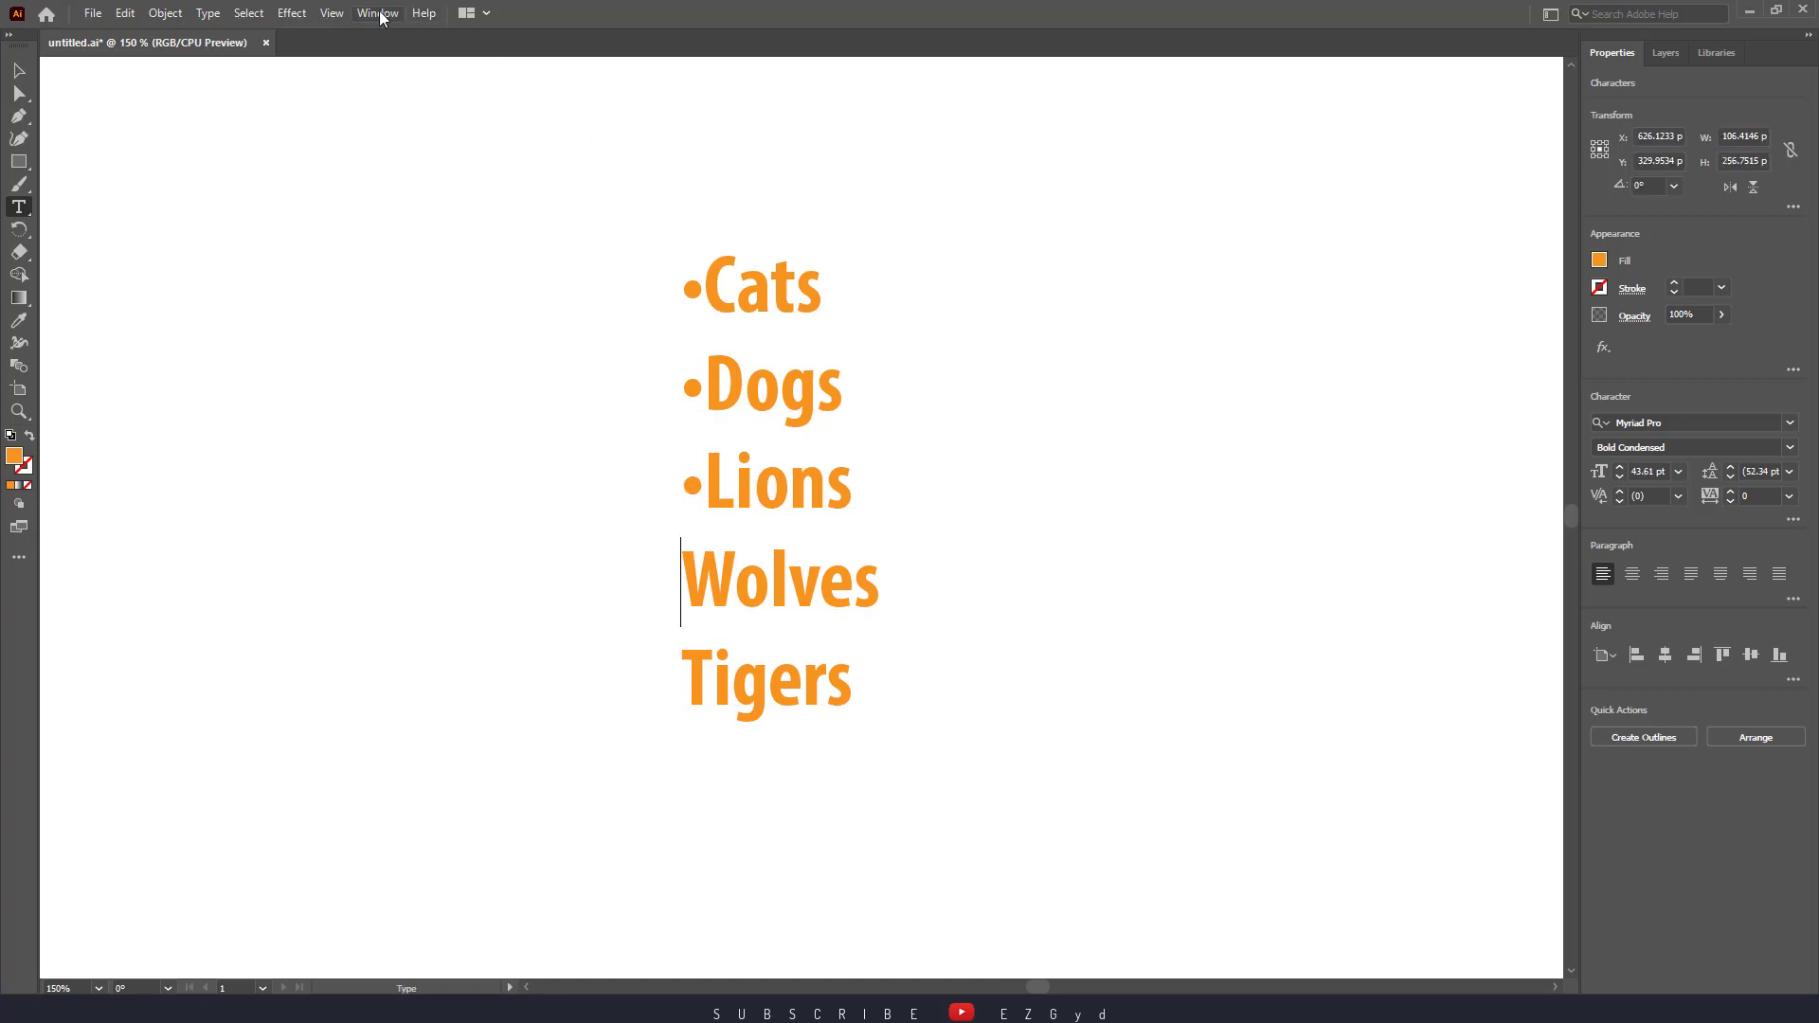
- Add a bullet symbol before "Wolves" and another before "Tigers"
click(208, 13)
mouse_move(459, 397)
mouse_move(552, 396)
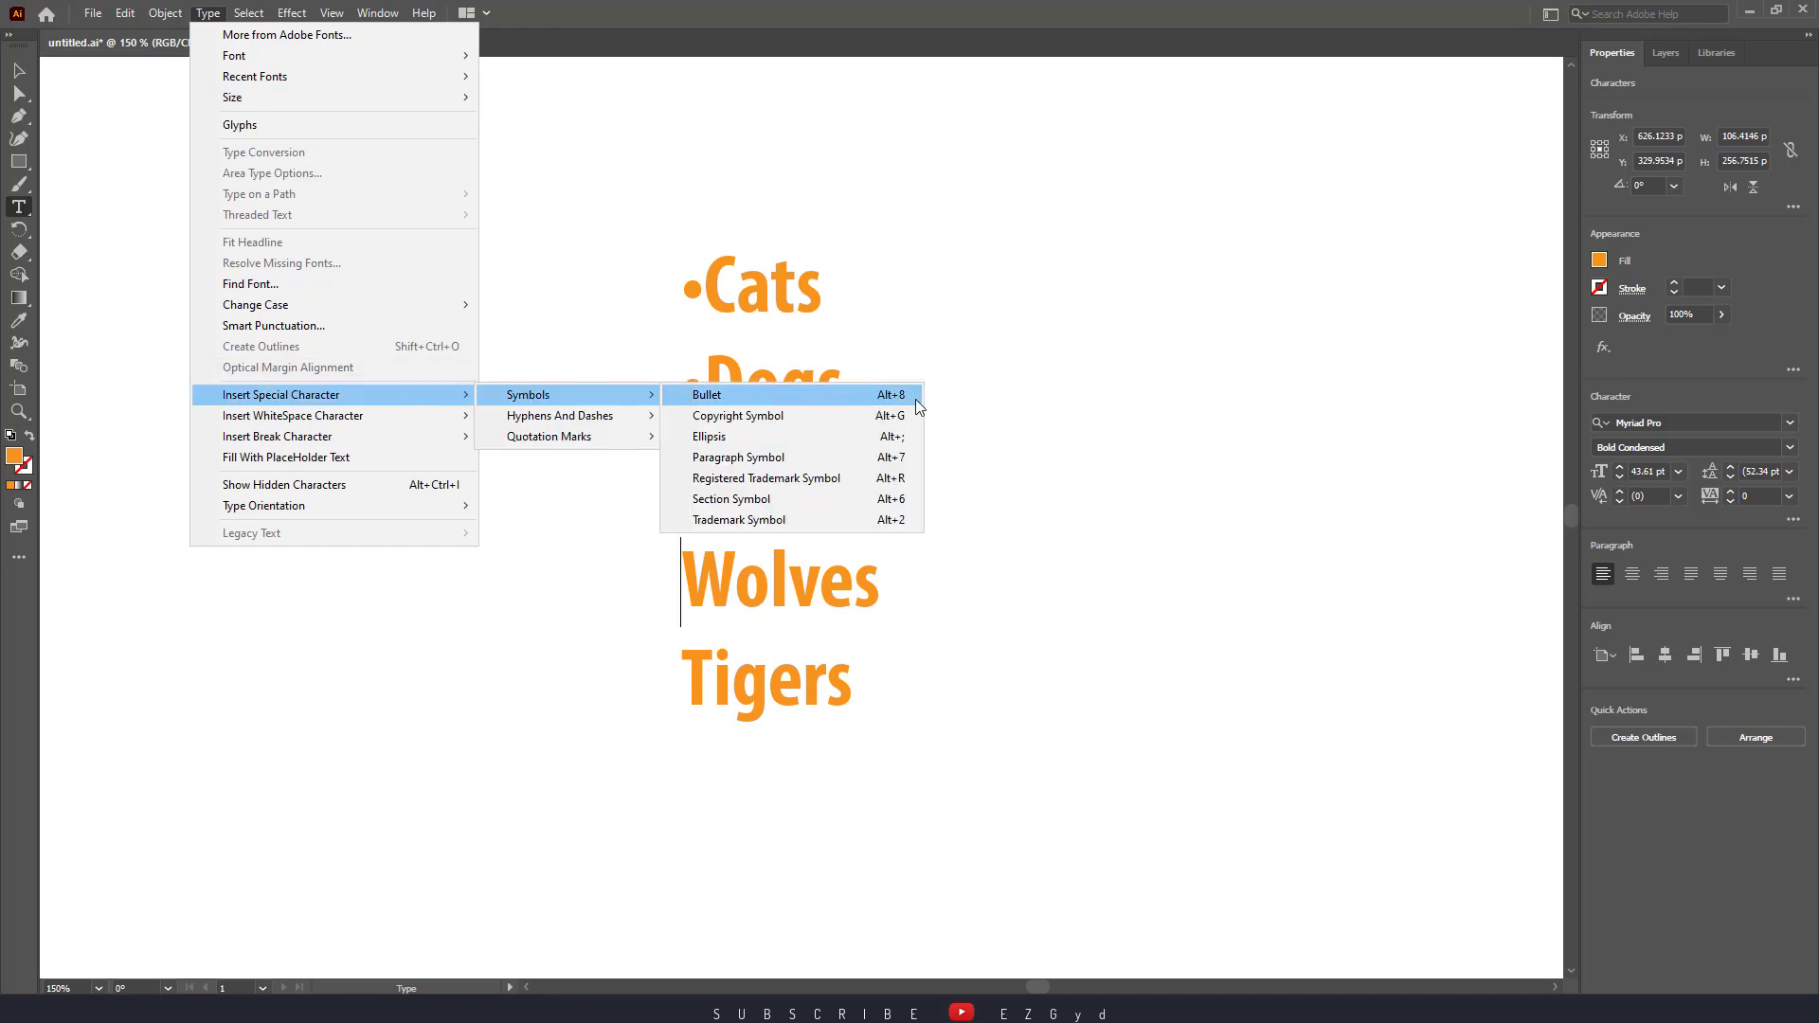
click(770, 392)
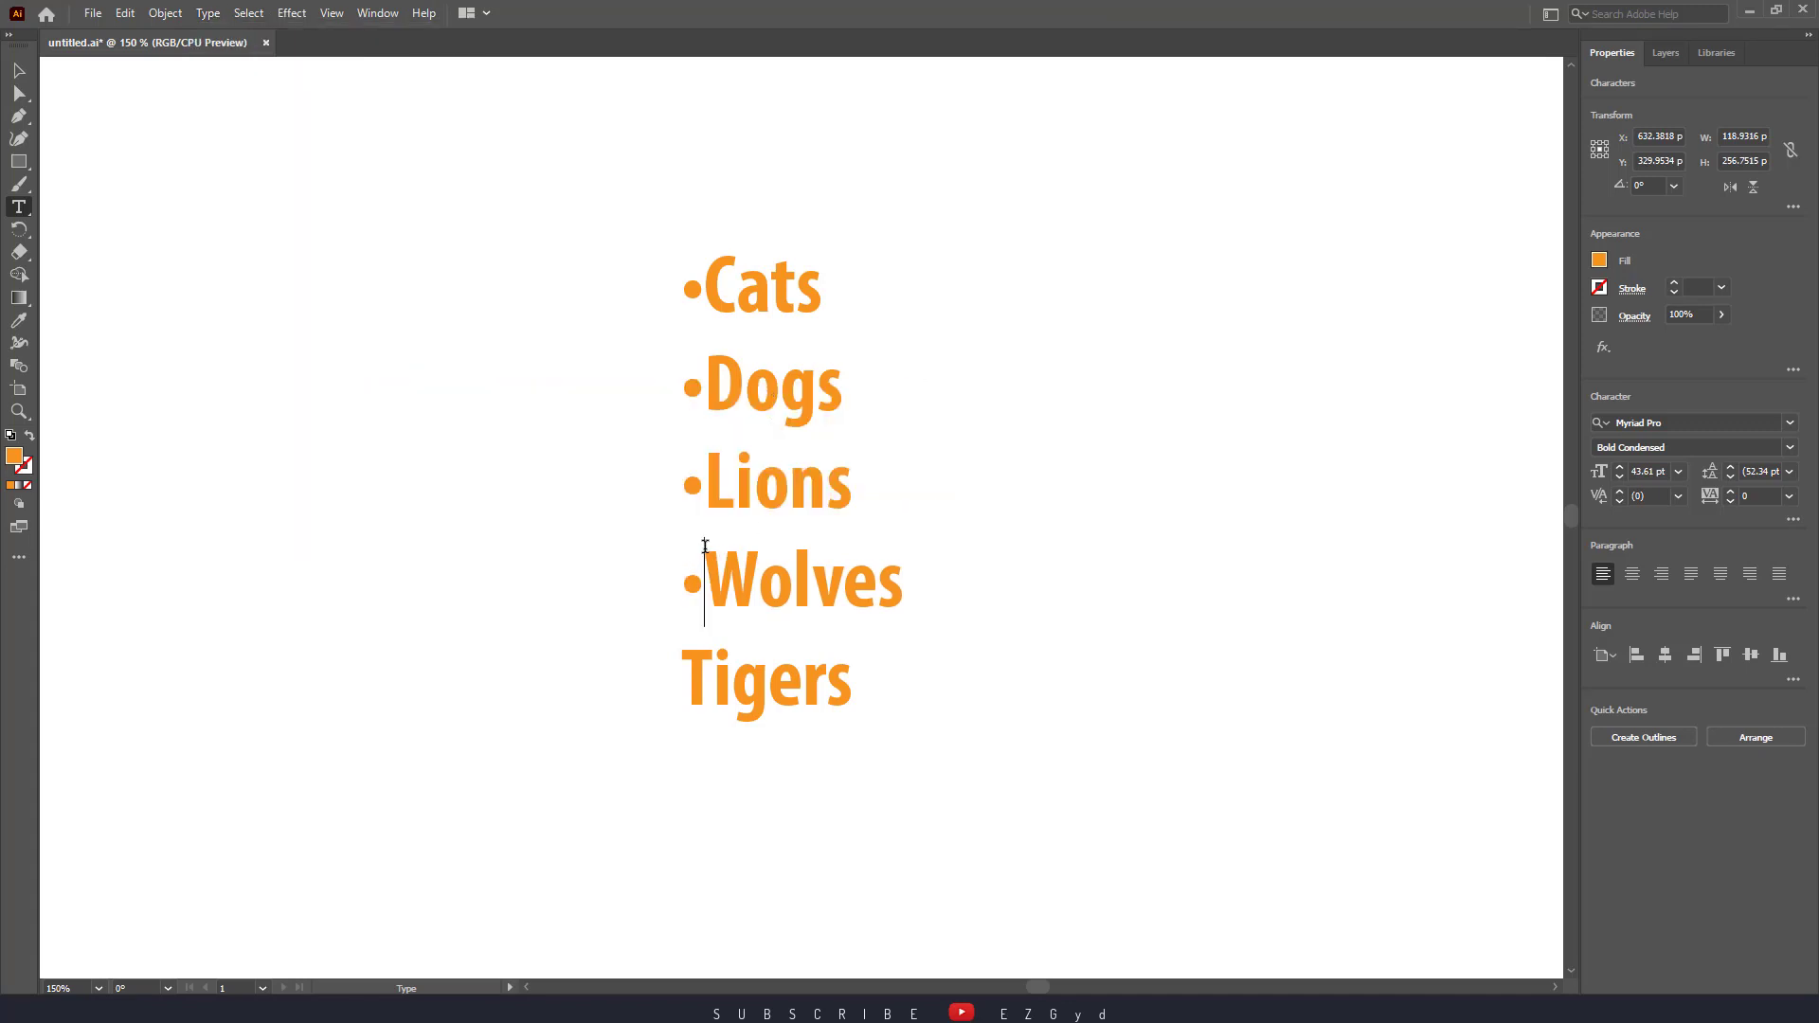
click(688, 685)
text(•)
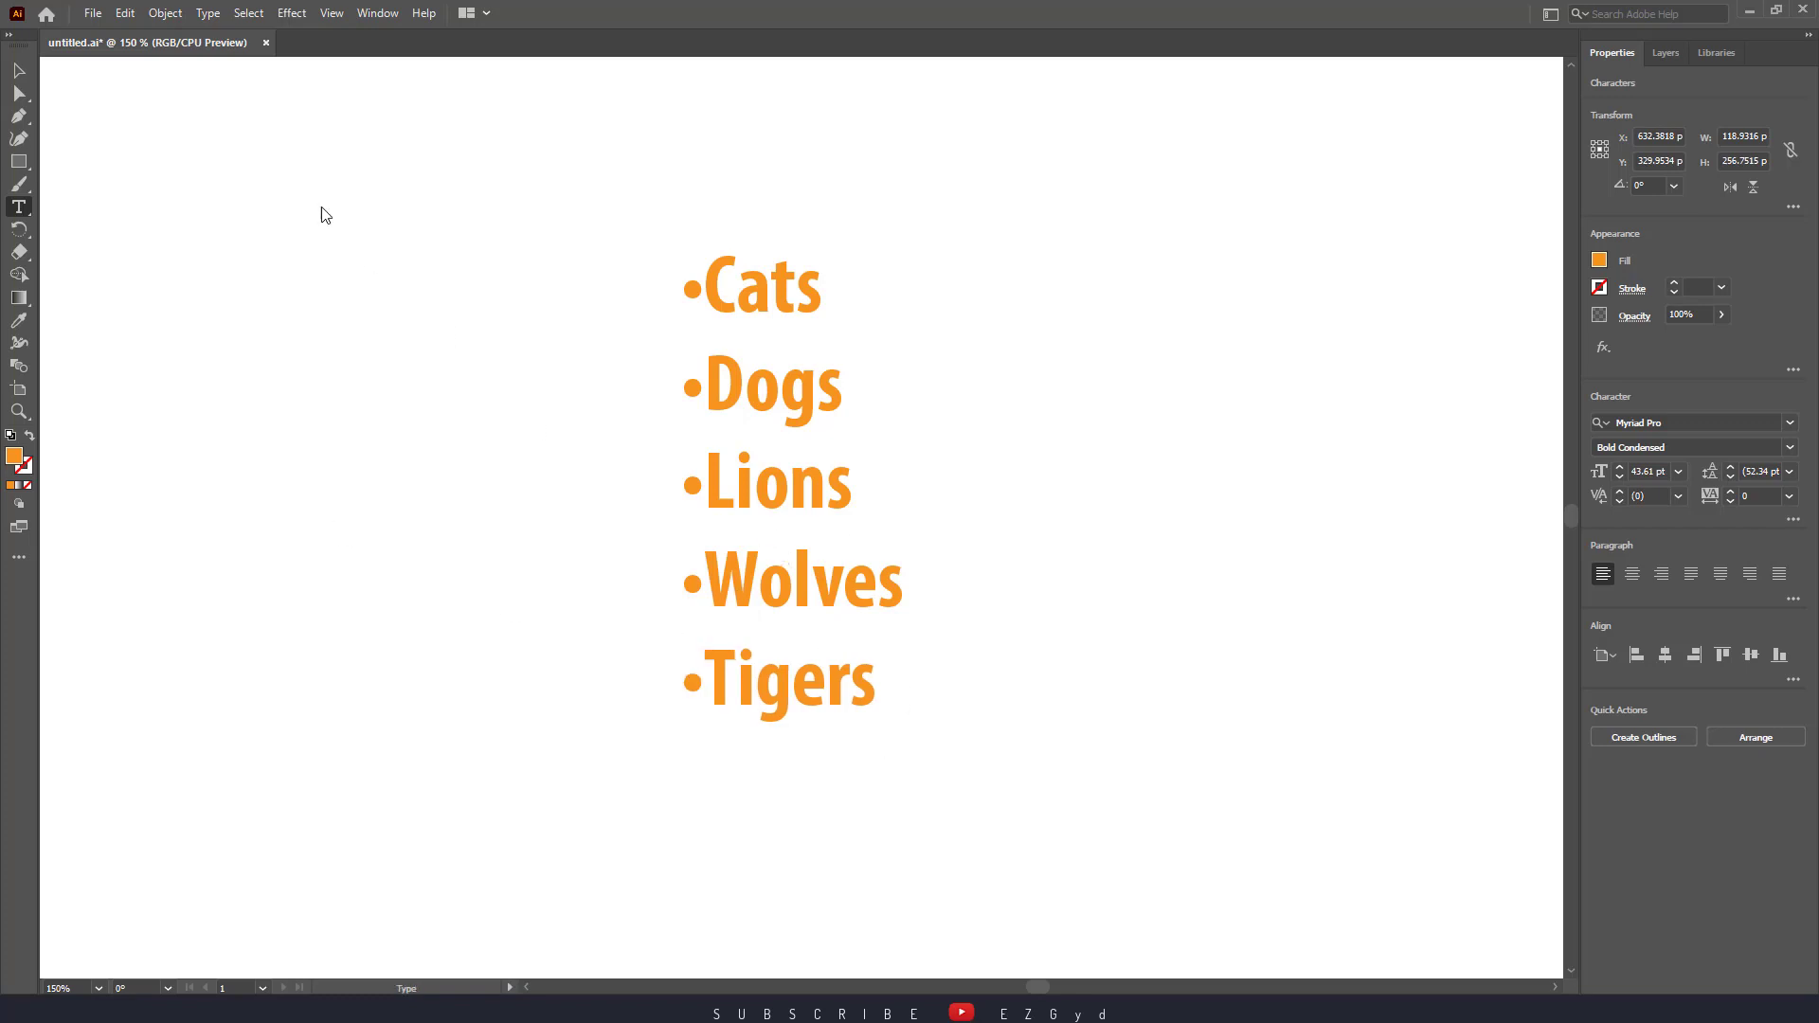
- Select the whole bulleted text block and shift it about 2 px to the left on the artboard
click(19, 69)
drag(499, 162, 1026, 739)
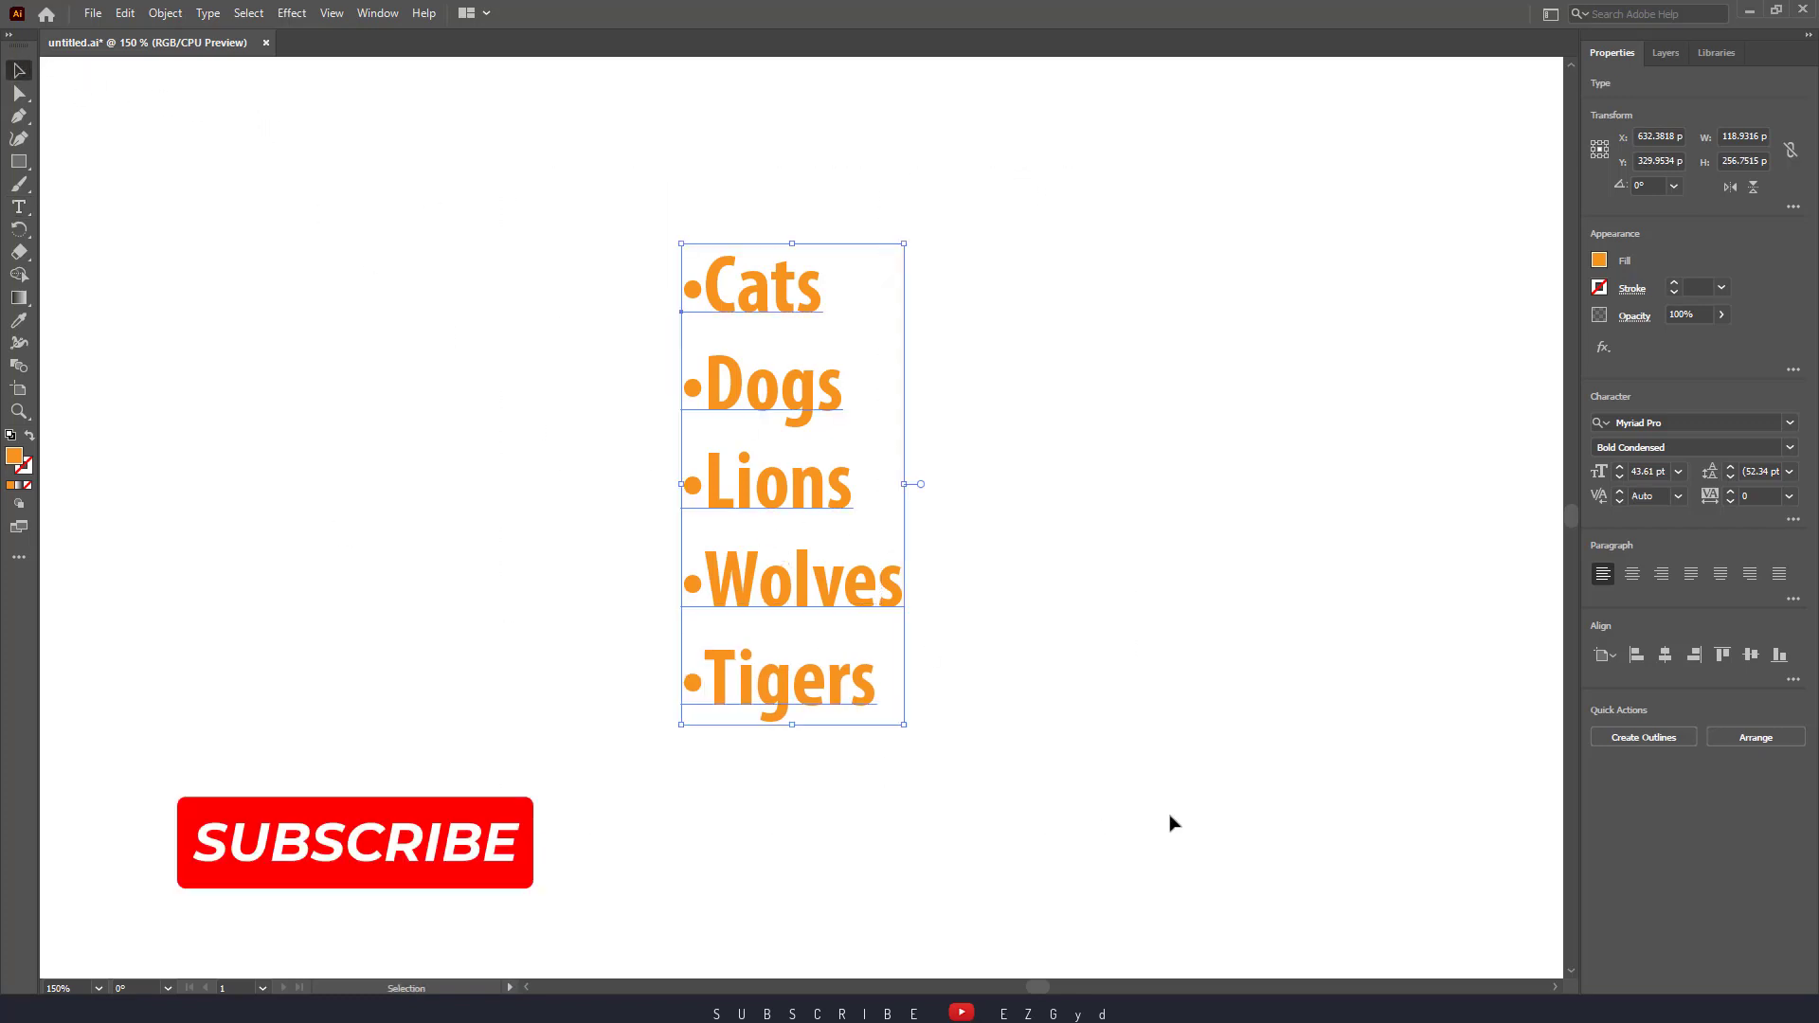
click(997, 637)
drag(694, 289, 704, 303)
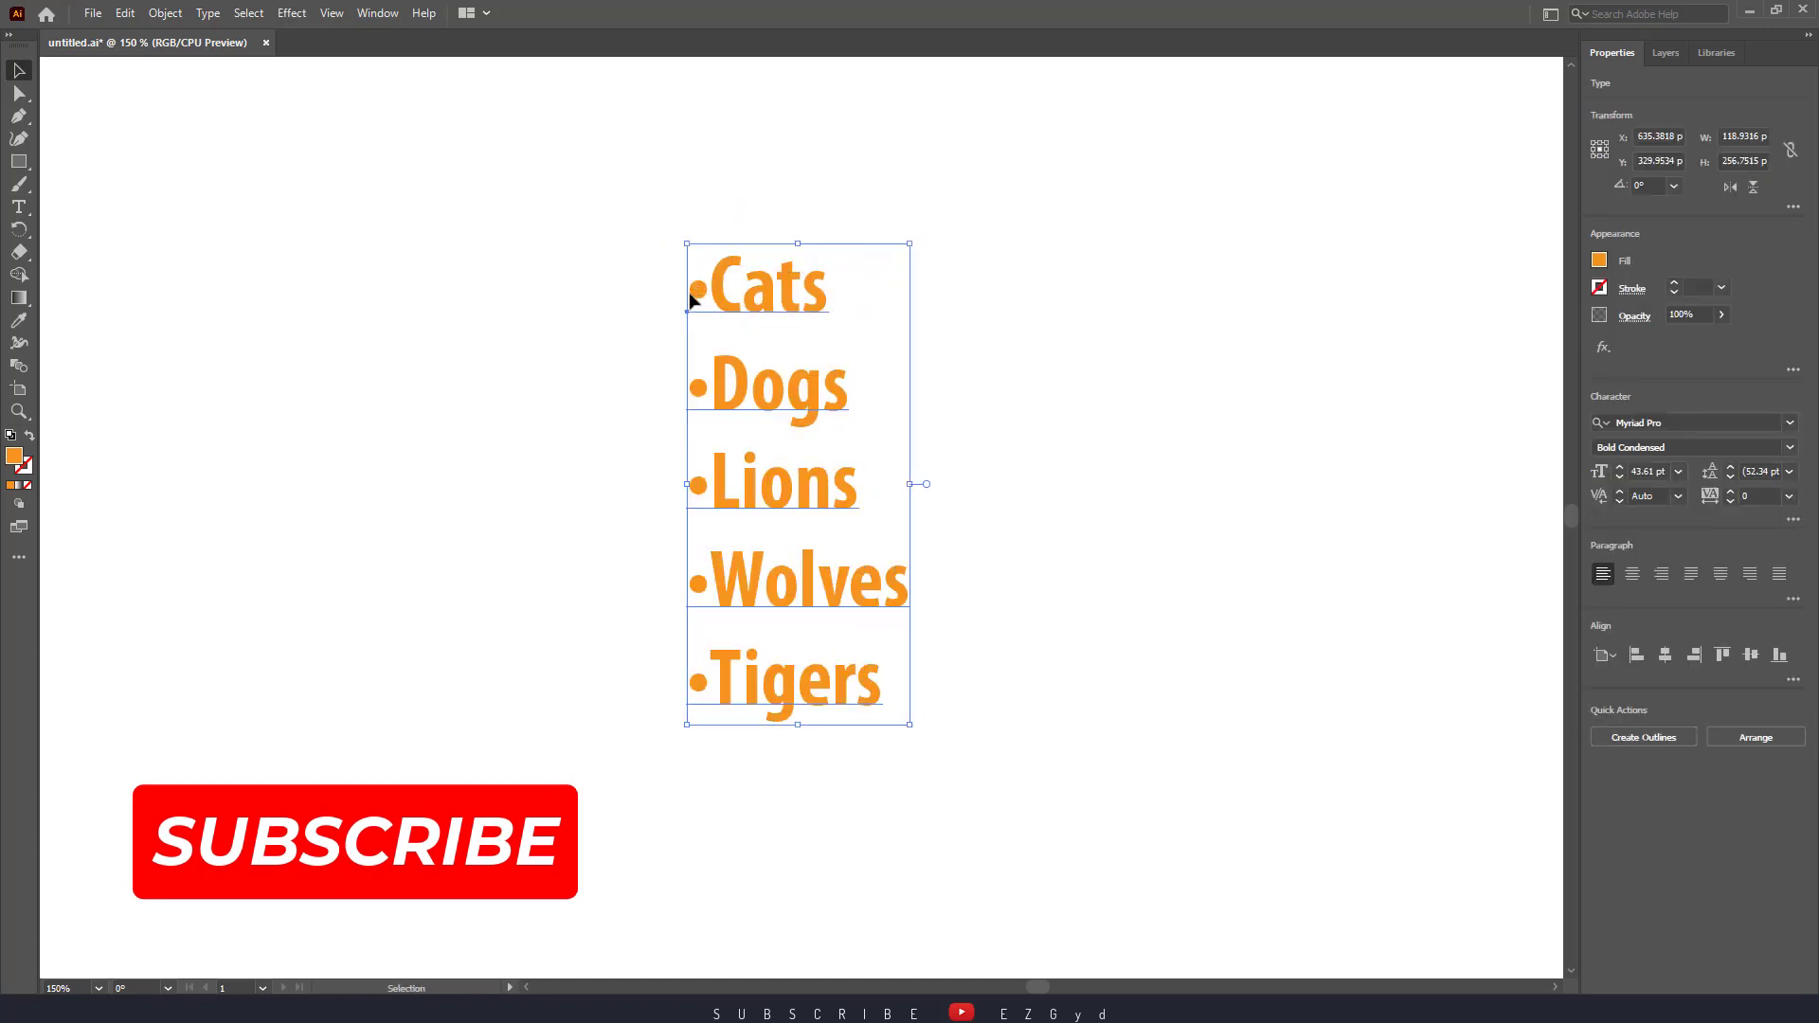
key(ctrl+shift+a)
drag(706, 291, 694, 300)
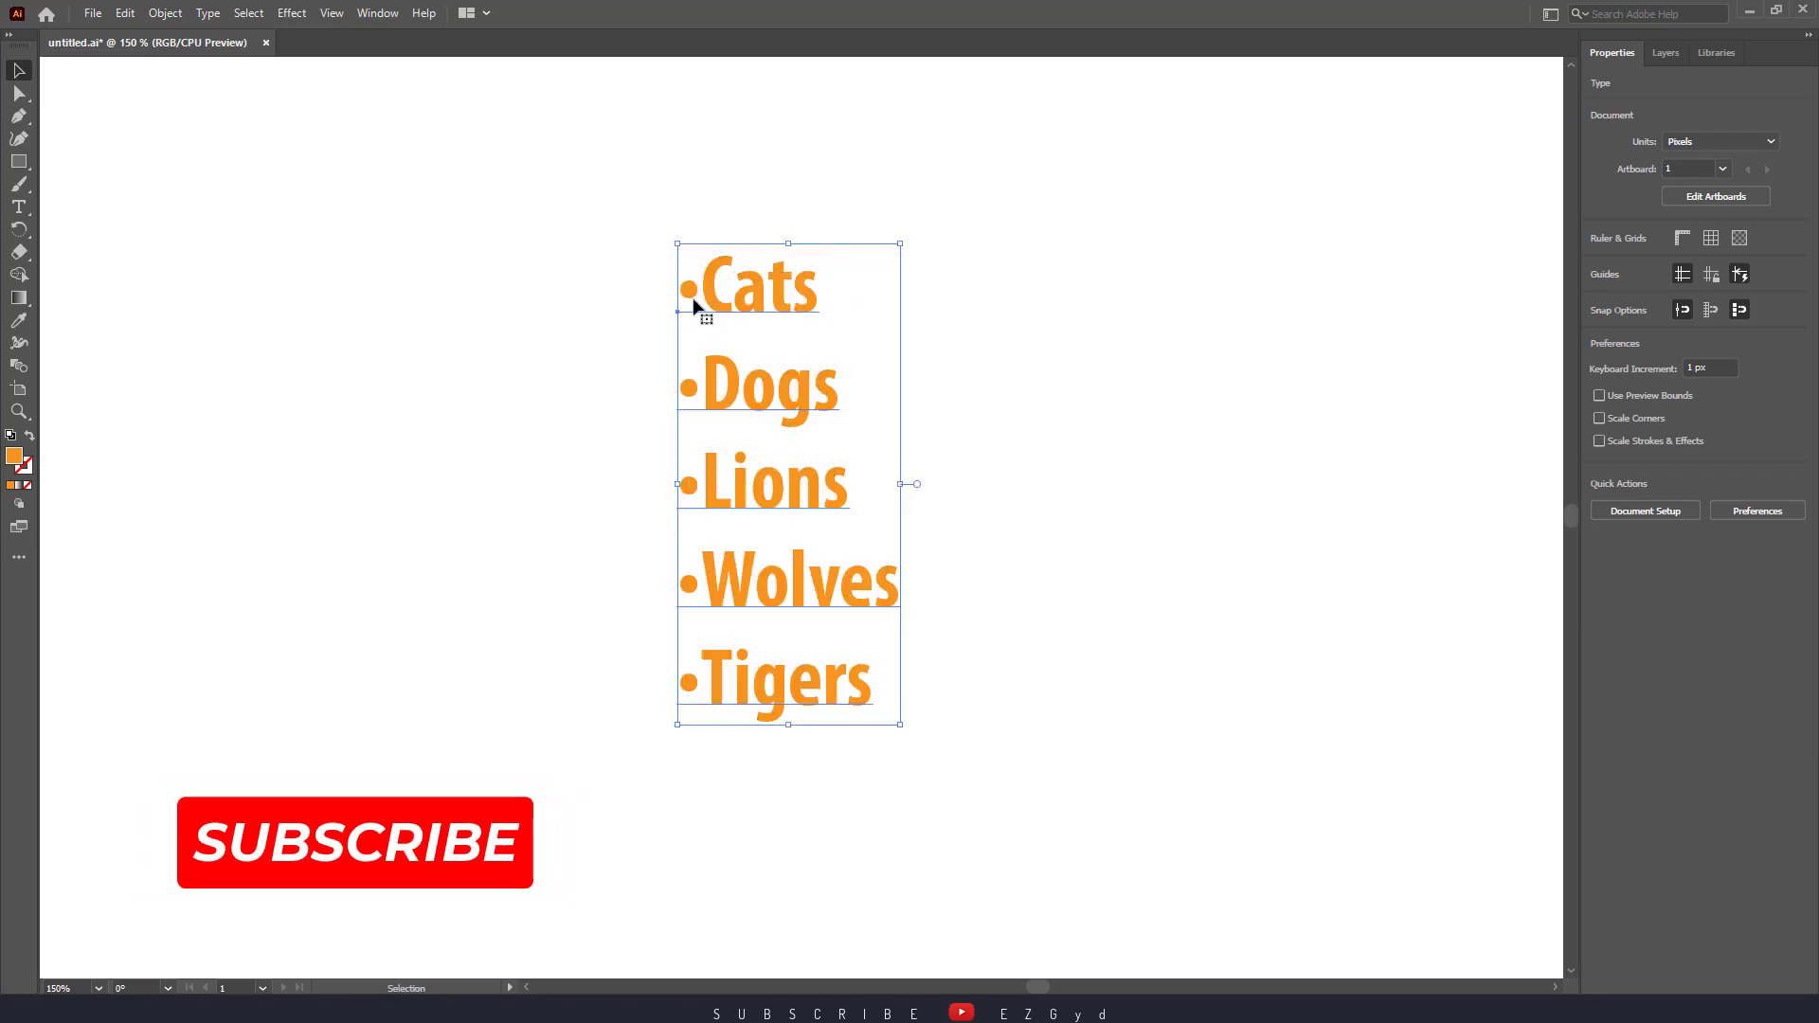
- Change the fill of only the bullet before "Cats" to black
double_click(693, 301)
click(694, 296)
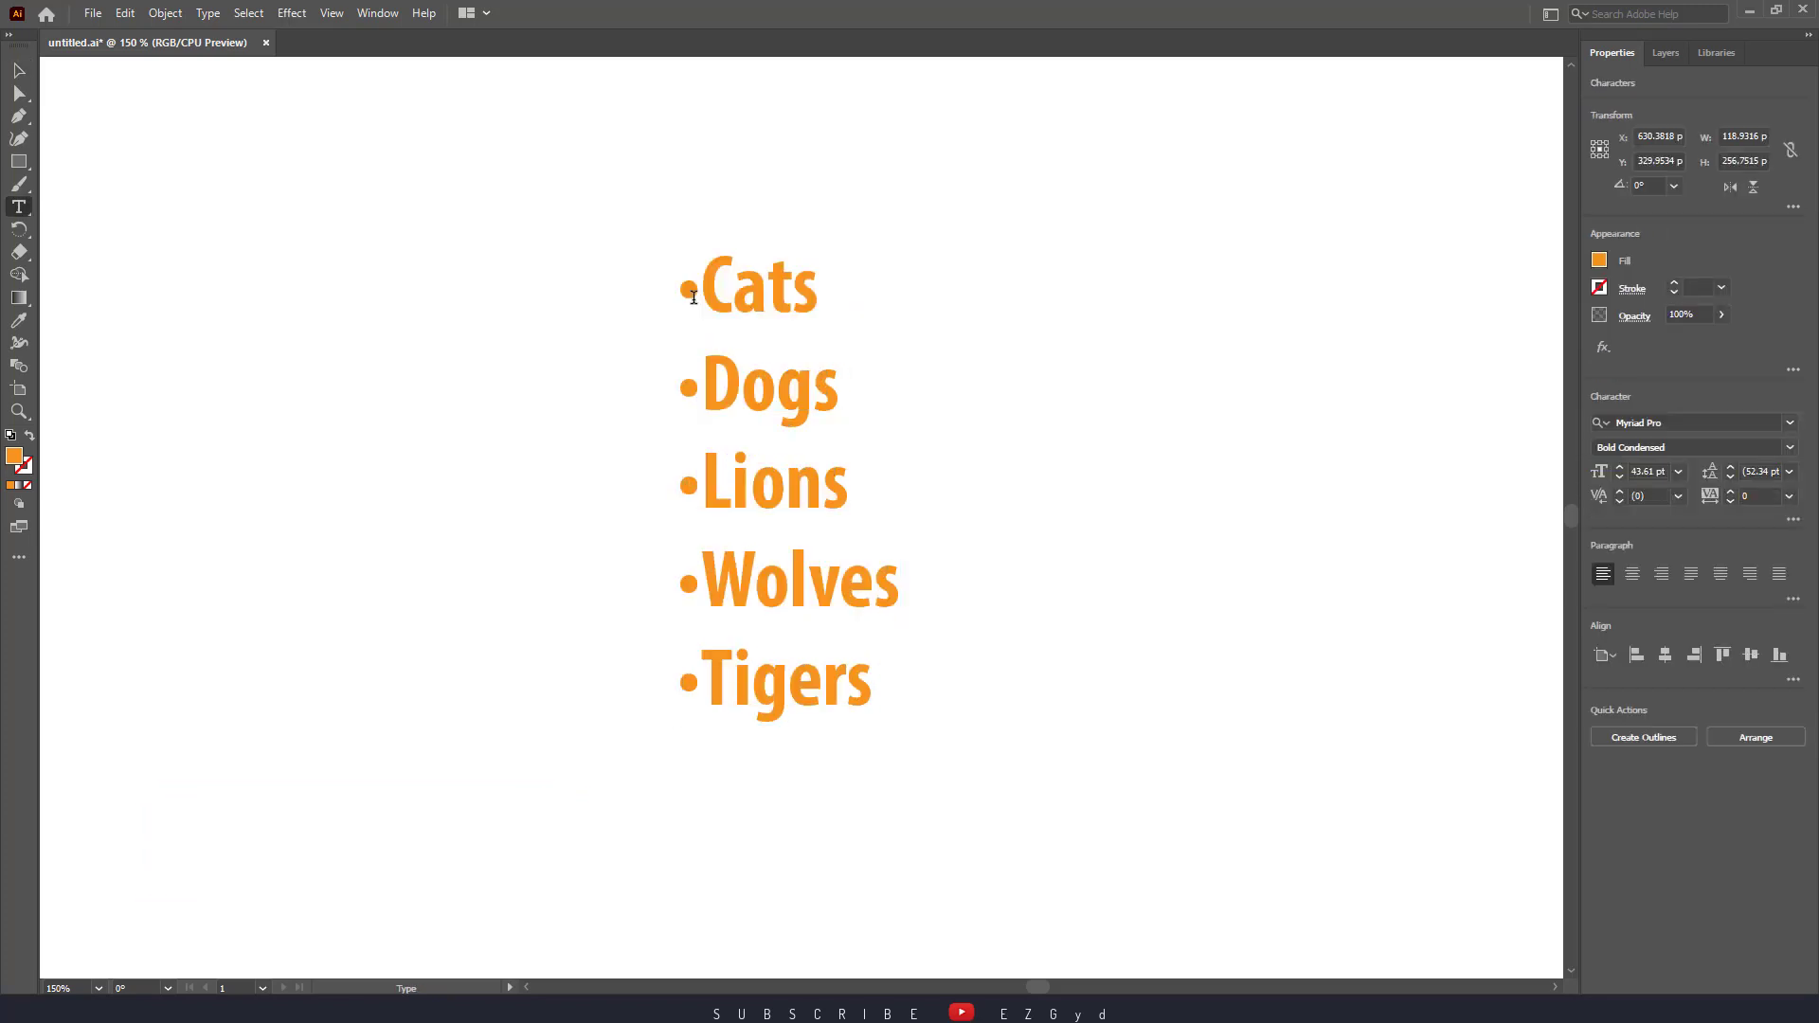
drag(690, 296, 678, 296)
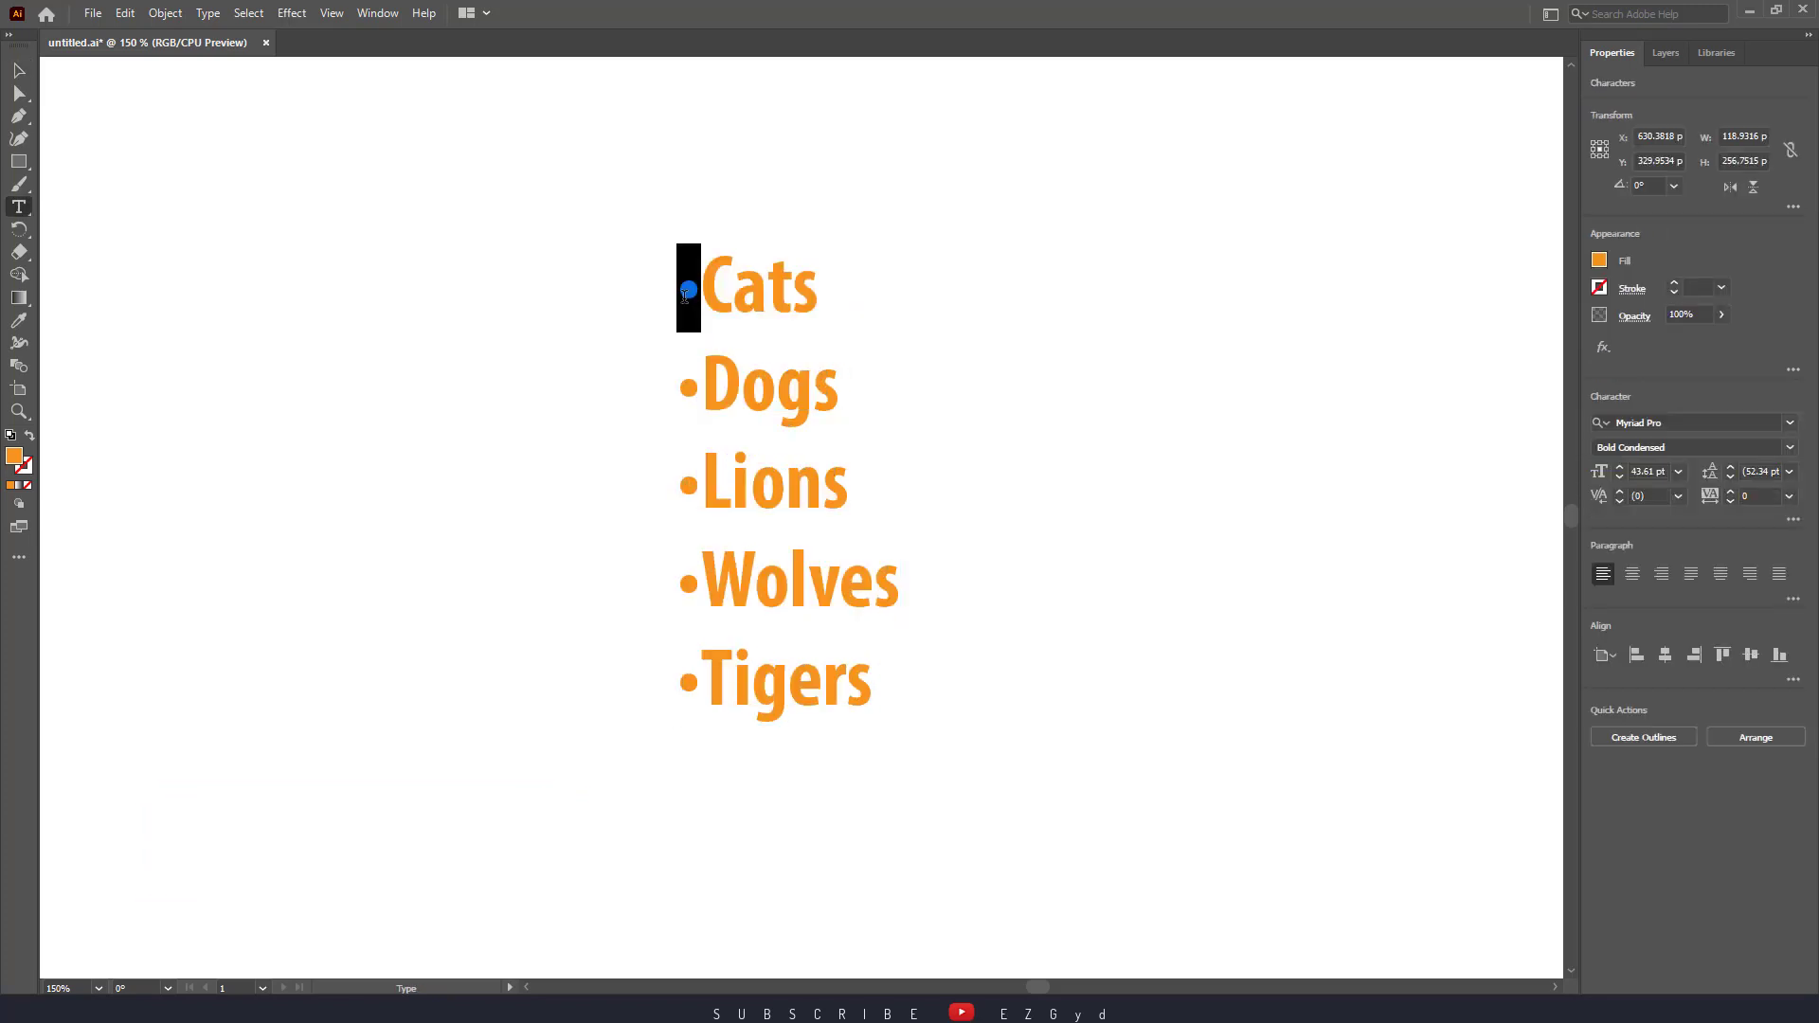
click(1598, 265)
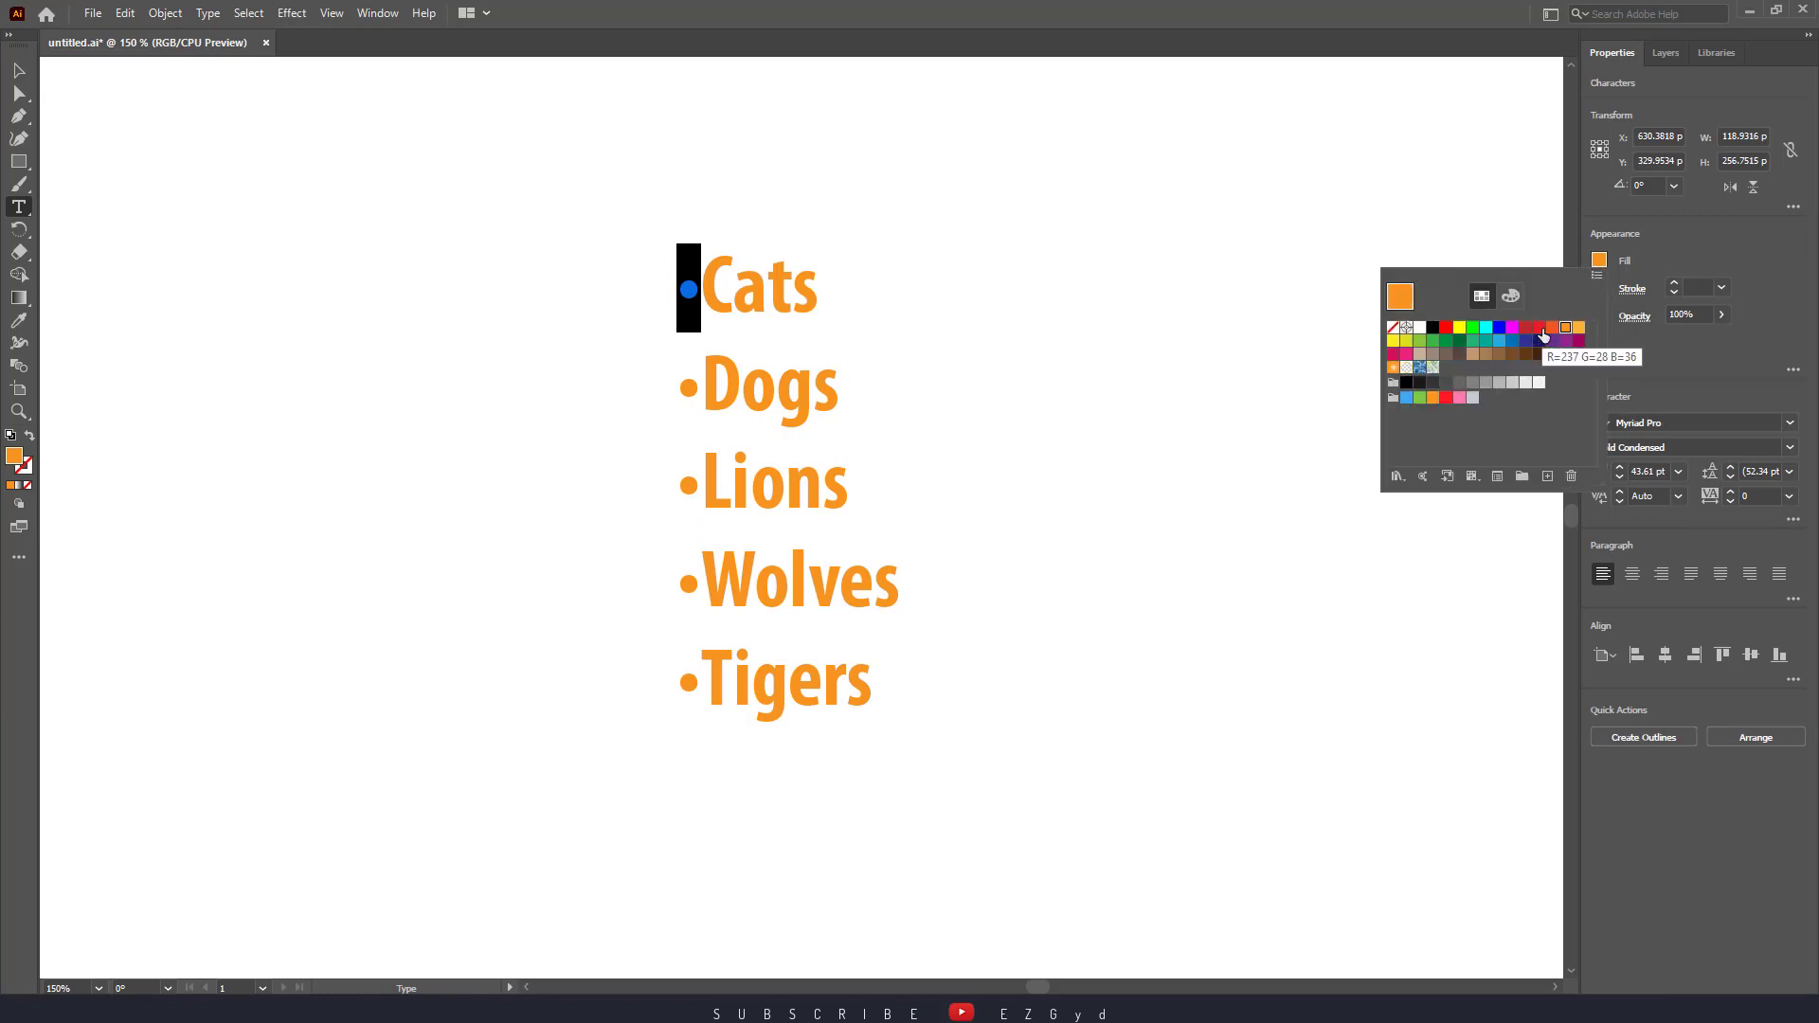
click(1427, 336)
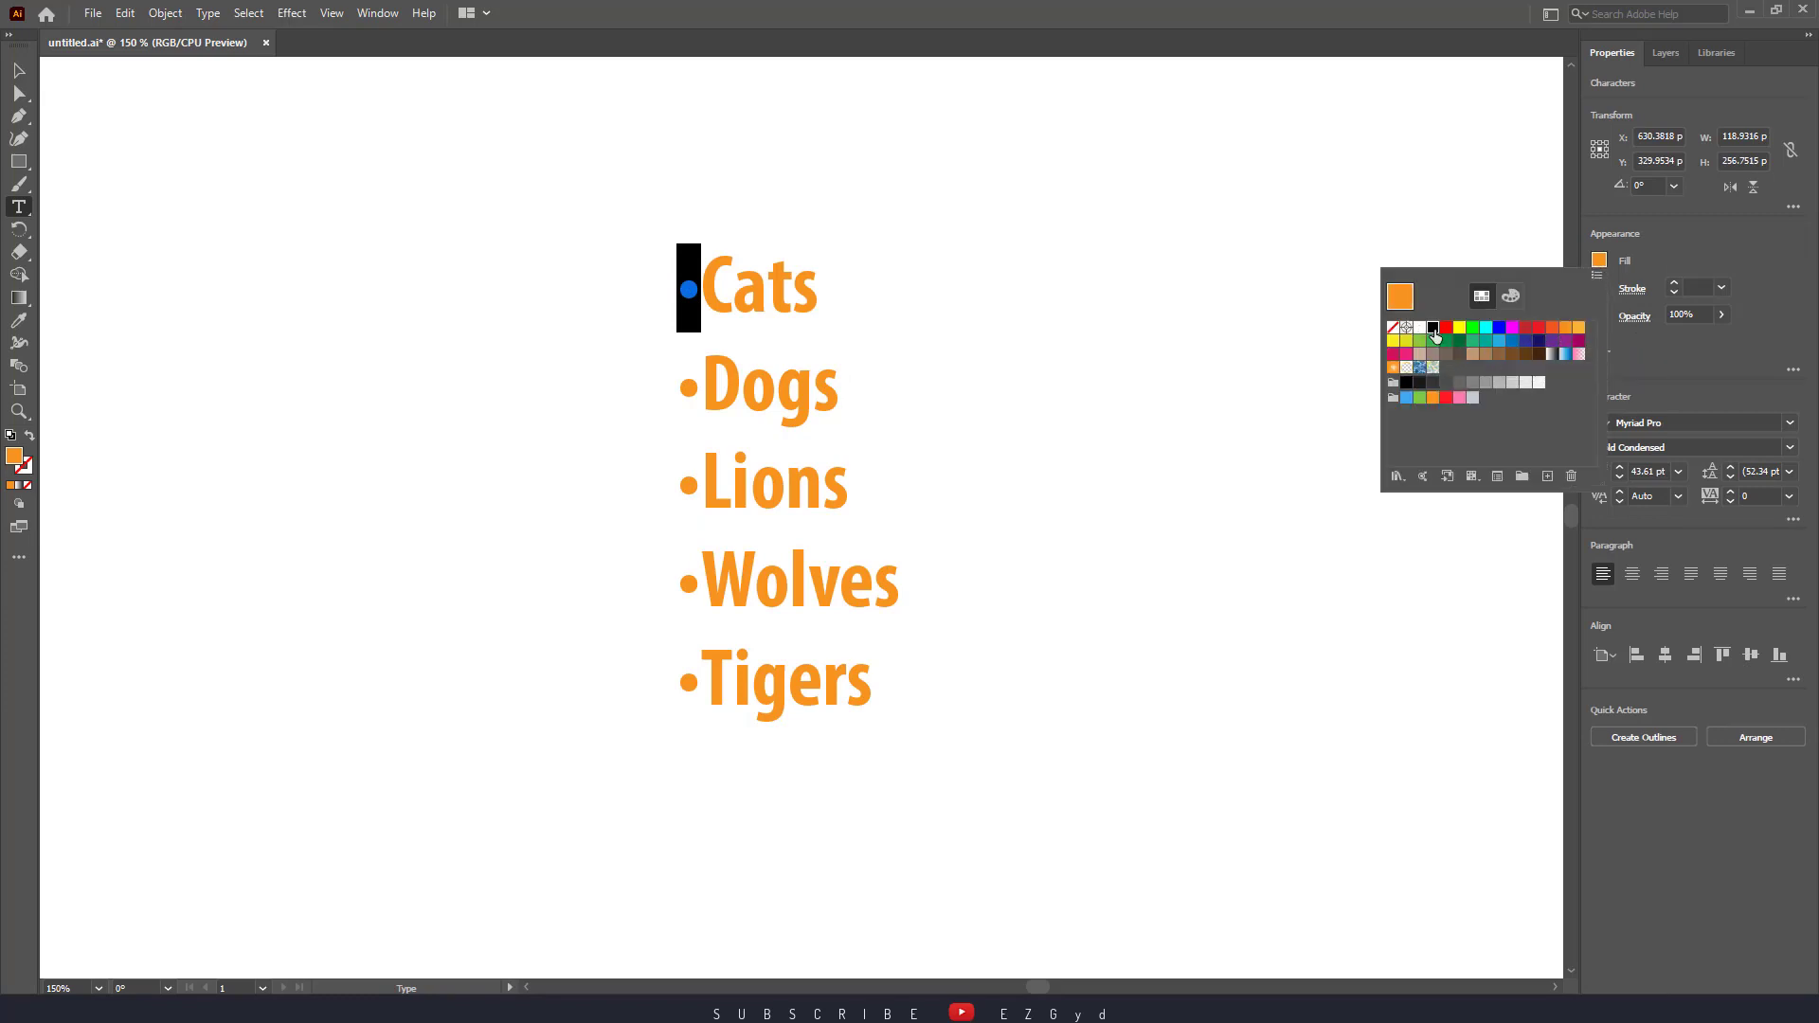
ctrl+click(1092, 326)
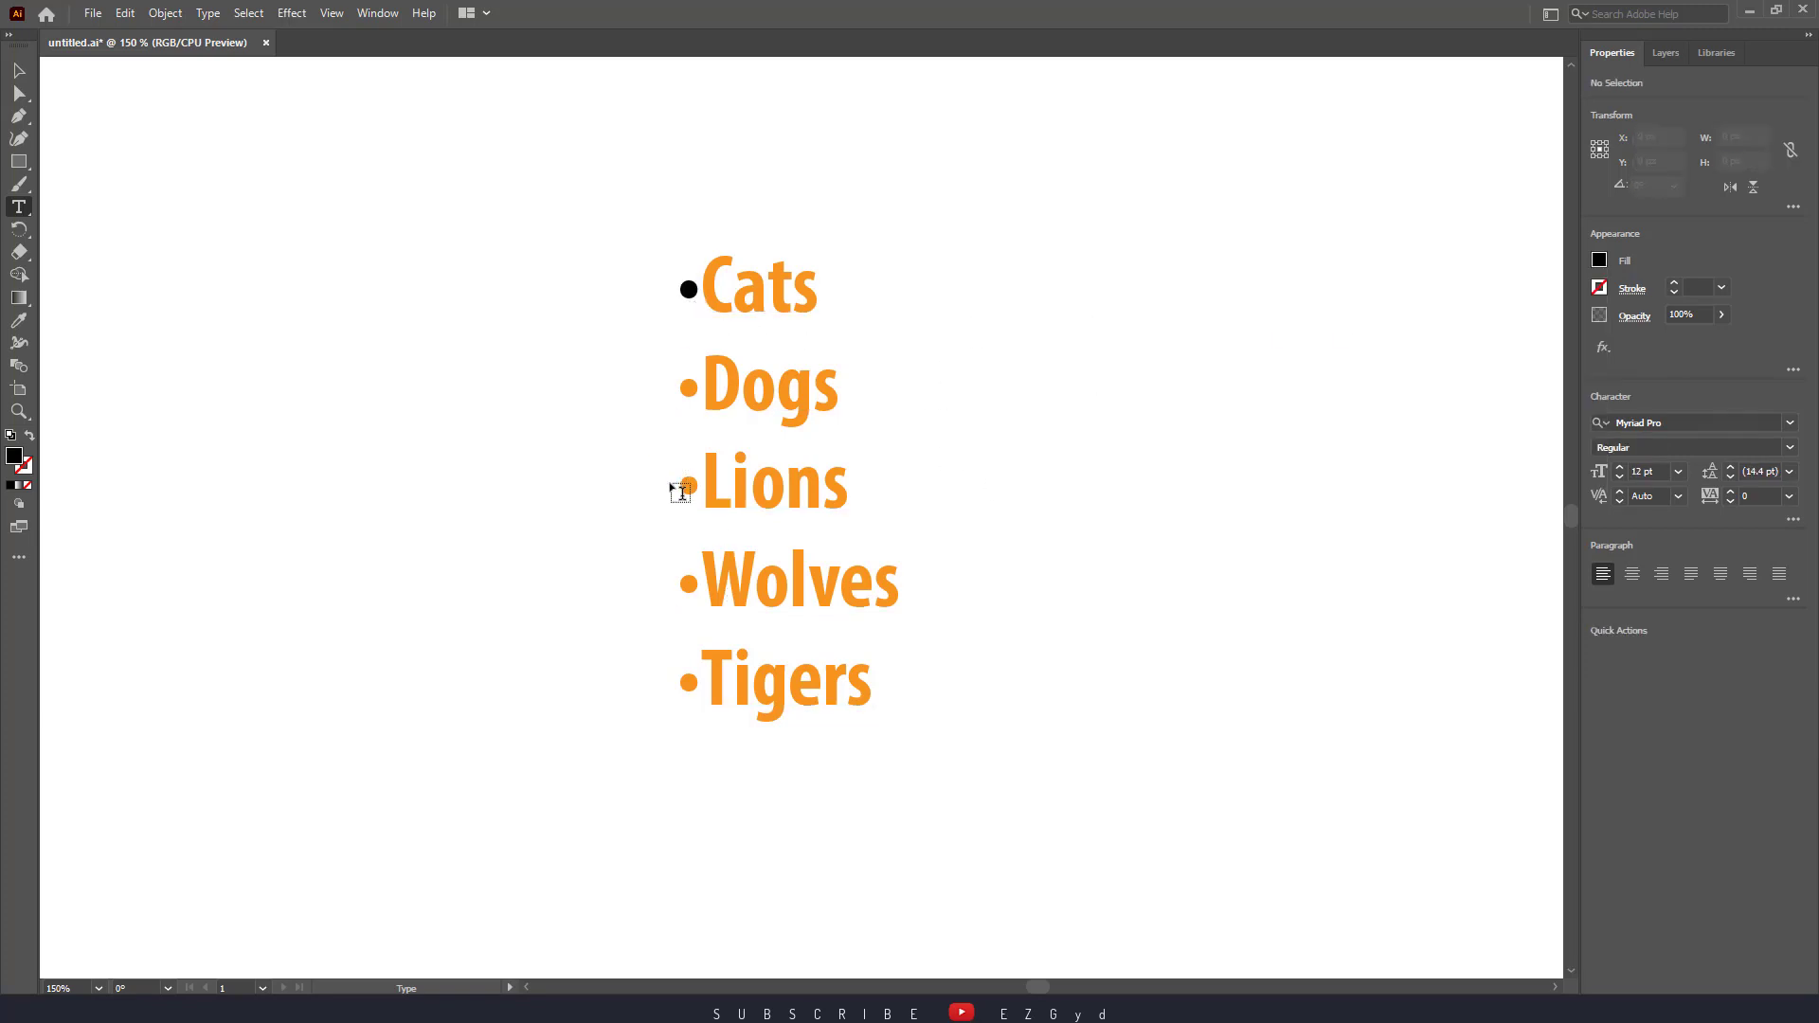
- Change the fill of only the bullet before "Lions" to green and deselect the text
drag(680, 484, 693, 485)
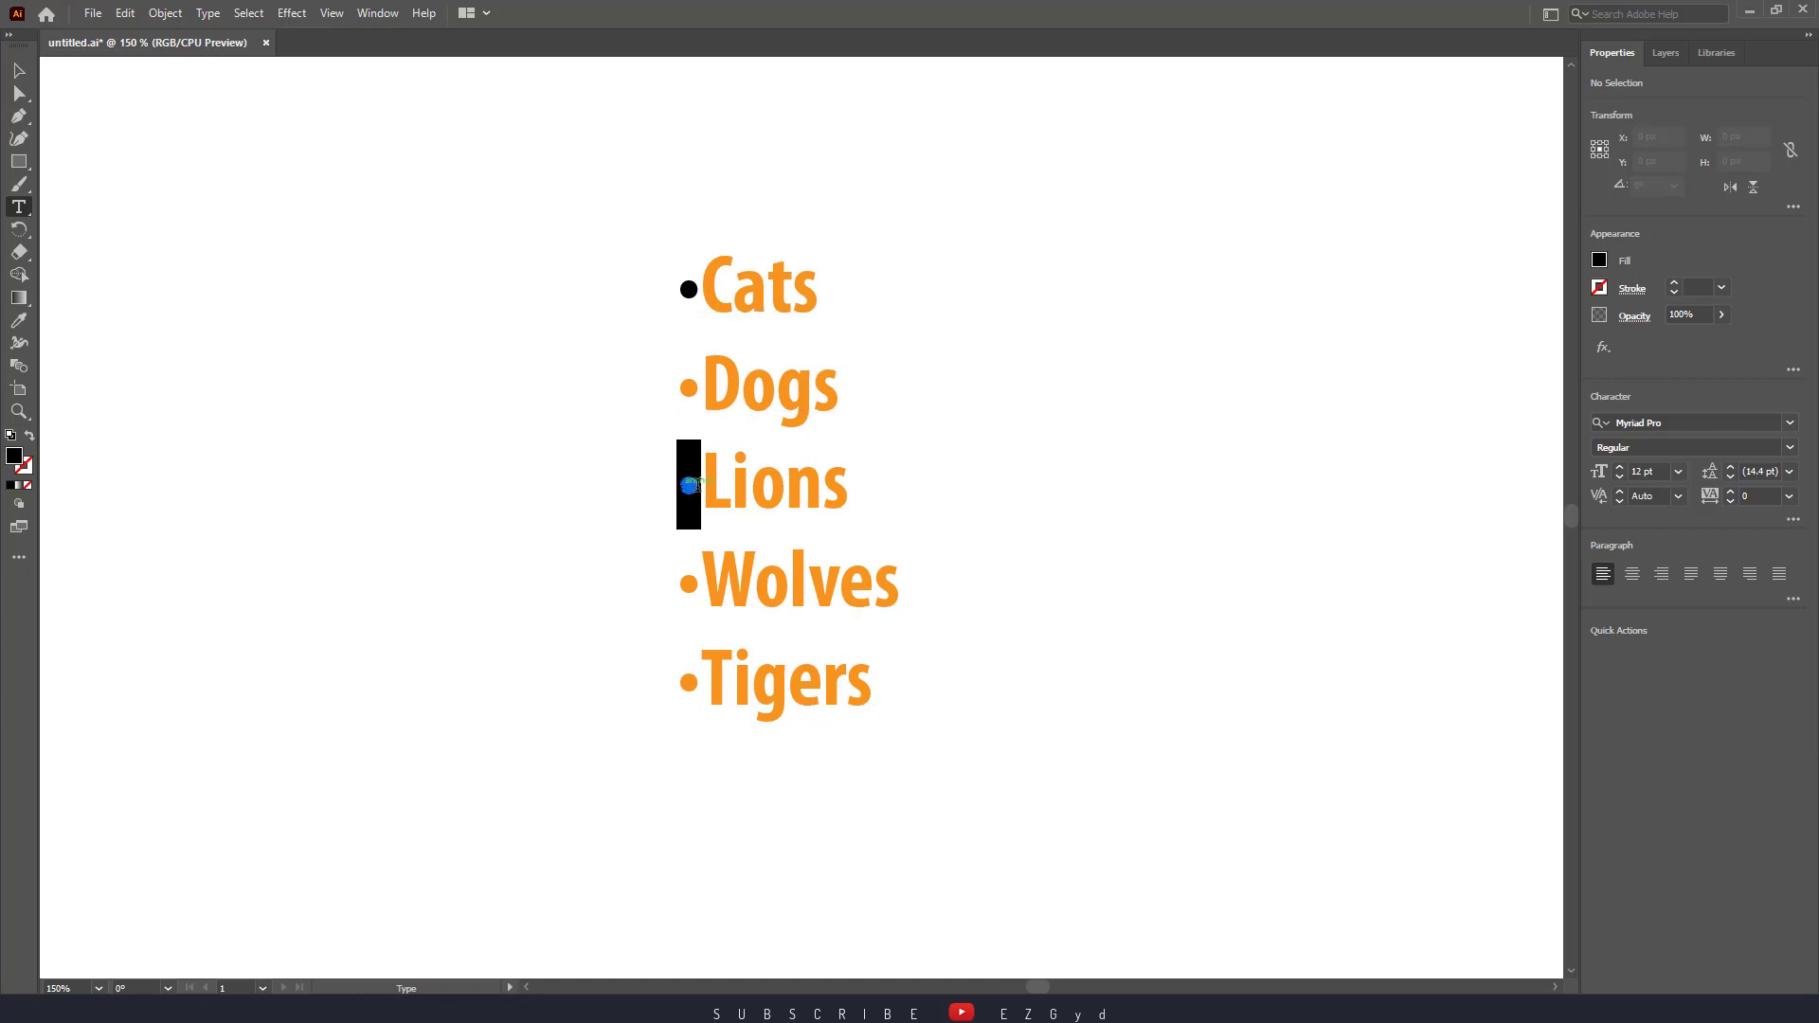
click(1599, 261)
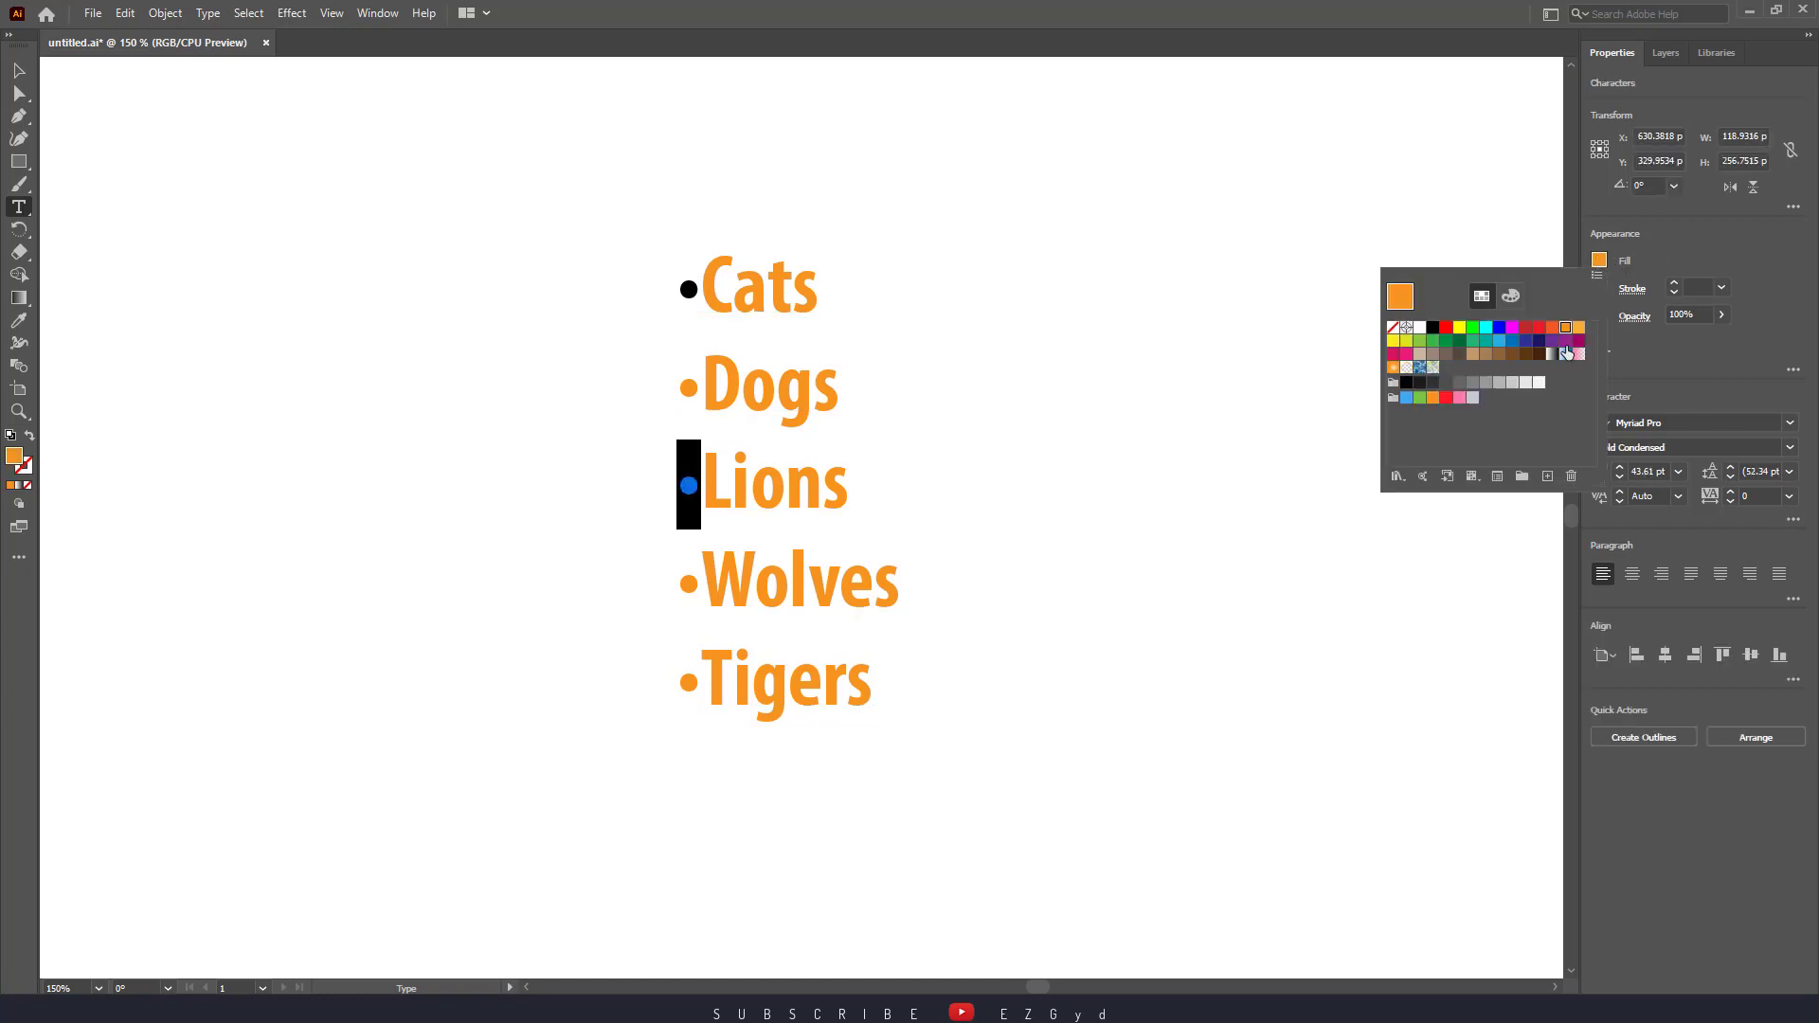
click(1475, 348)
key(Escape)
key(ctrl+shift+a)
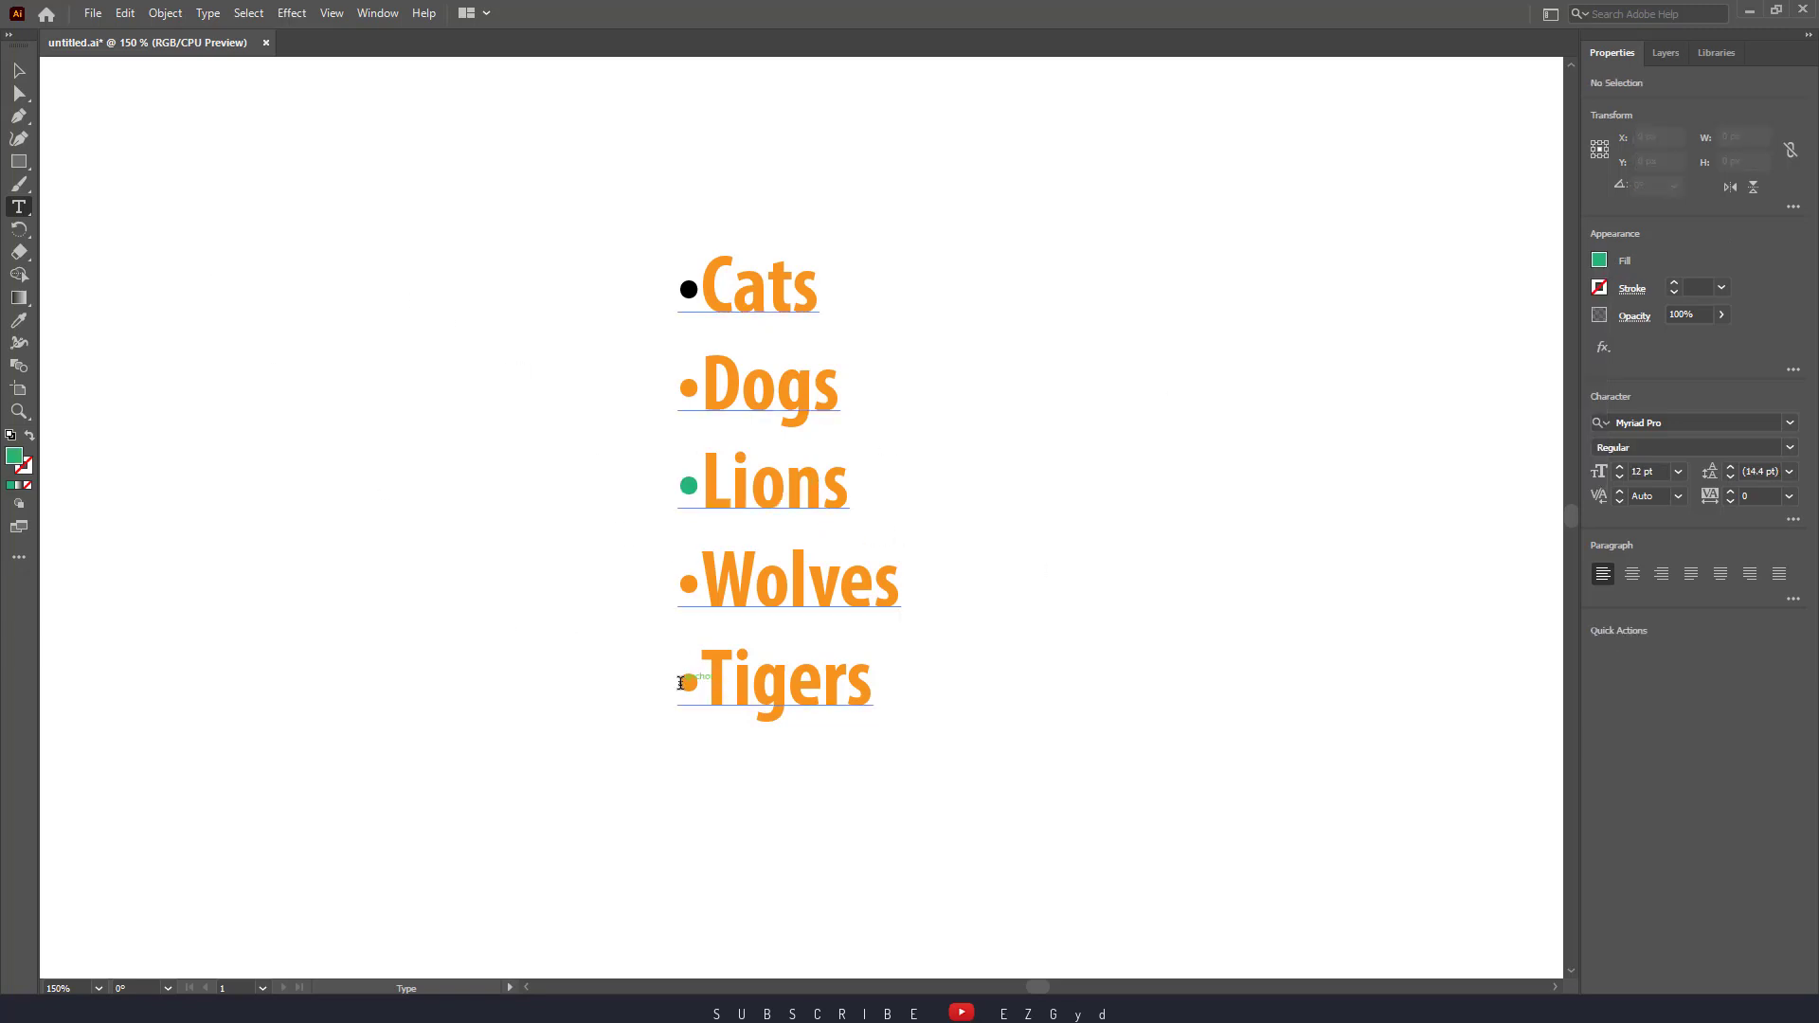
- Change the fill of only the bullet before "Tigers" to magenta and deselect the text
drag(680, 682, 701, 684)
click(1600, 263)
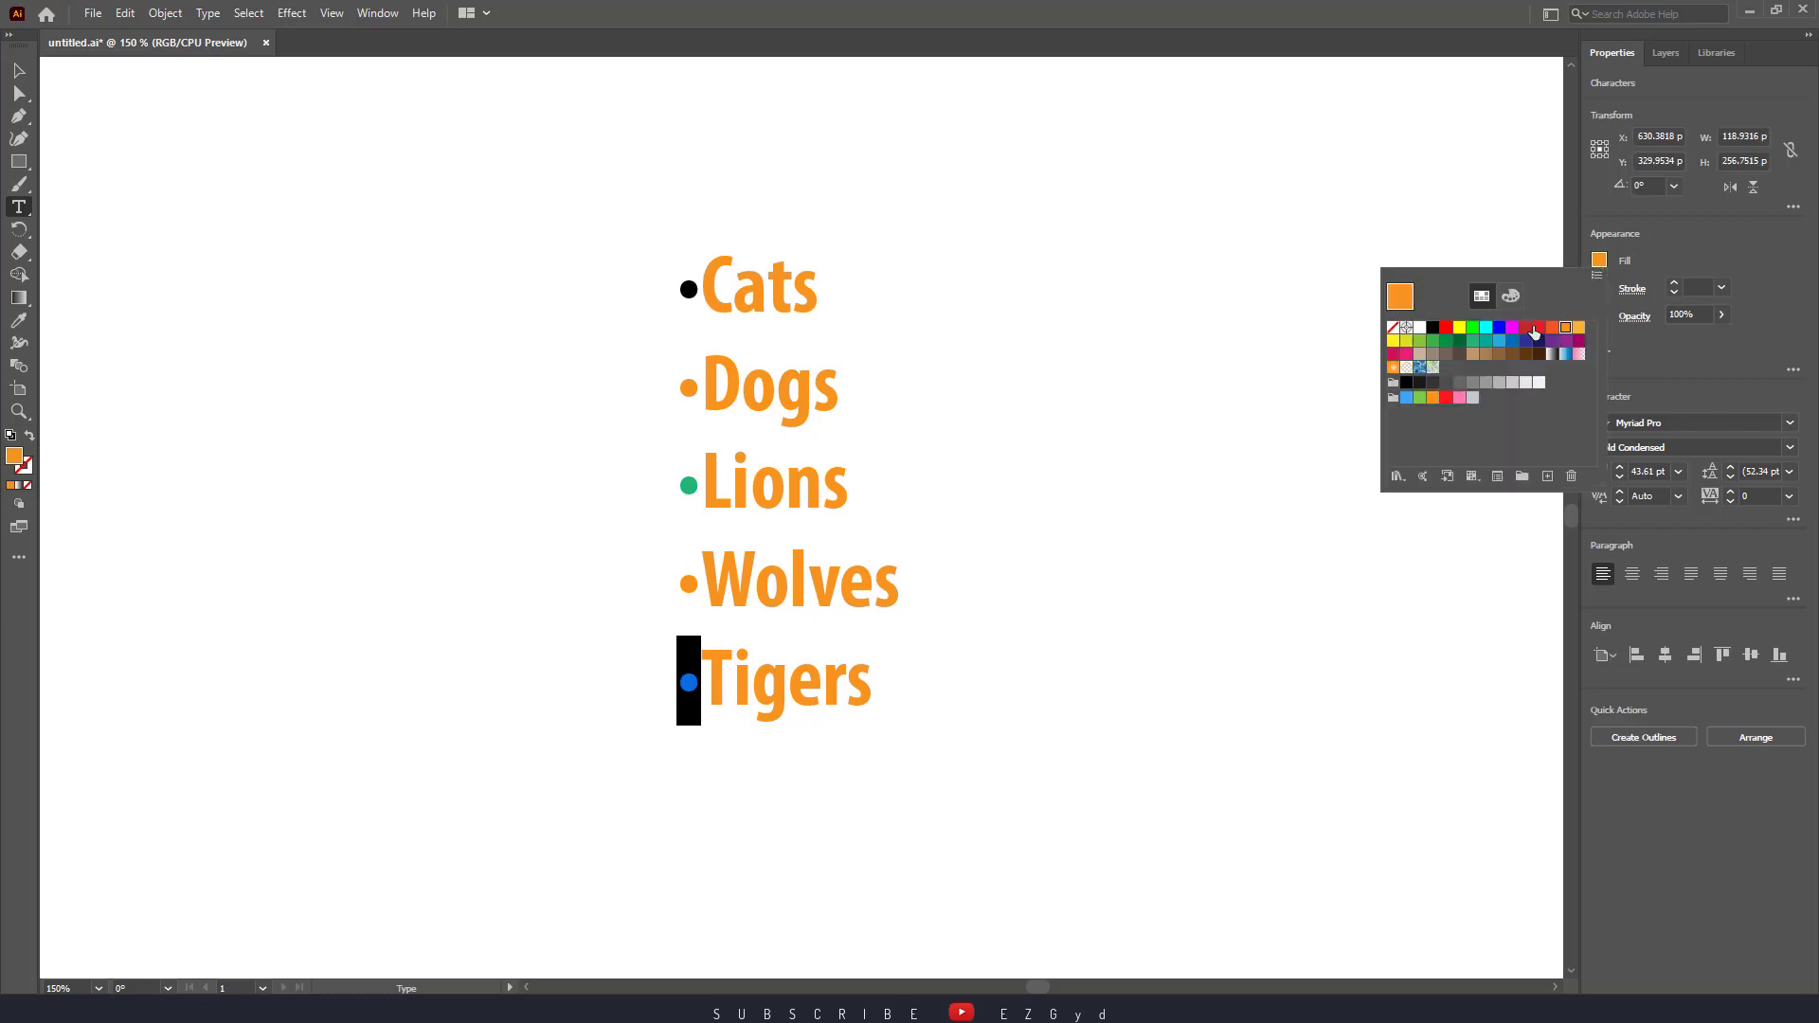
click(1511, 332)
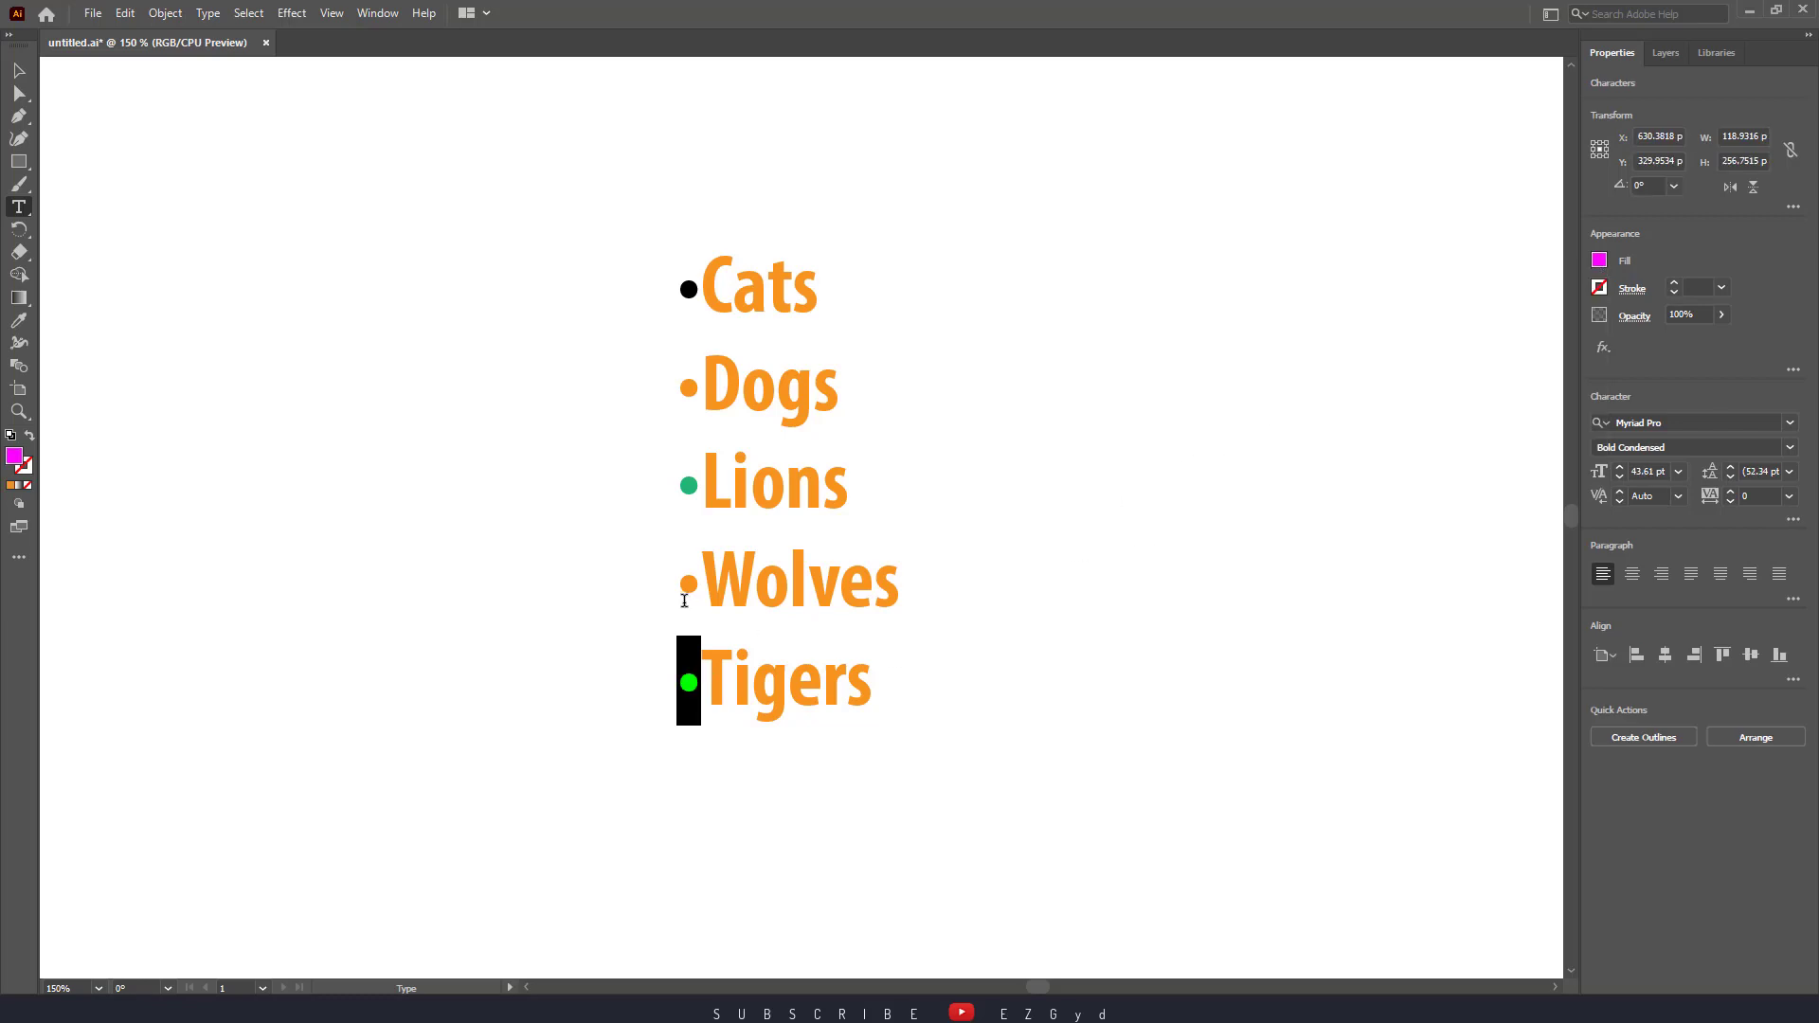
key(ctrl+shift+a)
- Change the fill of only the bullet before "Wolves" to grey-brown and deselect the text
drag(686, 583, 701, 585)
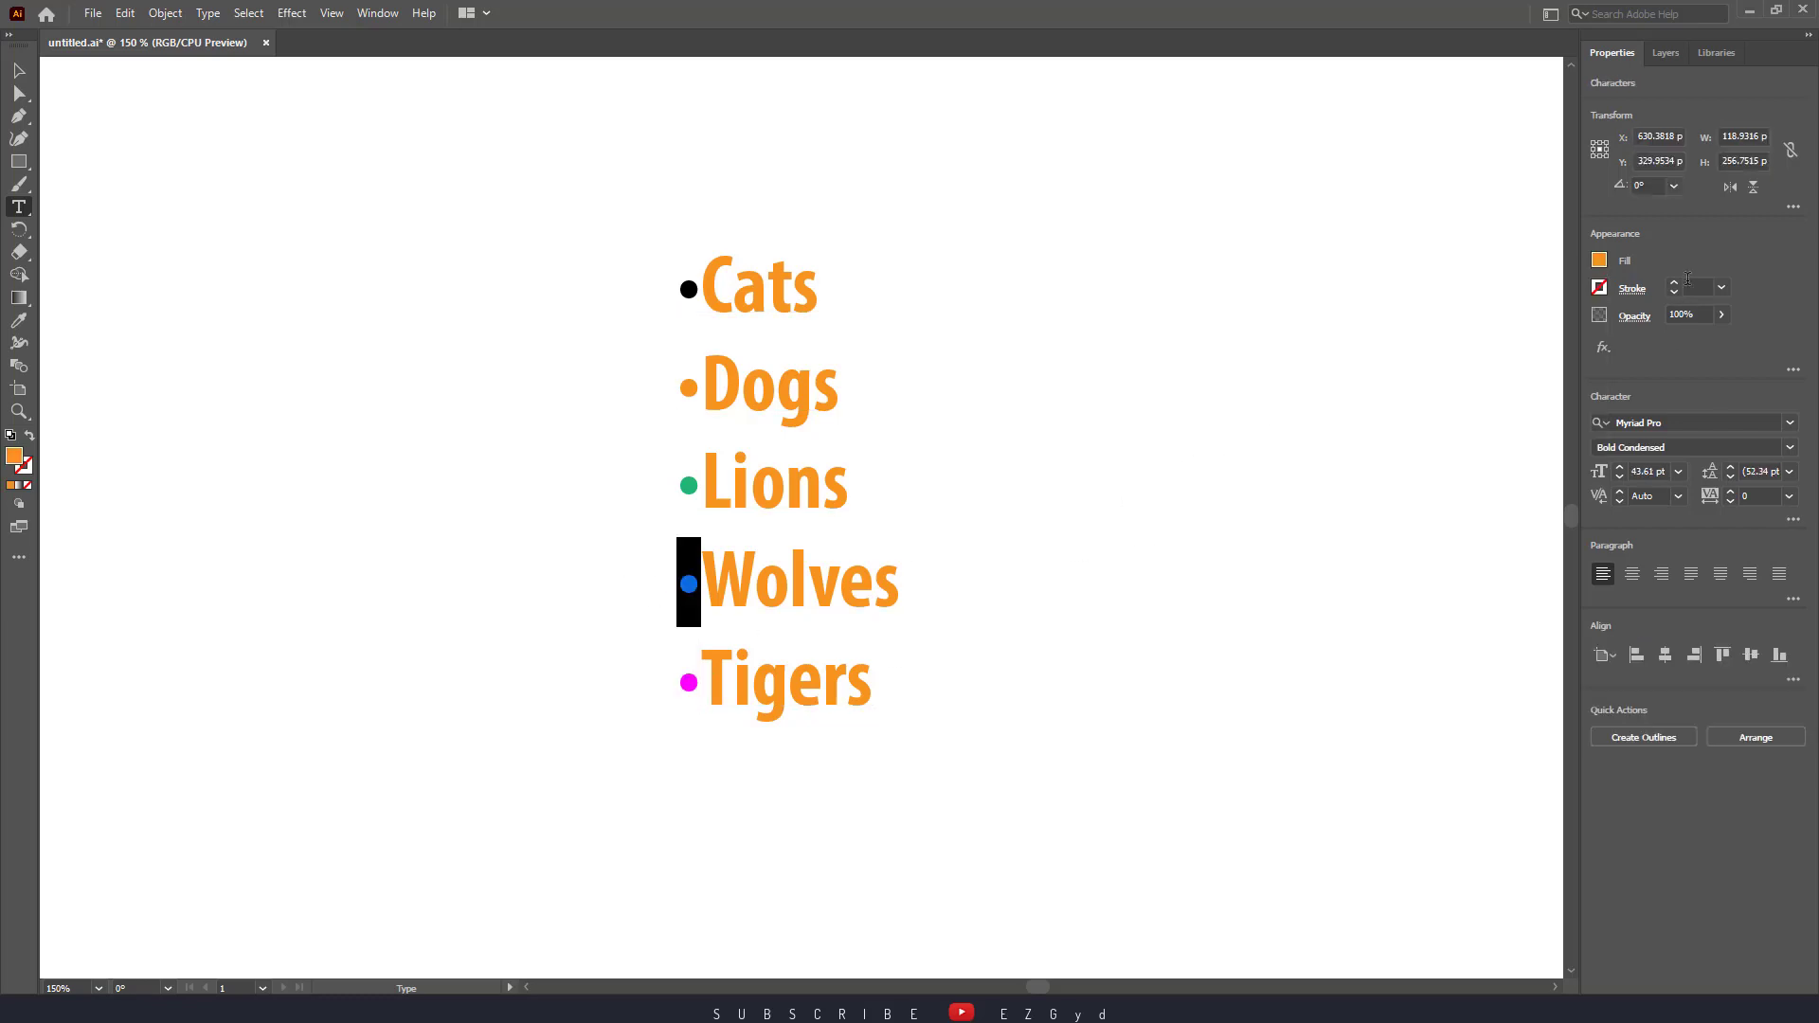
click(1601, 262)
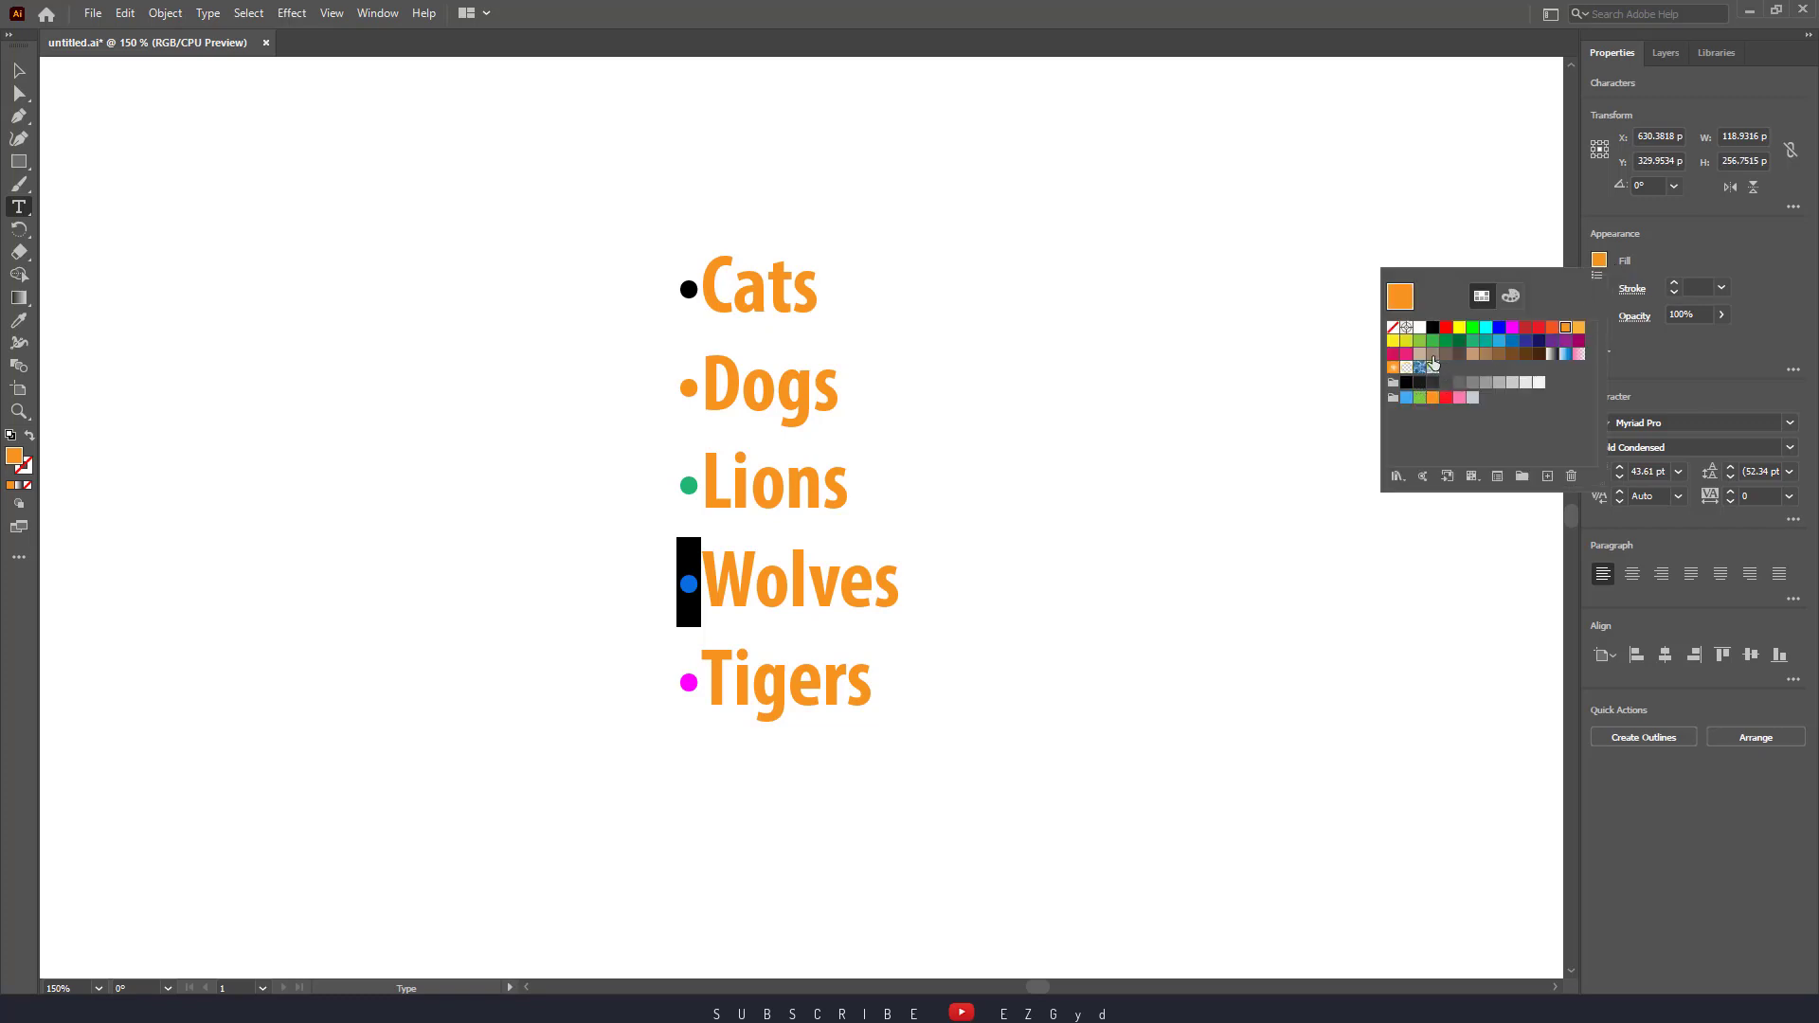
click(1433, 358)
key(ctrl+shift+a)
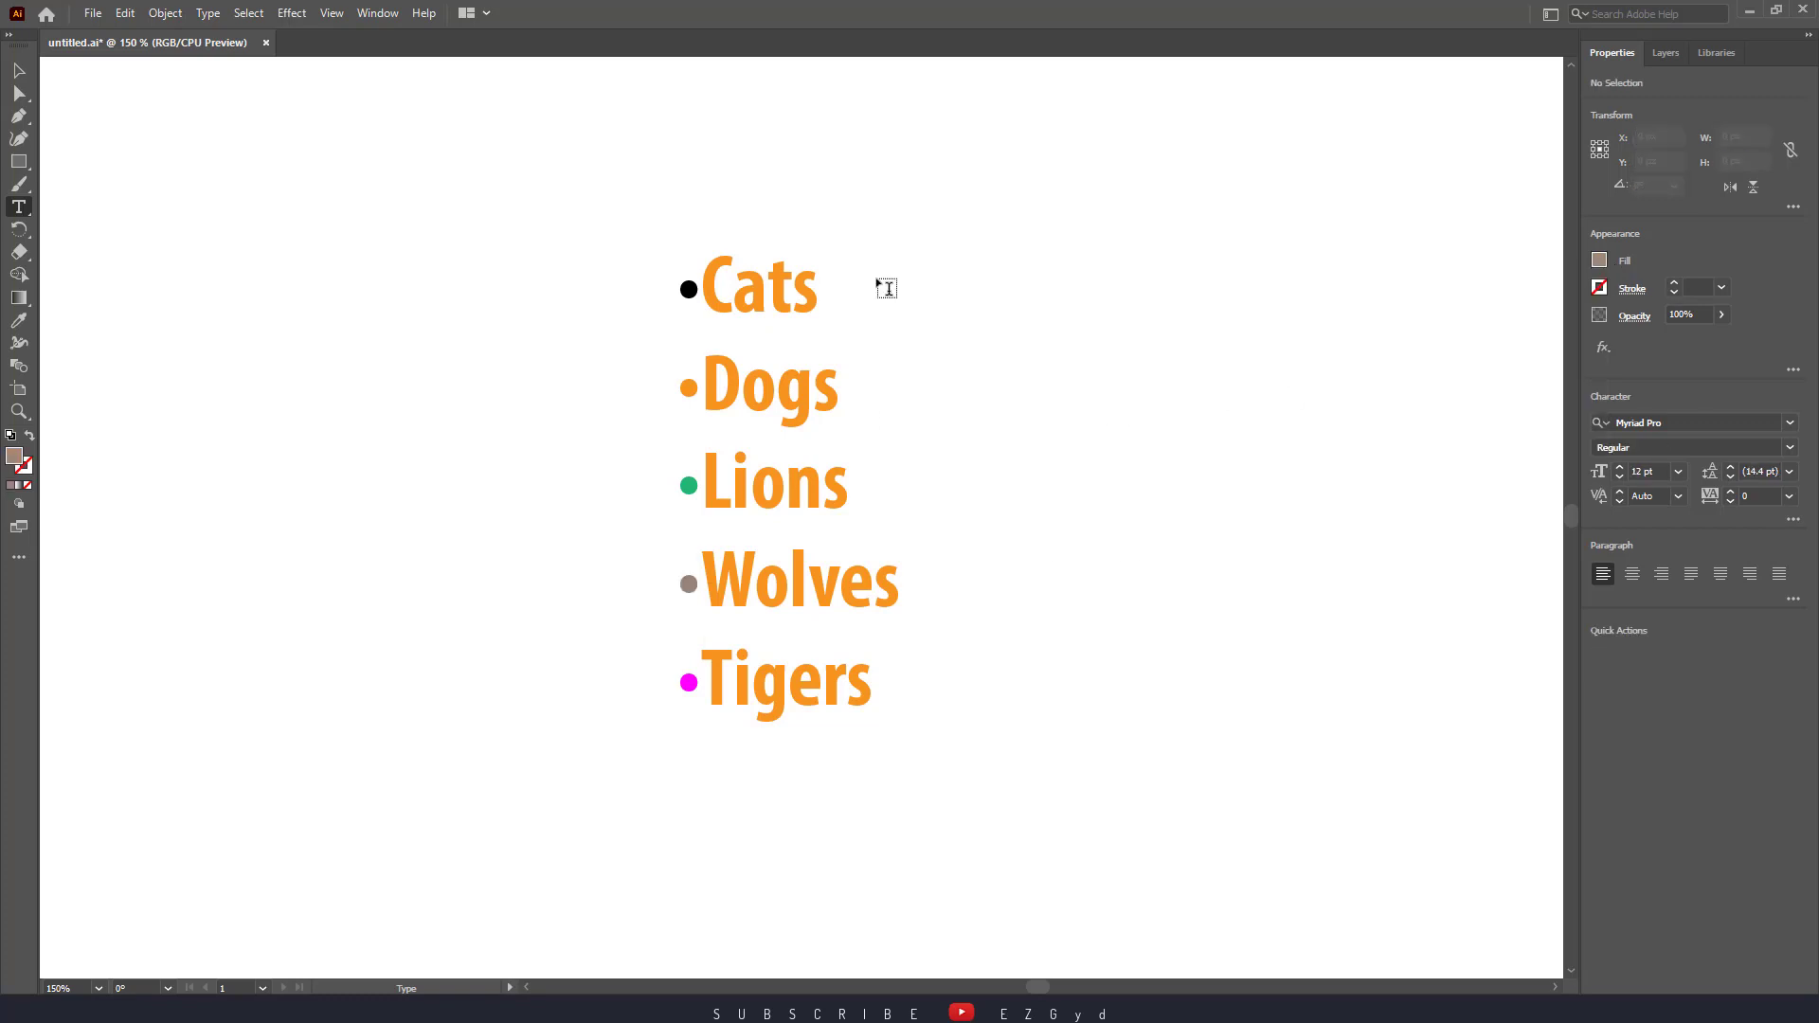
click(287, 358)
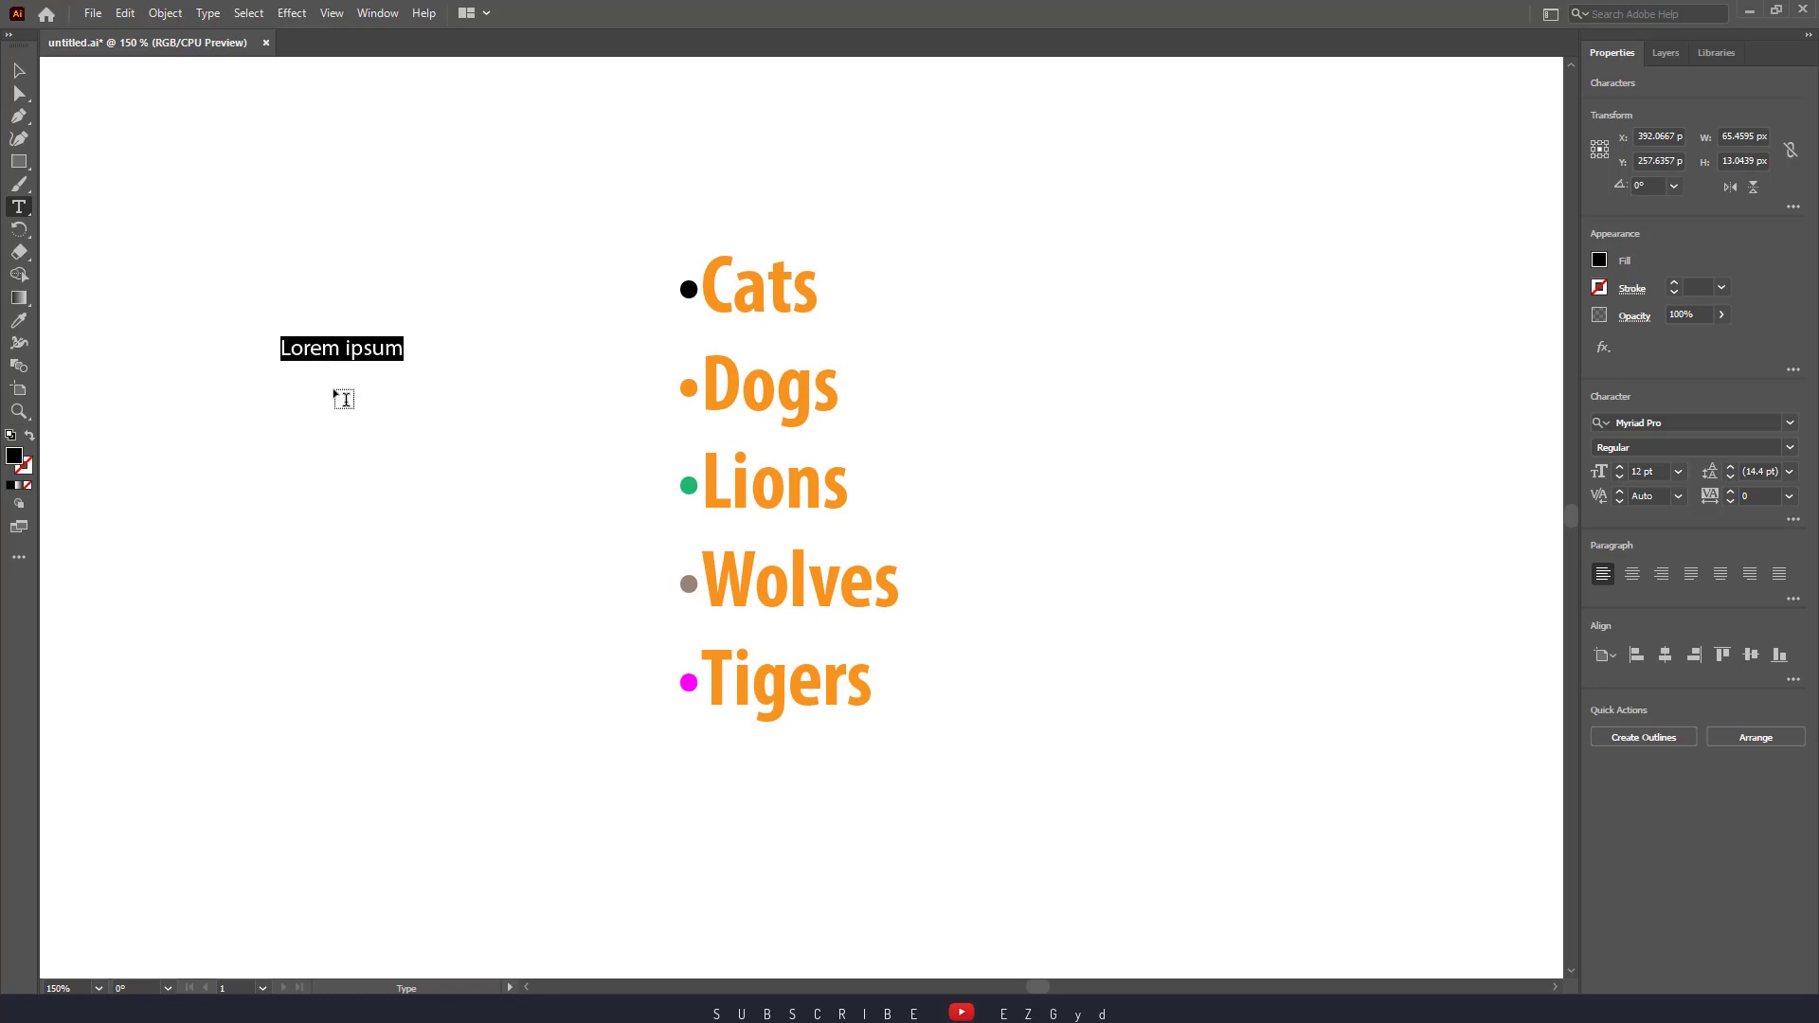
key(Escape)
key(Delete)
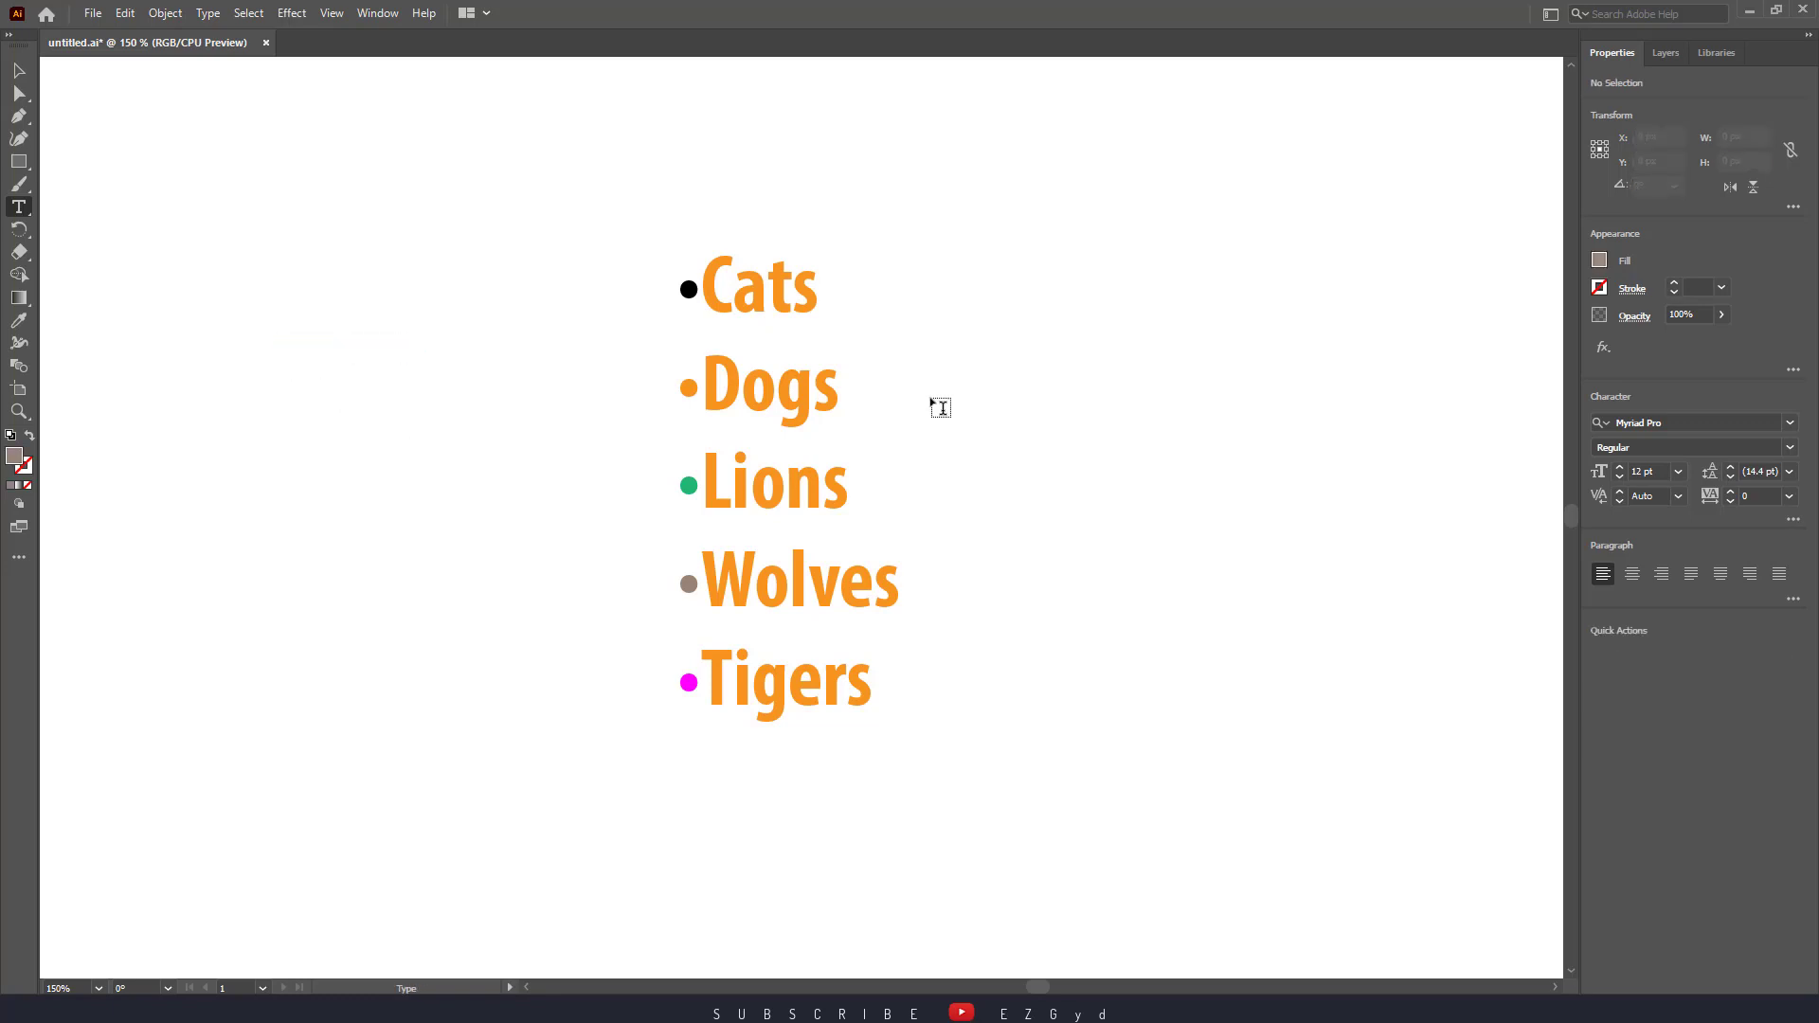
click(18, 71)
drag(561, 145, 1032, 764)
click(1052, 609)
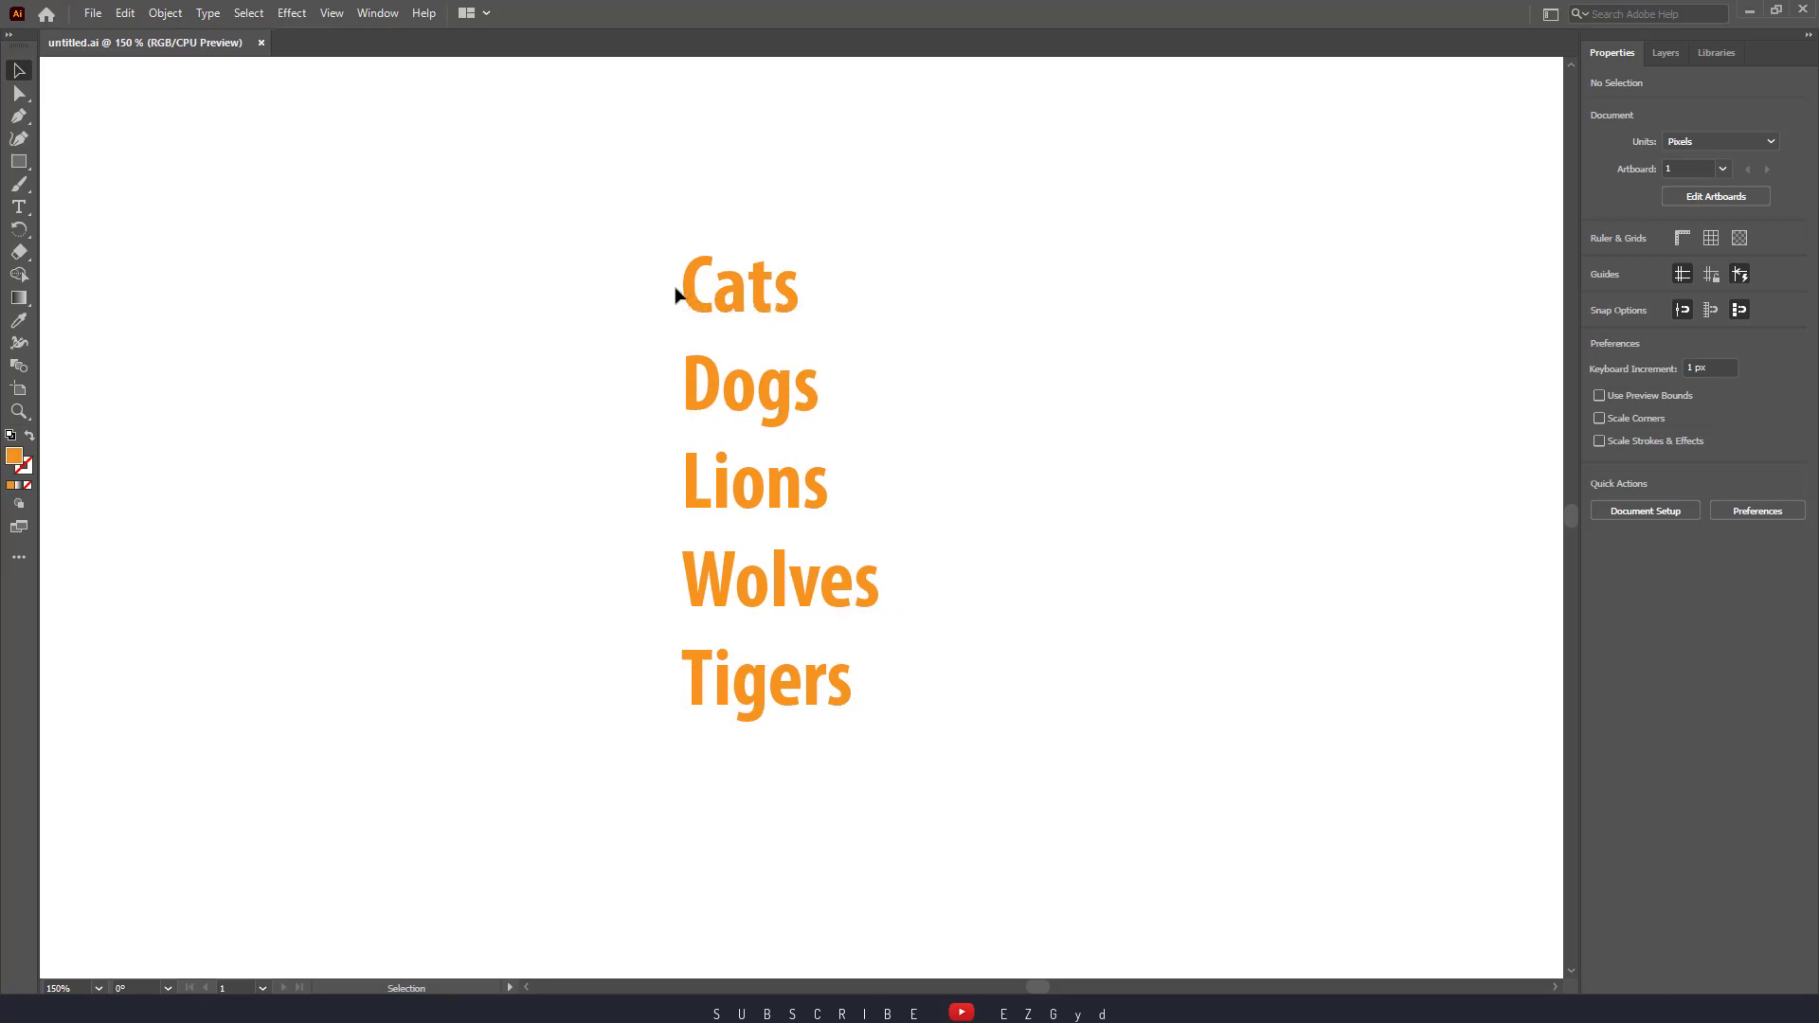
- Place the text cursor before "Cats" in the unbulleted list, open the Glyphs panel and position it to the right of the list
key(t)
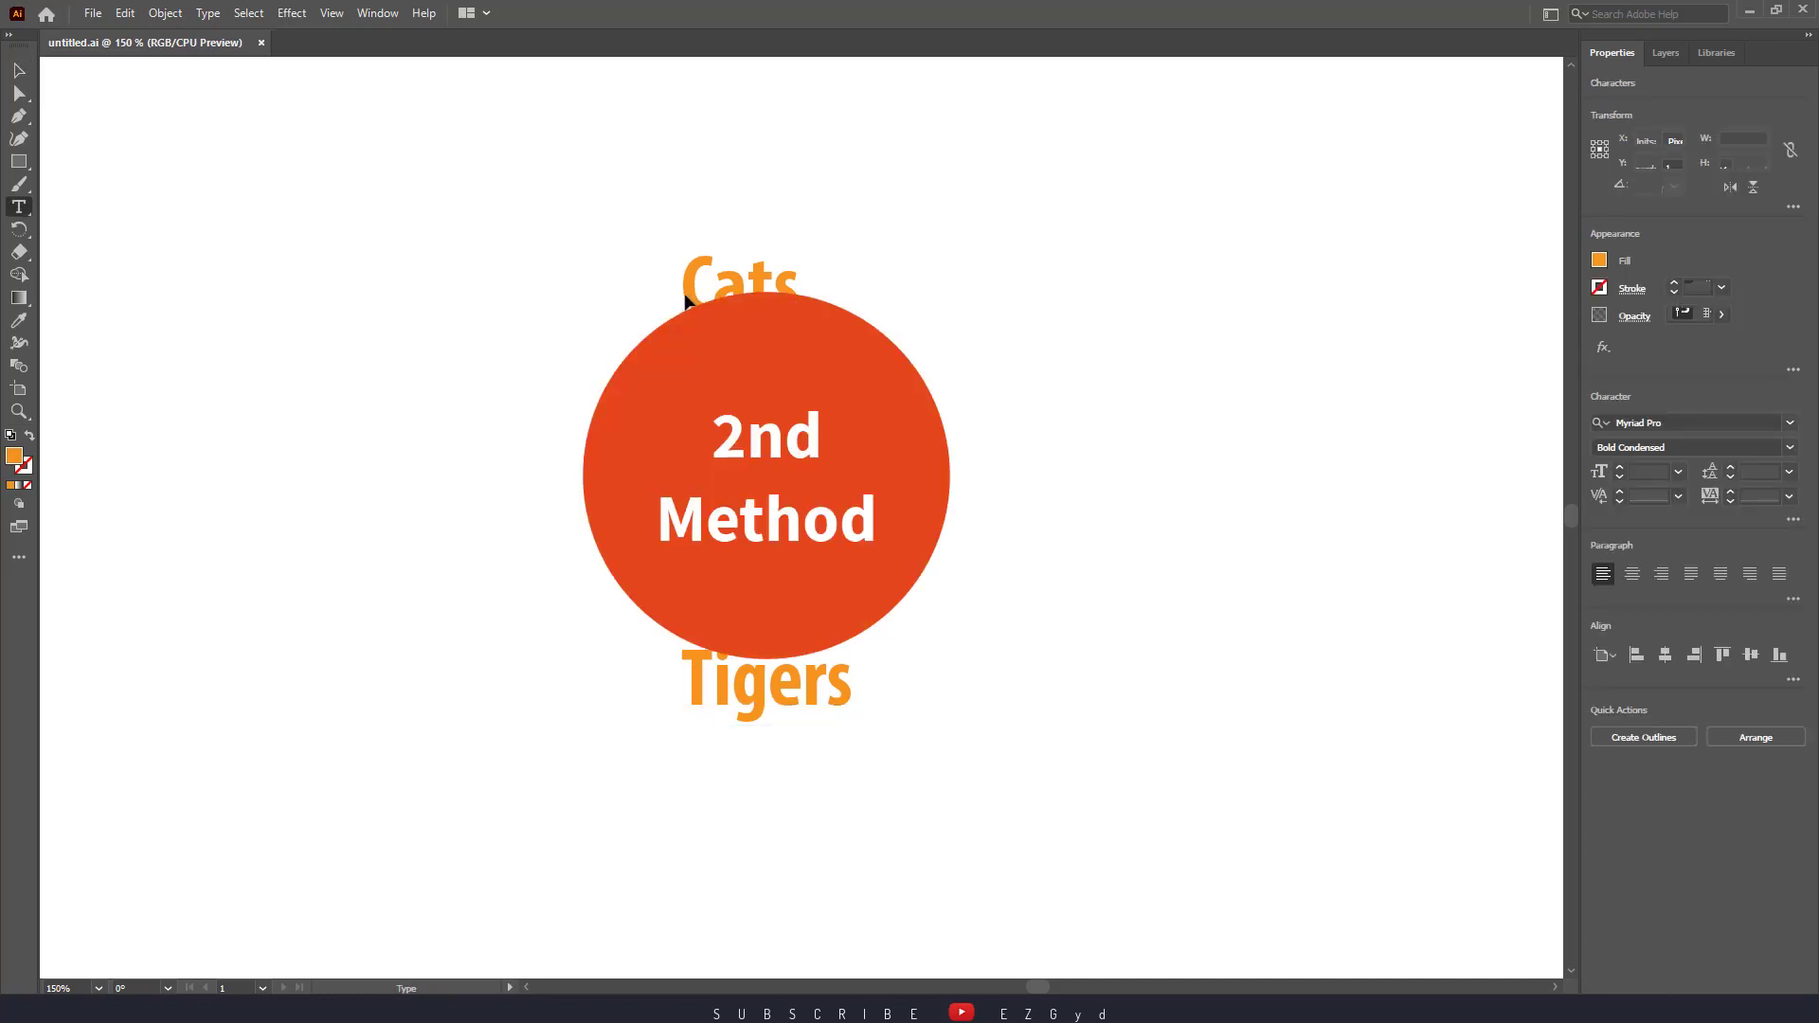
click(686, 301)
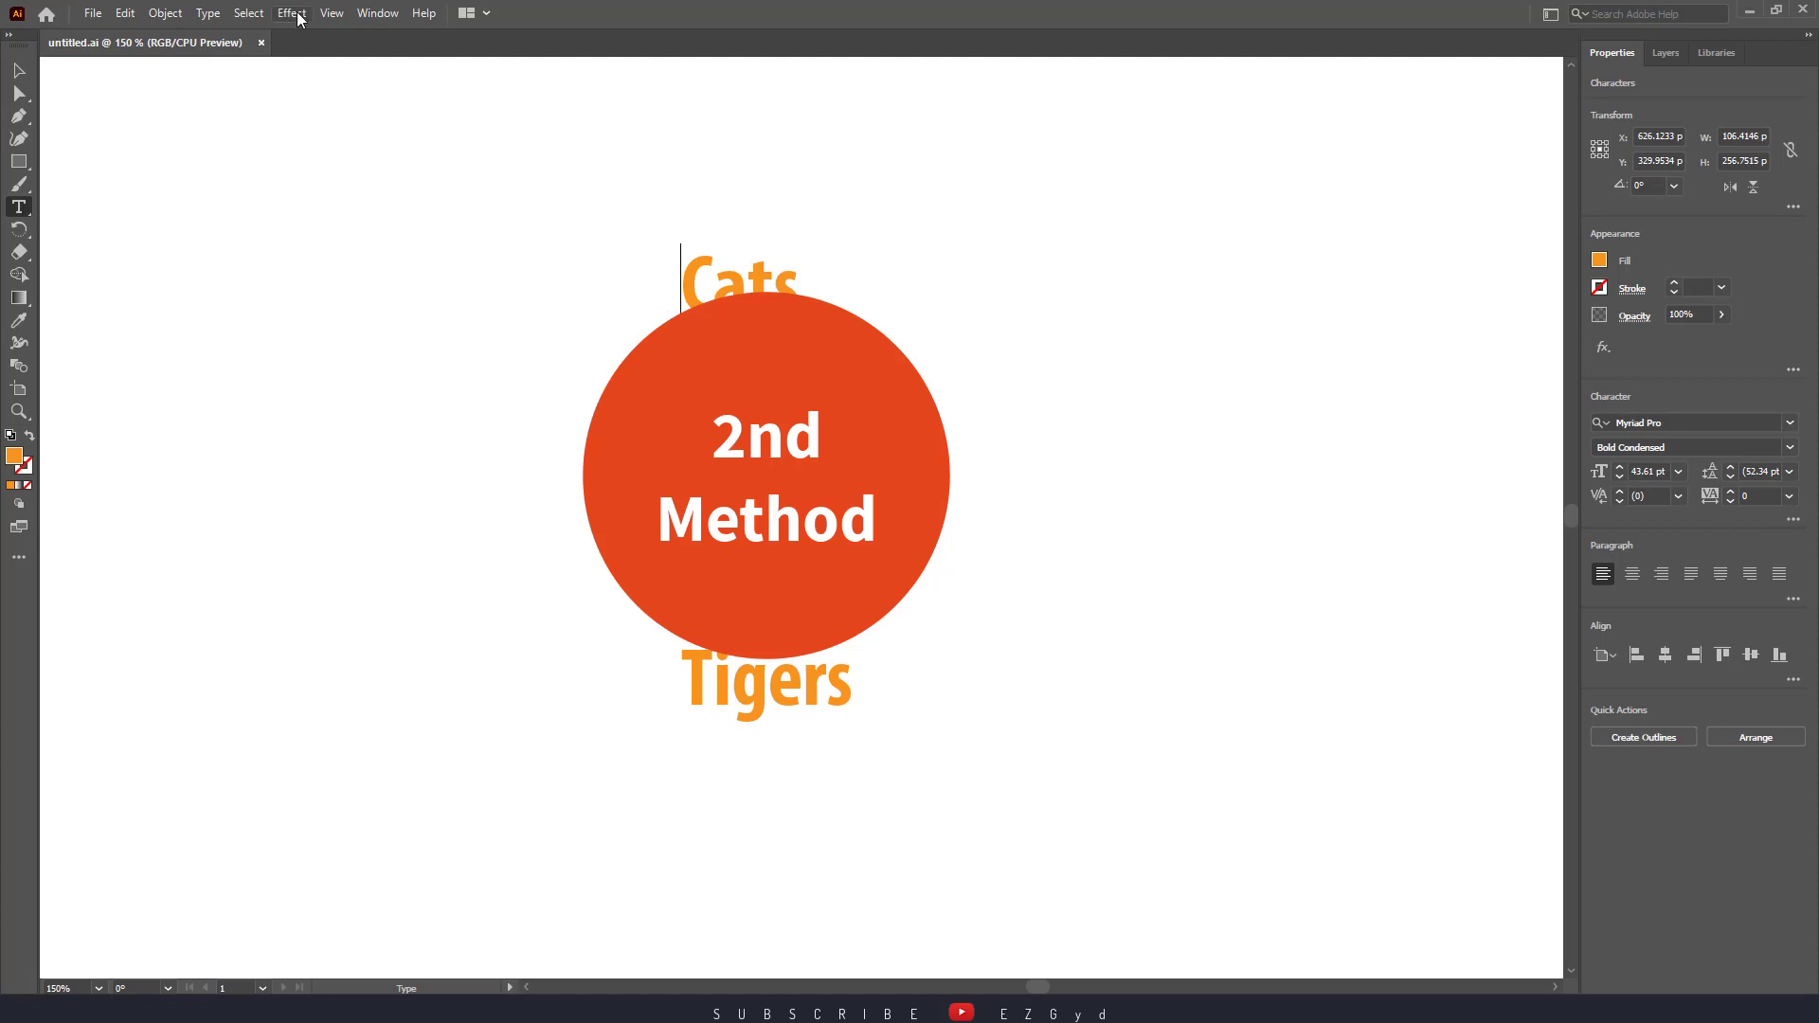
click(208, 13)
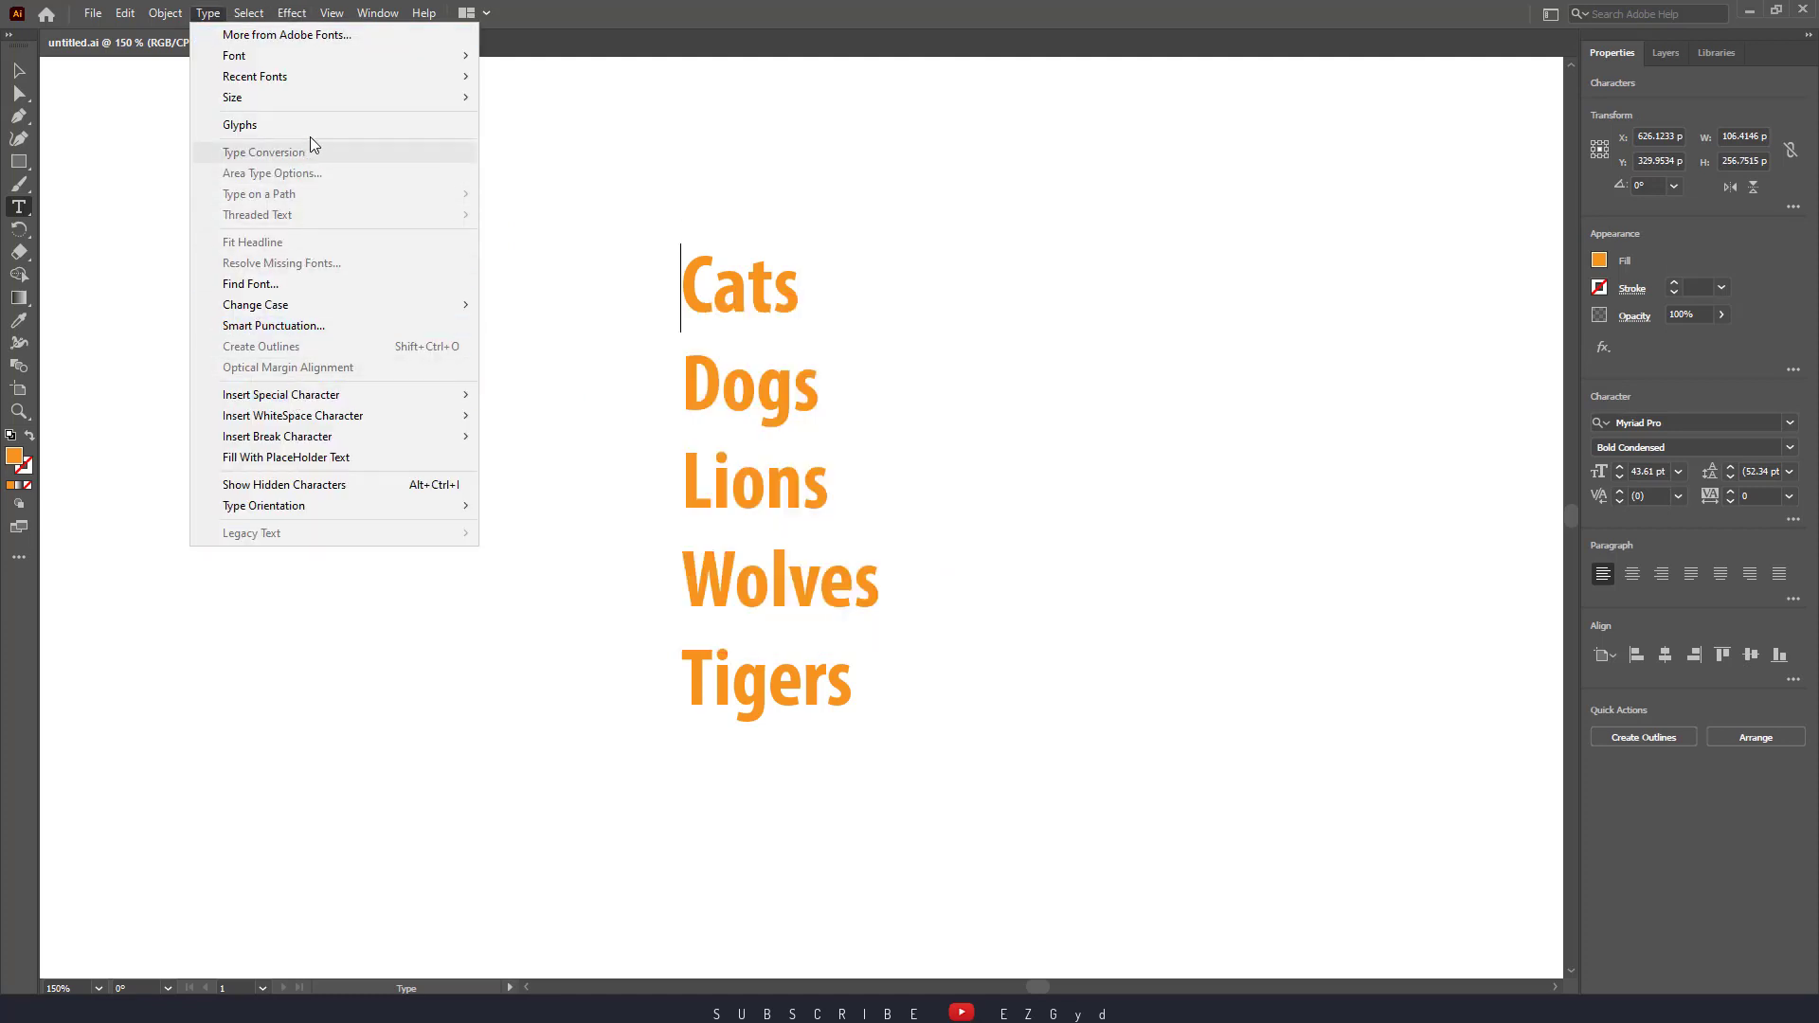
key(Escape)
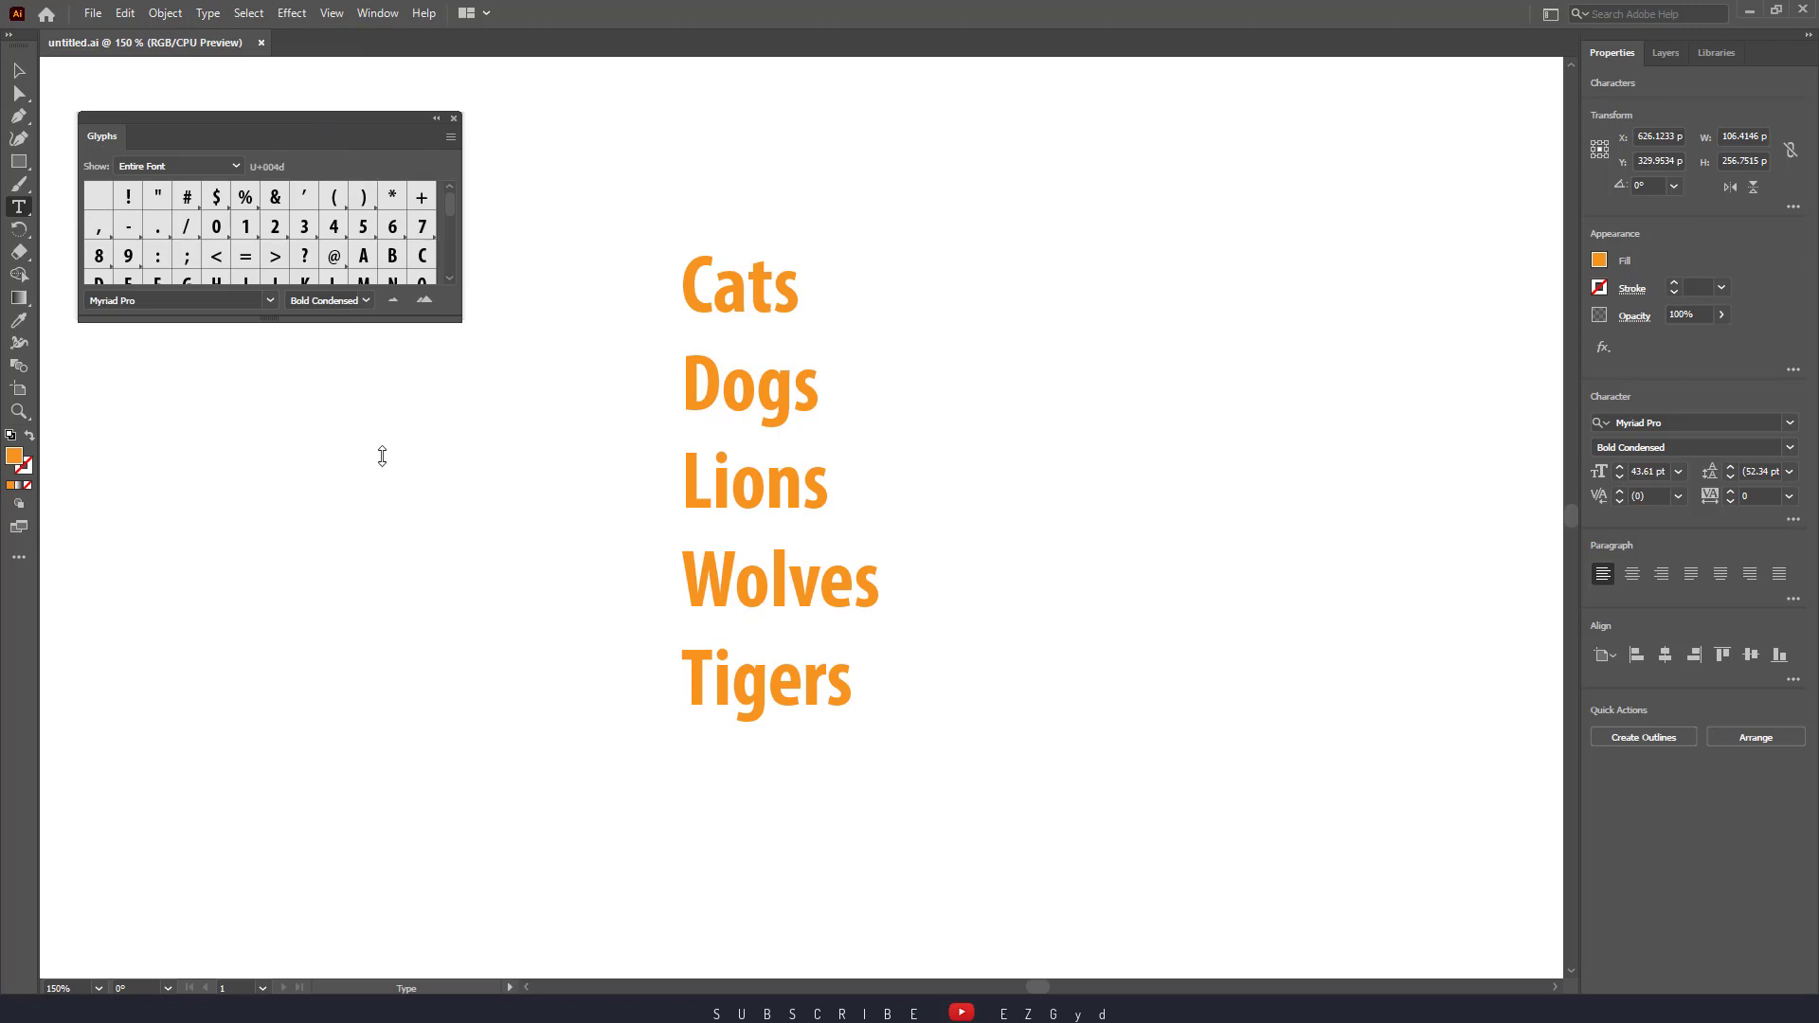
drag(266, 118, 1168, 187)
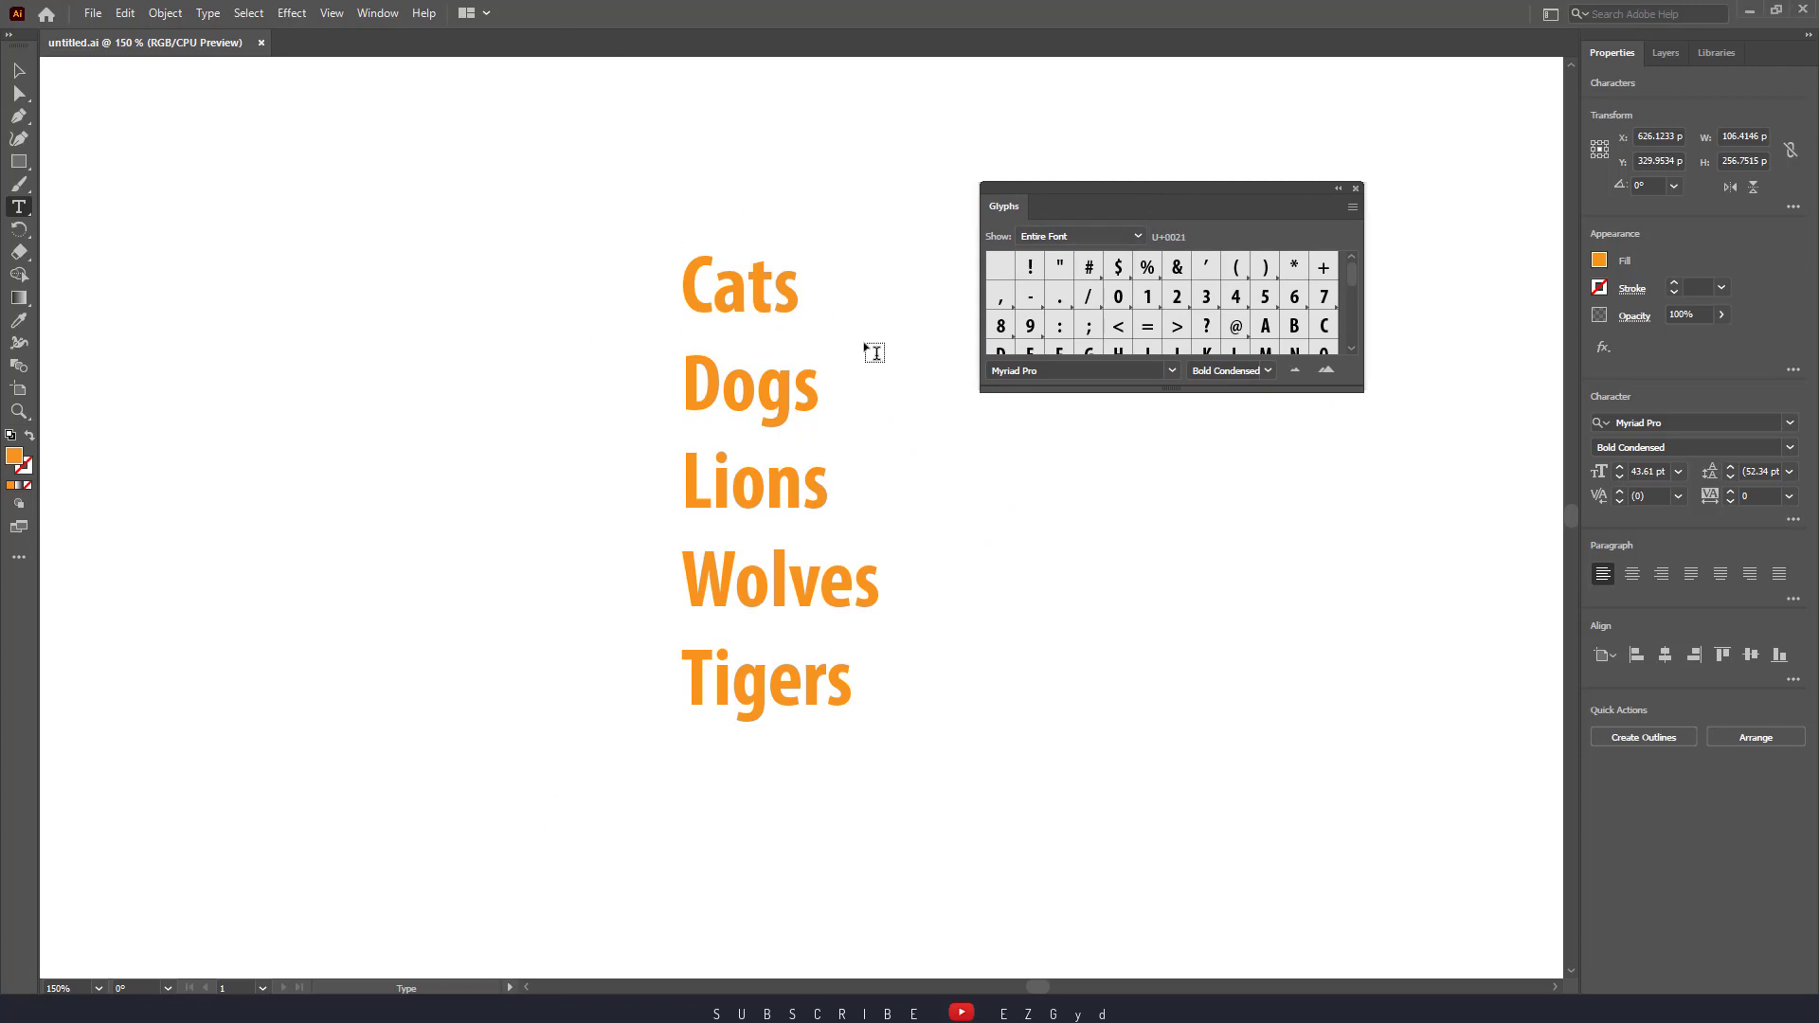
click(372, 13)
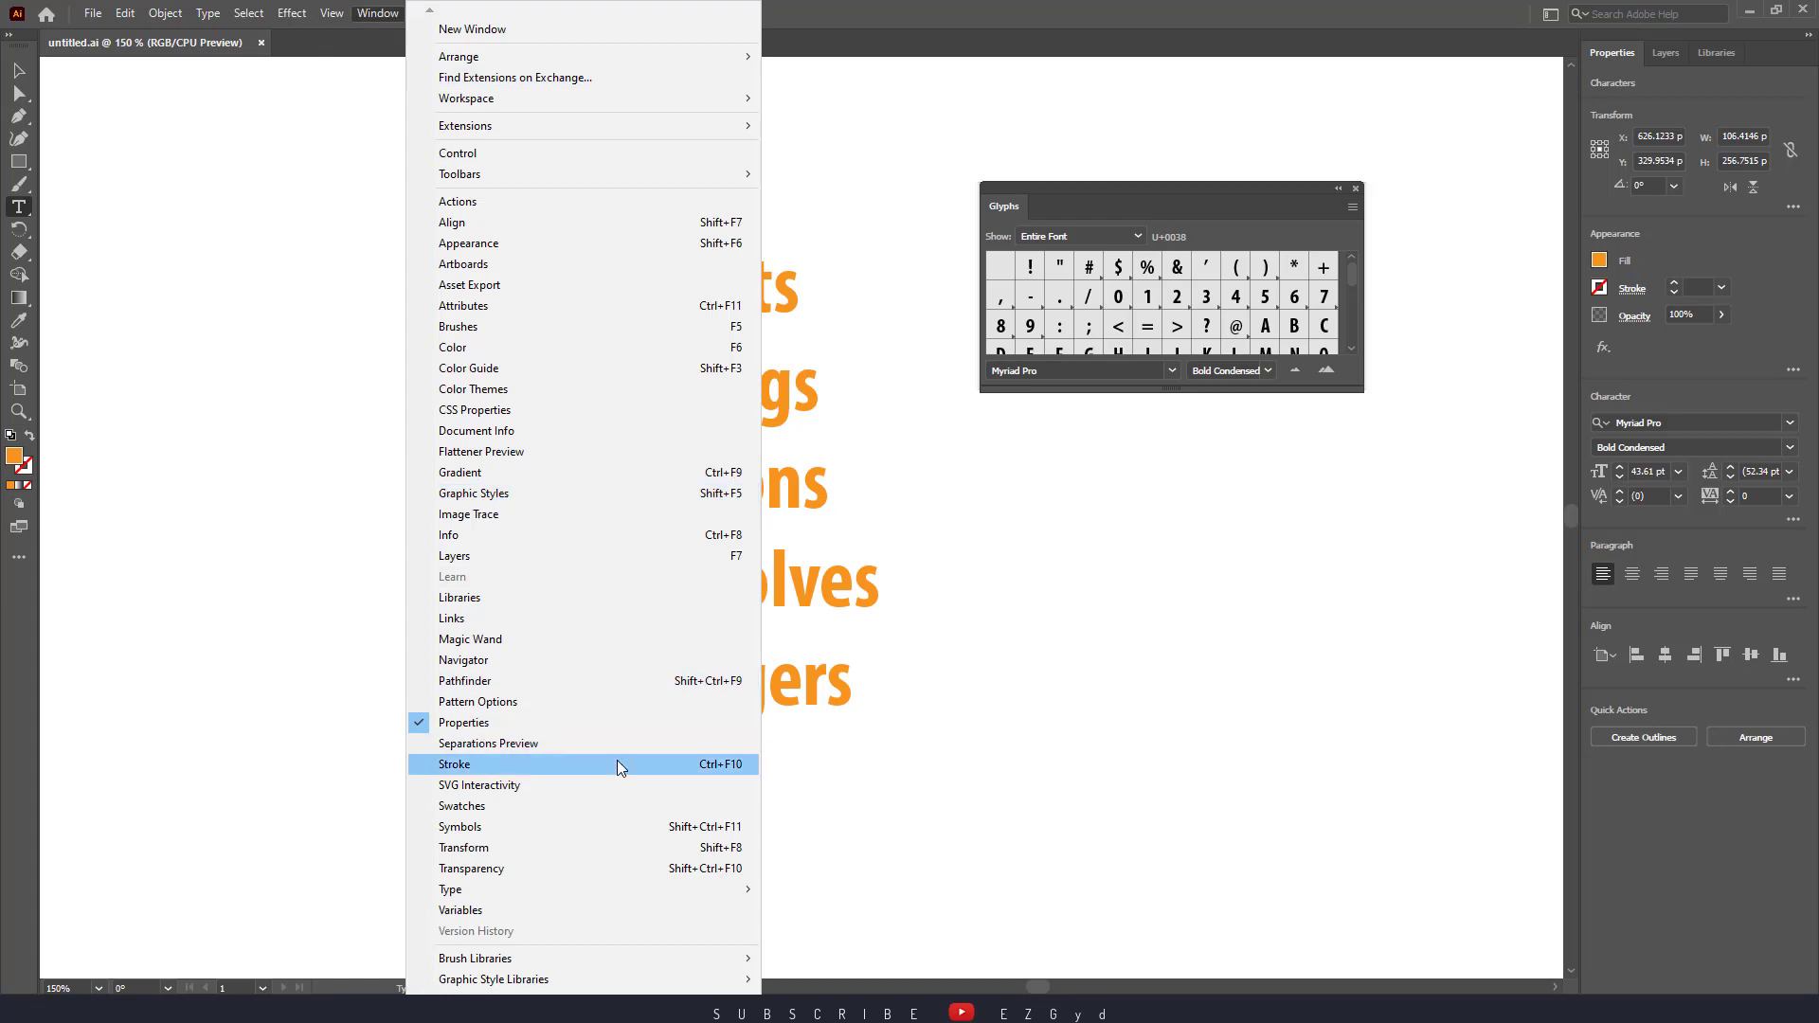
mouse_move(595, 889)
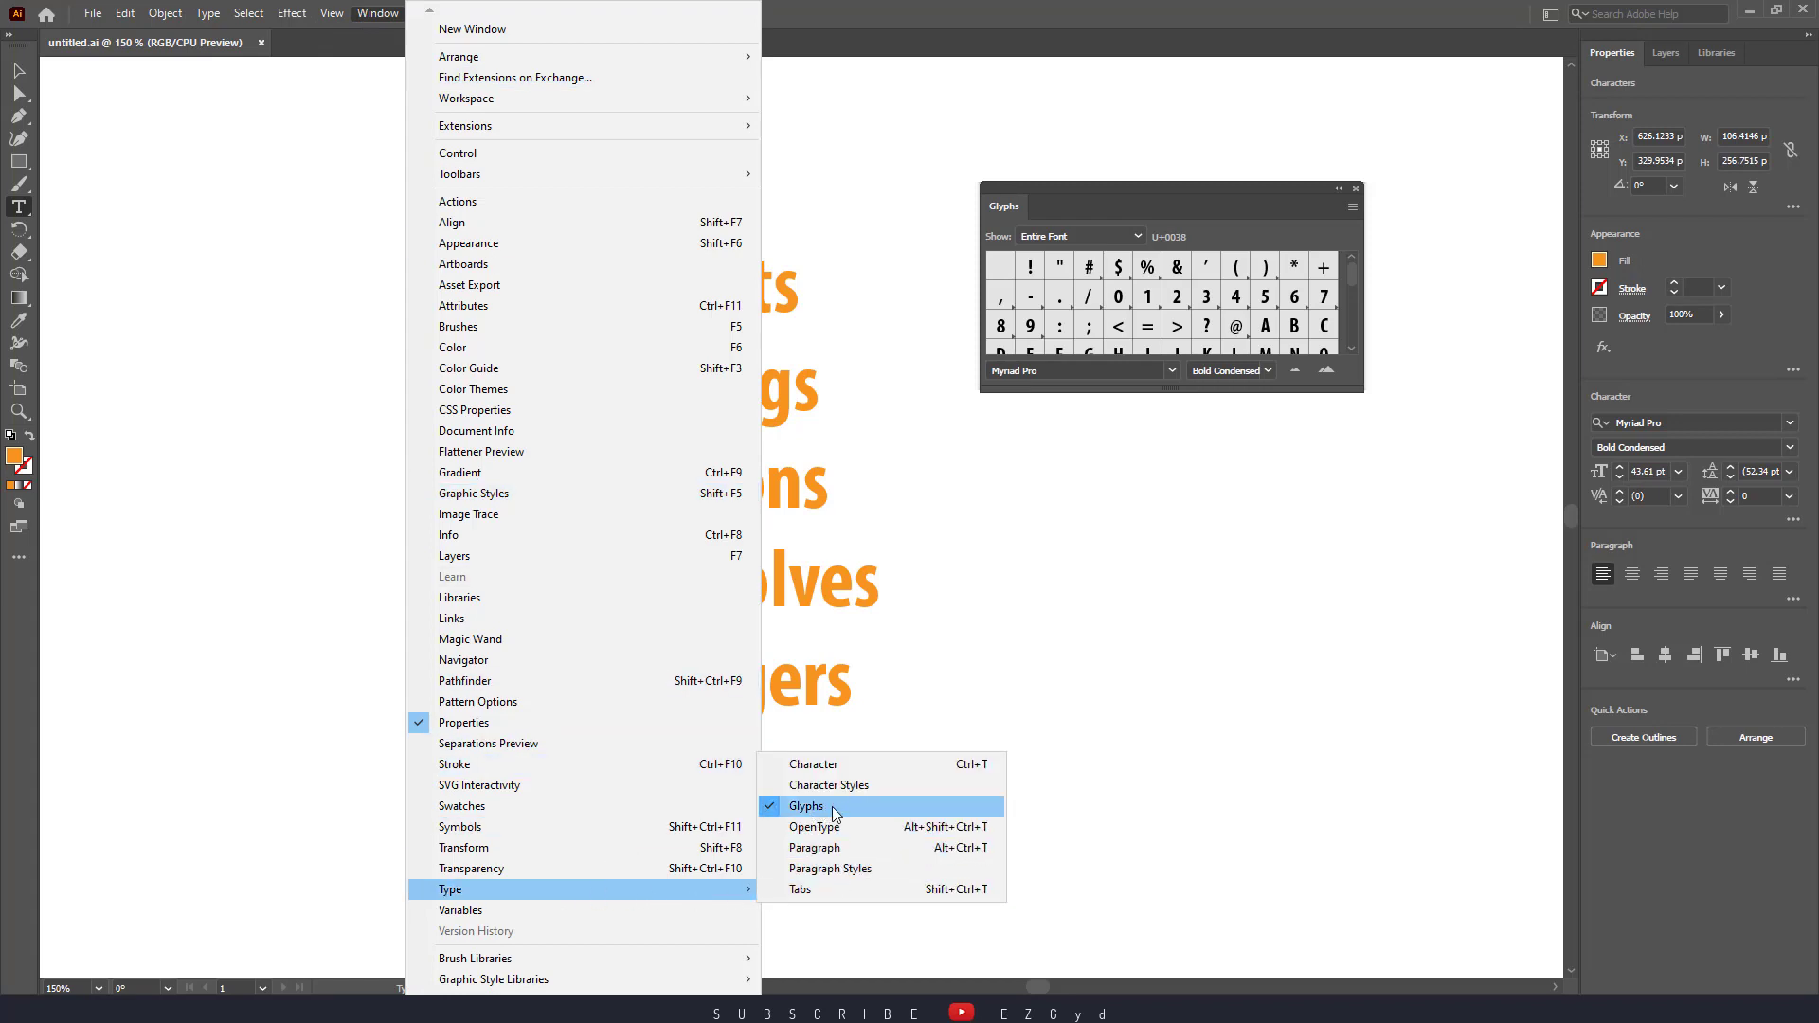
click(1096, 543)
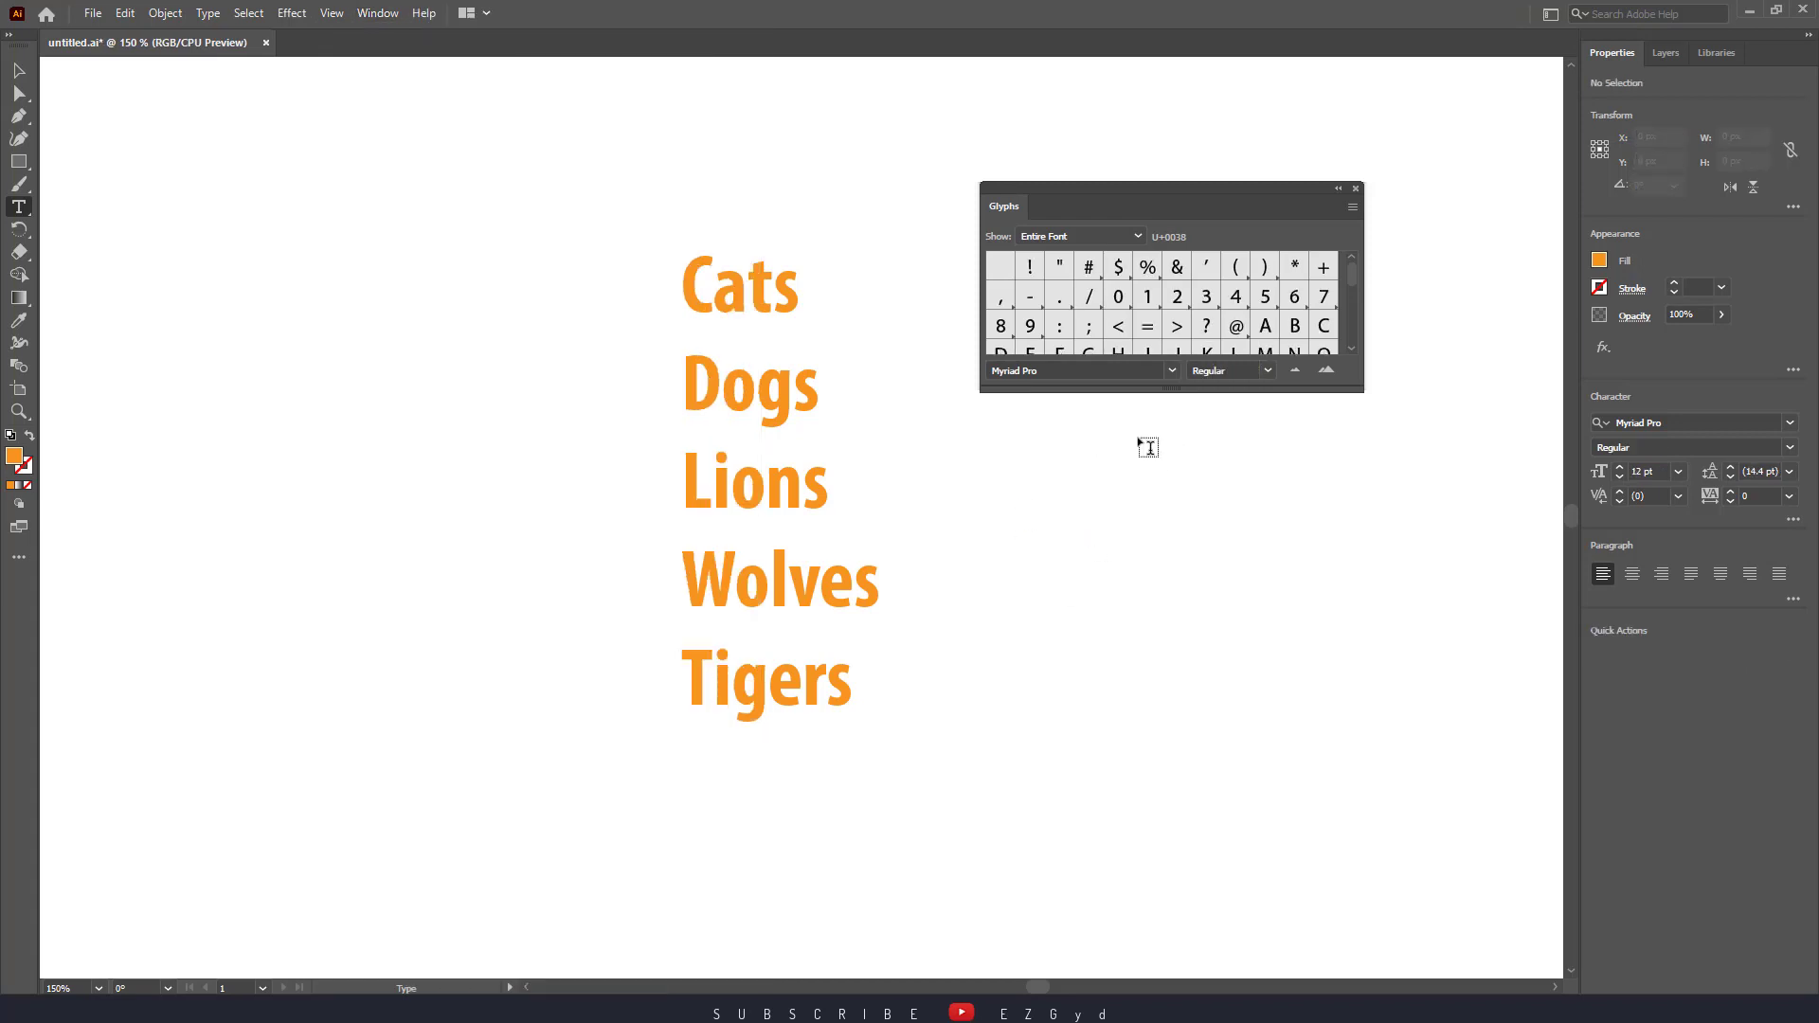
- Insert the dotted-circle glyph from the Cascadia Code font before "Cats"
click(682, 285)
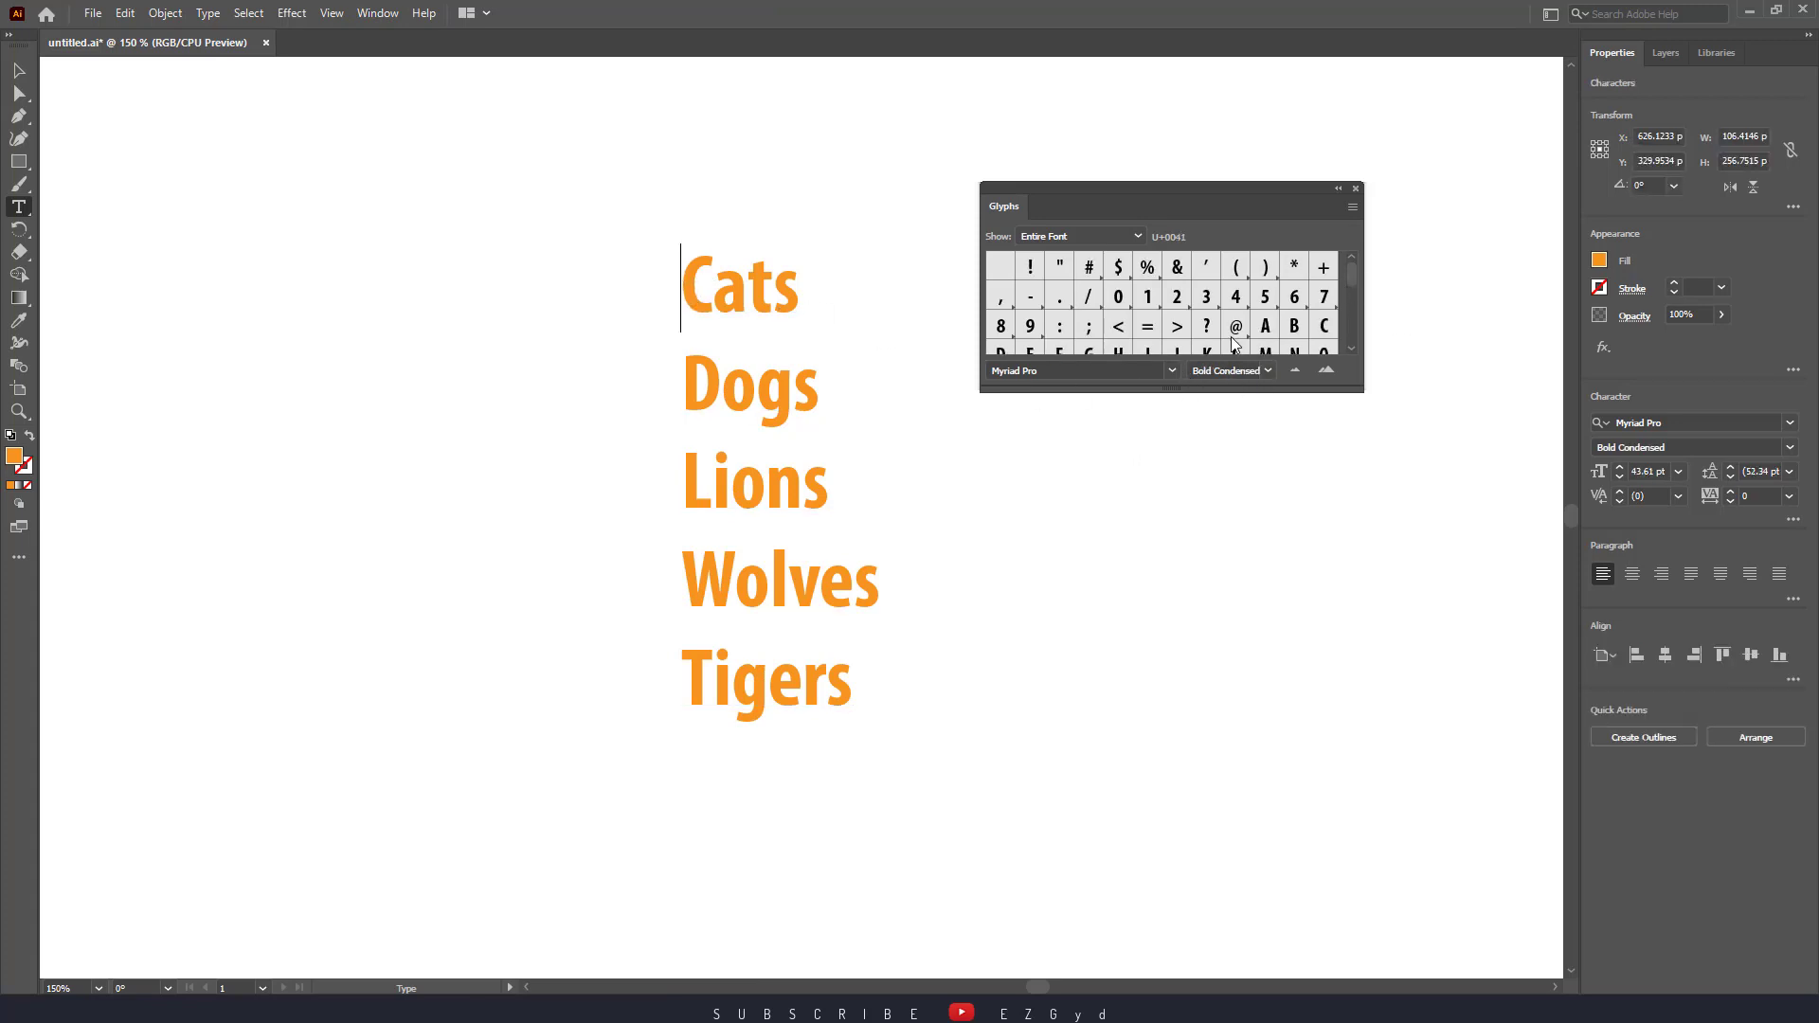
click(1172, 371)
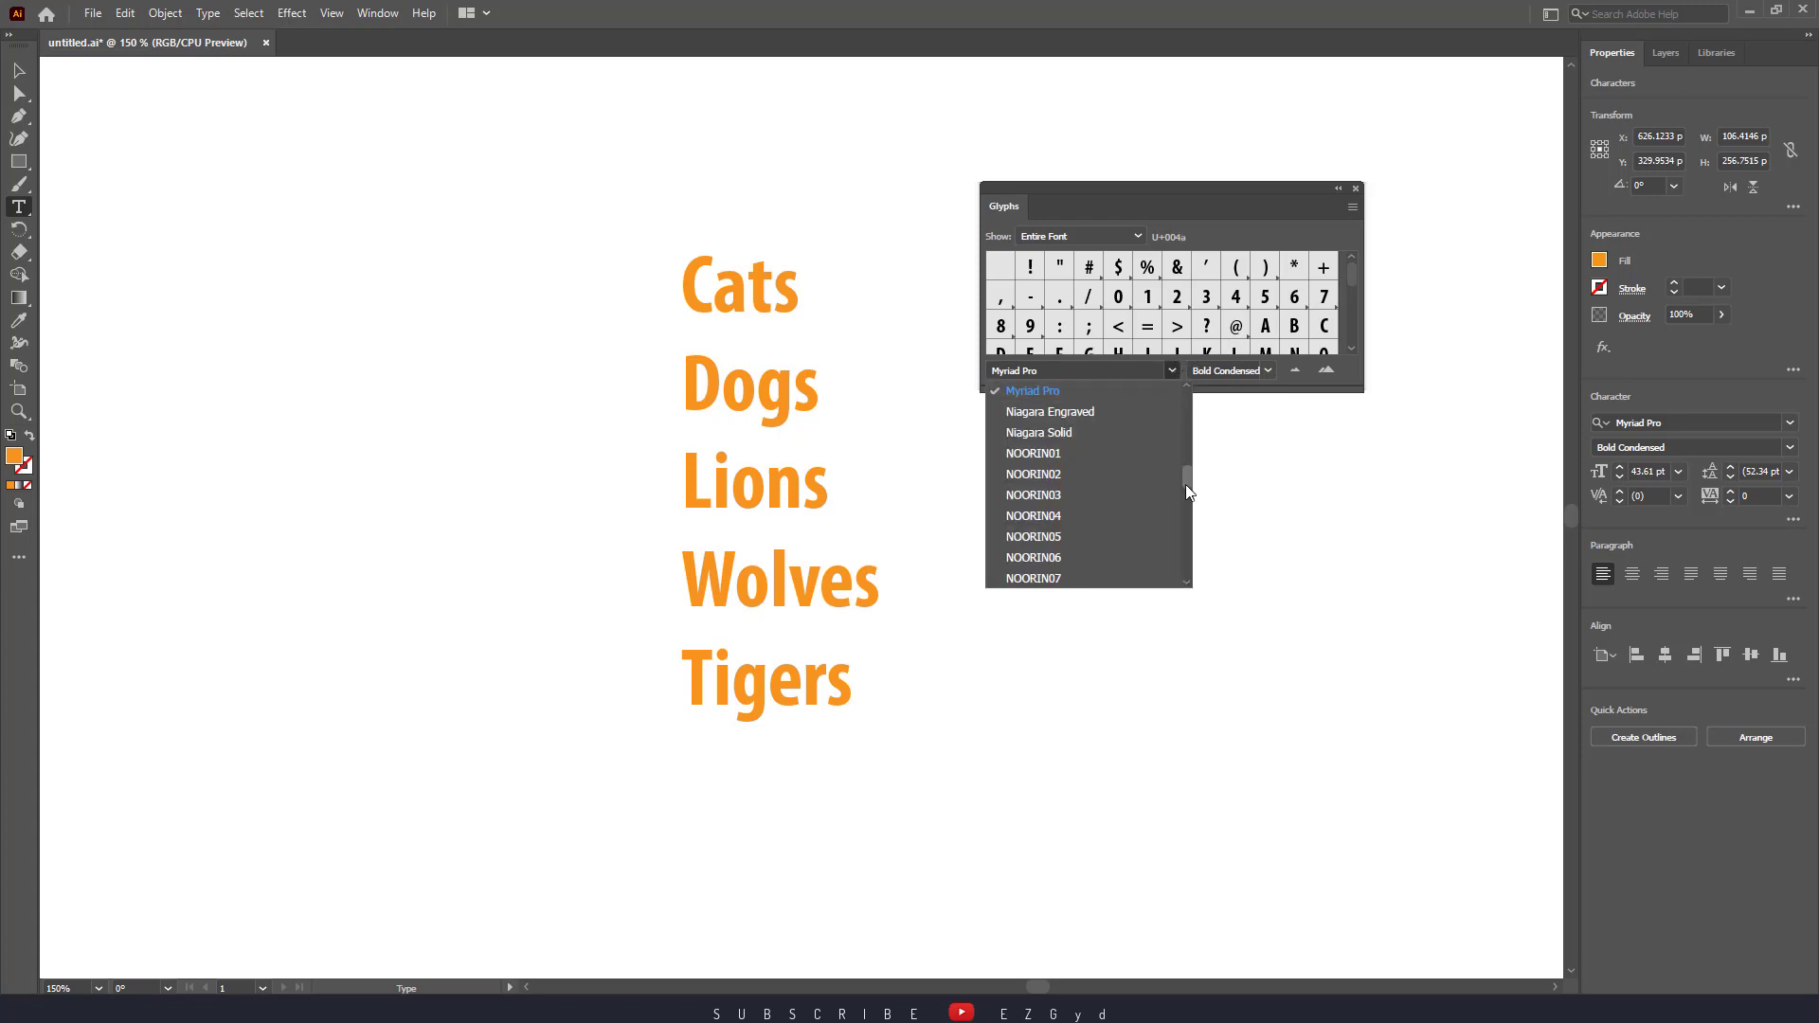
drag(1192, 465, 1197, 394)
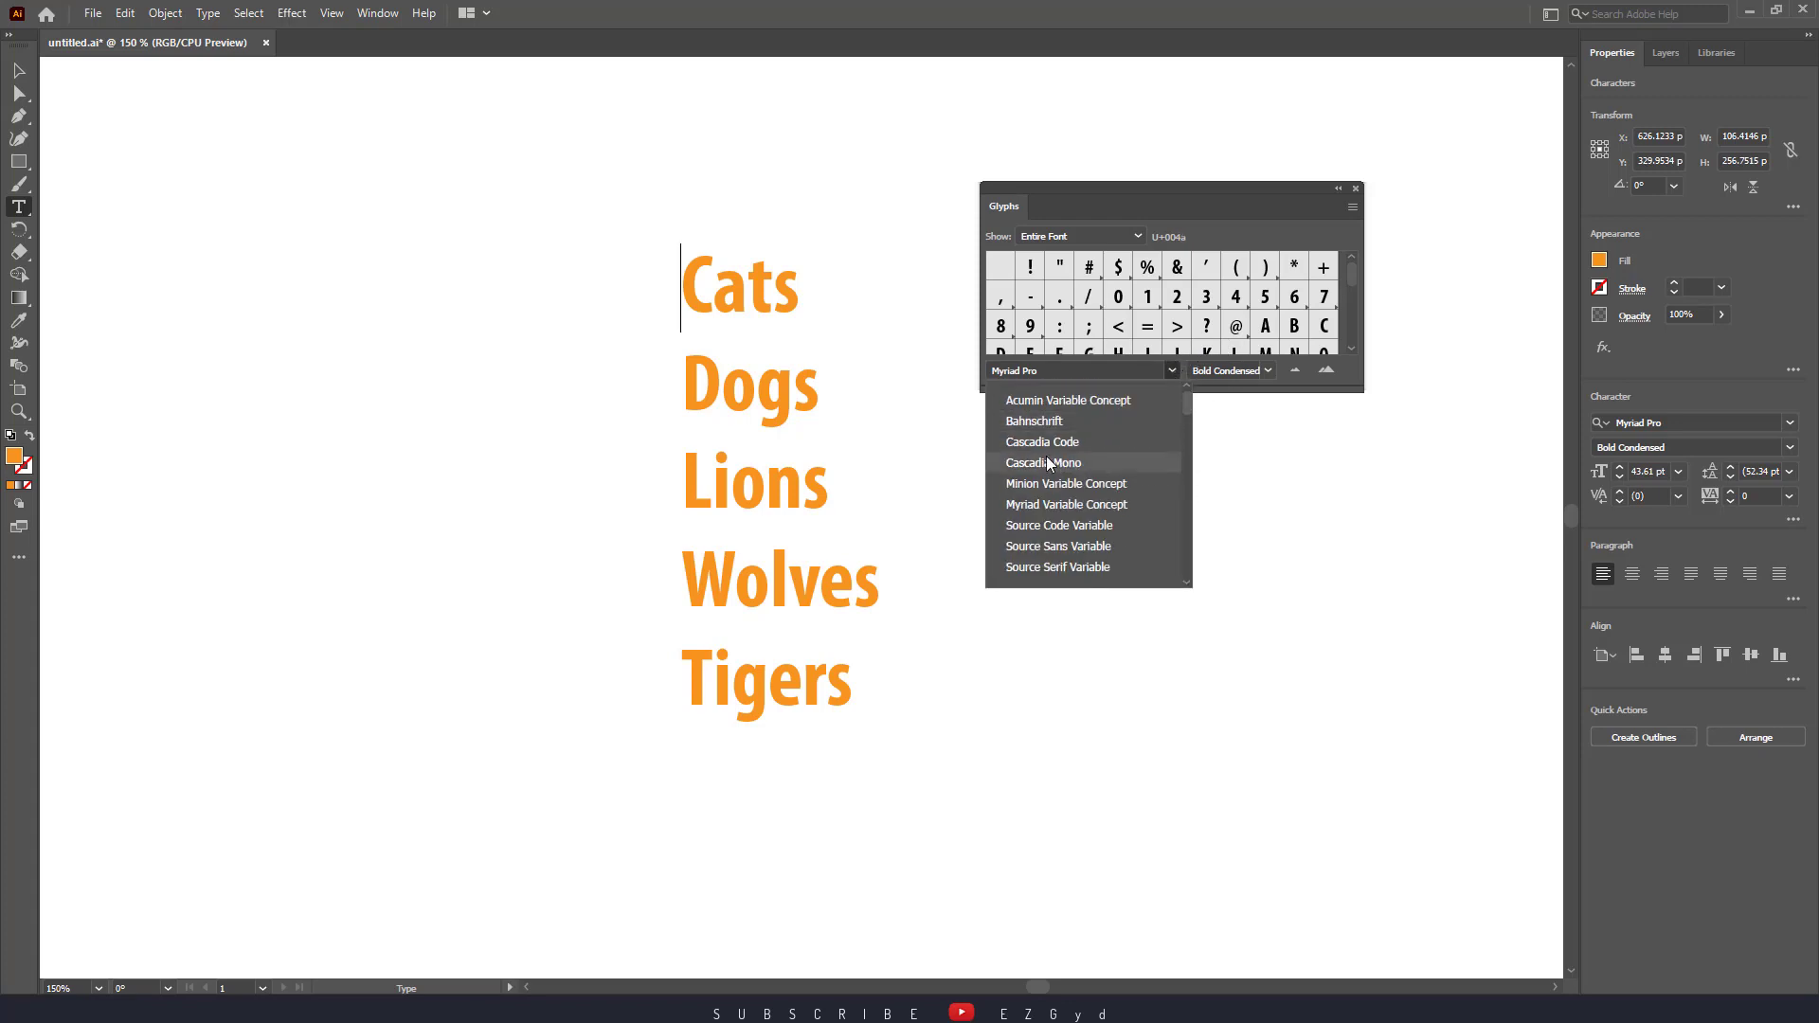
click(1090, 441)
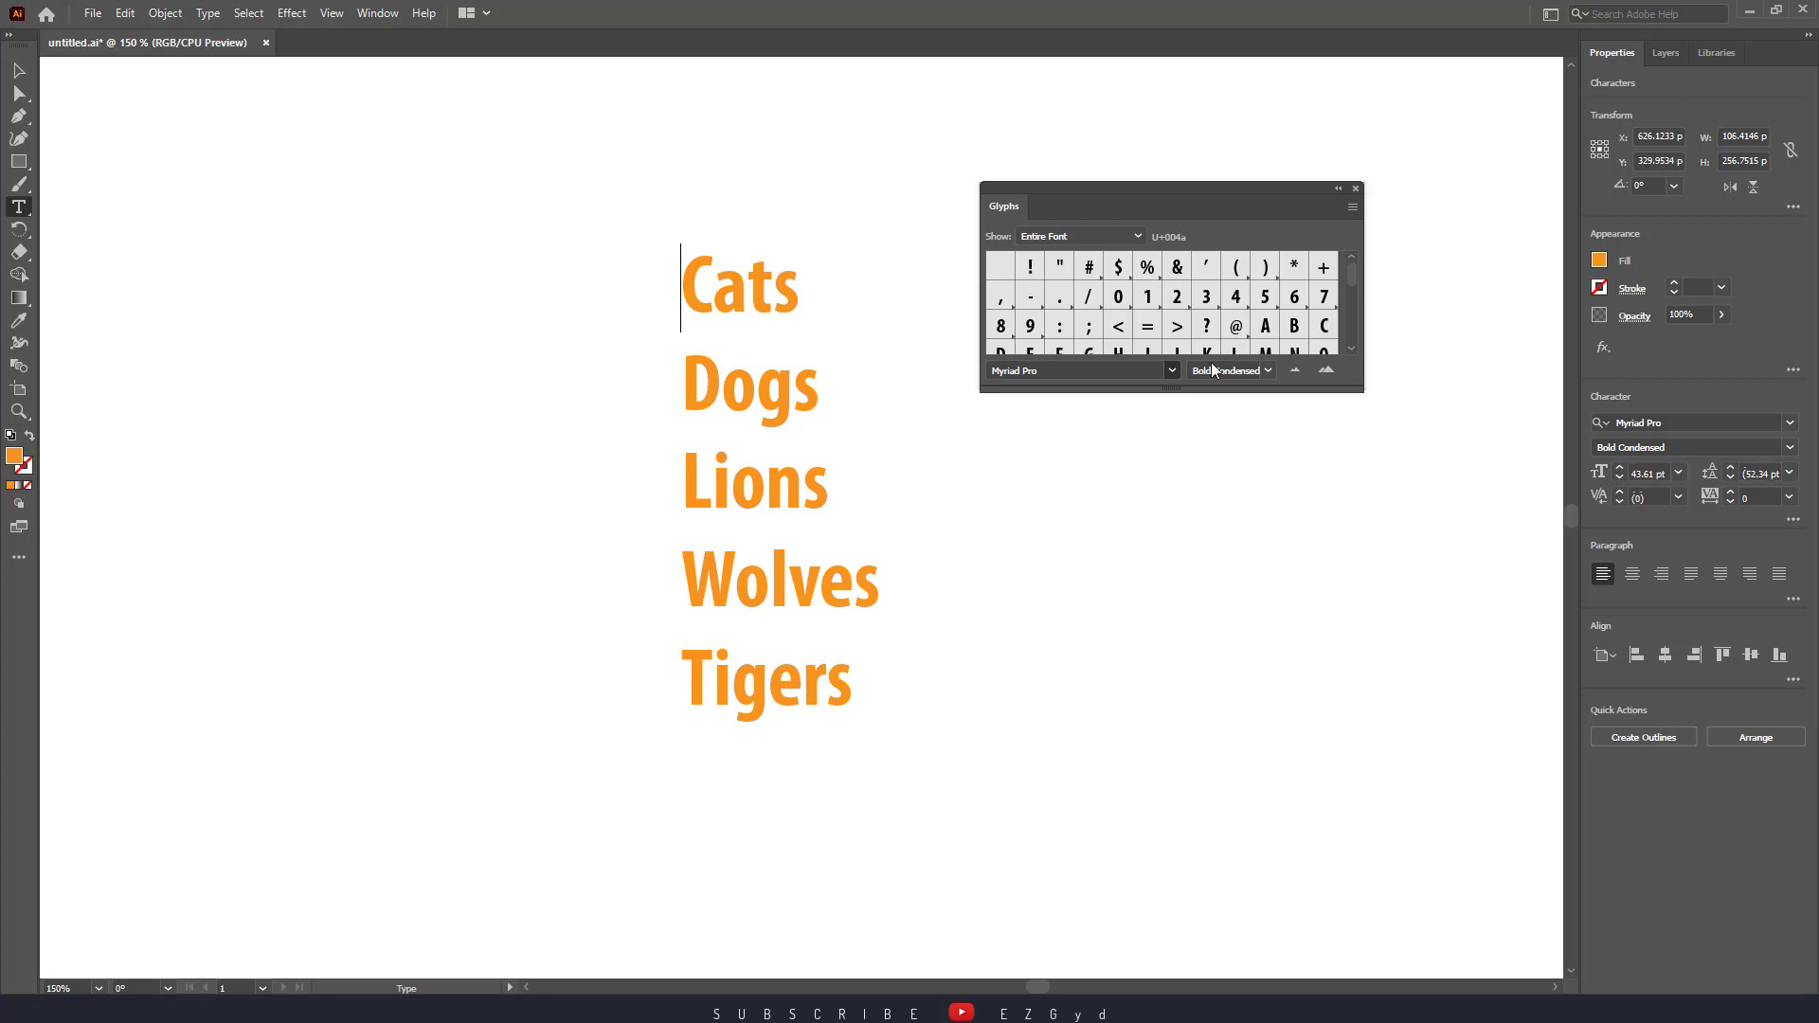
drag(1349, 276, 1356, 304)
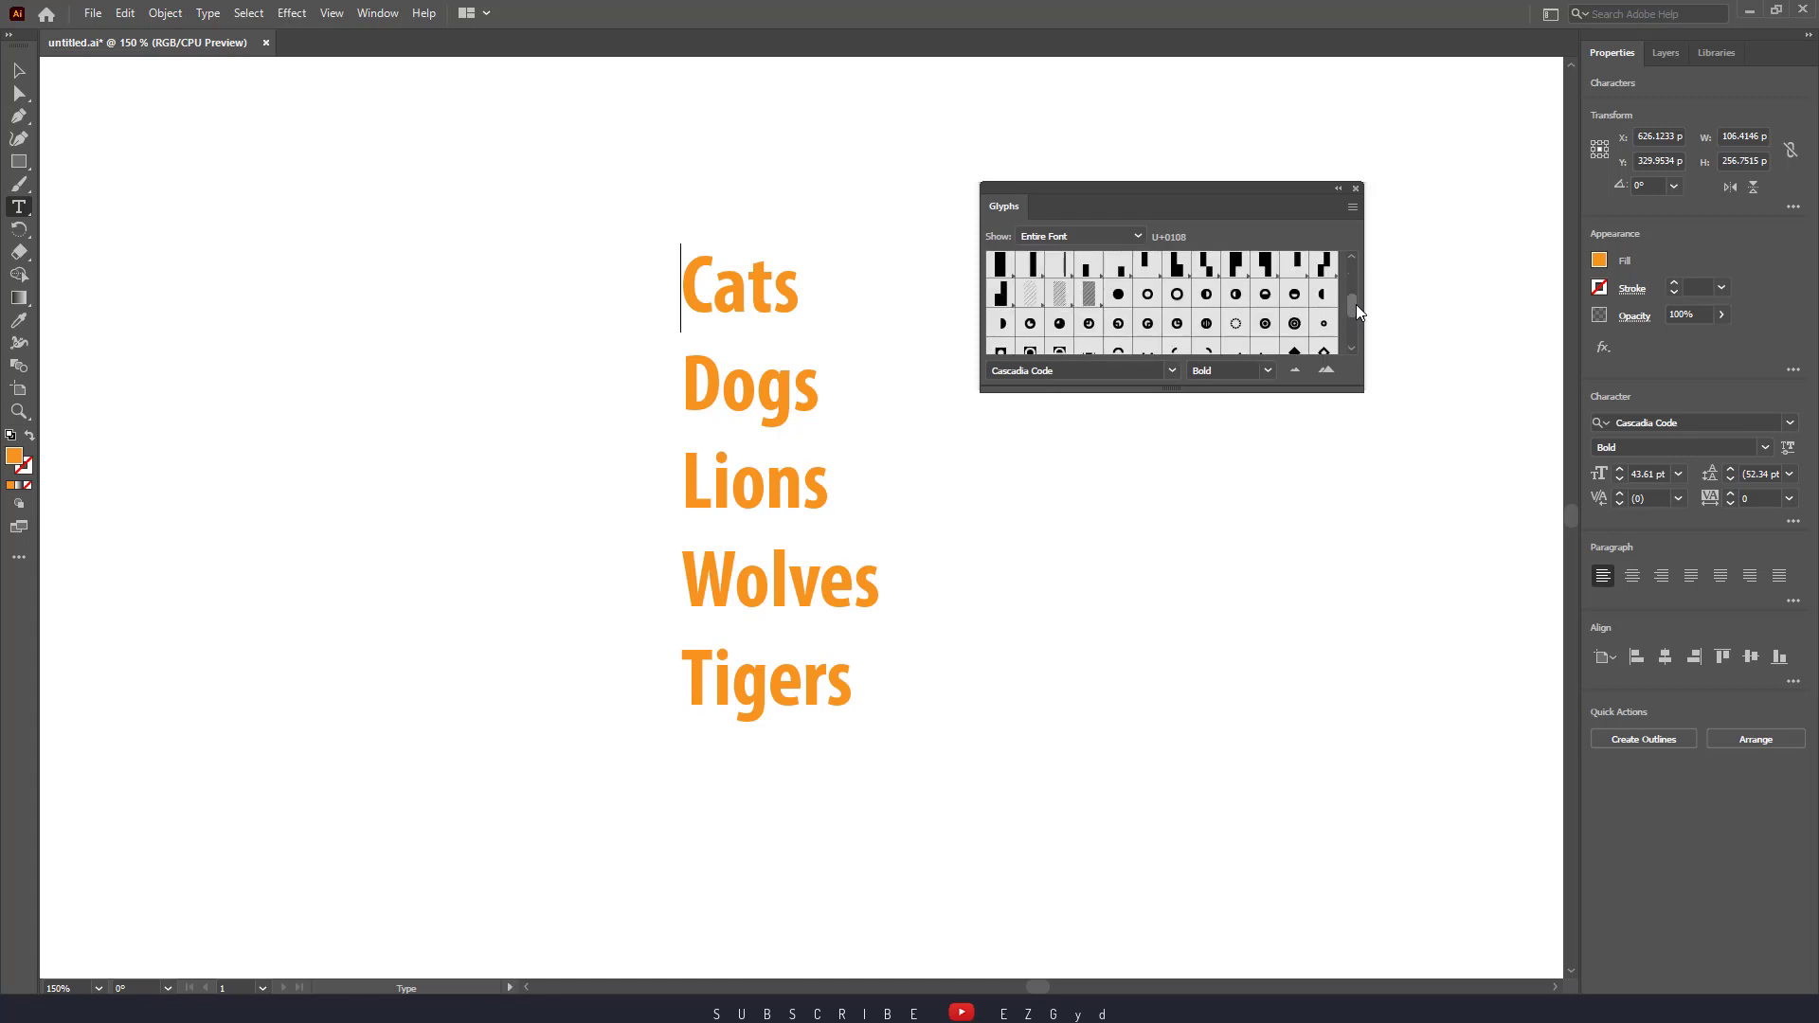
double_click(1237, 324)
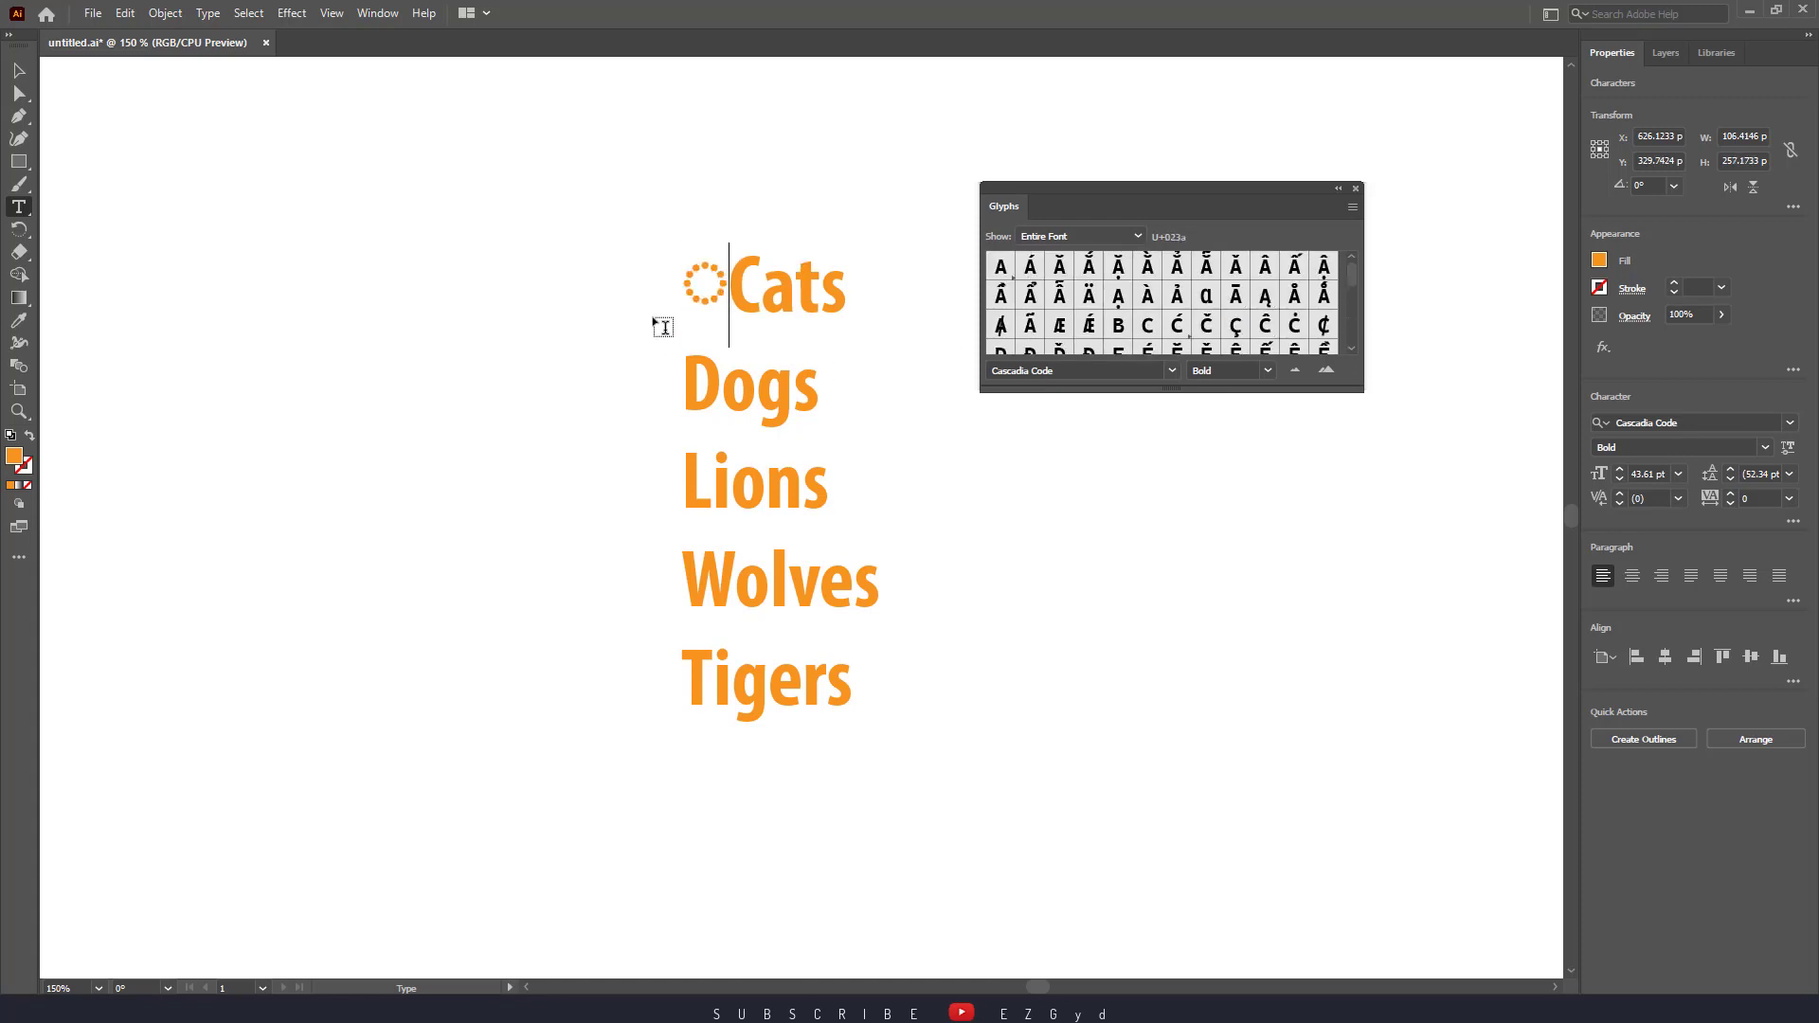
- Insert the round bullet glyph (U+2022) from the Myriad Pro font before "Dogs"
click(703, 382)
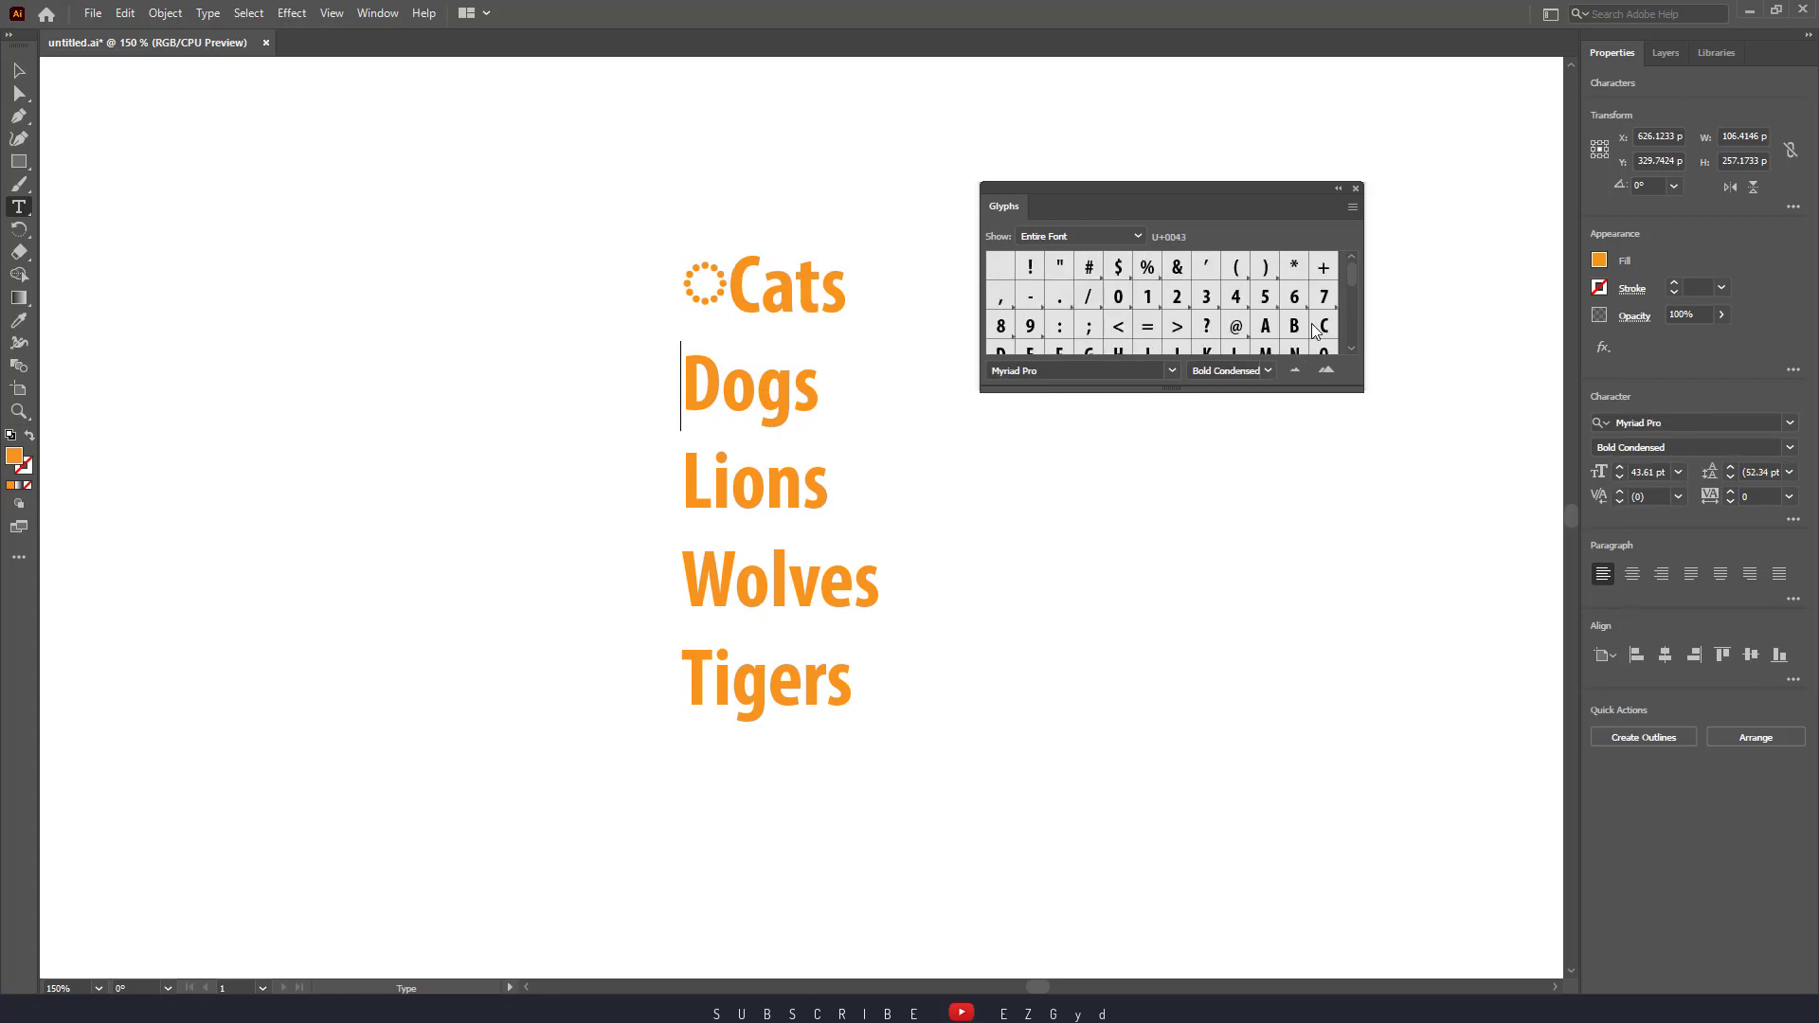
click(1172, 370)
click(1173, 370)
scroll(1173, 367, down, 3)
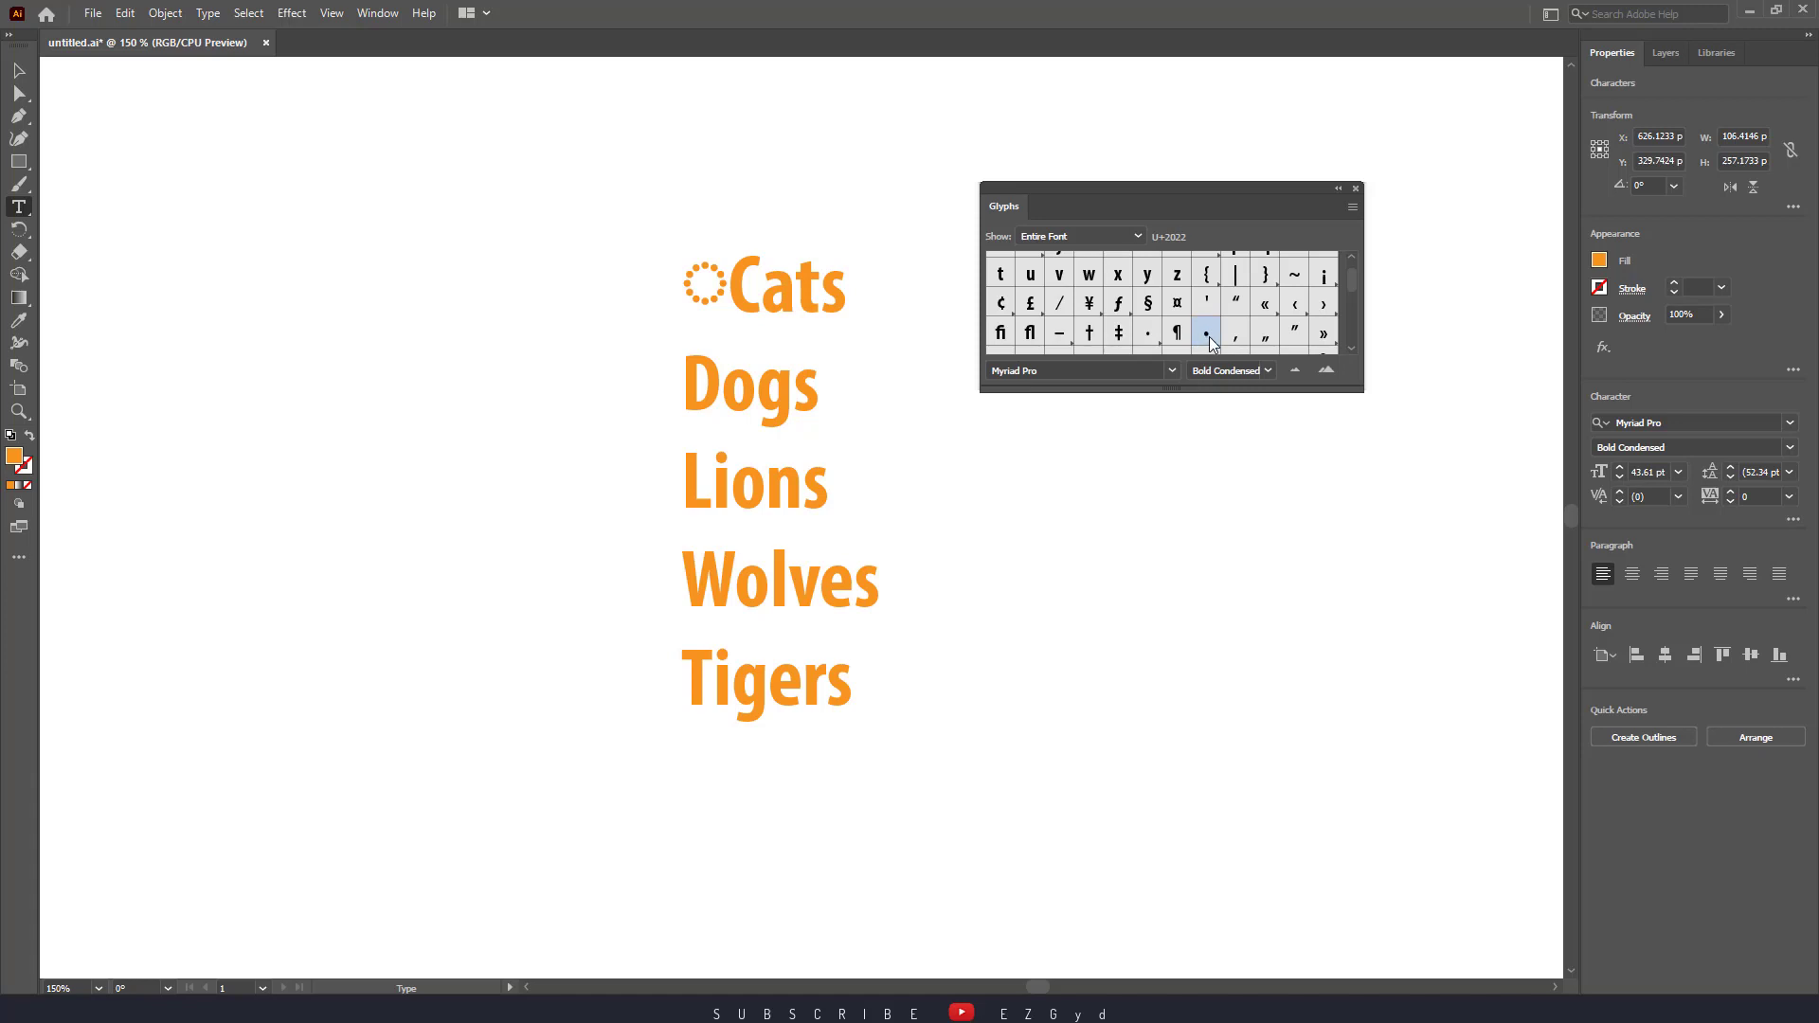
double_click(1207, 336)
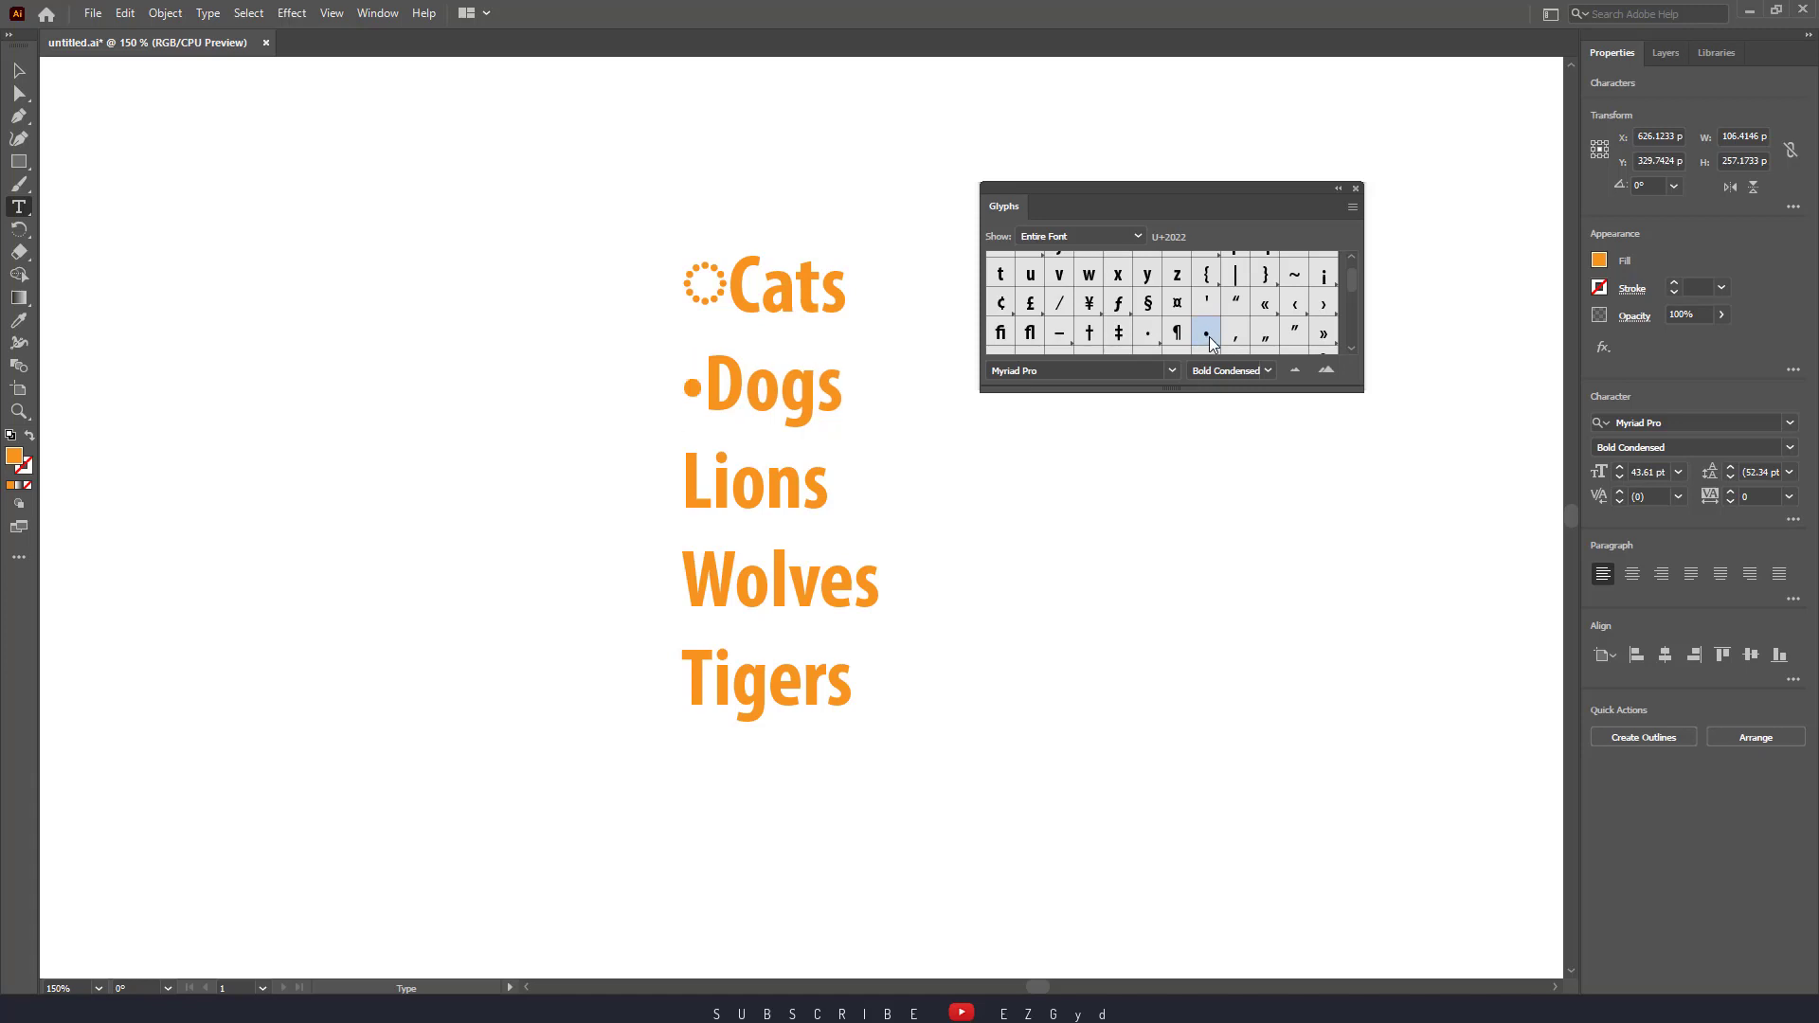
- Set the Glyphs font to EmojiOne while the text cursor is between the bullet and "Dogs"
click(1173, 374)
drag(1190, 479, 1192, 402)
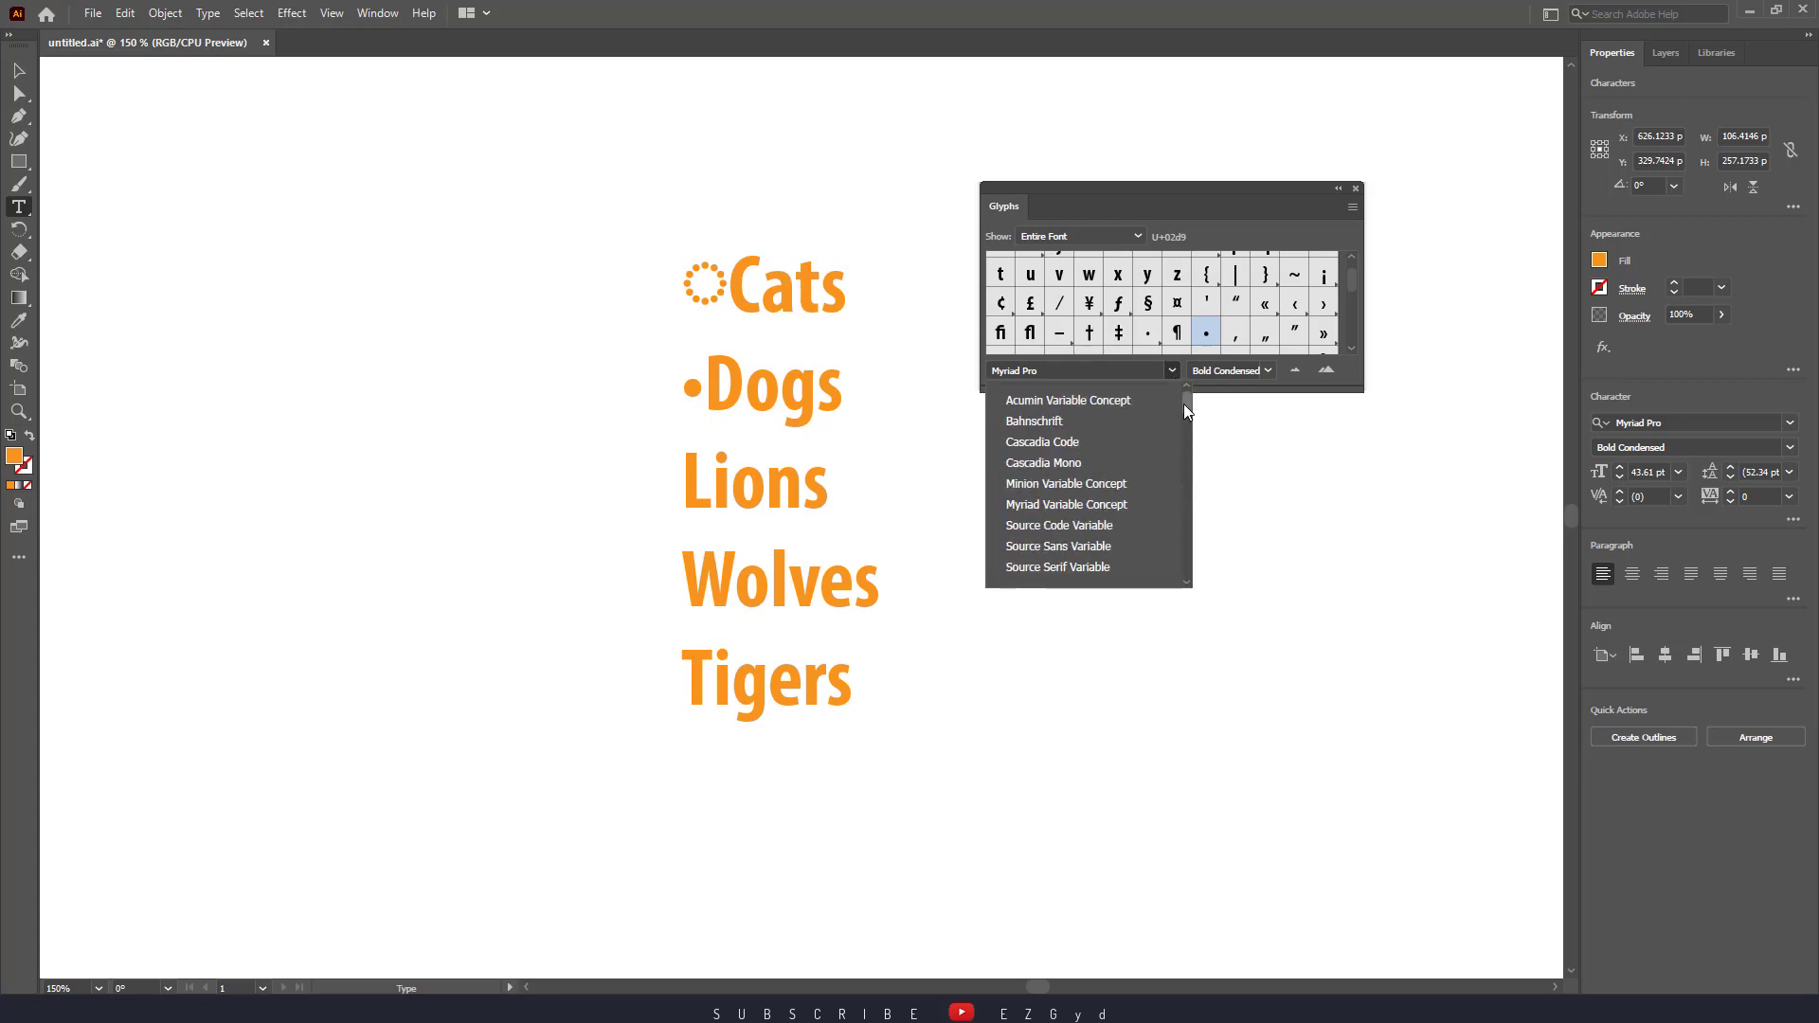
click(1076, 368)
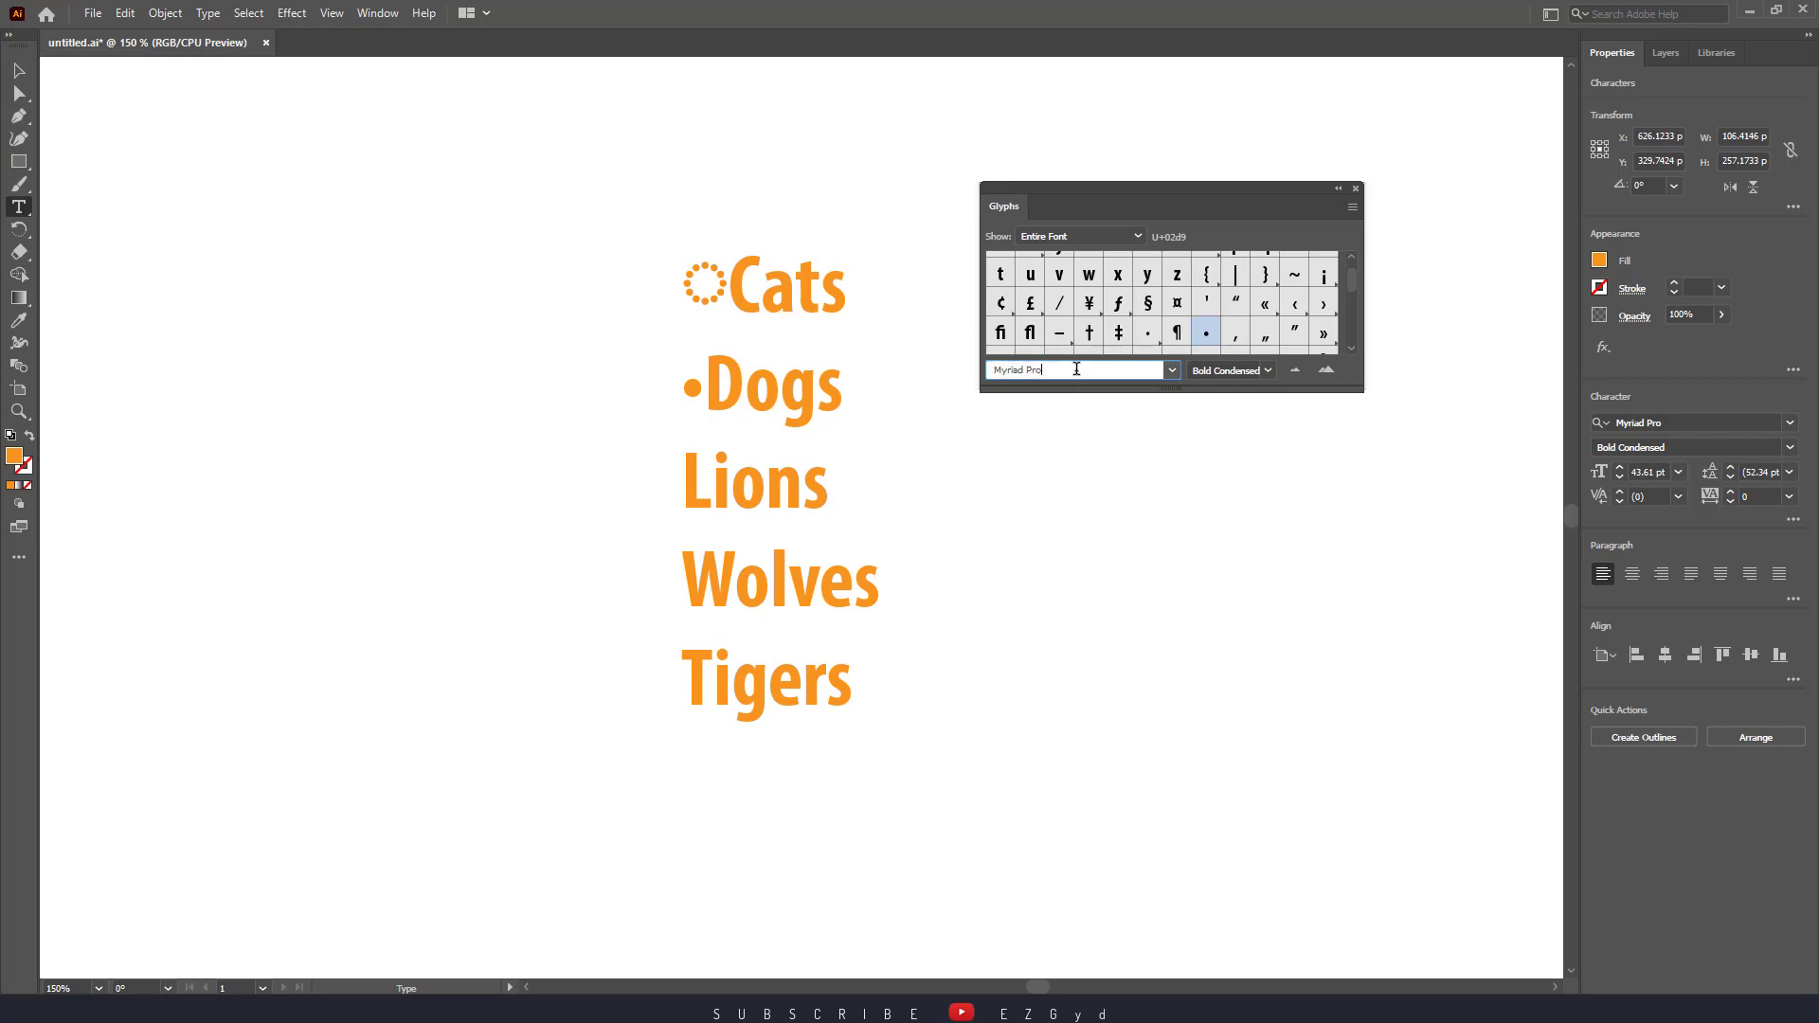
drag(1043, 369, 993, 370)
text(EmojiOne)
key(Return)
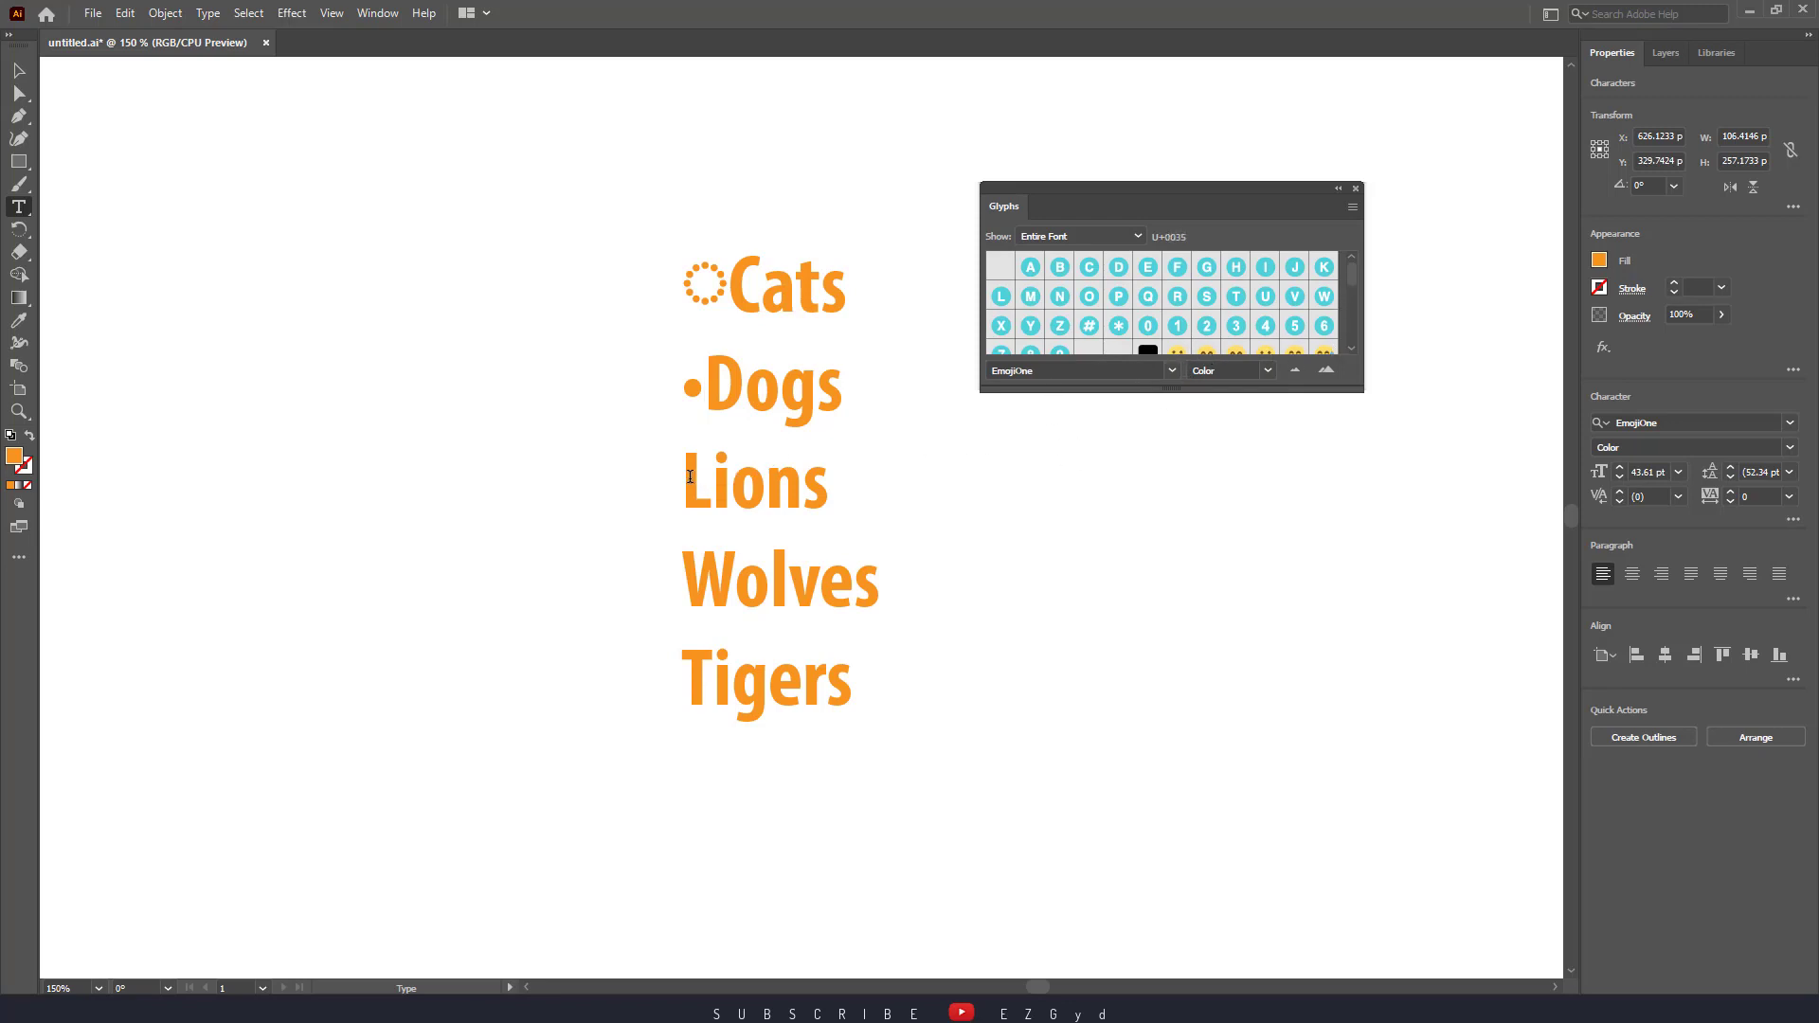
- Place the text cursor before "Lions" and set the Glyphs font to EmojiOne
click(690, 476)
click(1133, 369)
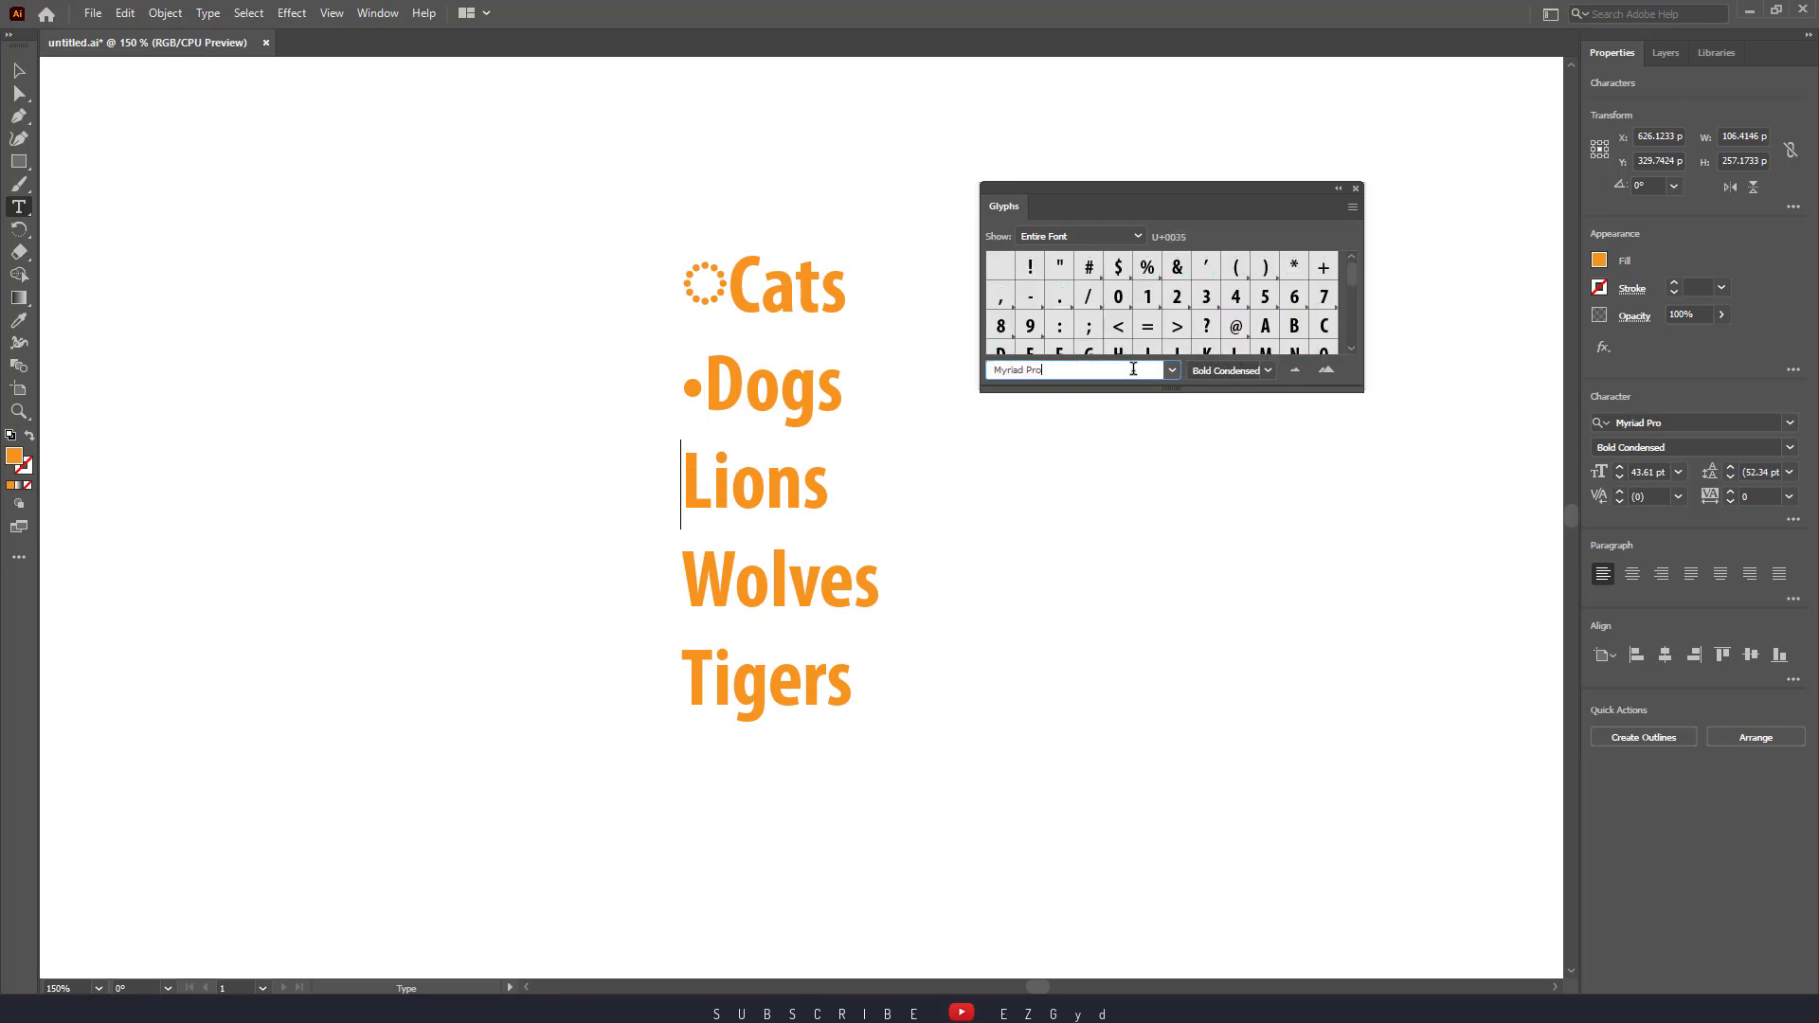
triple_click(1001, 372)
text(EmojiOne)
key(Return)
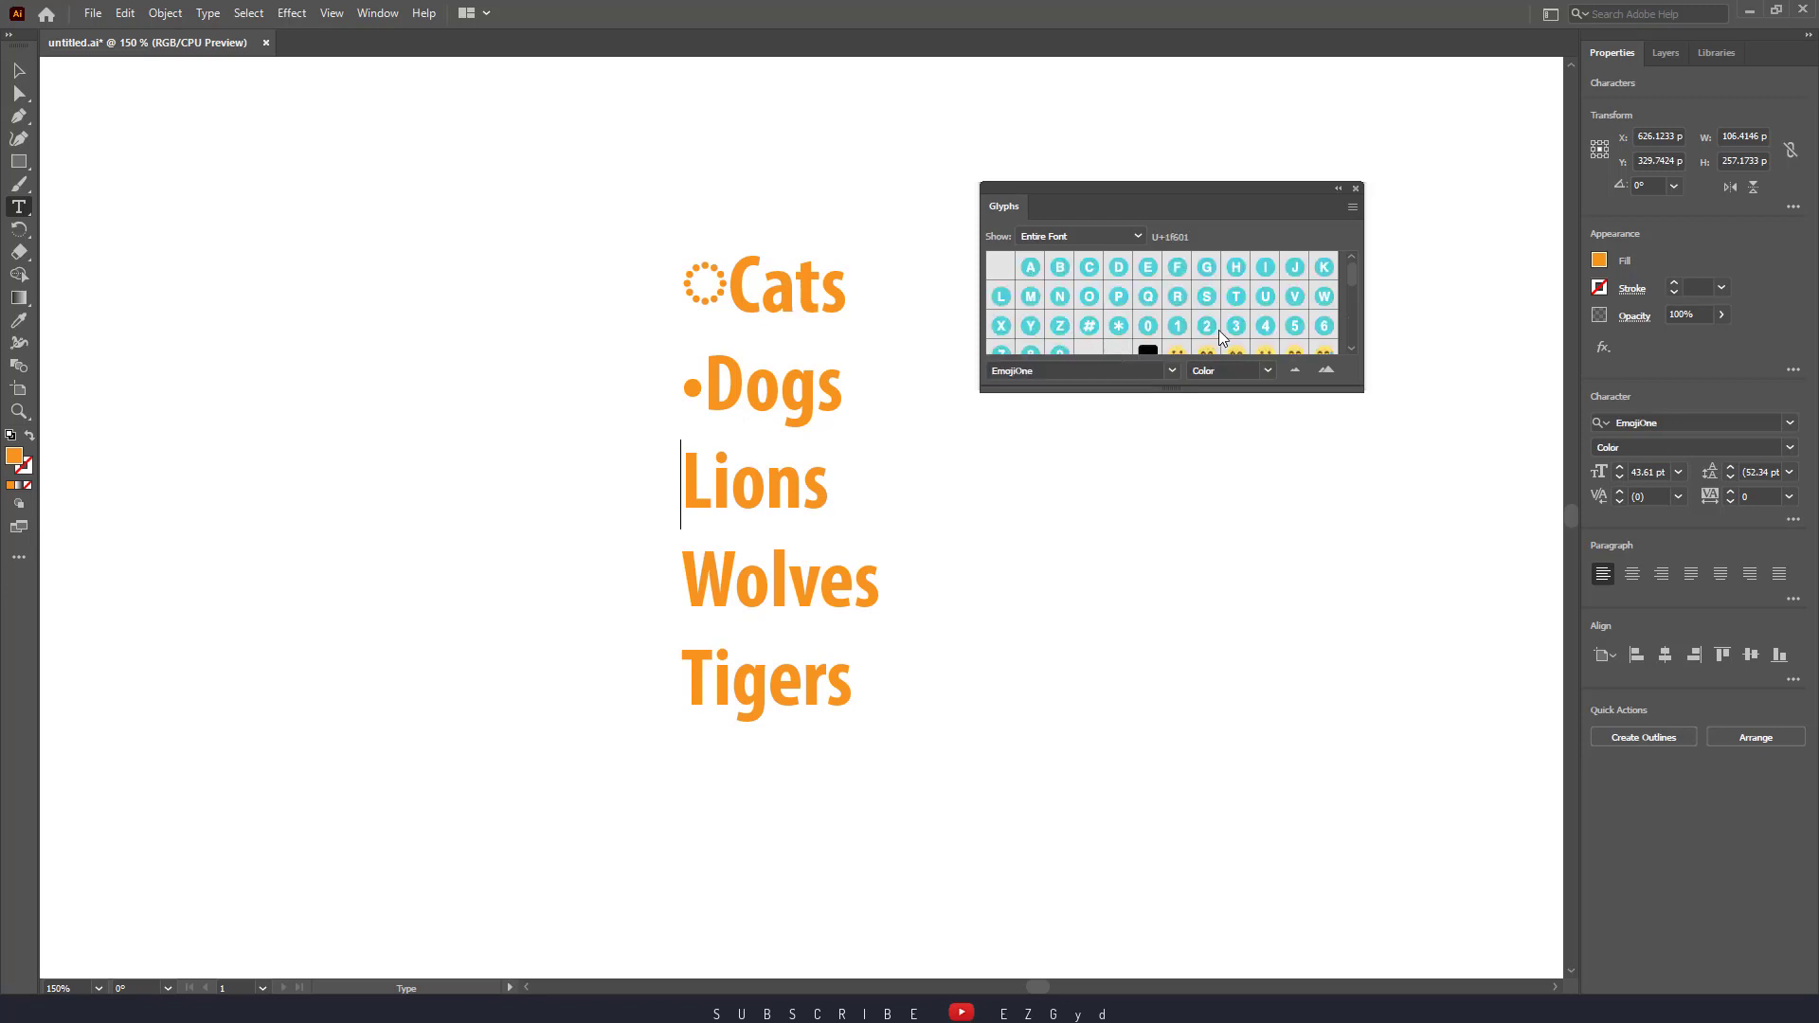
- Insert the pink flower glyph before "Lions"
drag(1350, 275, 1357, 291)
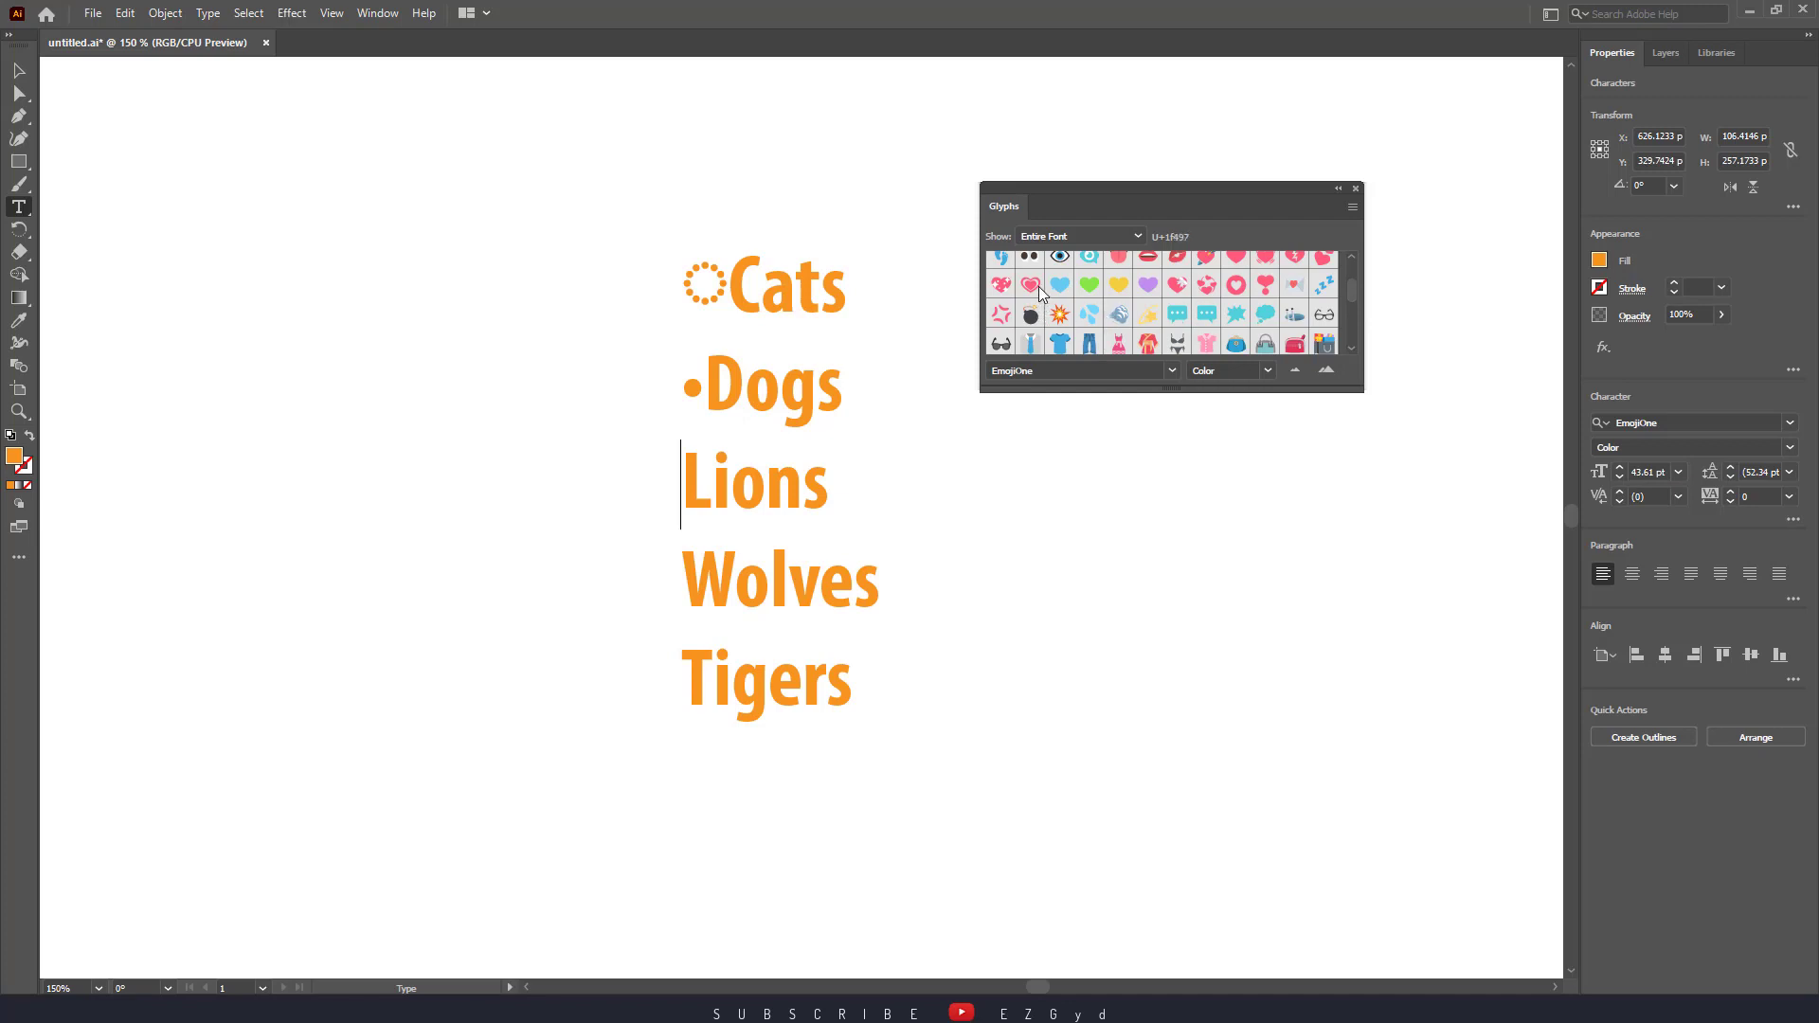
drag(1353, 284, 1353, 293)
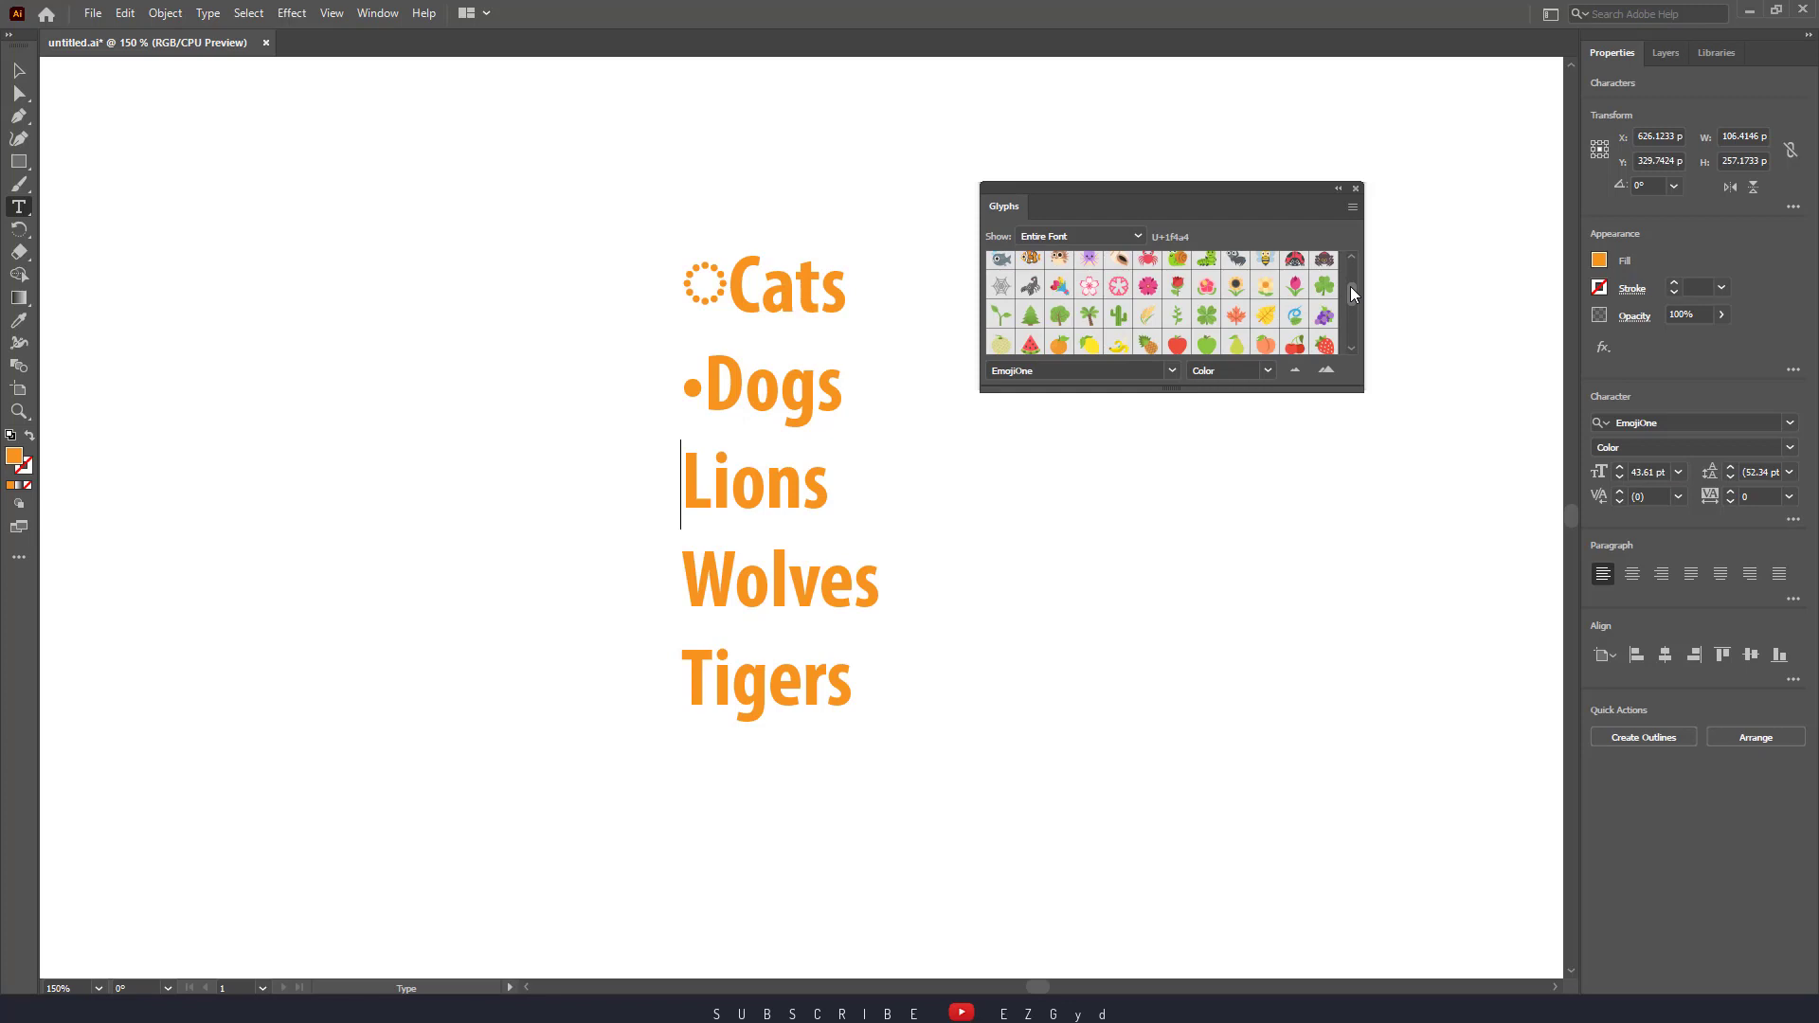
double_click(1122, 293)
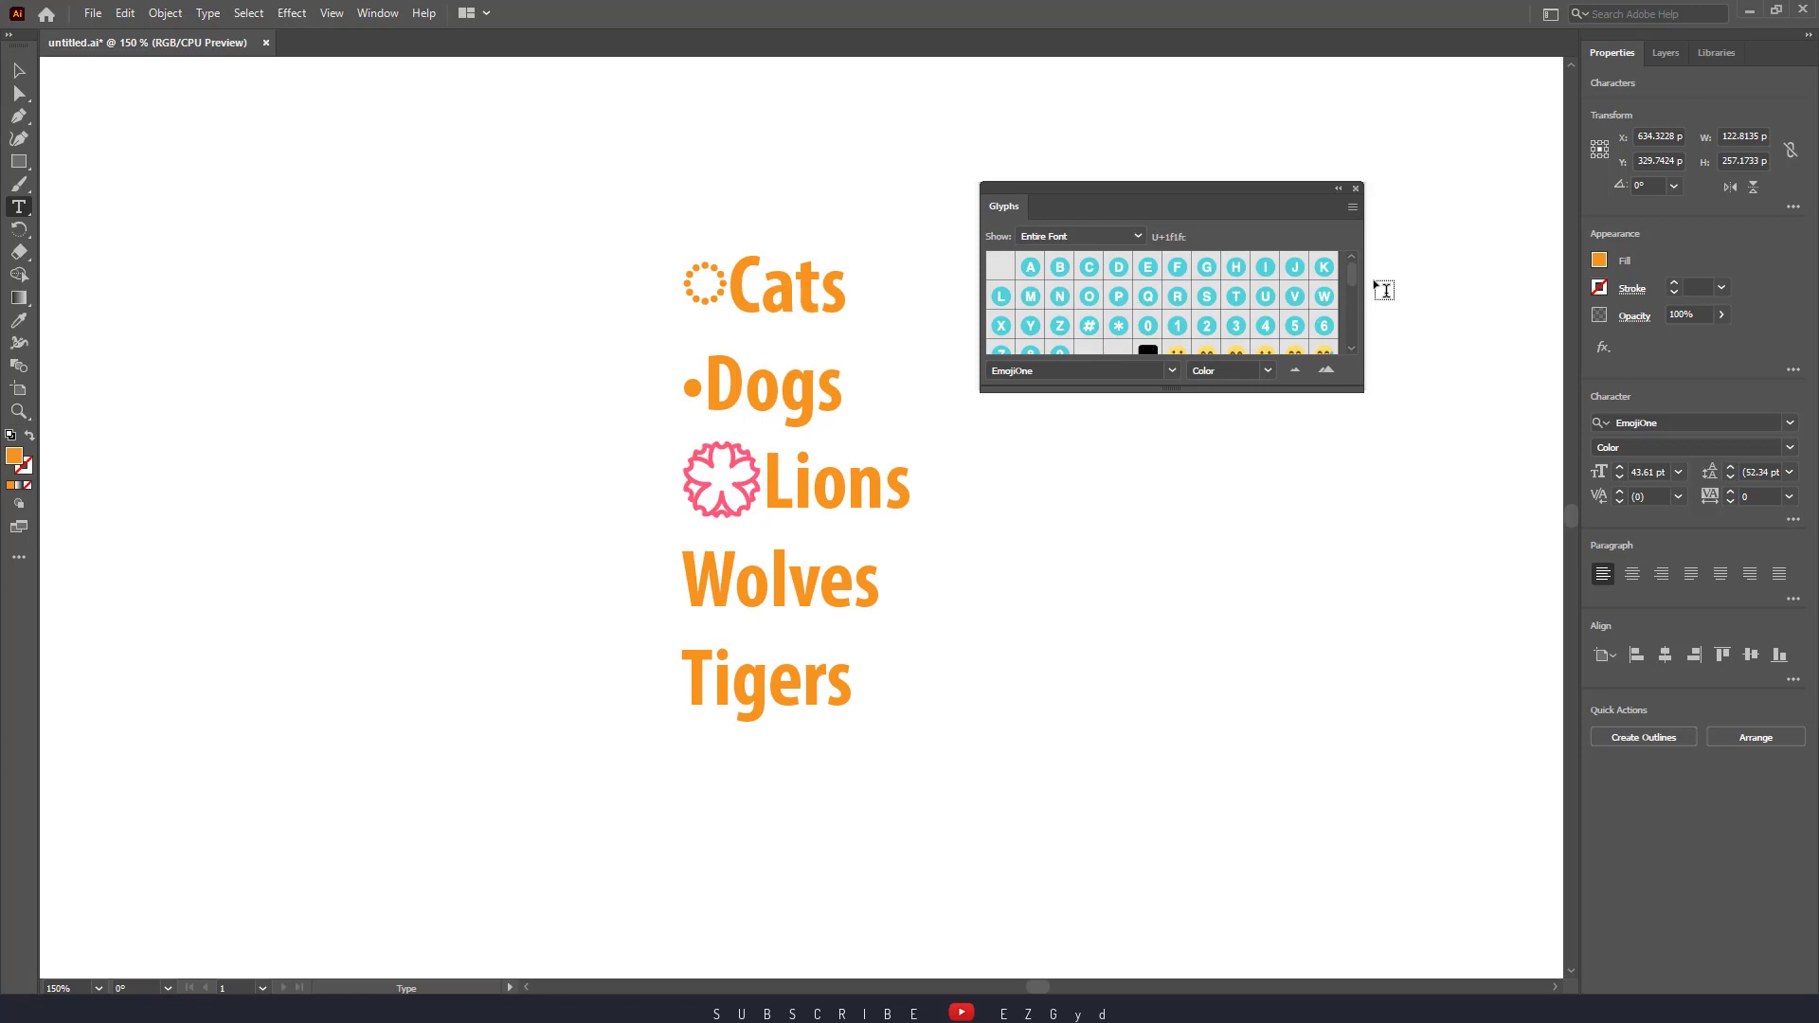
- Insert the lion face glyph directly before "Lions"
scroll(1349, 273, down, 2)
drag(1351, 287, 1356, 290)
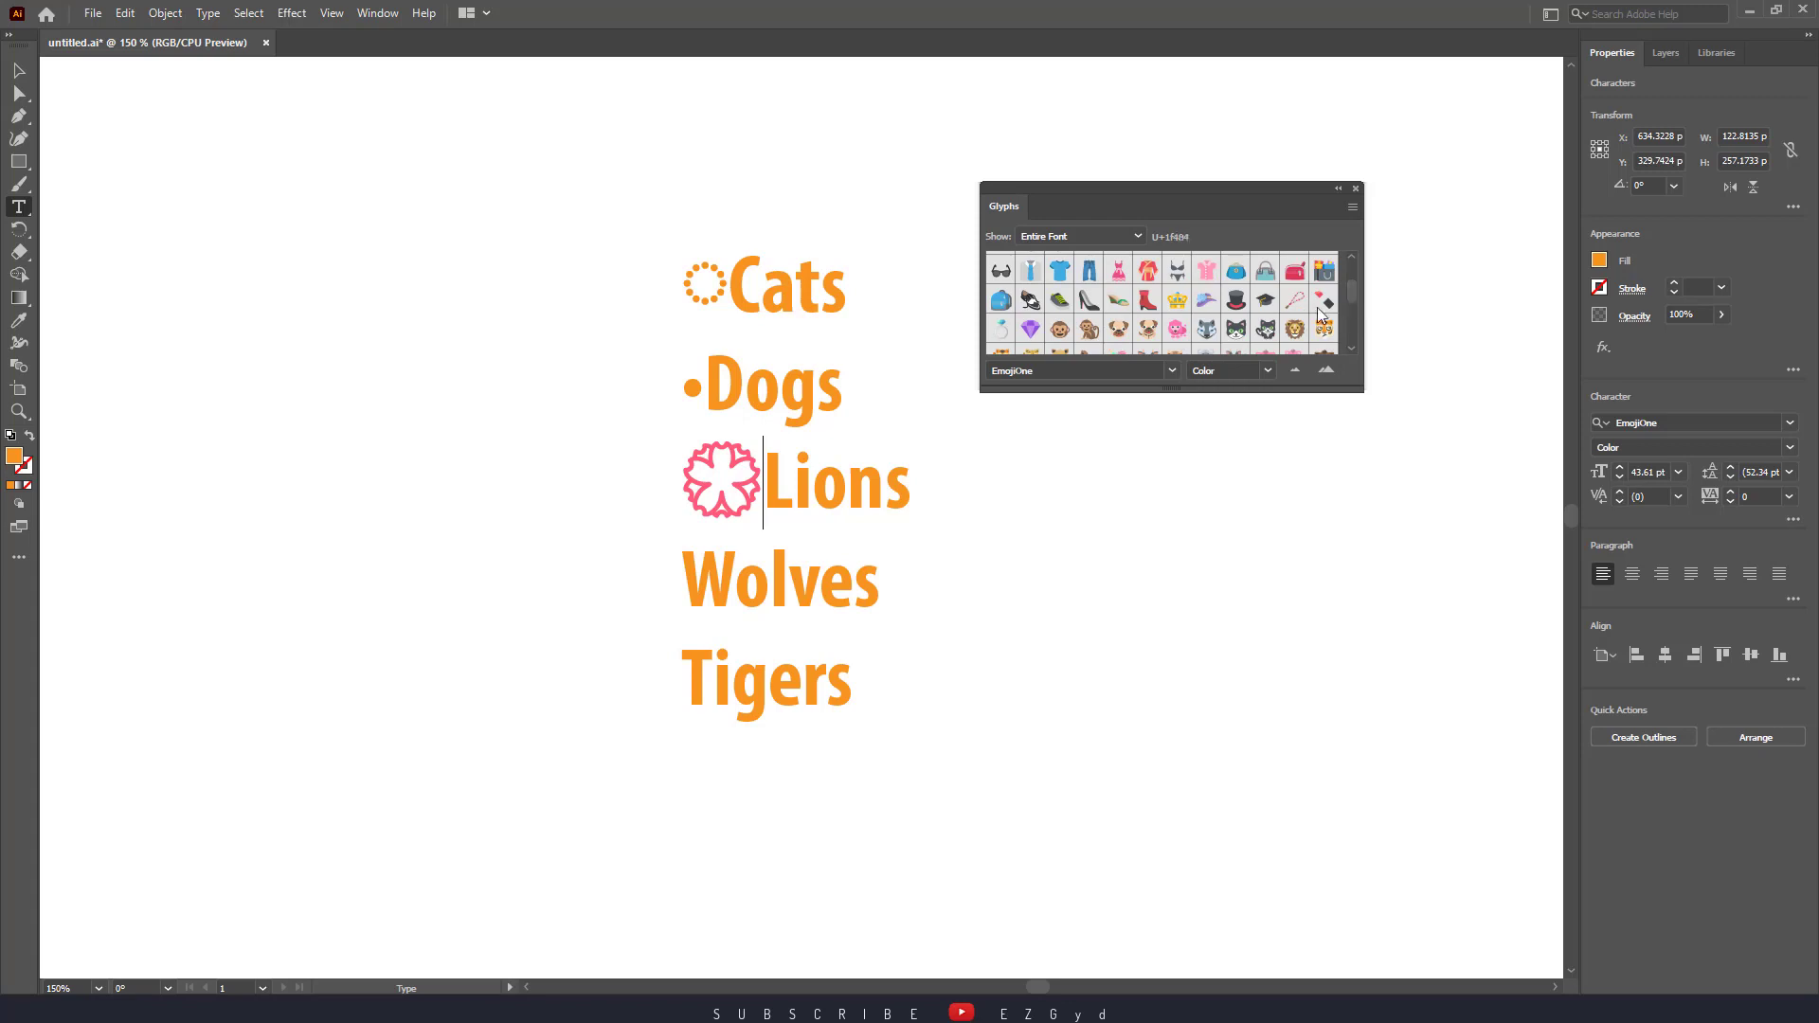
double_click(1296, 329)
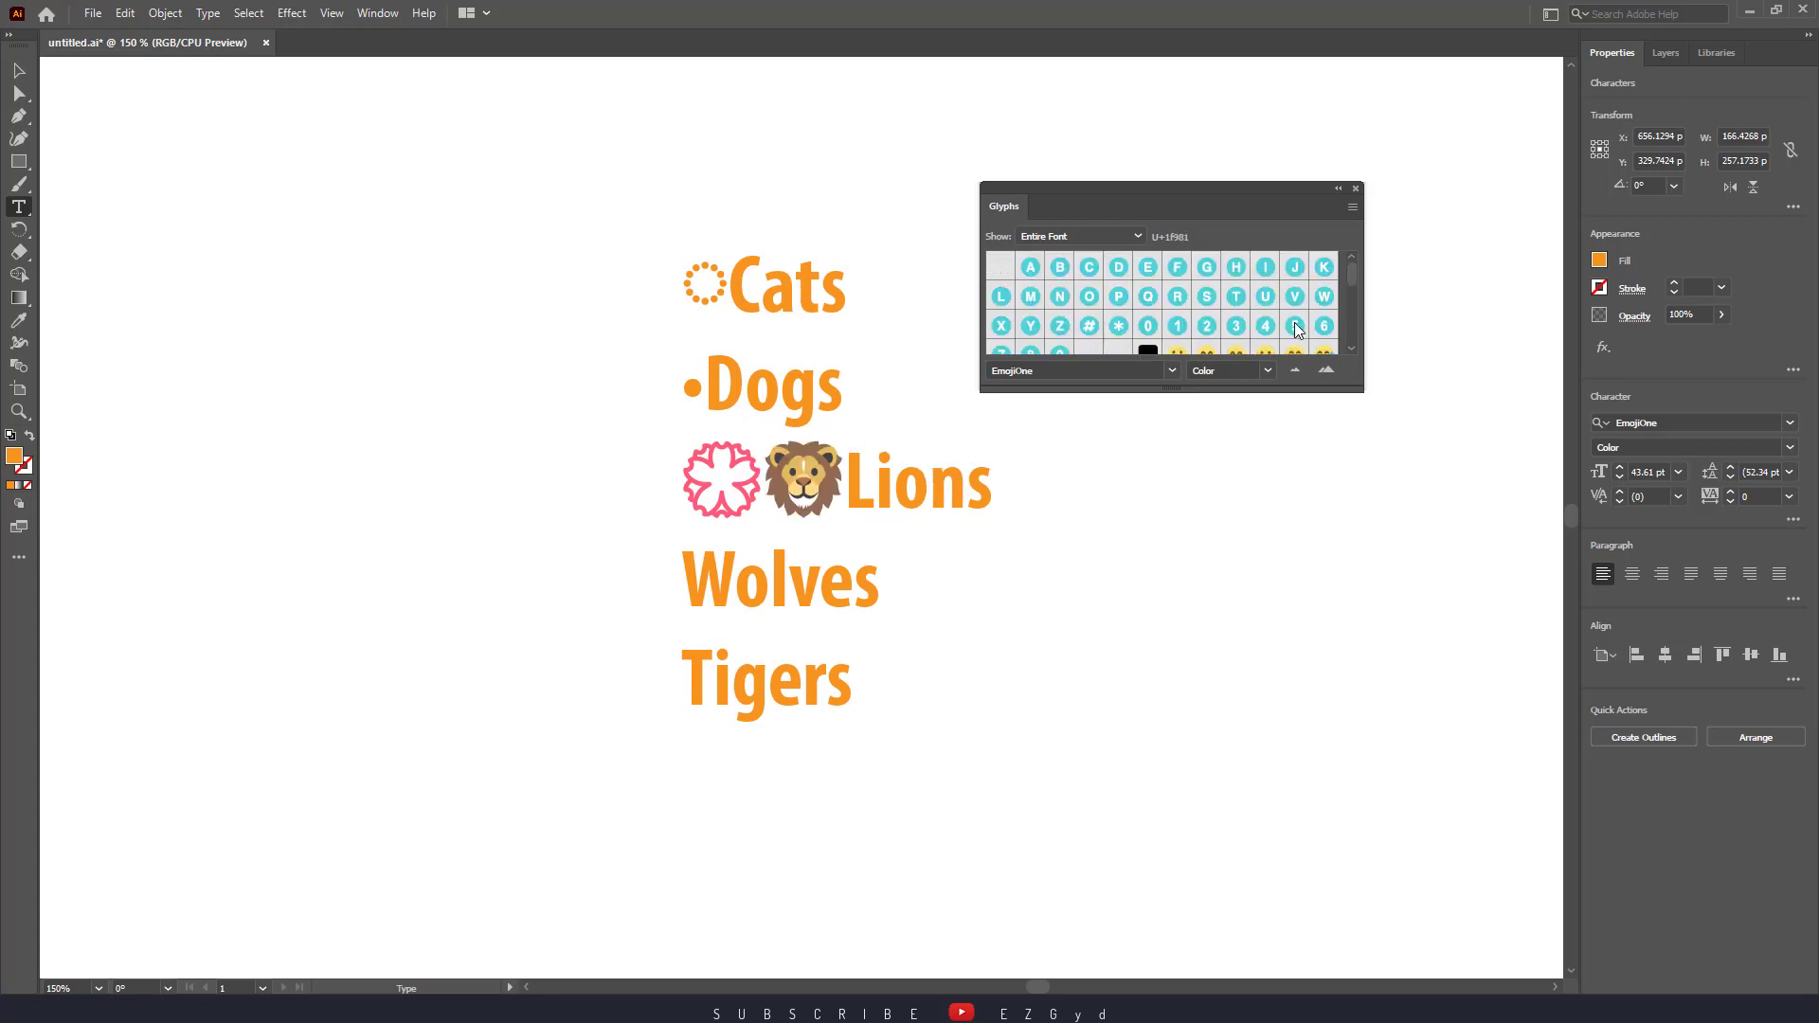
- Delete the pink flower glyph in front of the lion face
double_click(730, 485)
click(758, 501)
key(BackSpace)
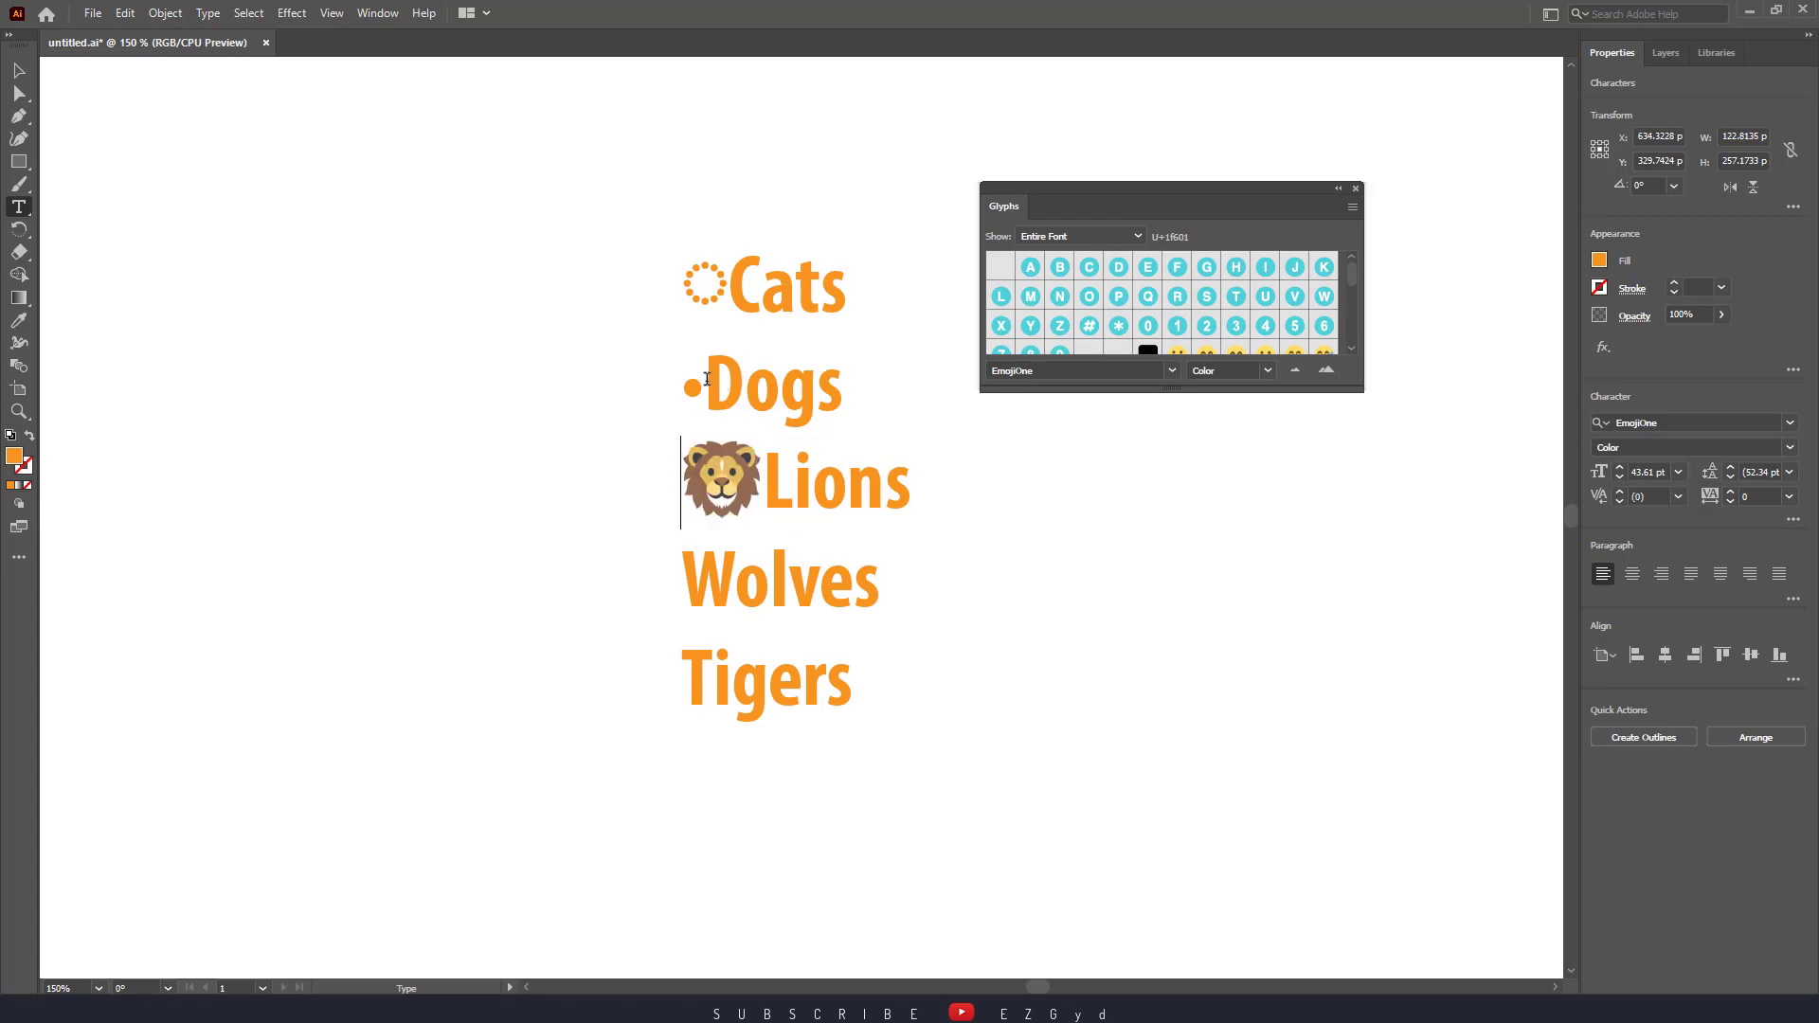
- Place the text cursor between the bullet and "Dogs" and set the Glyphs font to EmojiOne
click(707, 379)
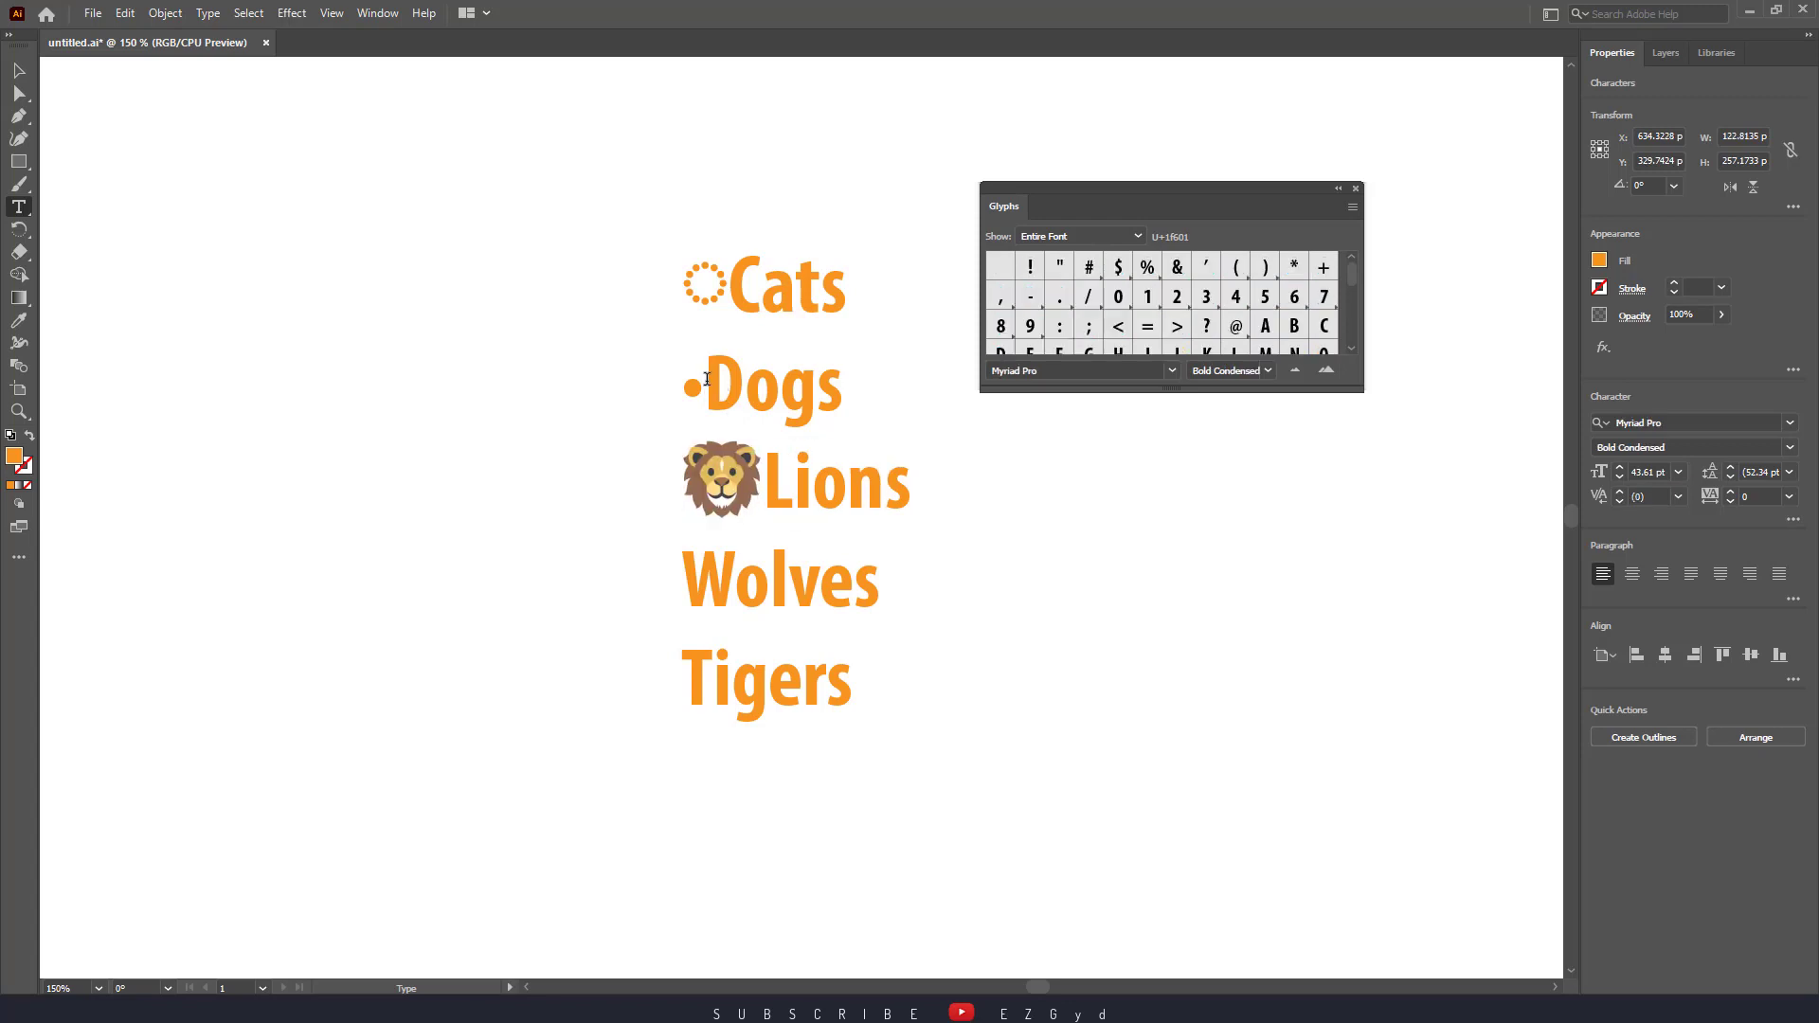
double_click(1030, 371)
triple_click(1029, 370)
text(EmojiOne)
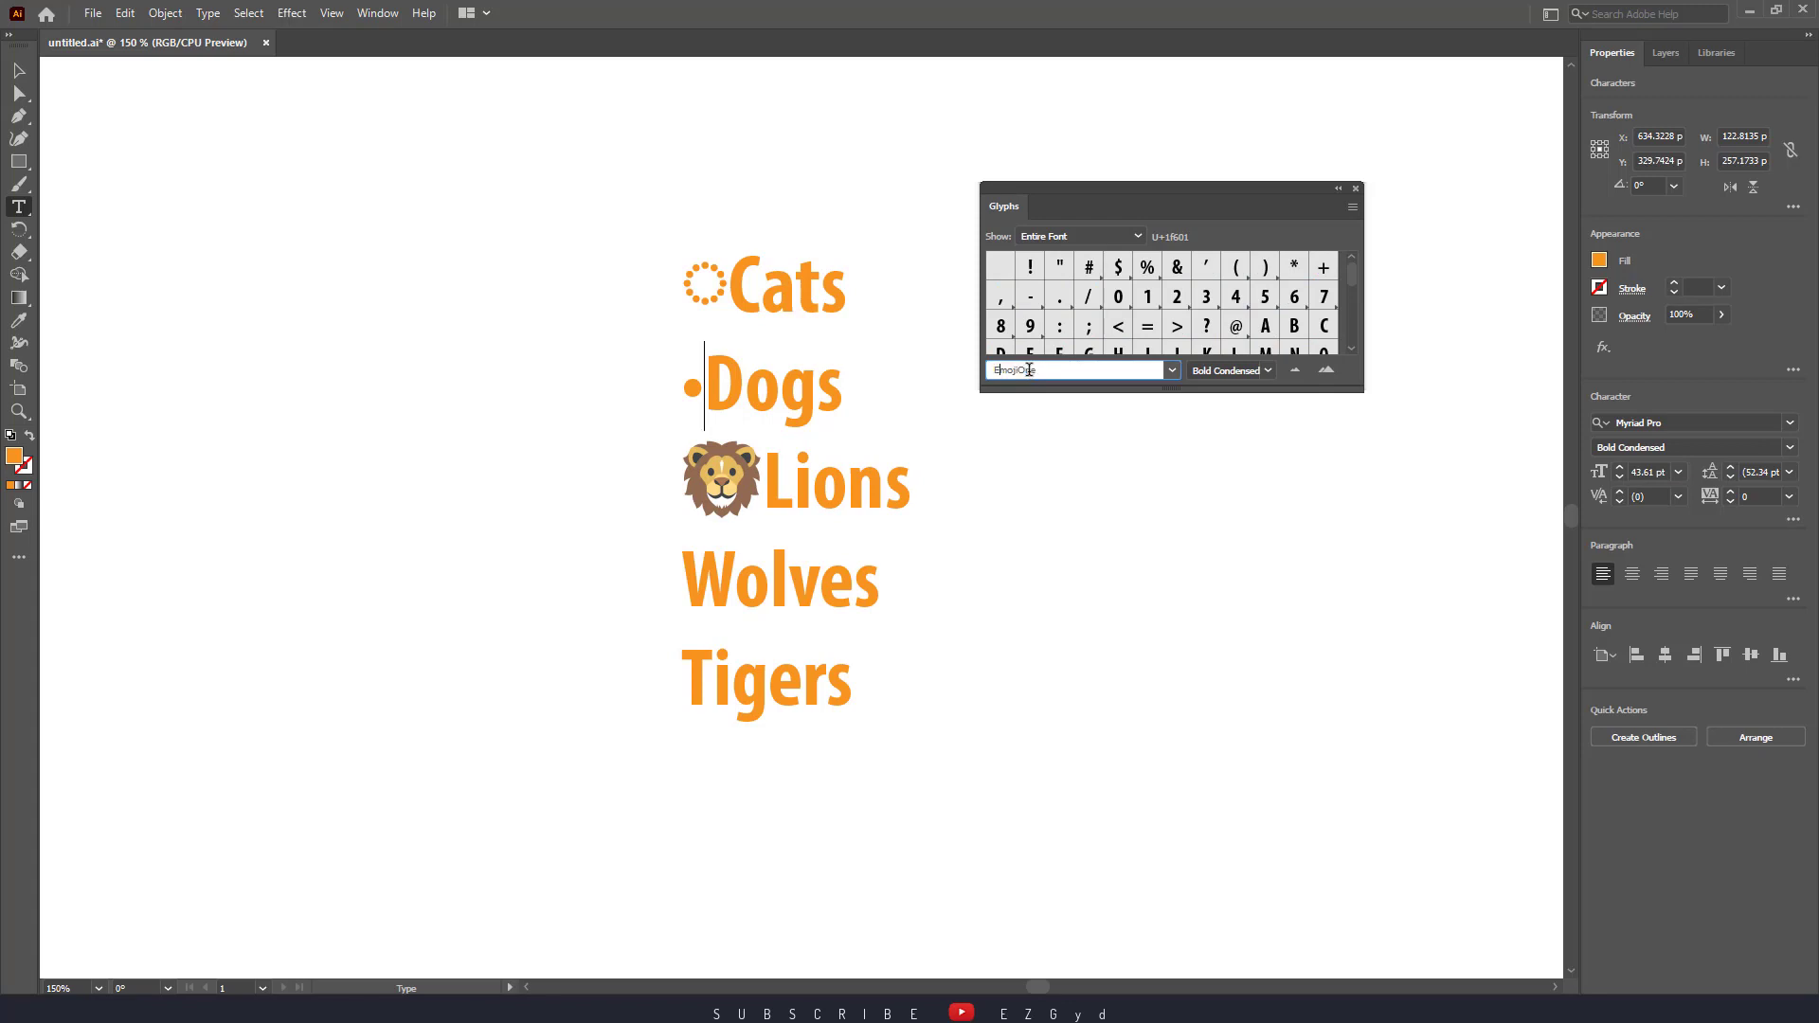
key(Return)
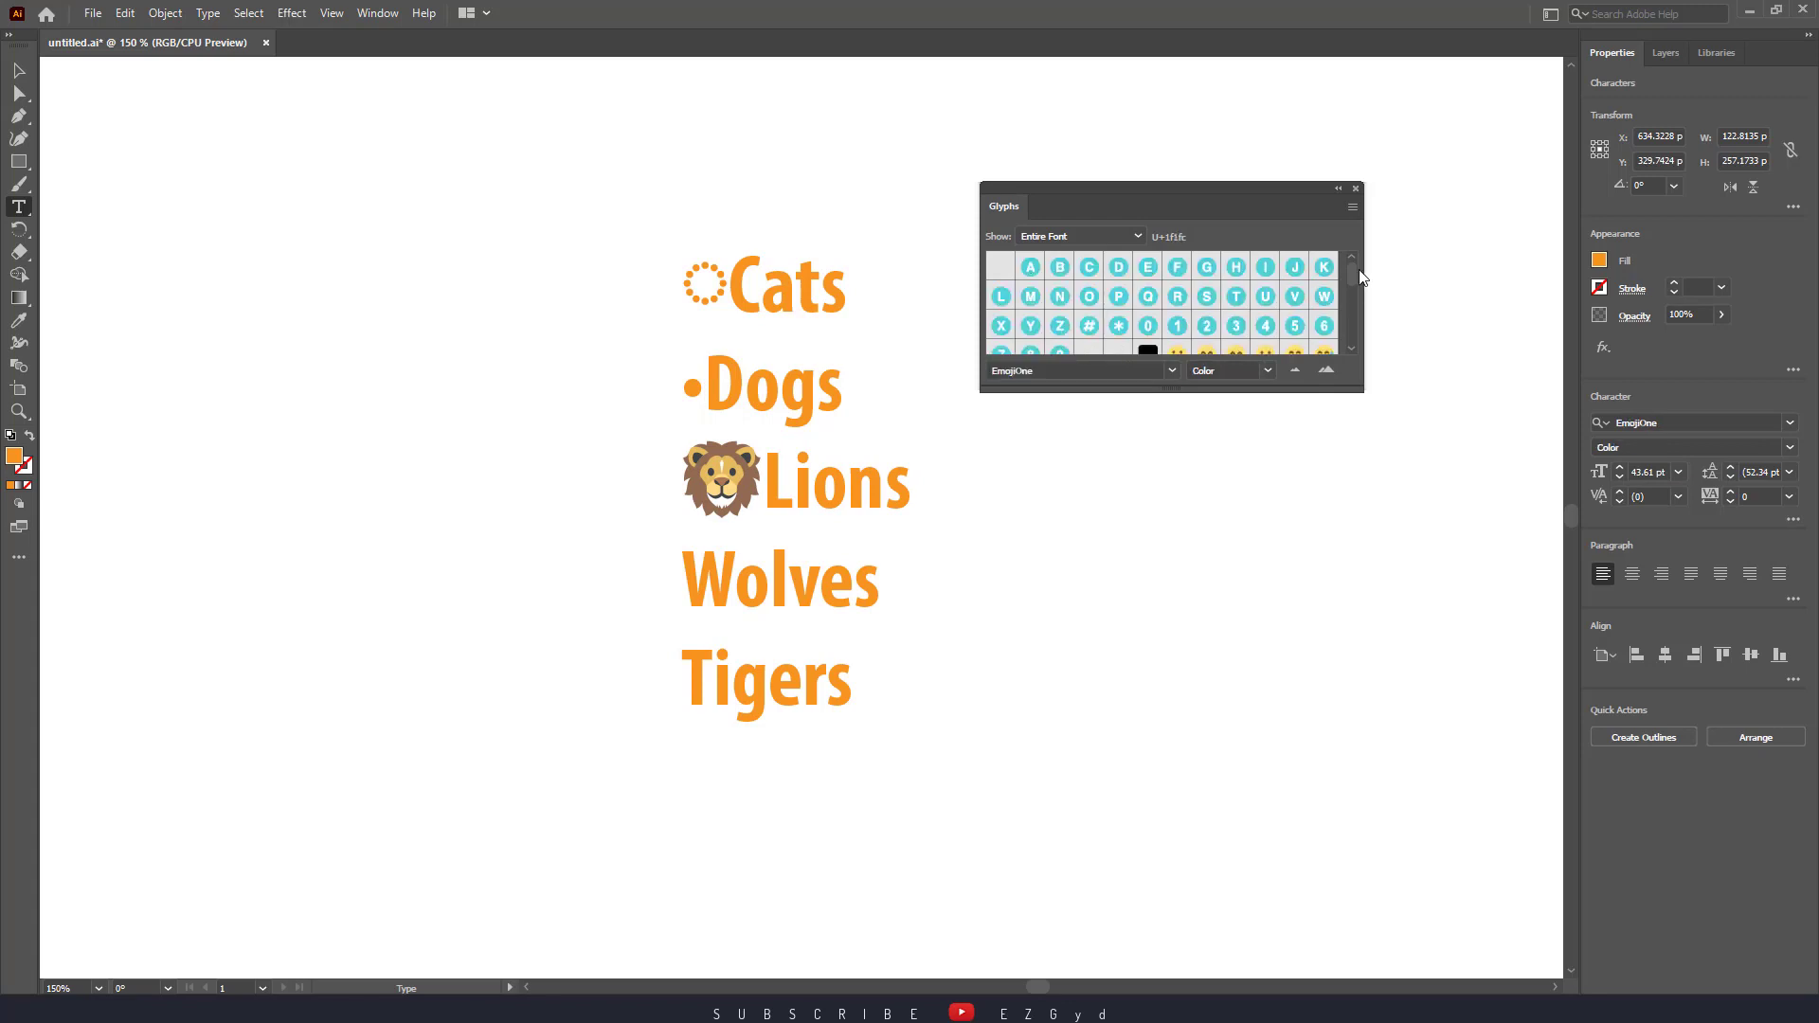
- Find the pug face among the animal emoji glyphs and insert it directly before "Dogs"
scroll(1356, 269, down, 5)
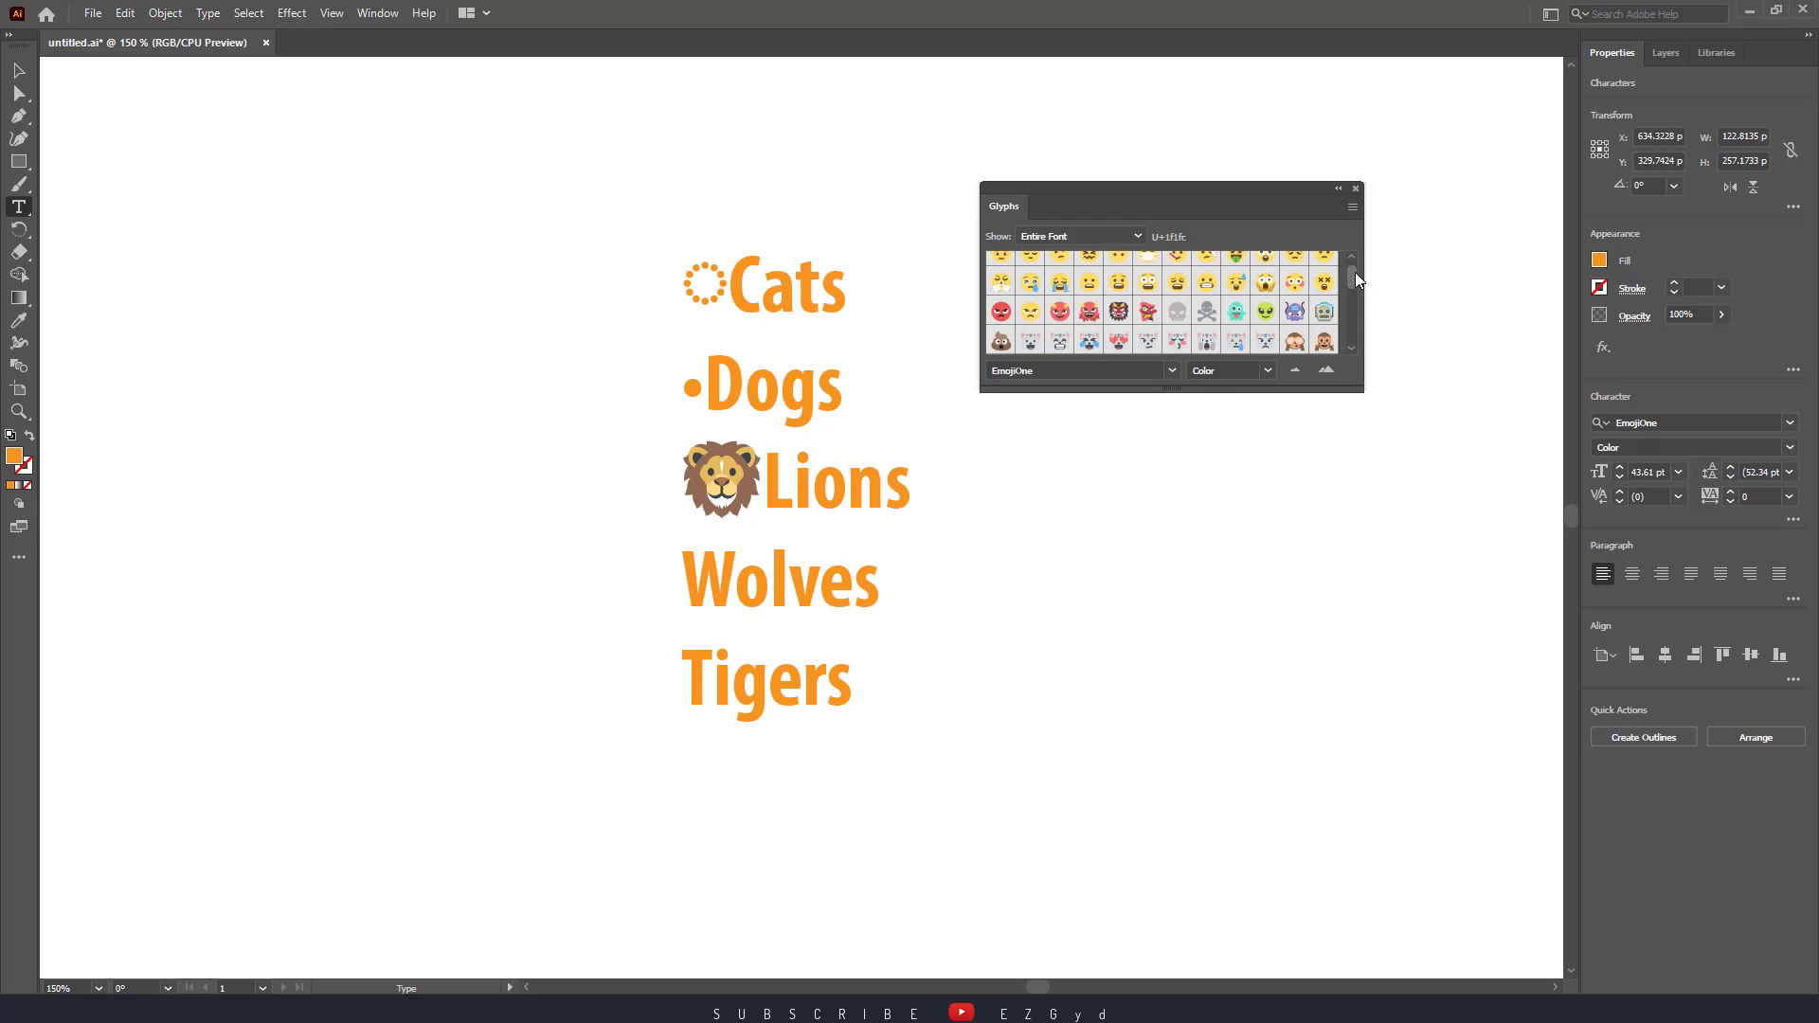
scroll(1355, 272, down, 5)
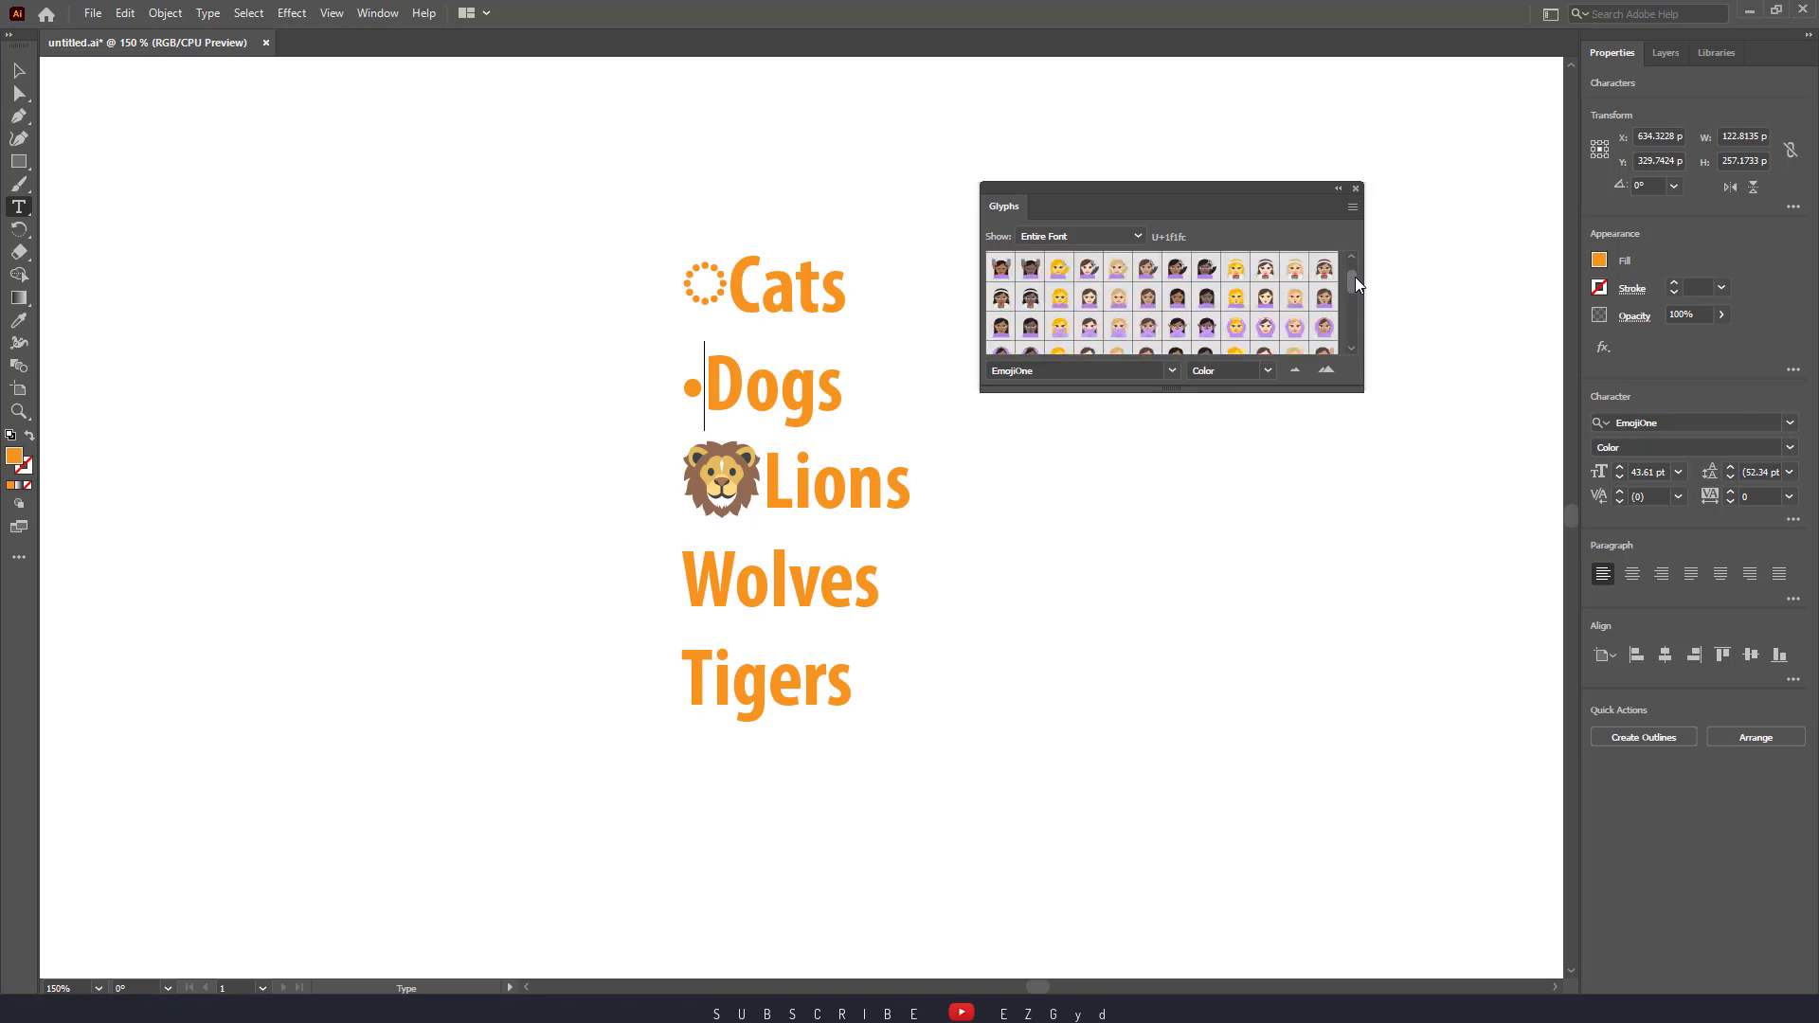
scroll(1355, 282, down, 6)
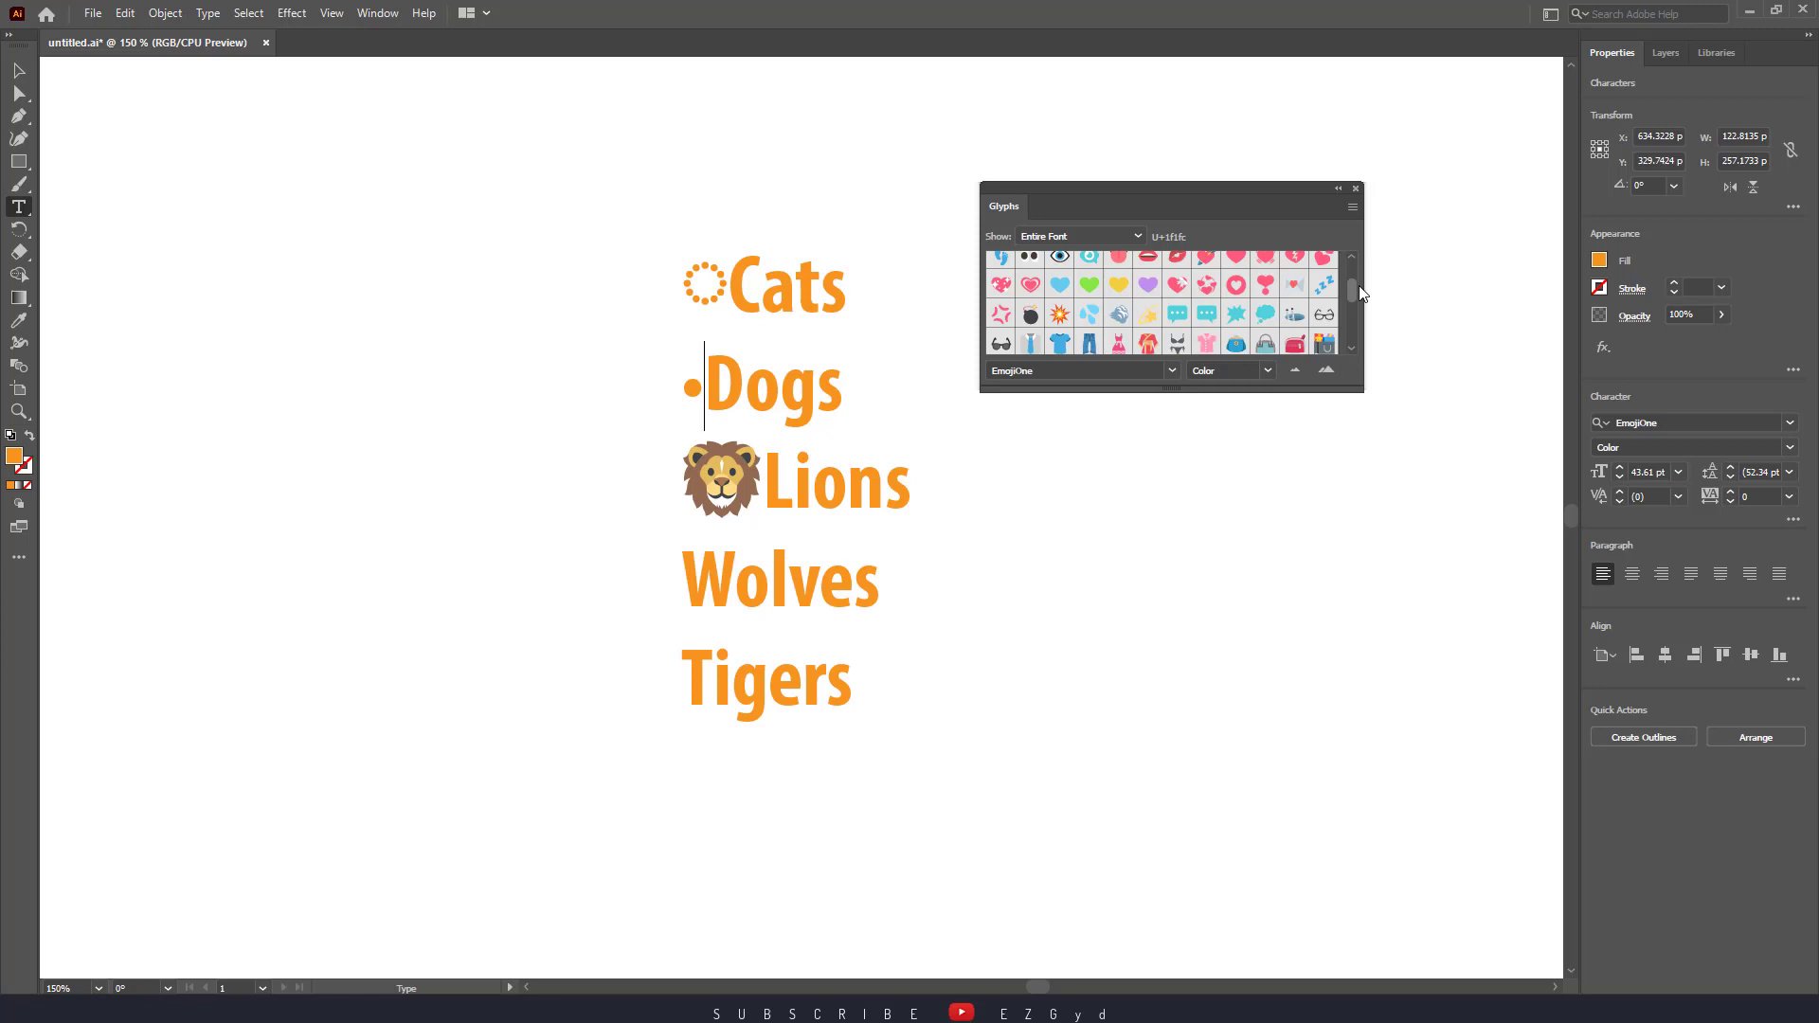
scroll(1361, 293, down, 4)
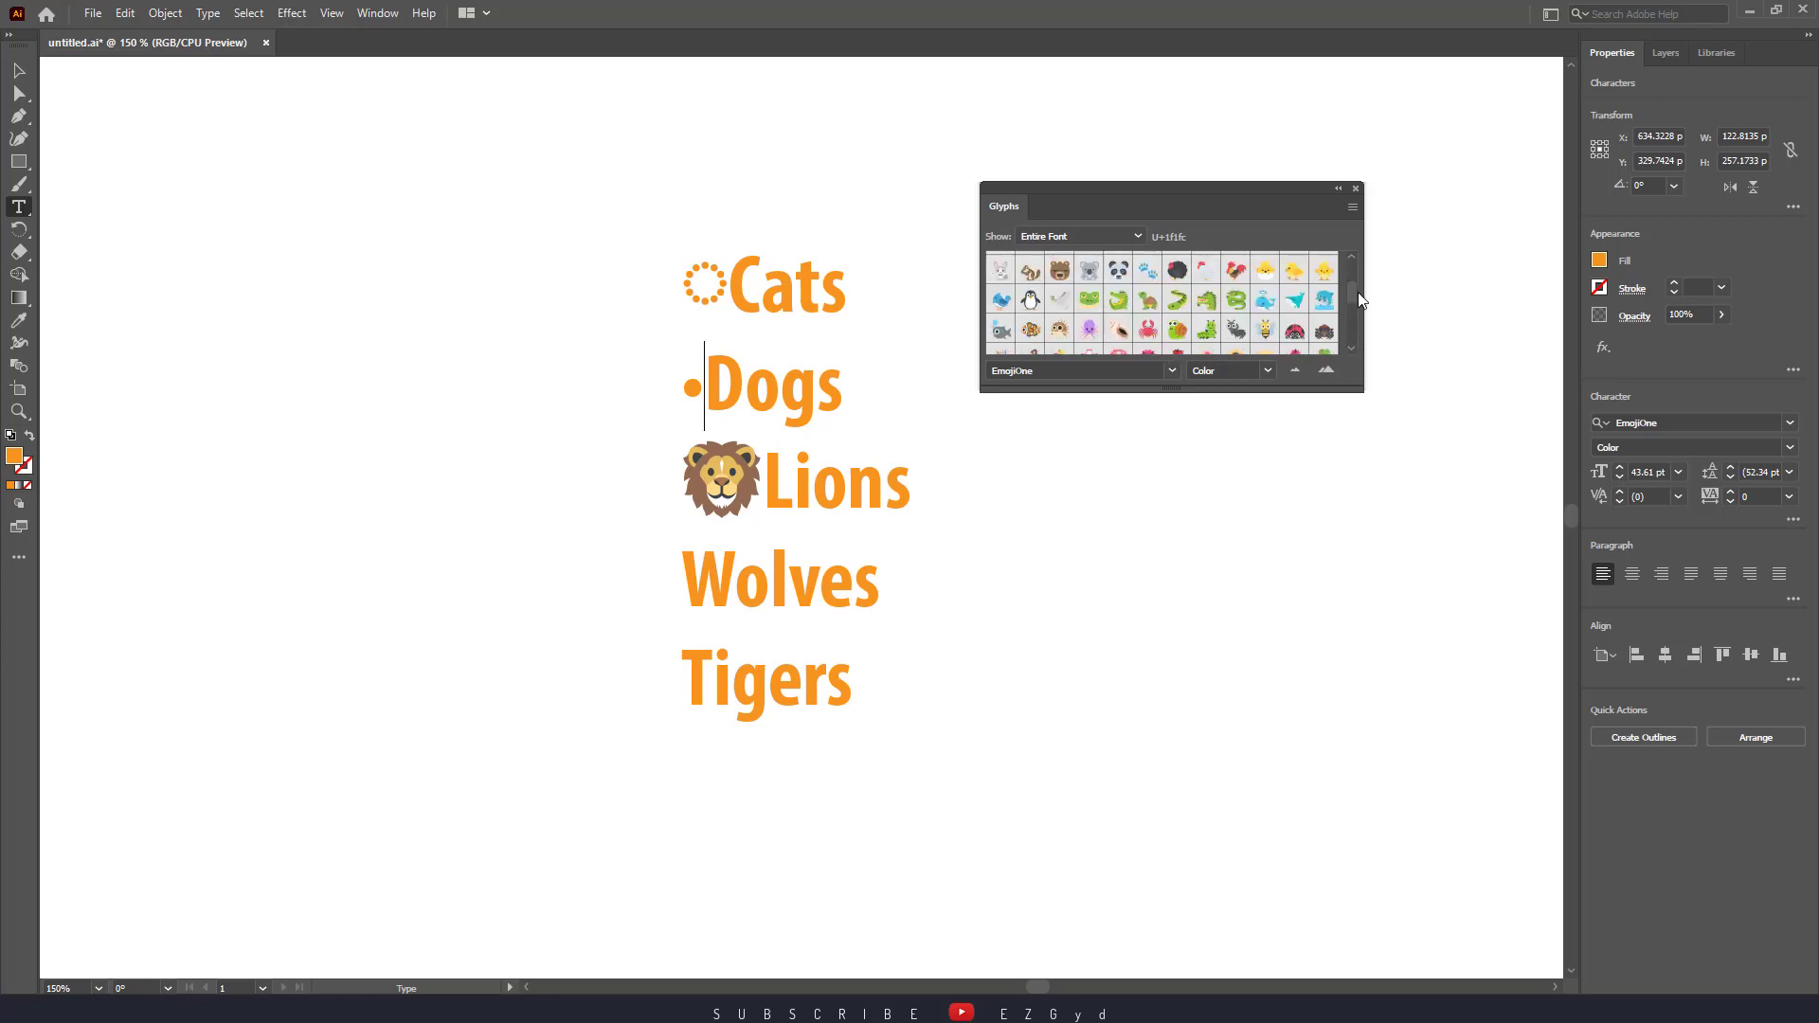
click(1351, 258)
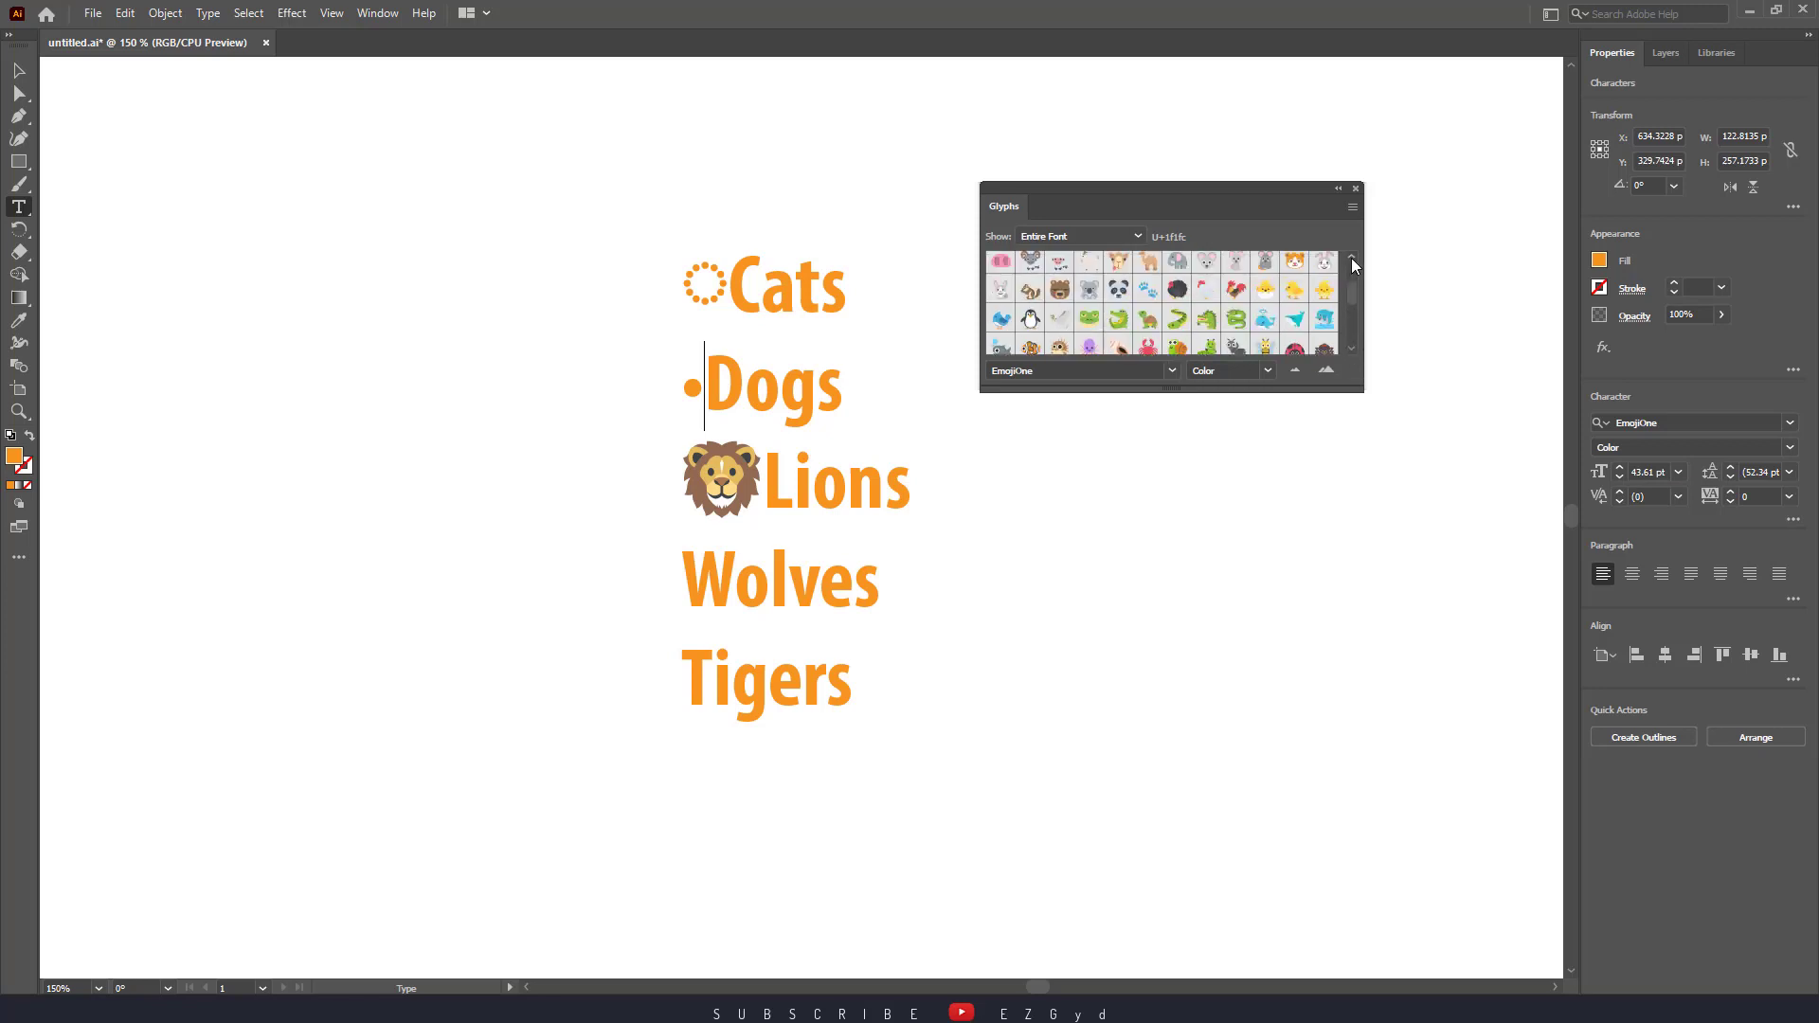
click(1349, 252)
click(1349, 252)
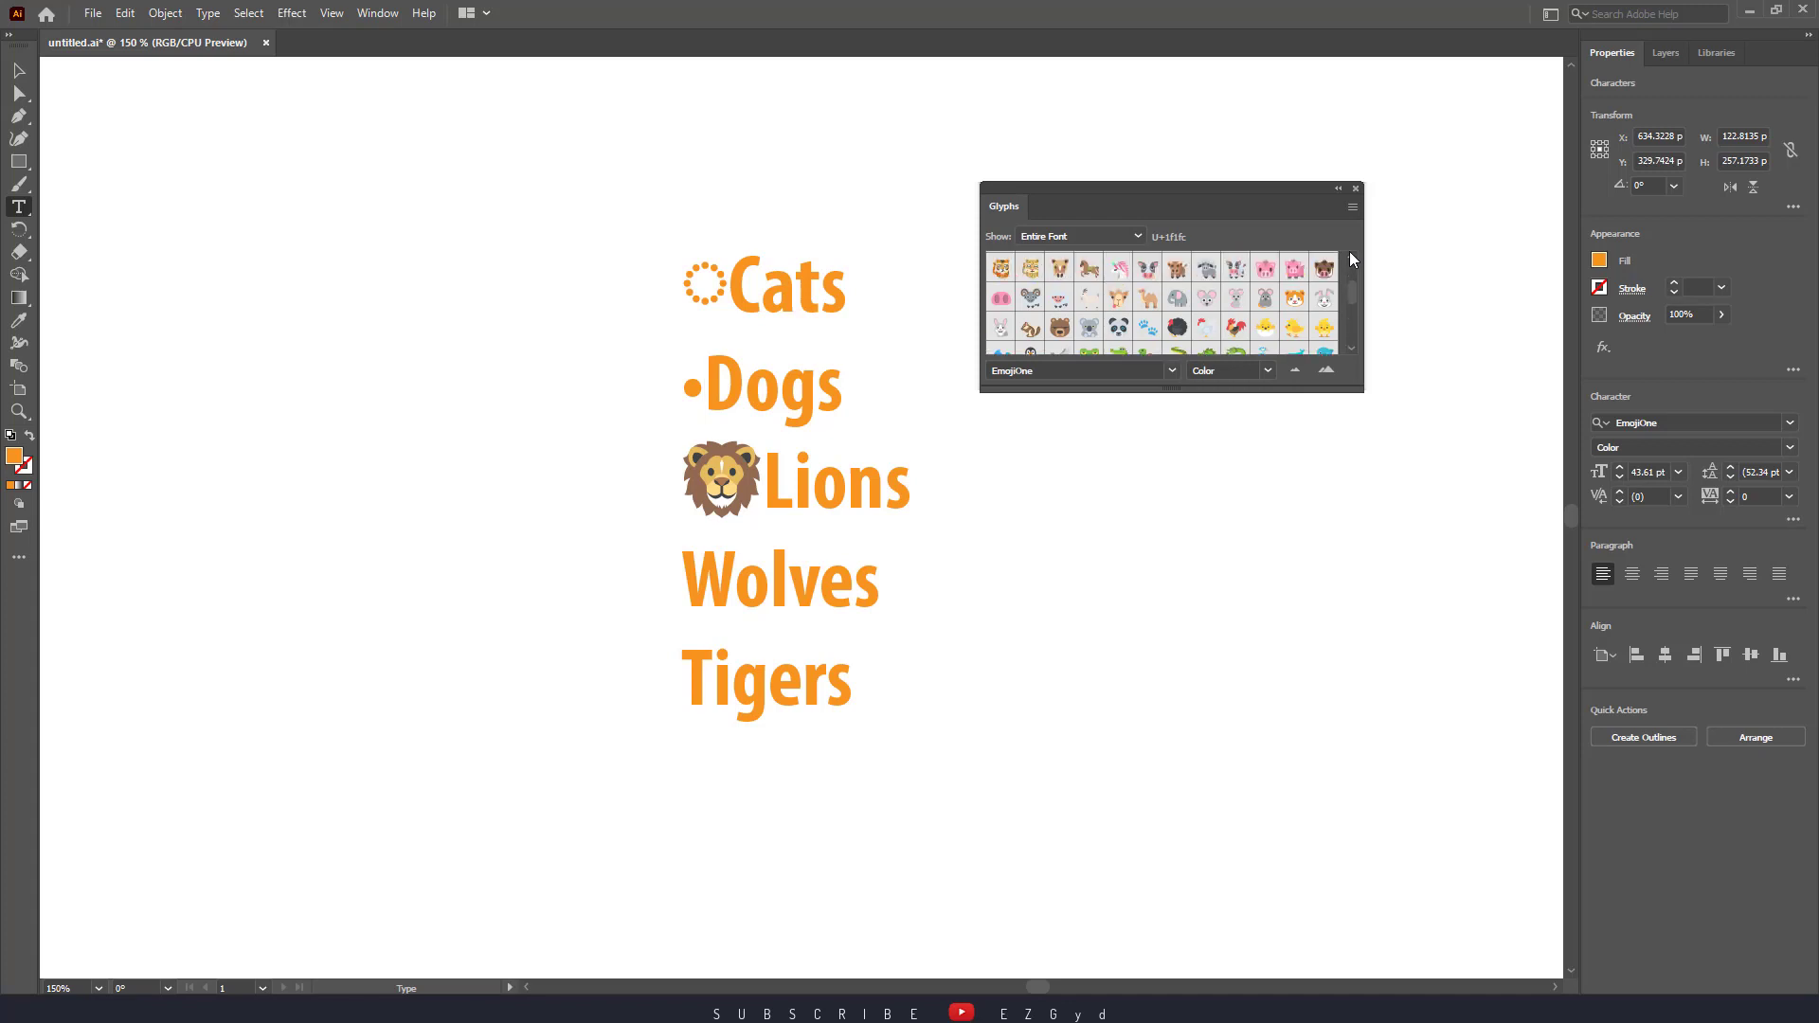
click(1349, 252)
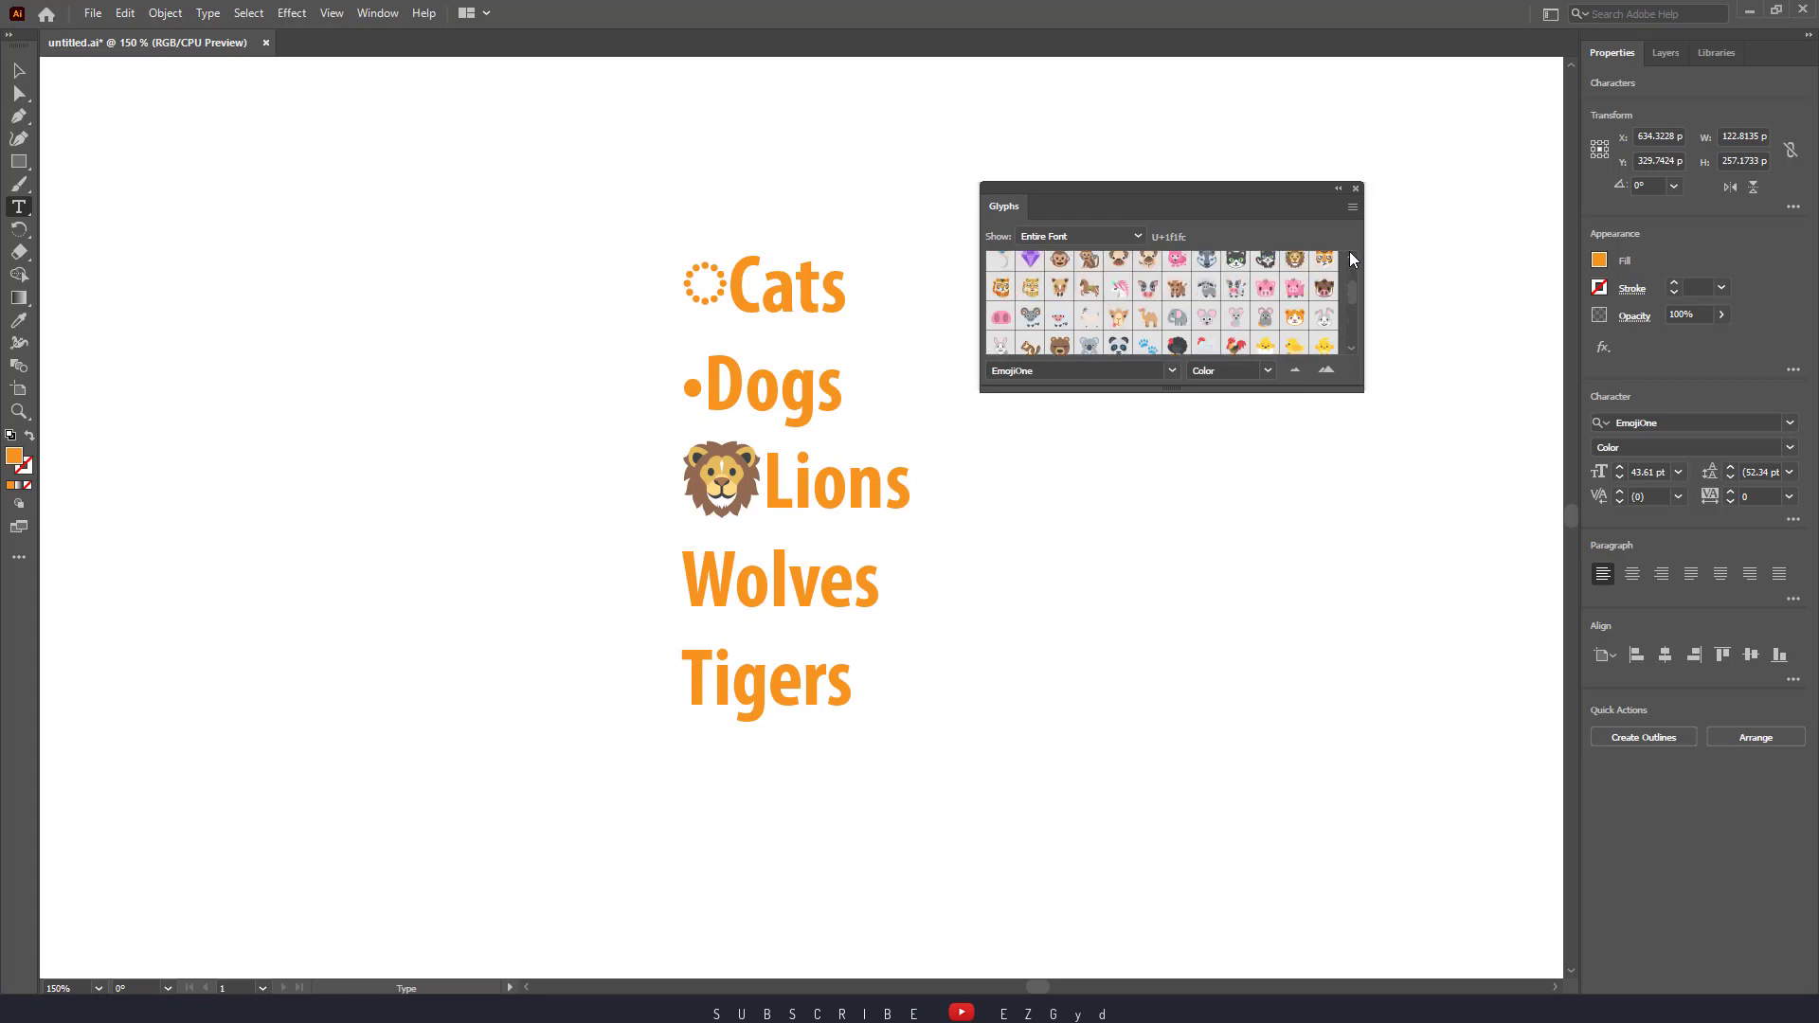
click(1349, 252)
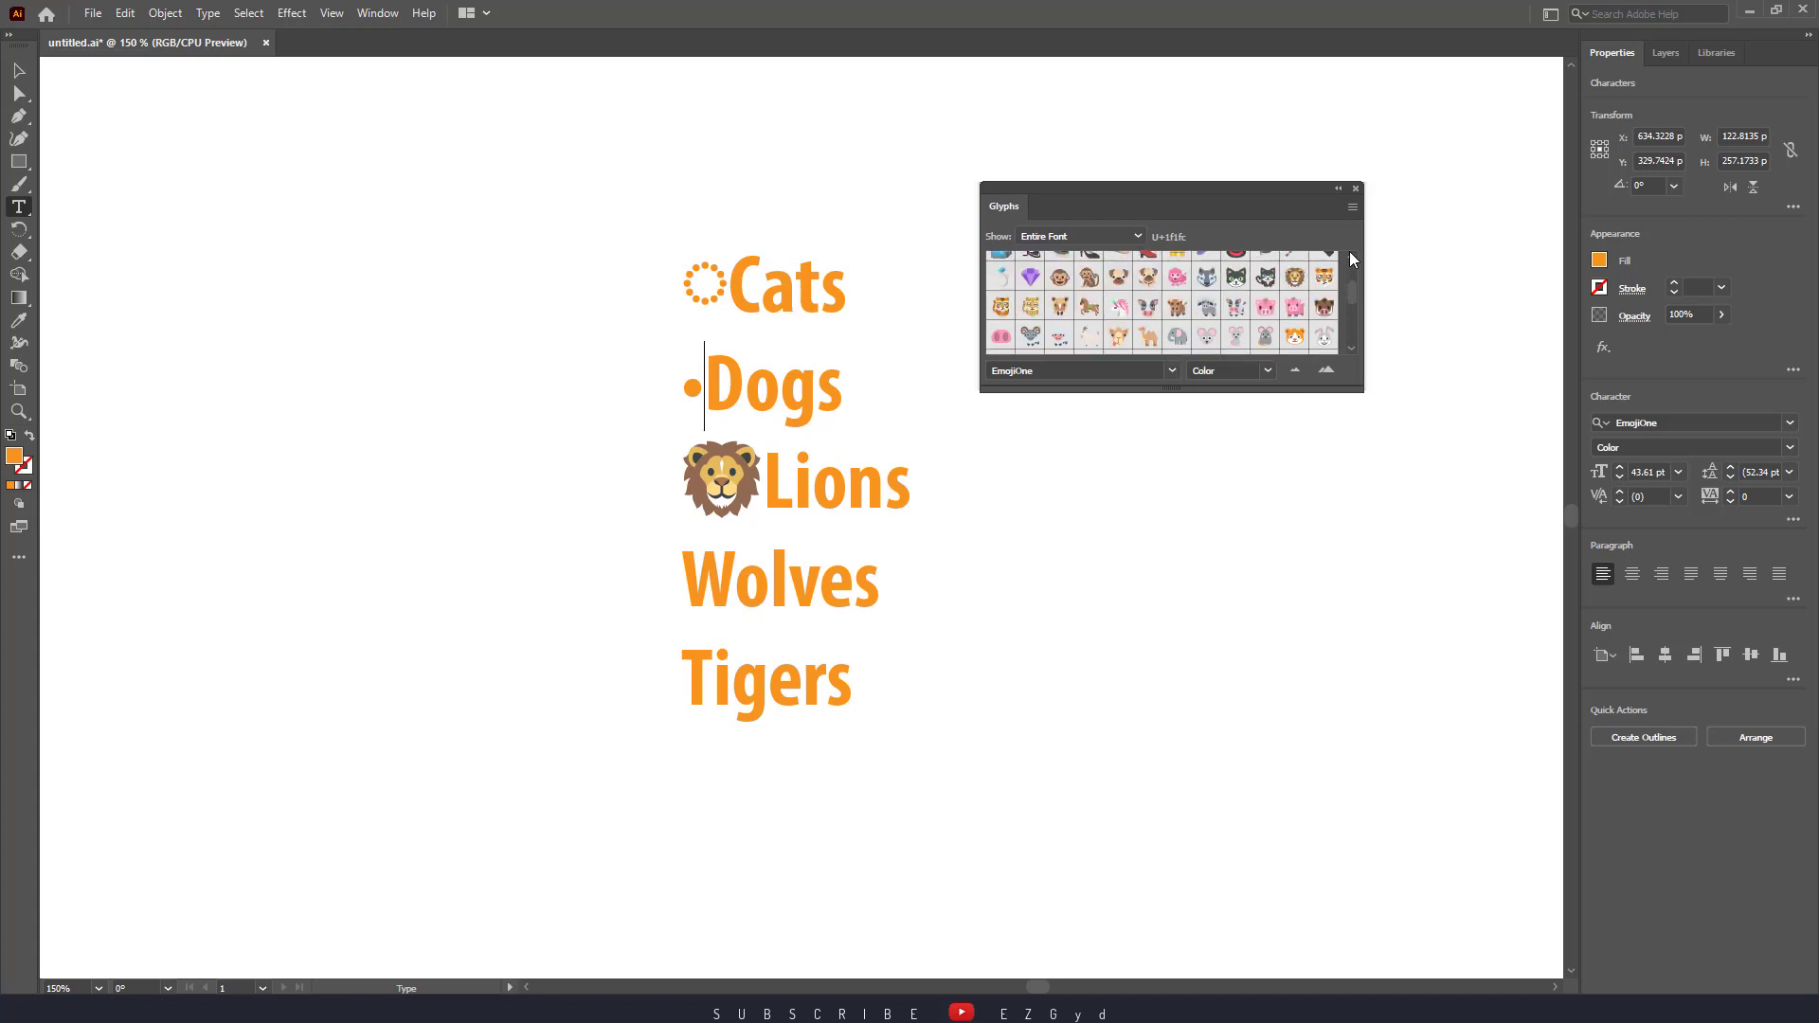
double_click(1151, 277)
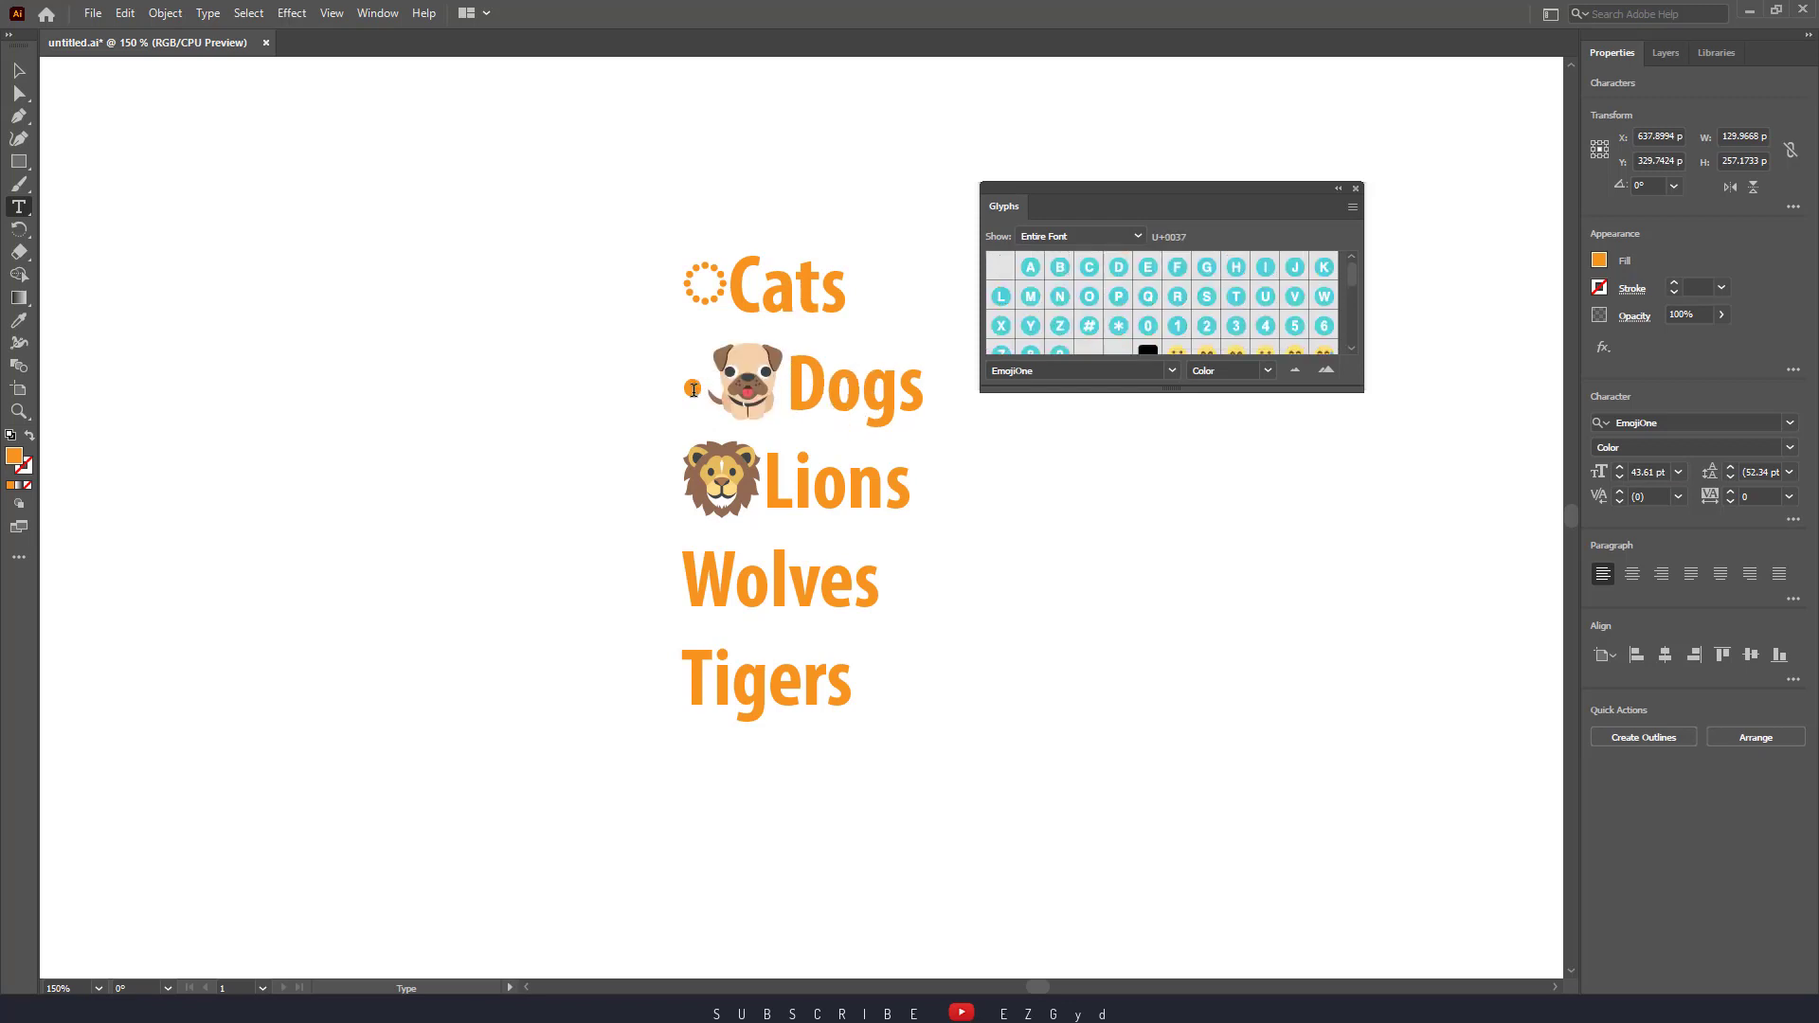
- Replace the round bullet before the pug face on the "Dogs" line with the Agency FB glyphs "¤" and "◊"
drag(693, 389, 708, 389)
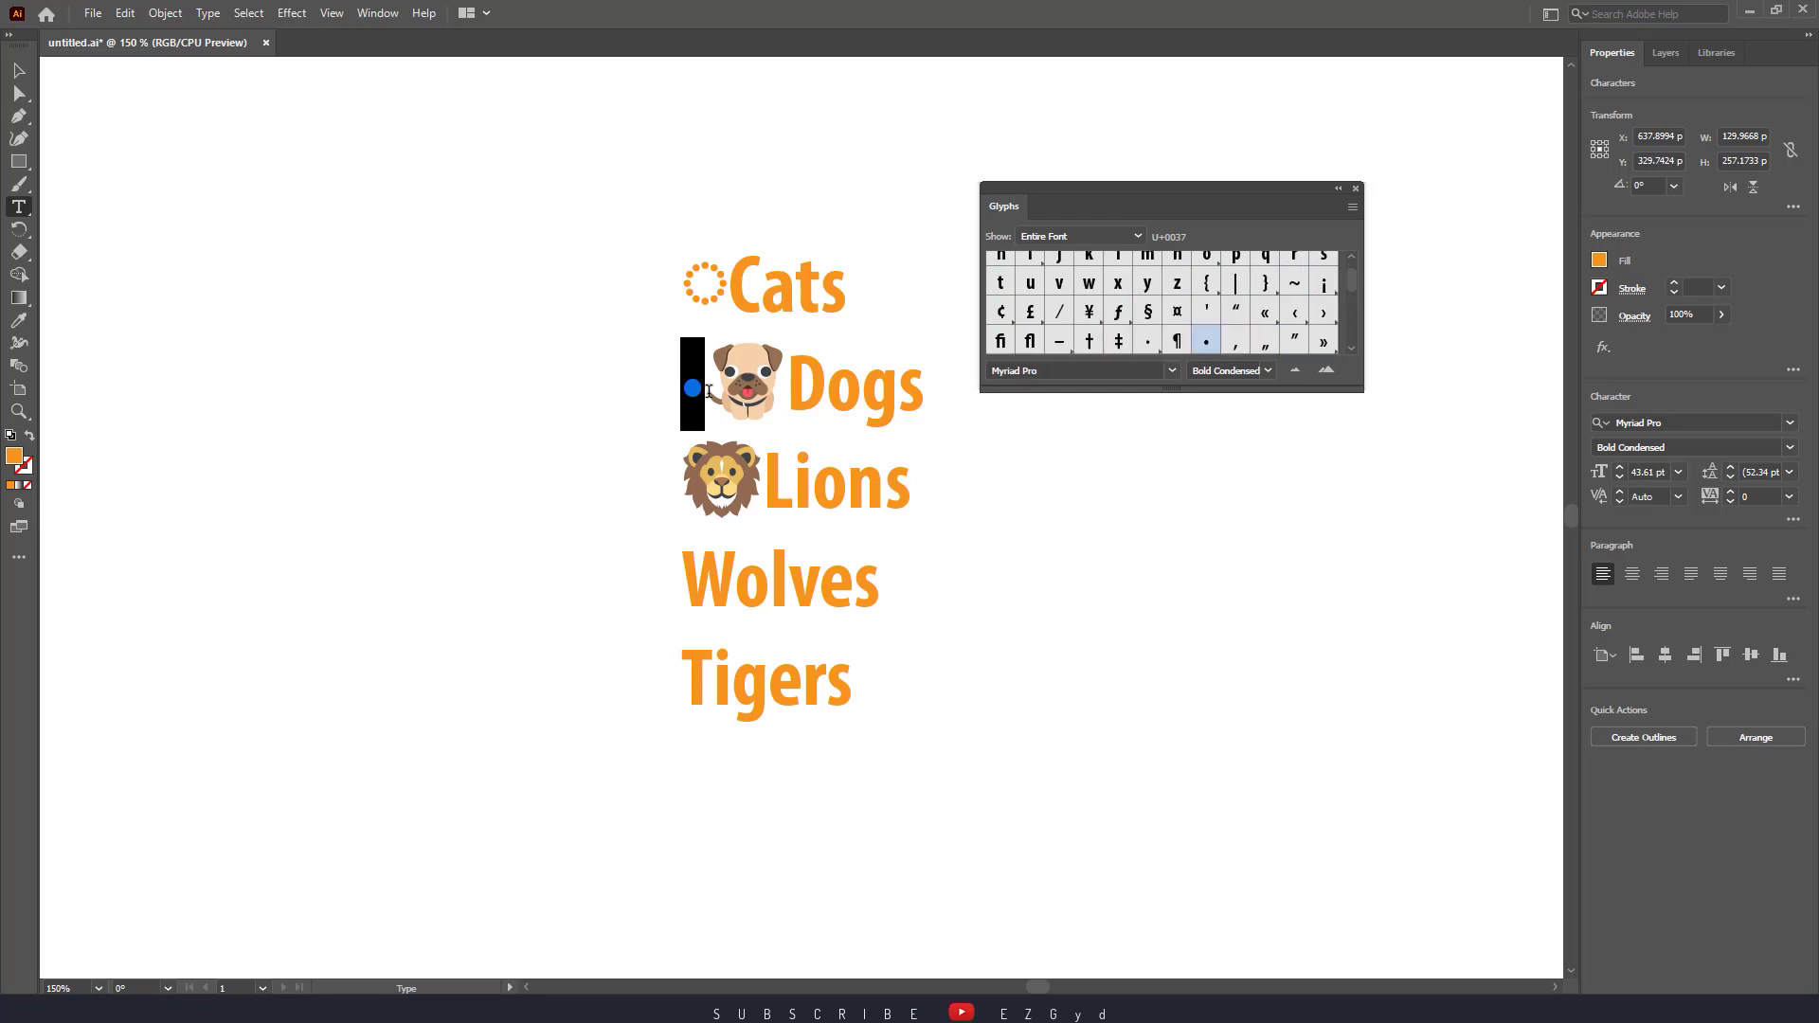
key(BackSpace)
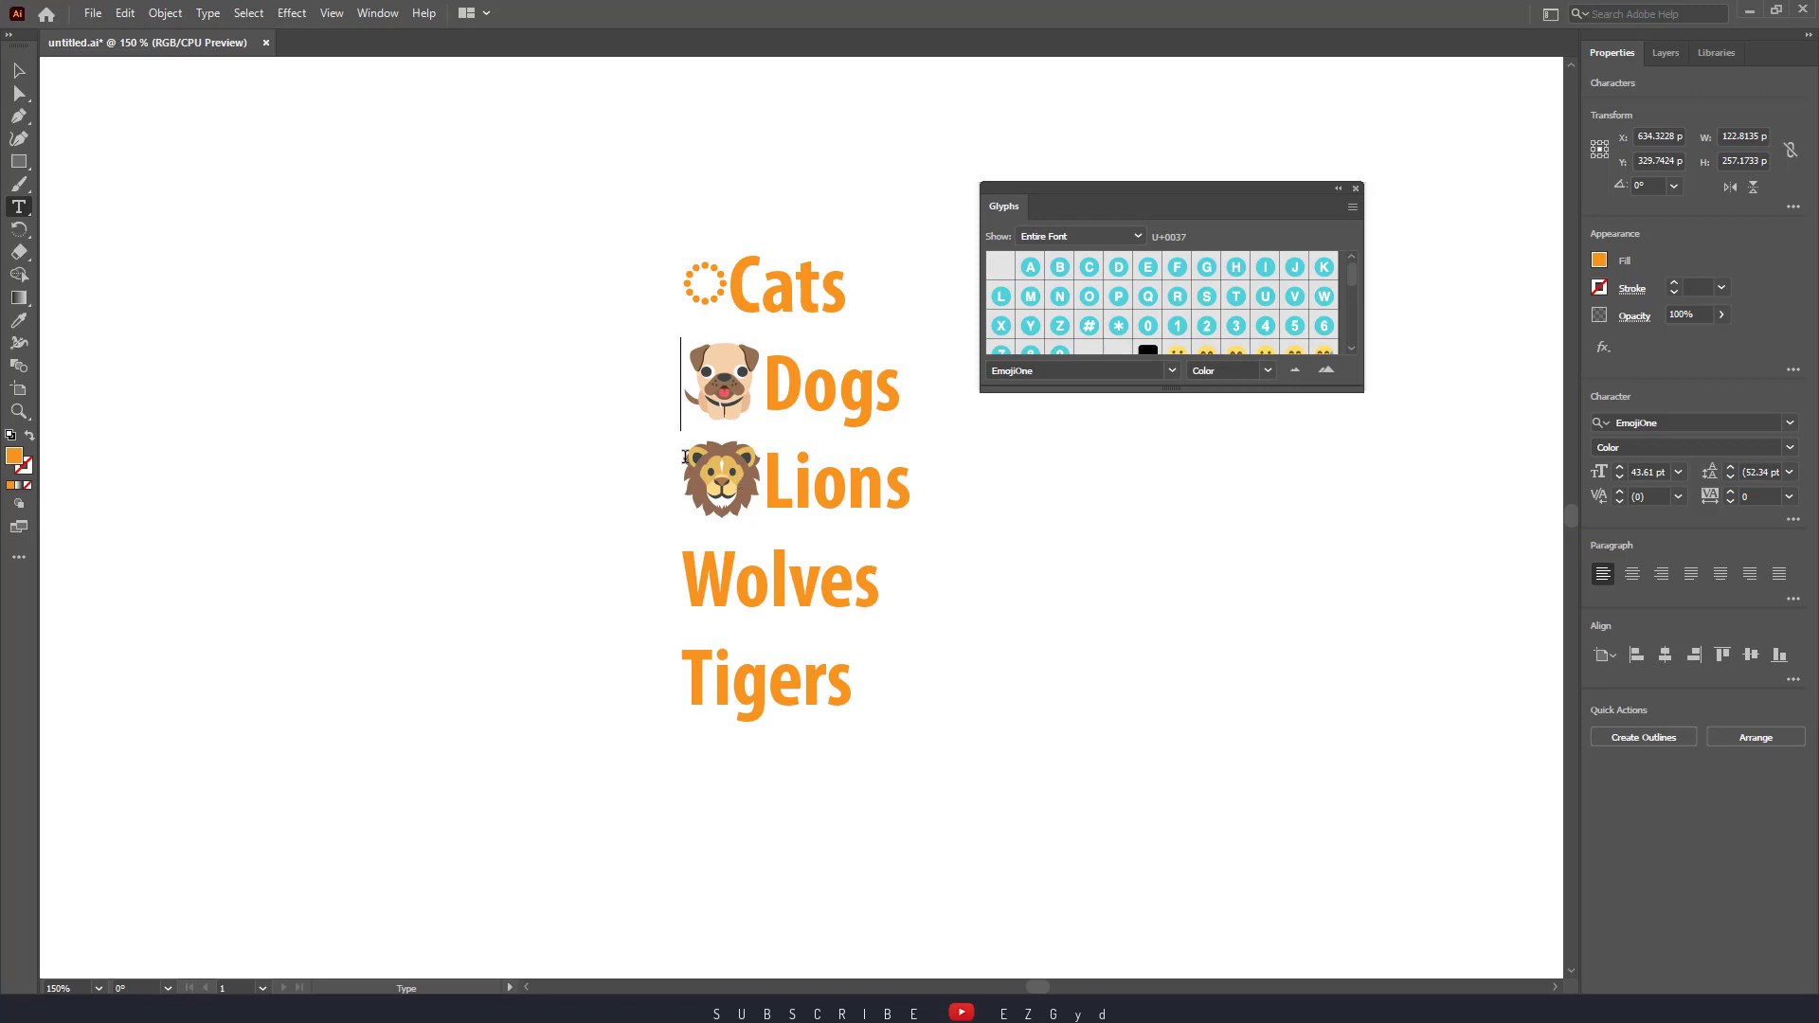
click(1173, 372)
click(1141, 440)
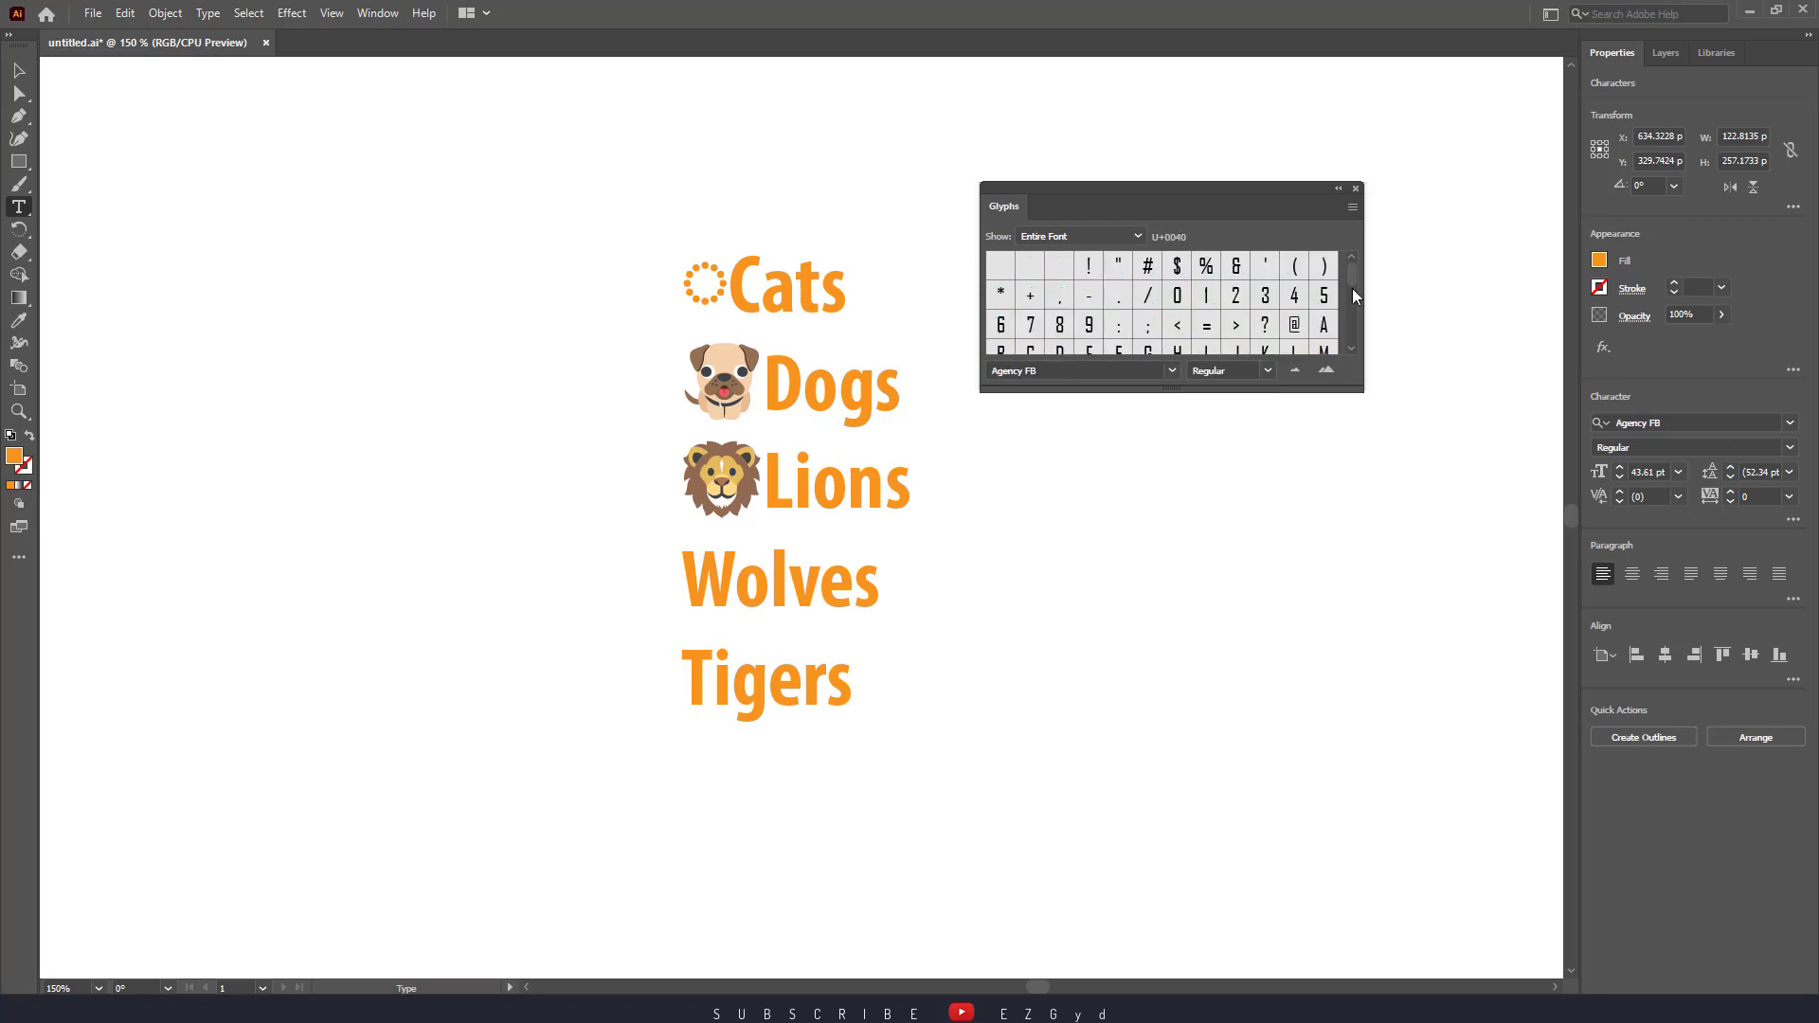
drag(1351, 271, 1355, 307)
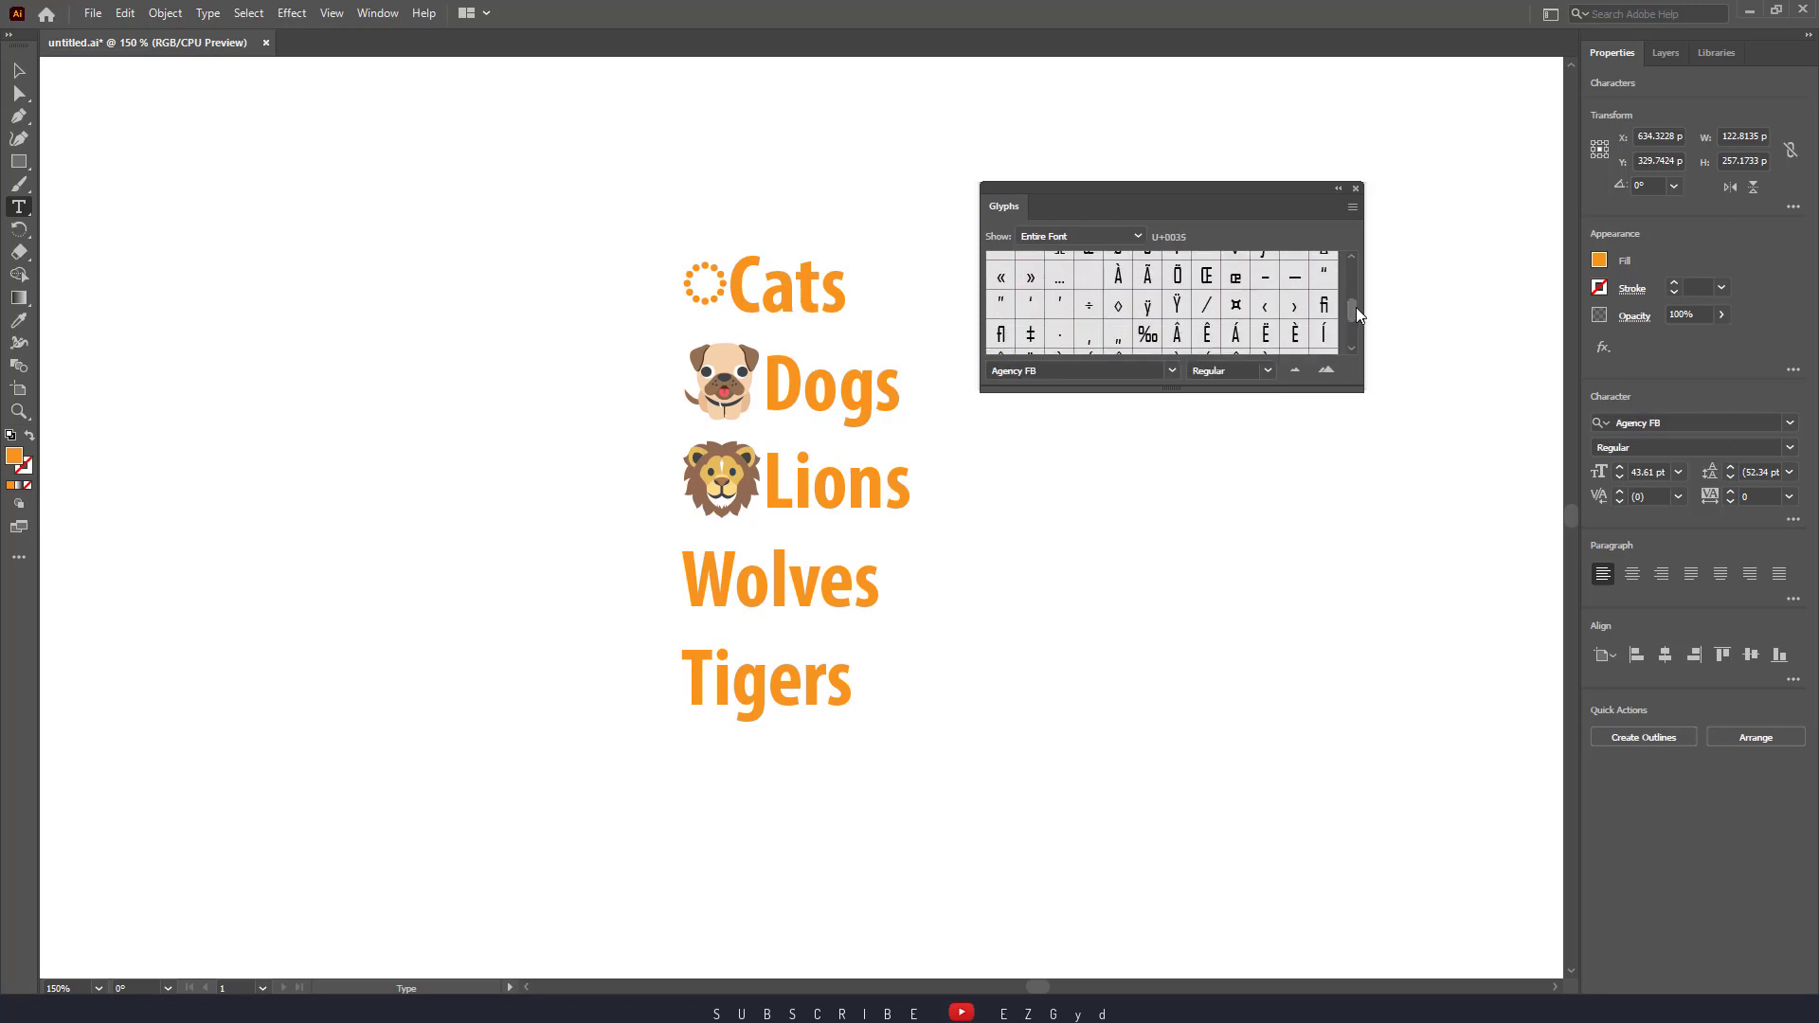
double_click(1230, 313)
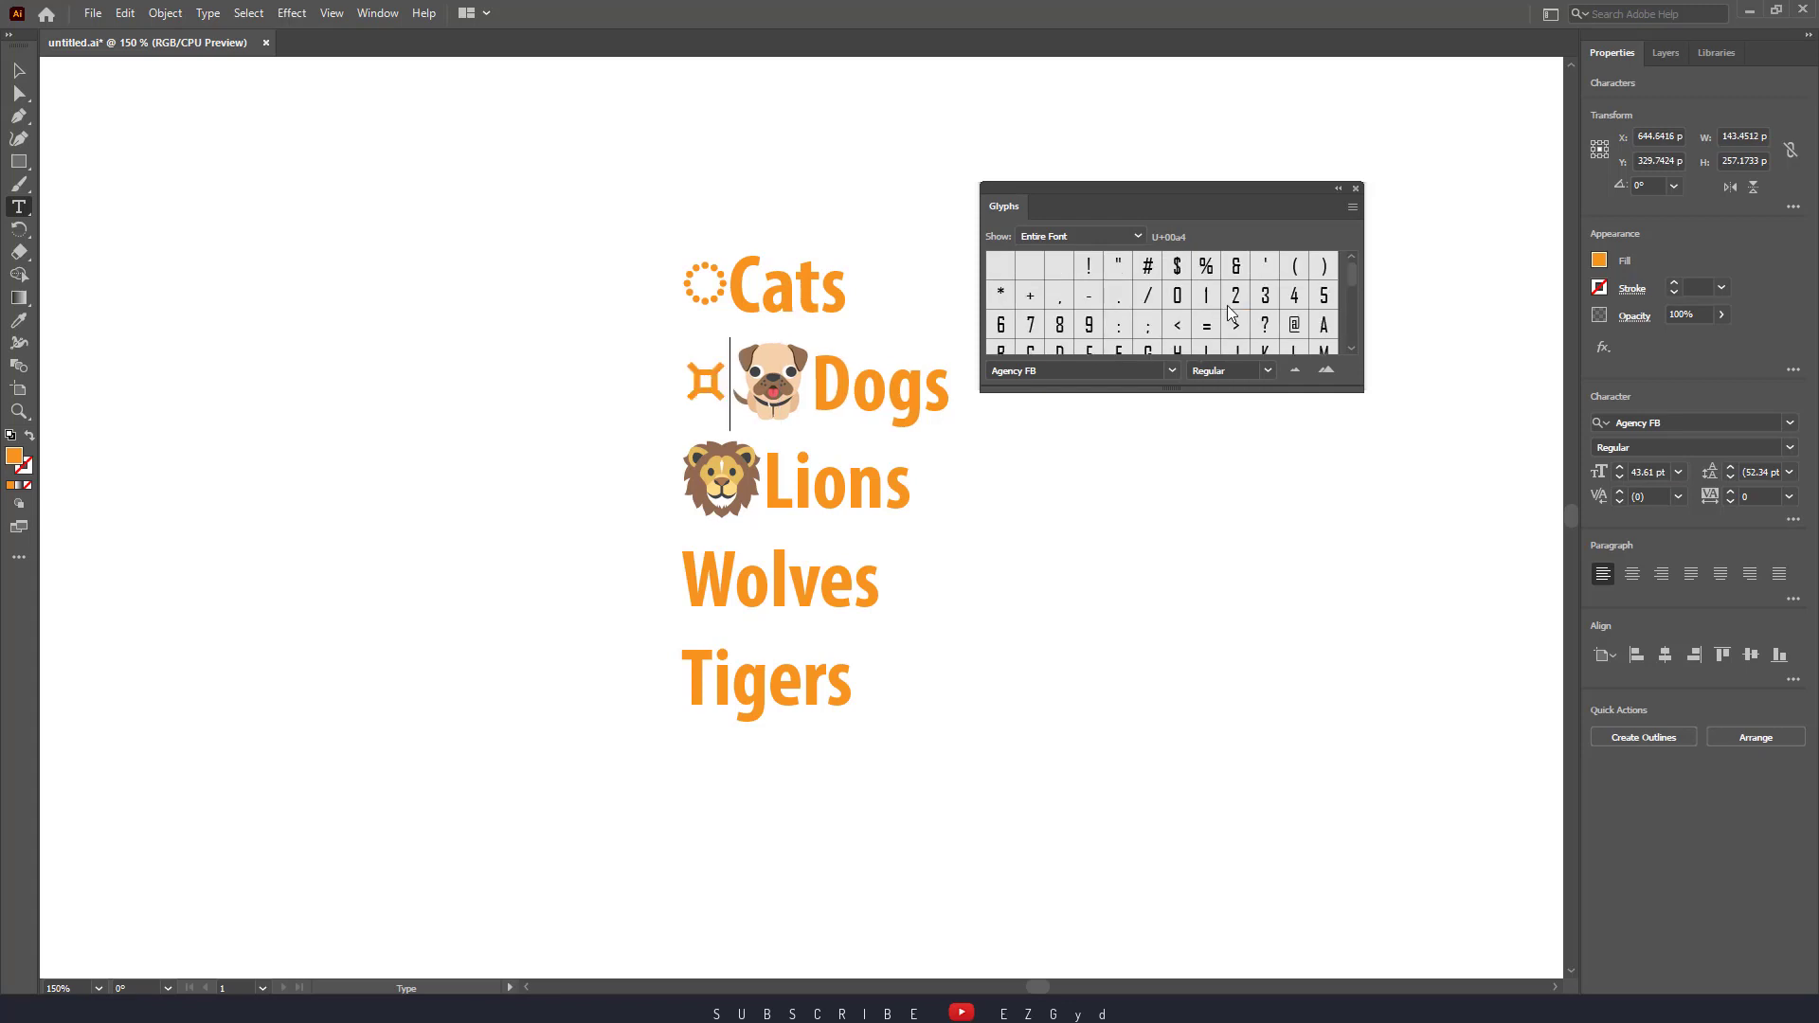
drag(1351, 268, 1358, 303)
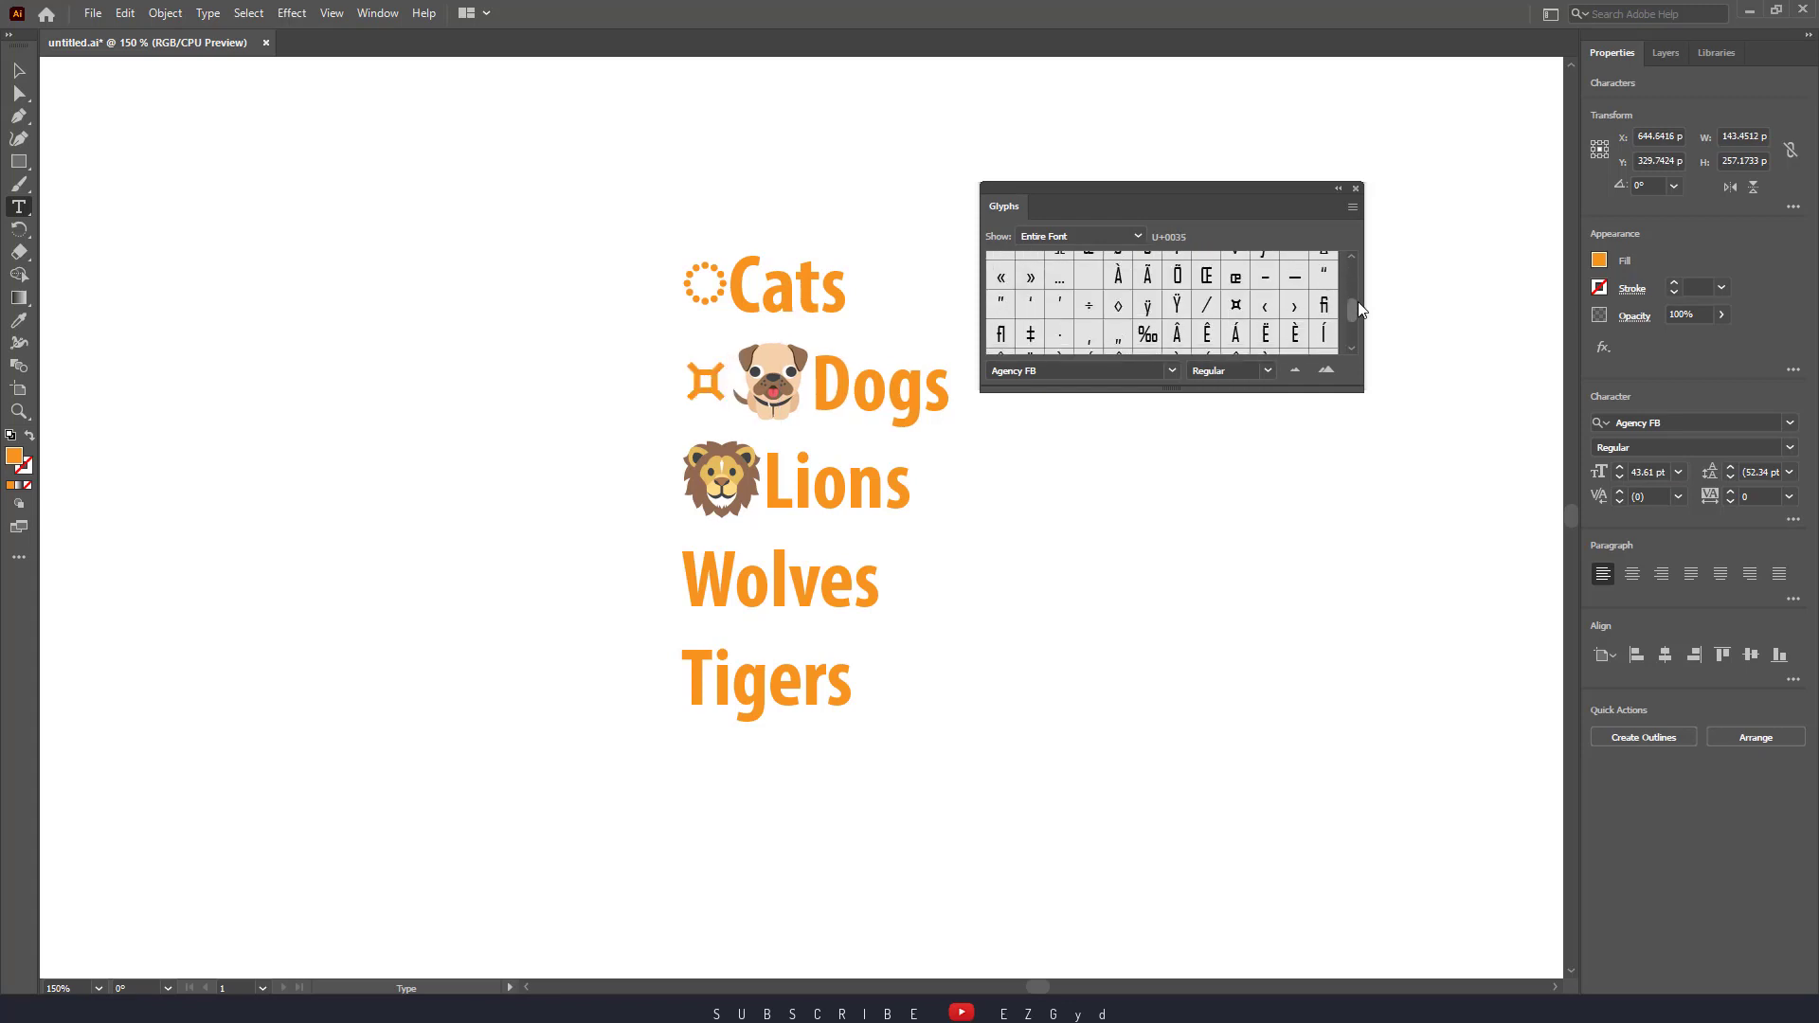
double_click(1118, 305)
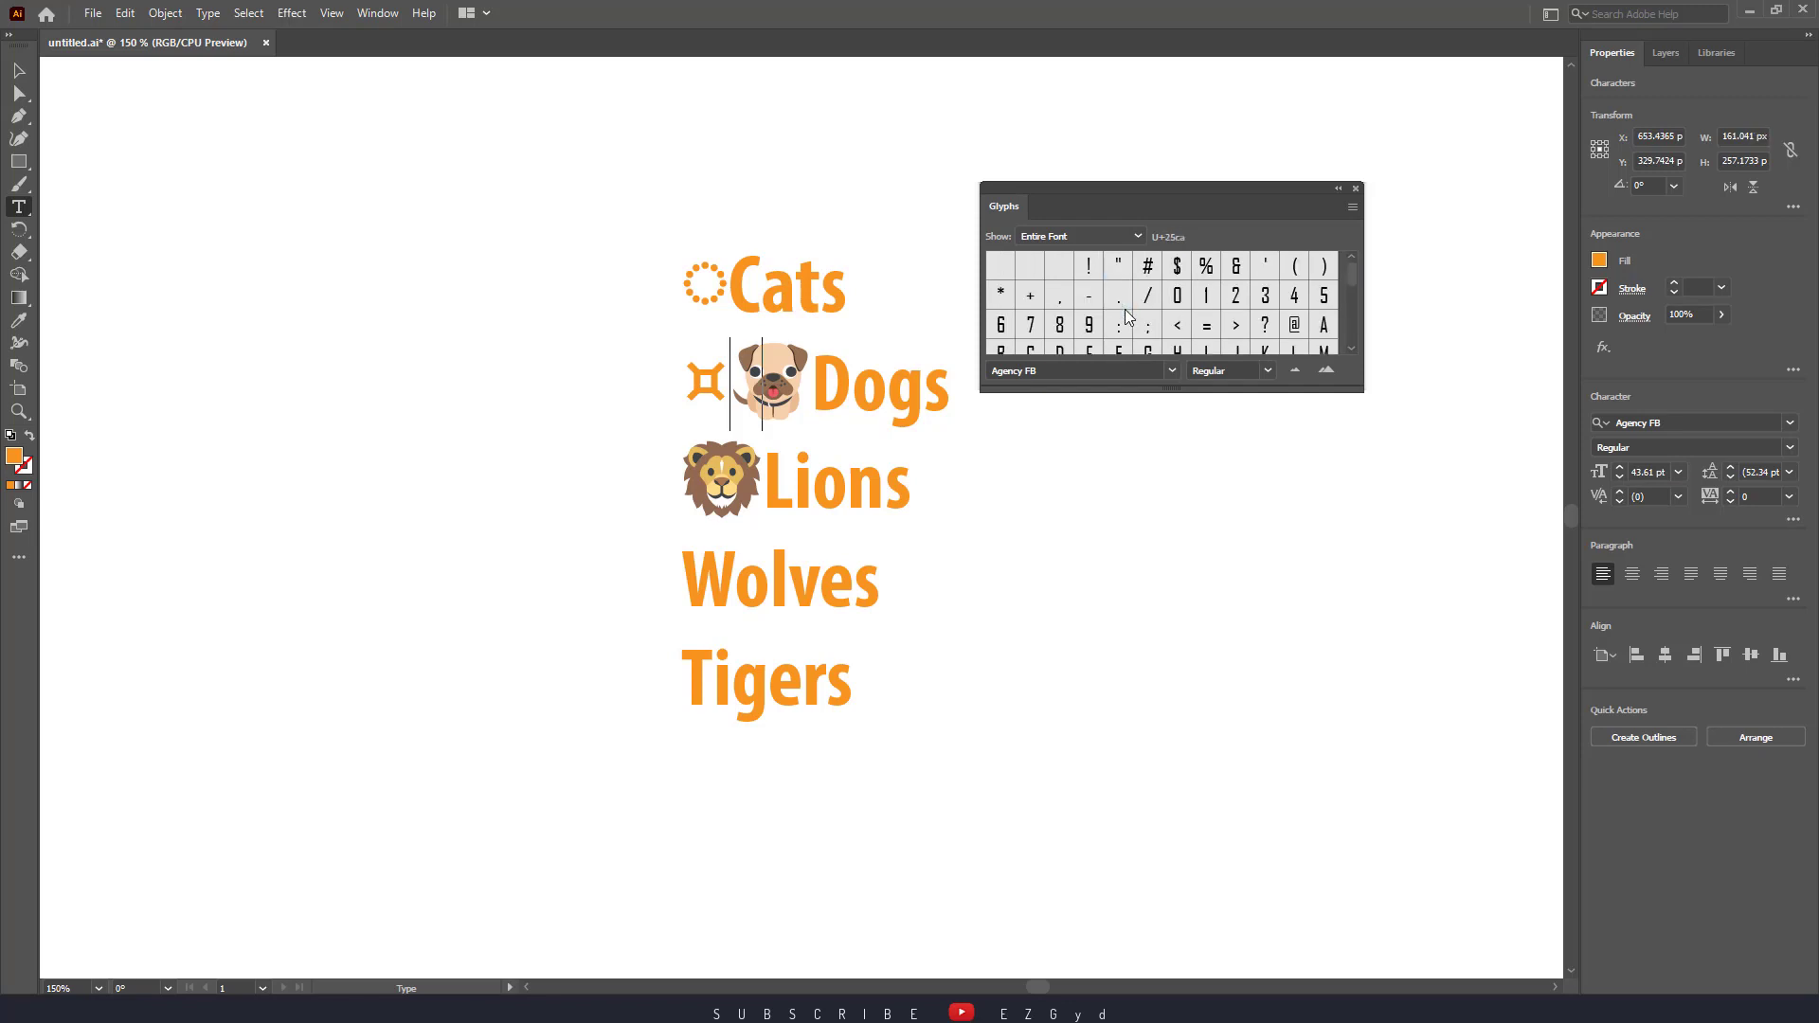
- Move the "¤" glyph from the start of the "Dogs" line to directly before "Wolves"
drag(768, 378, 686, 561)
double_click(704, 382)
click(695, 479)
double_click(723, 386)
key(ctrl+c)
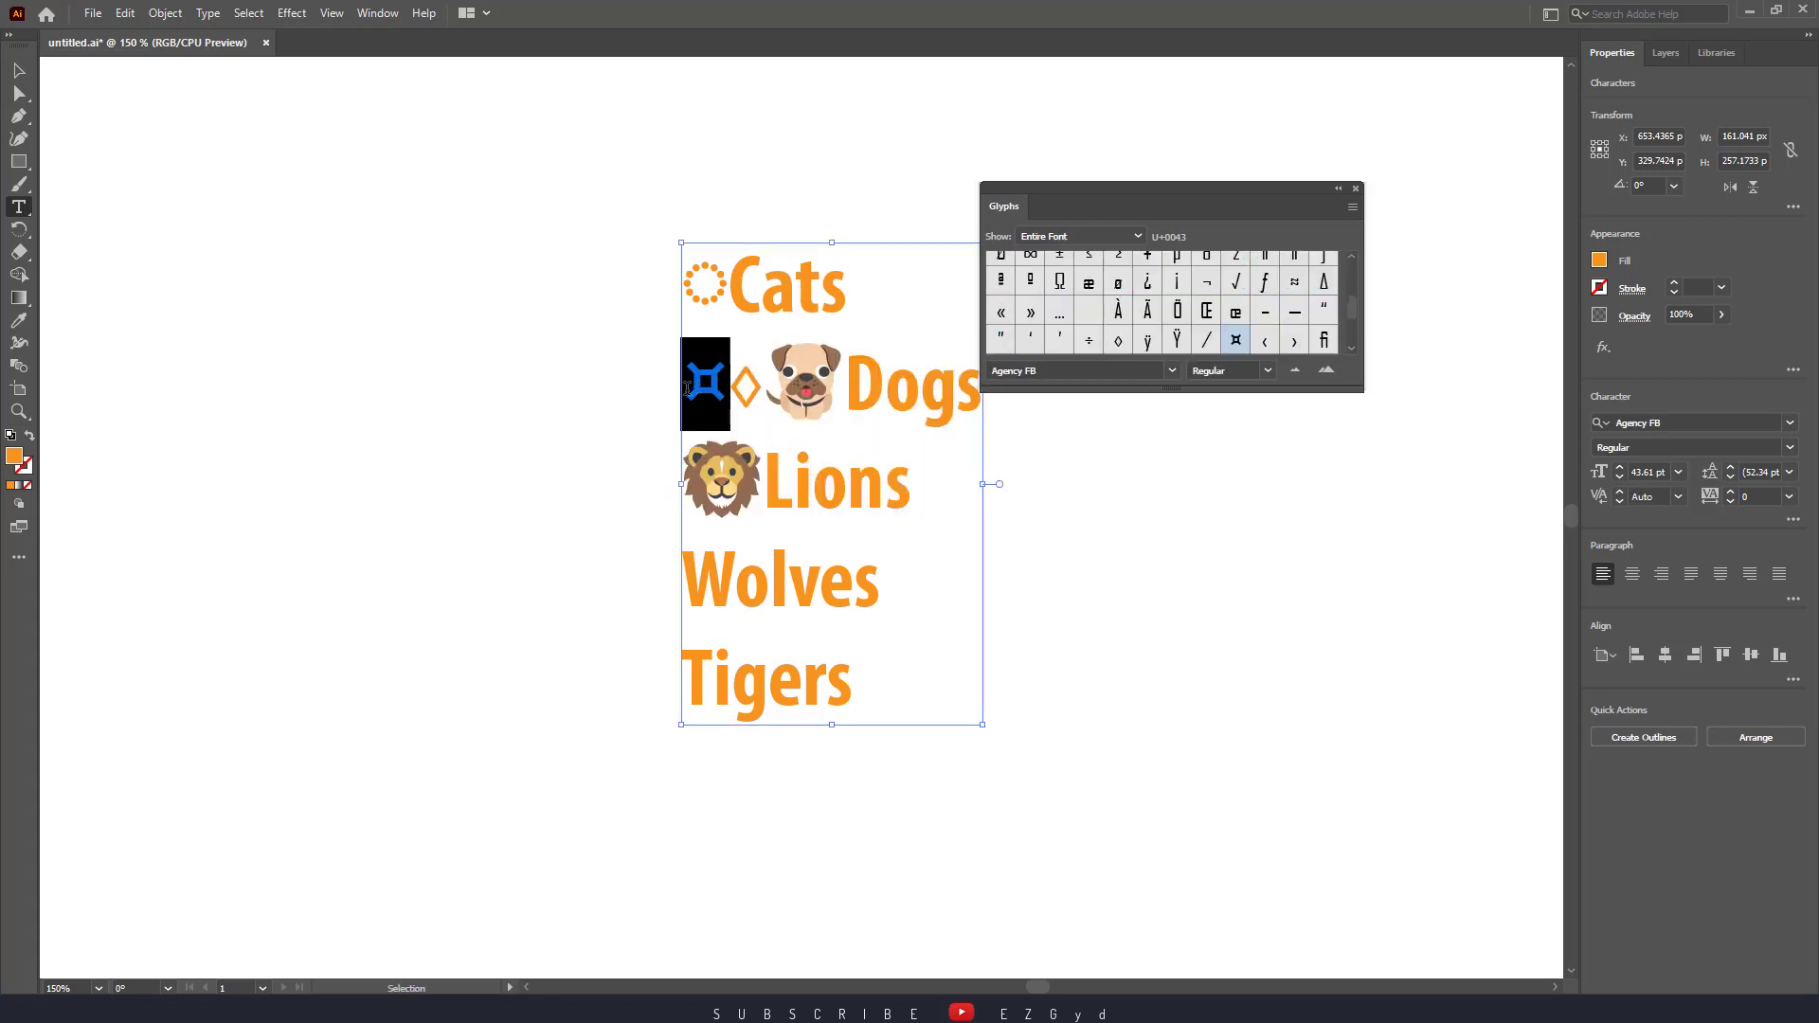
key(BackSpace)
click(687, 575)
key(ctrl+v)
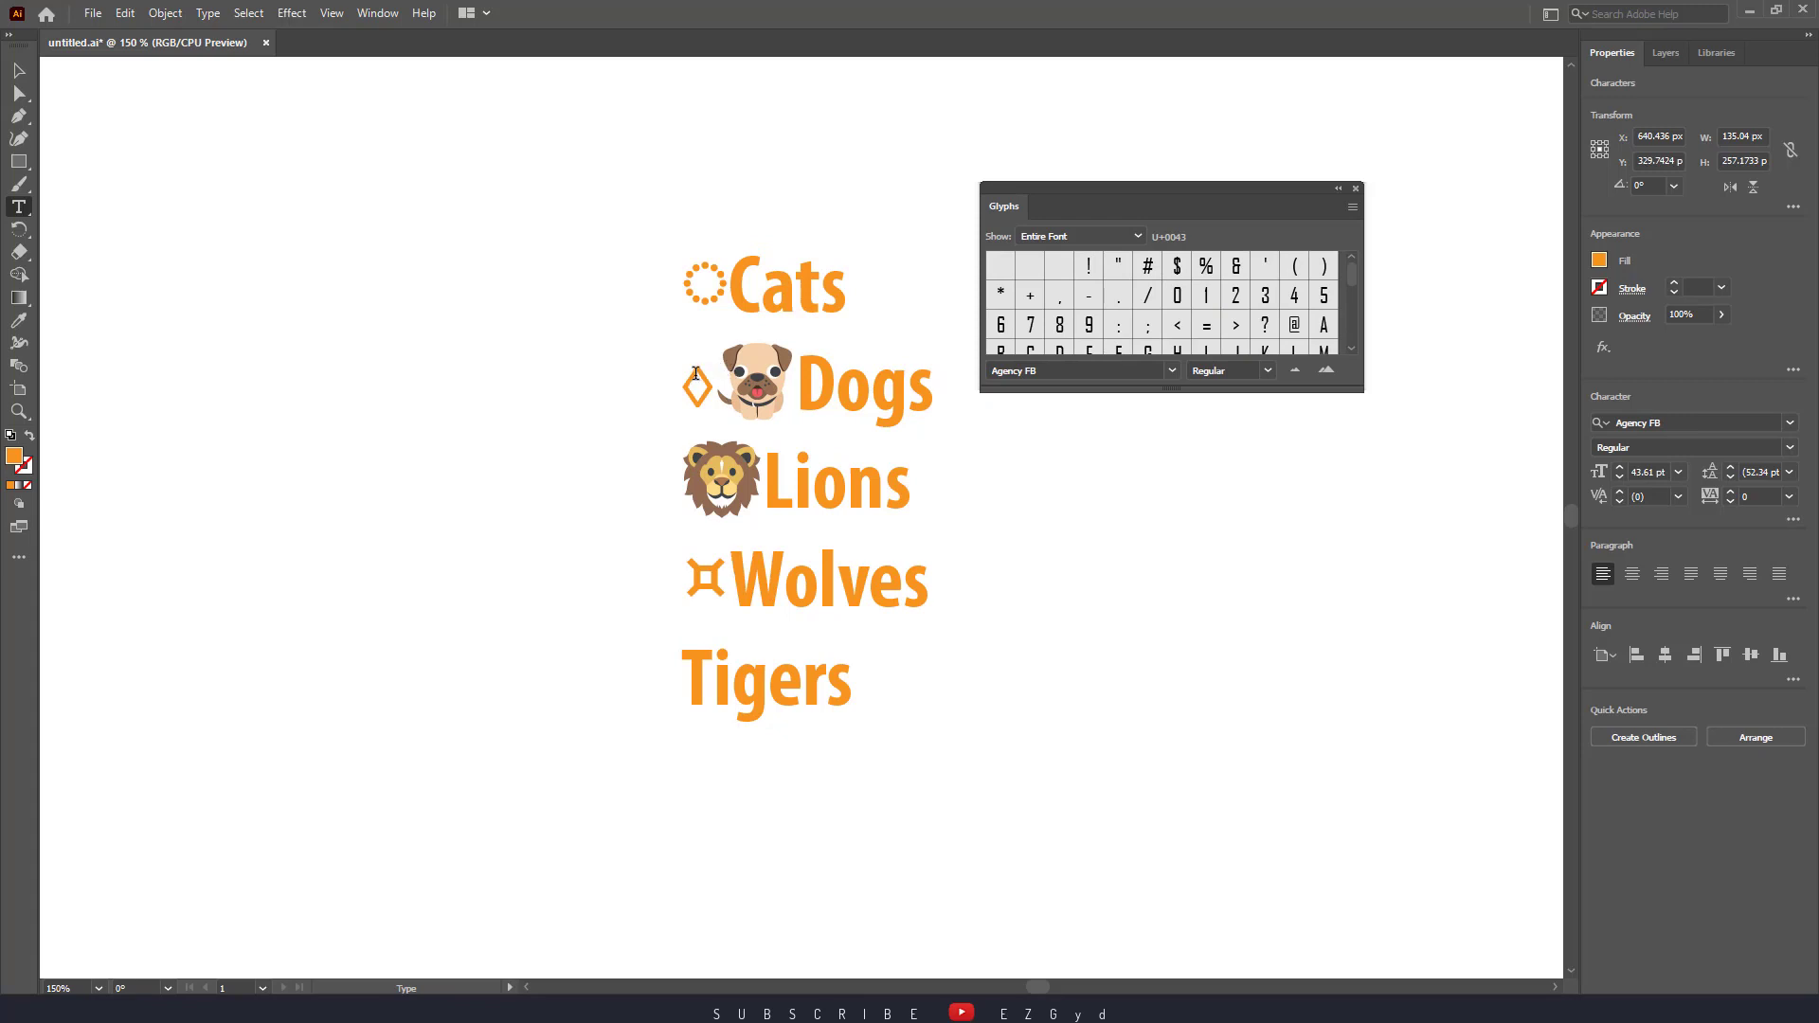
- Paste the copied "¤" glyph at the start of the "Lions", "Cats" and "Tigers" lines
click(949, 555)
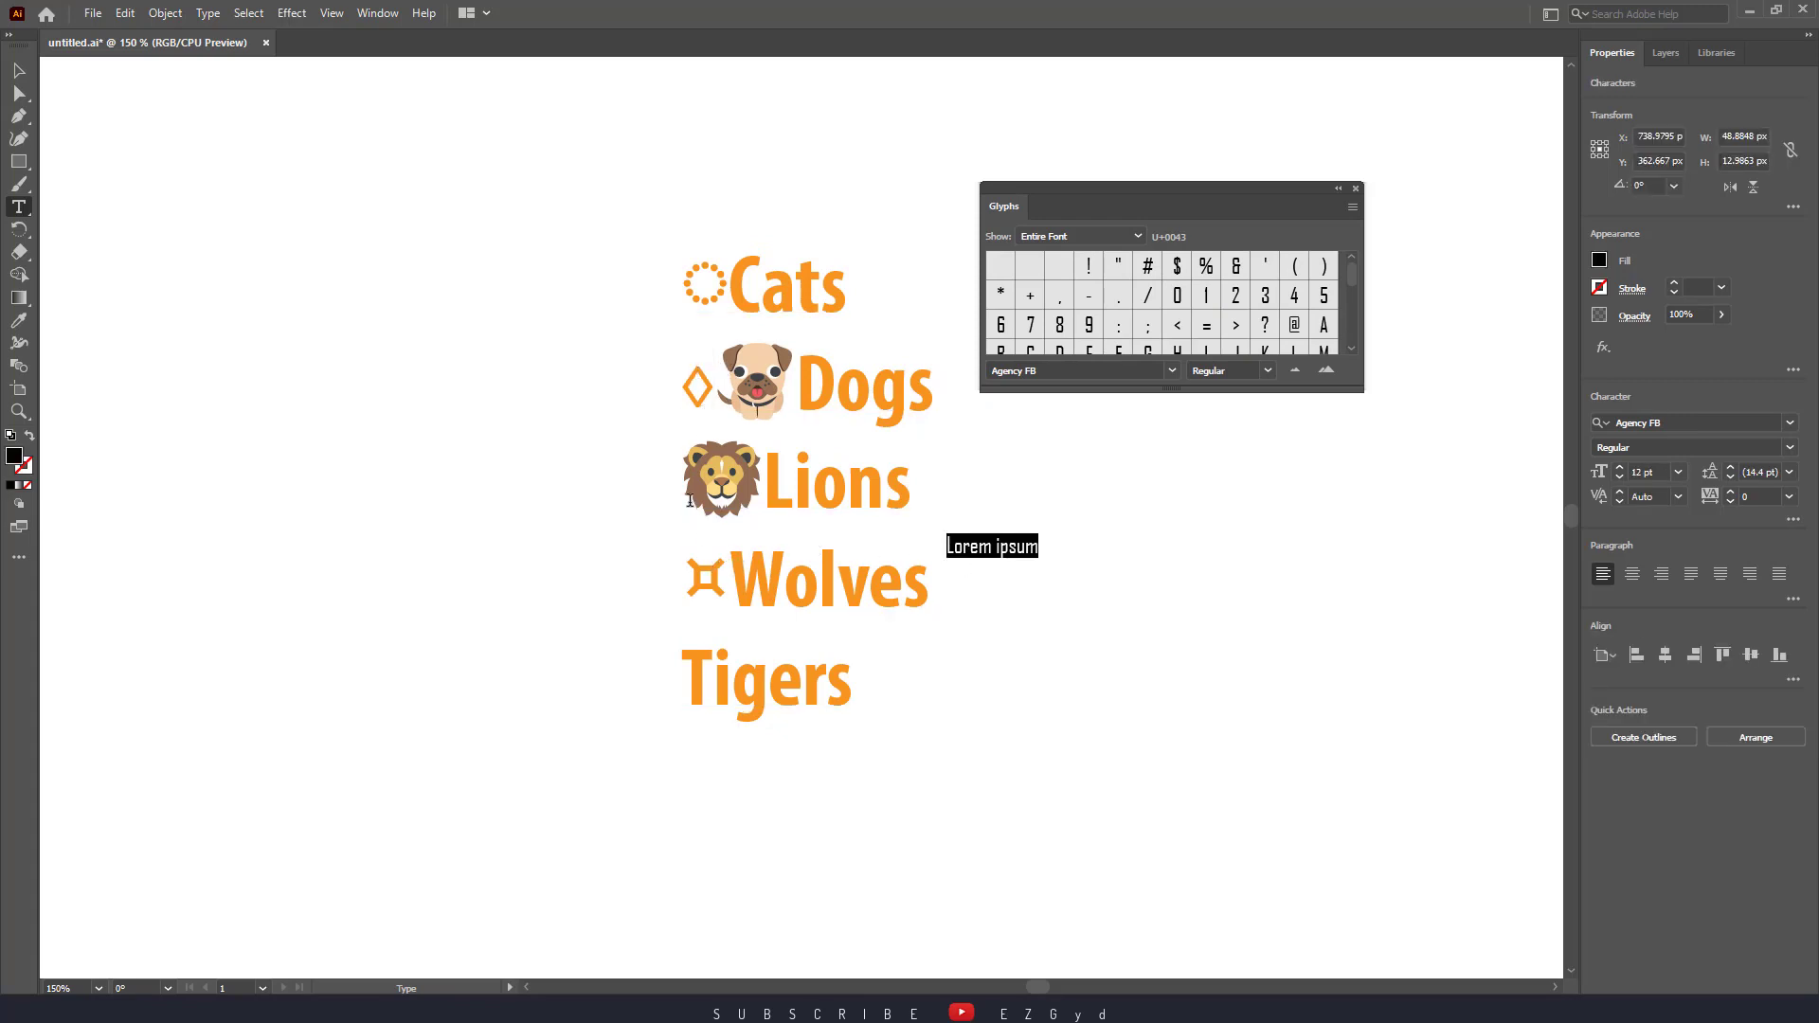
click(690, 500)
key(ctrl+z)
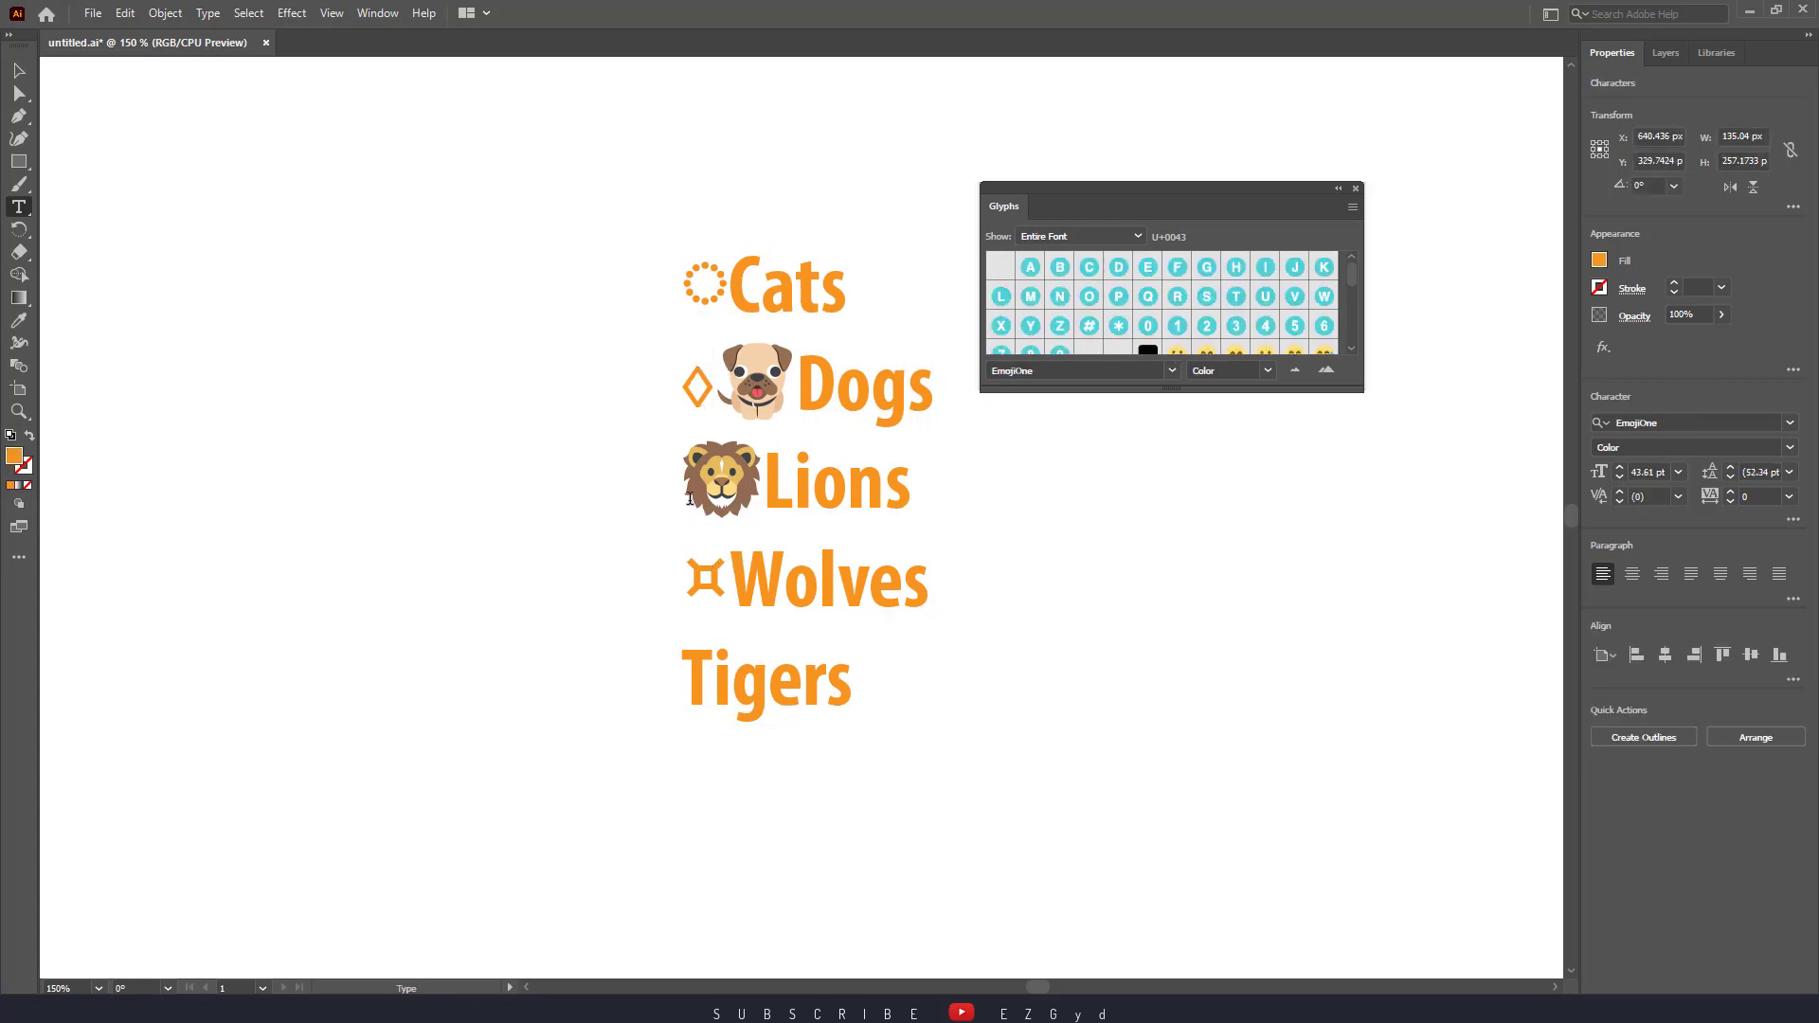
key(ctrl+v)
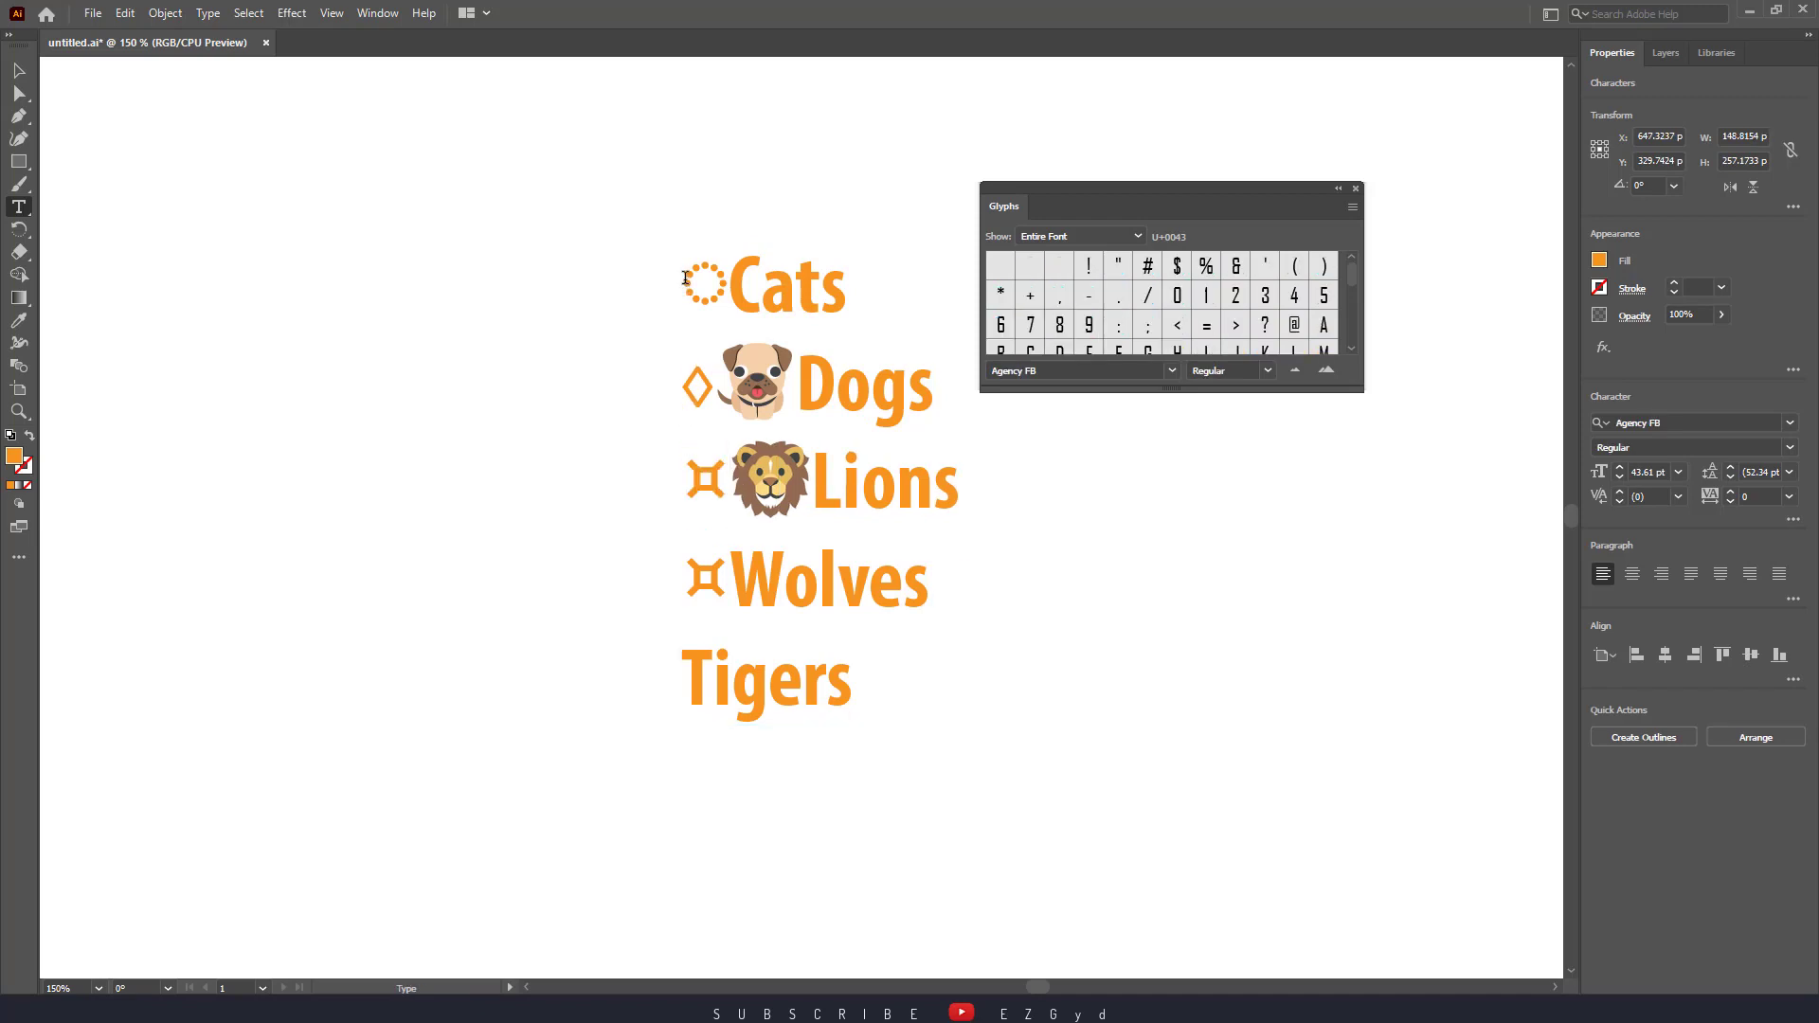
click(686, 278)
key(ctrl+v)
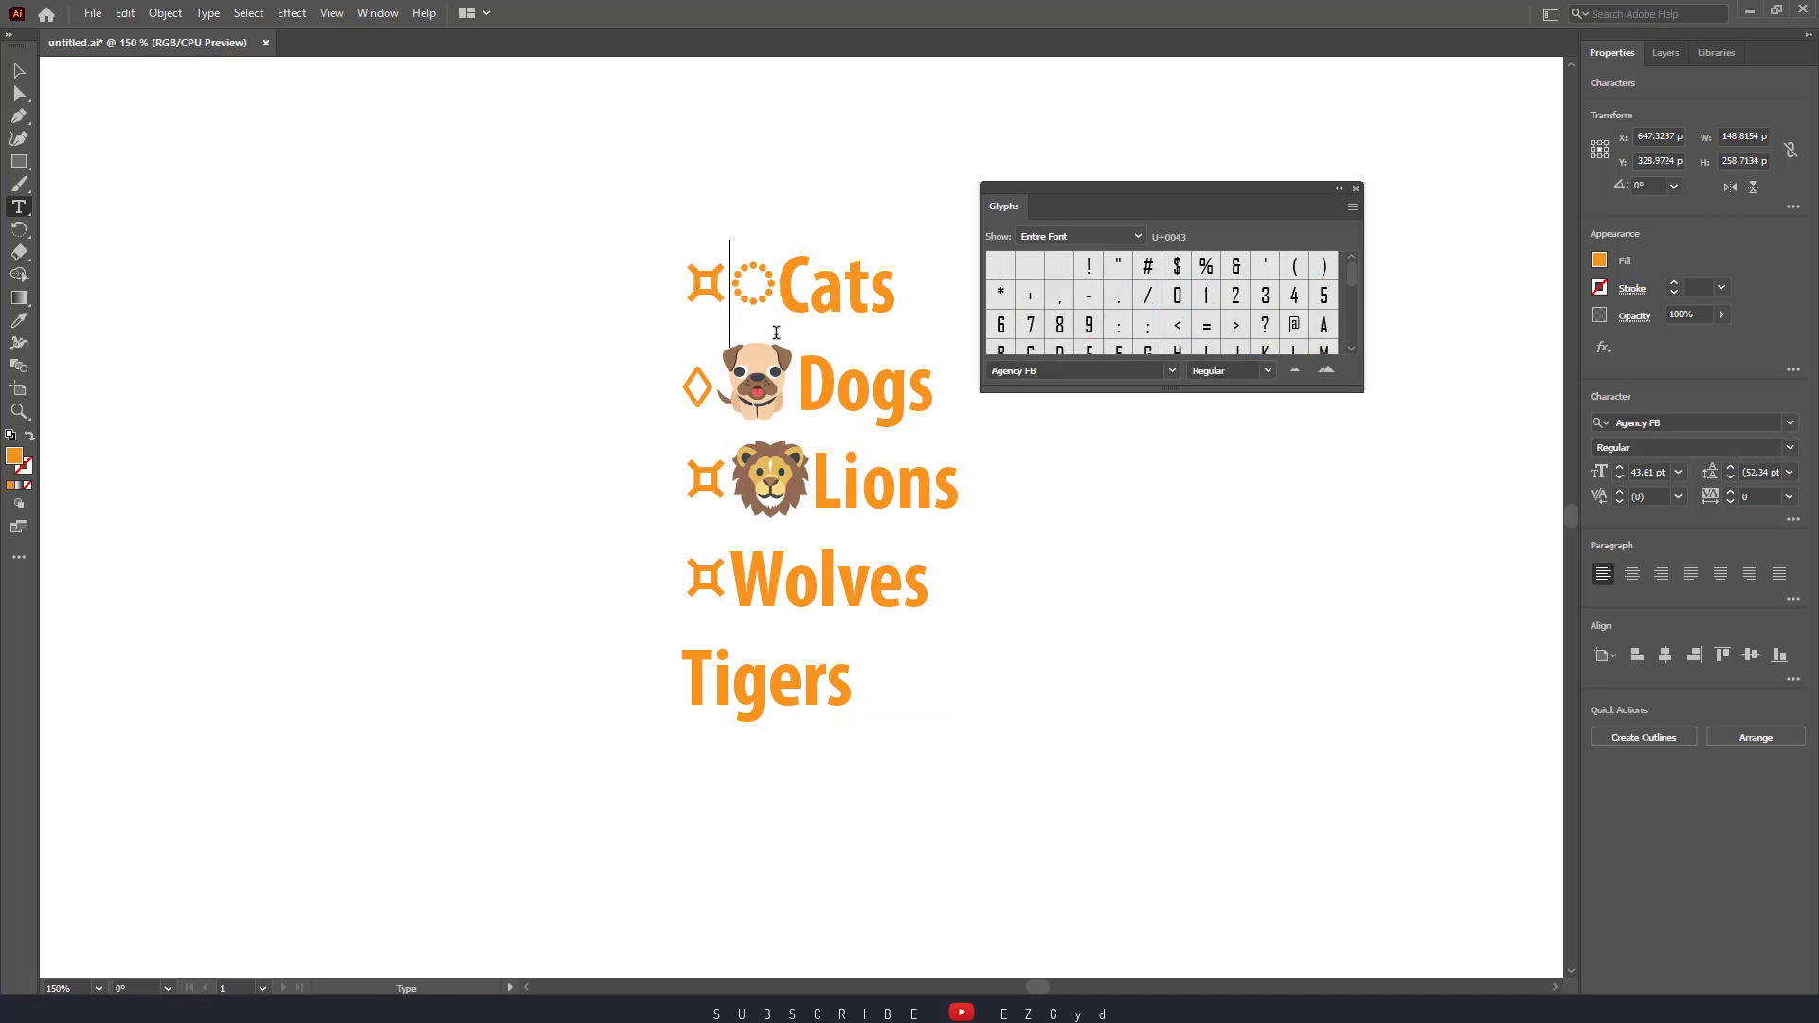
click(695, 665)
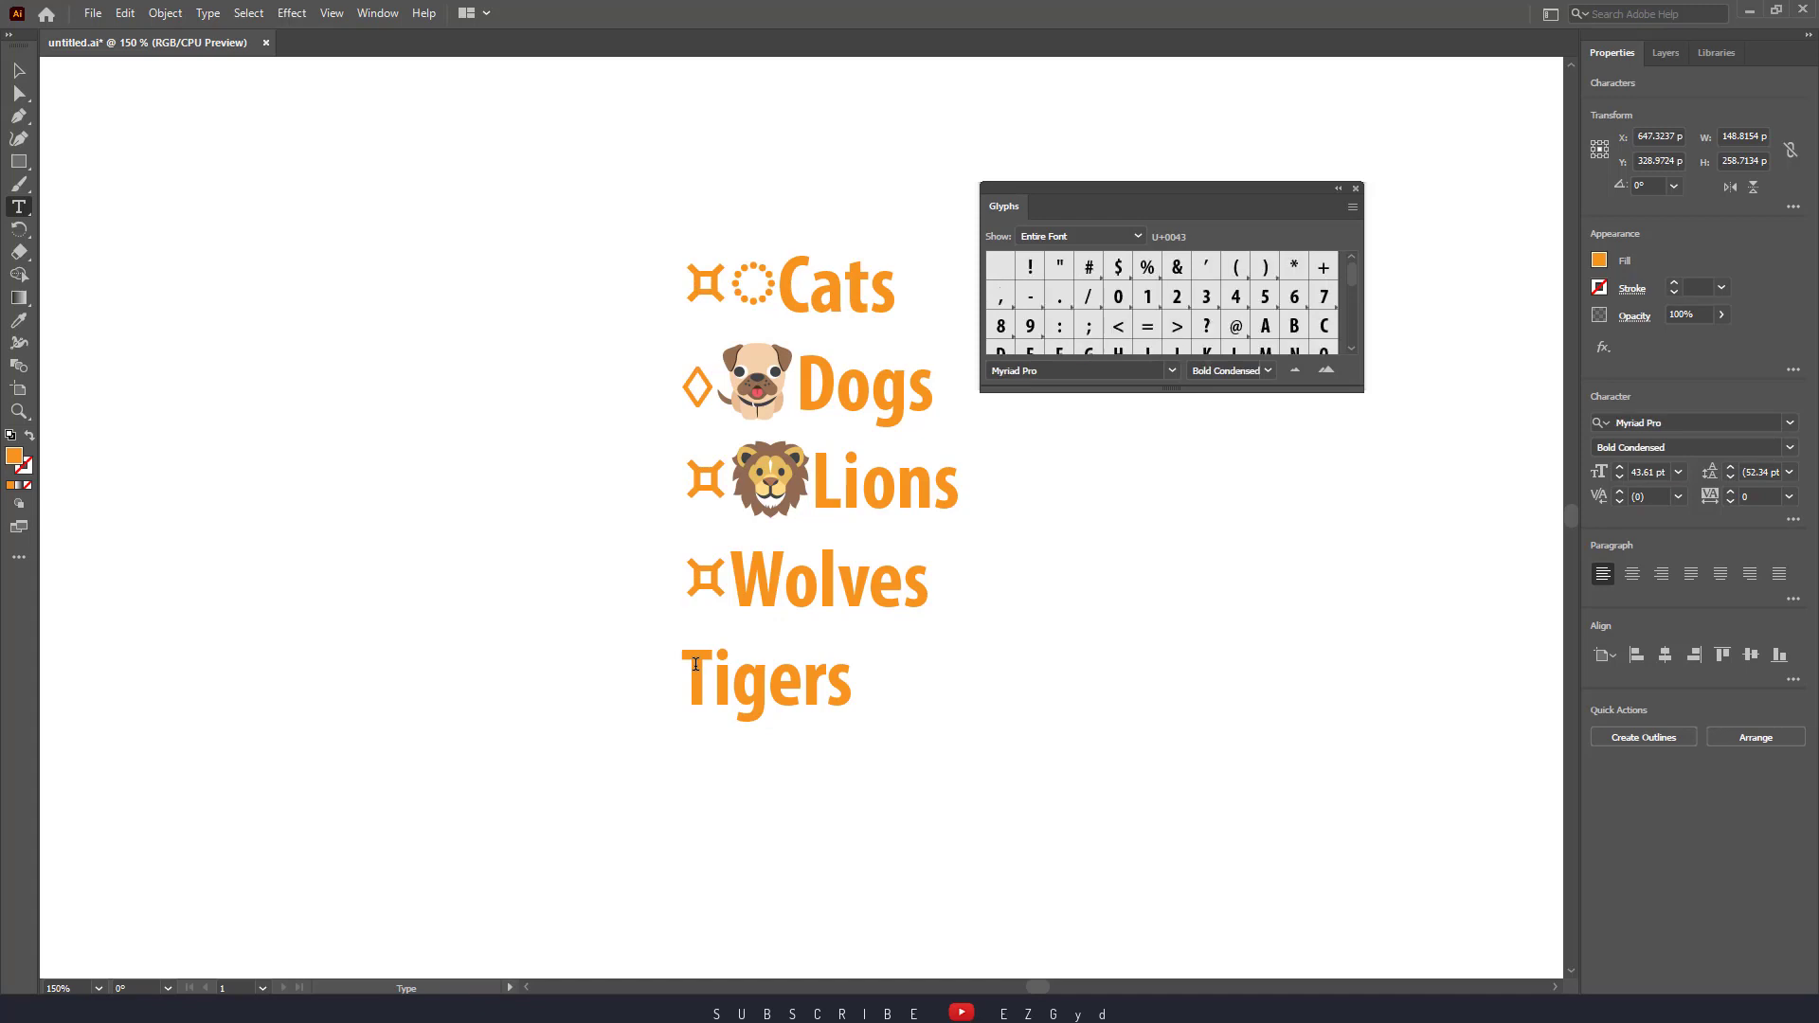
key(ctrl+v)
- Recolor only the "¤" glyph before "Tigers" with the dark blue fill swatch and deselect the text
key(shift+Left)
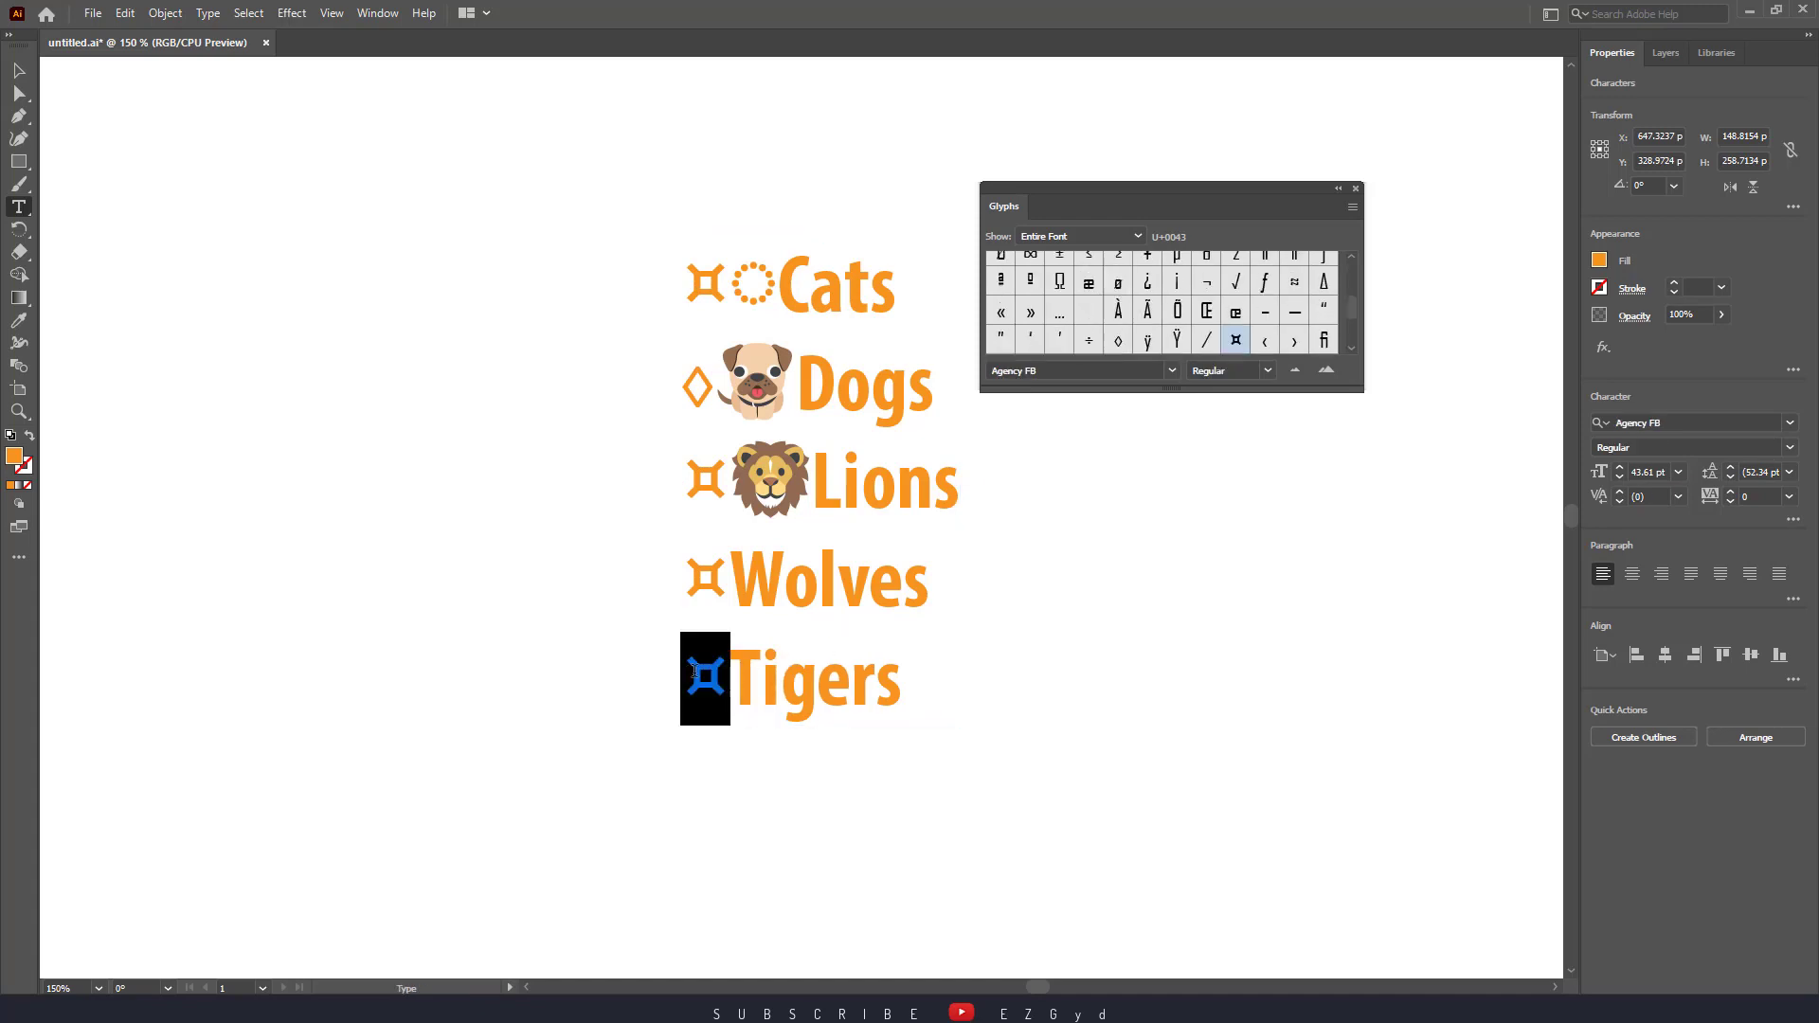
click(1600, 261)
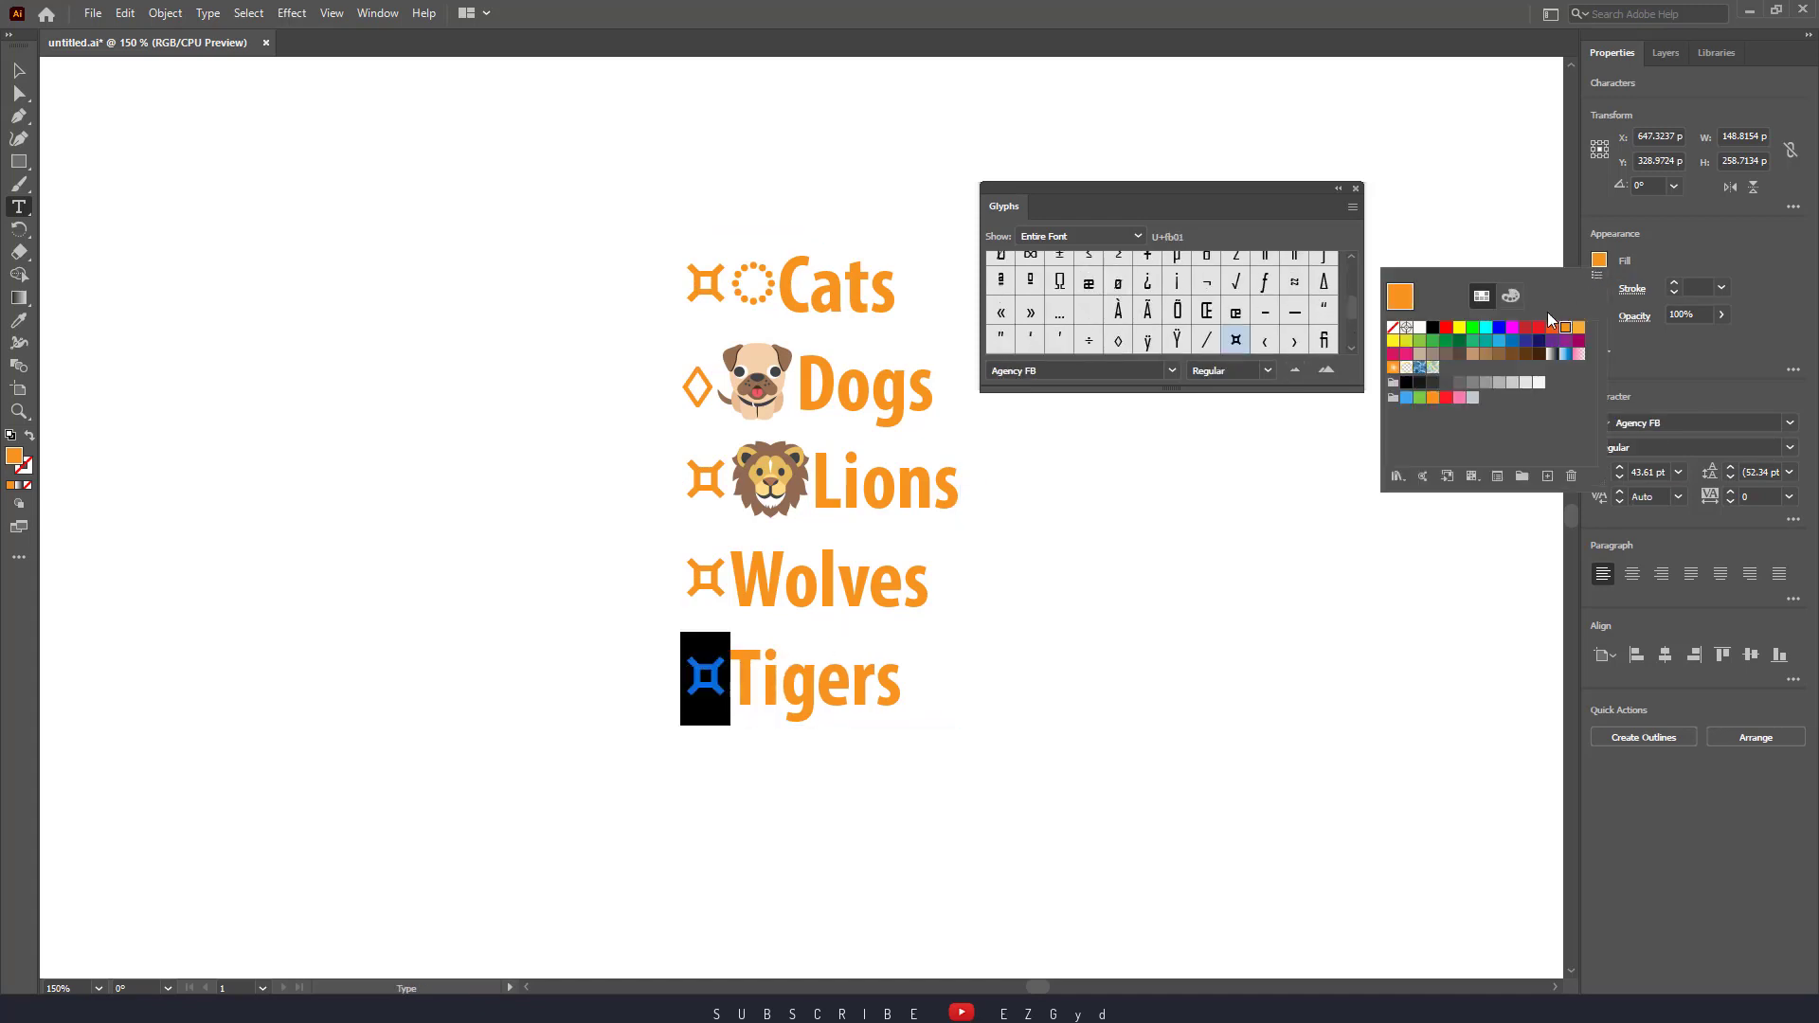
click(1541, 347)
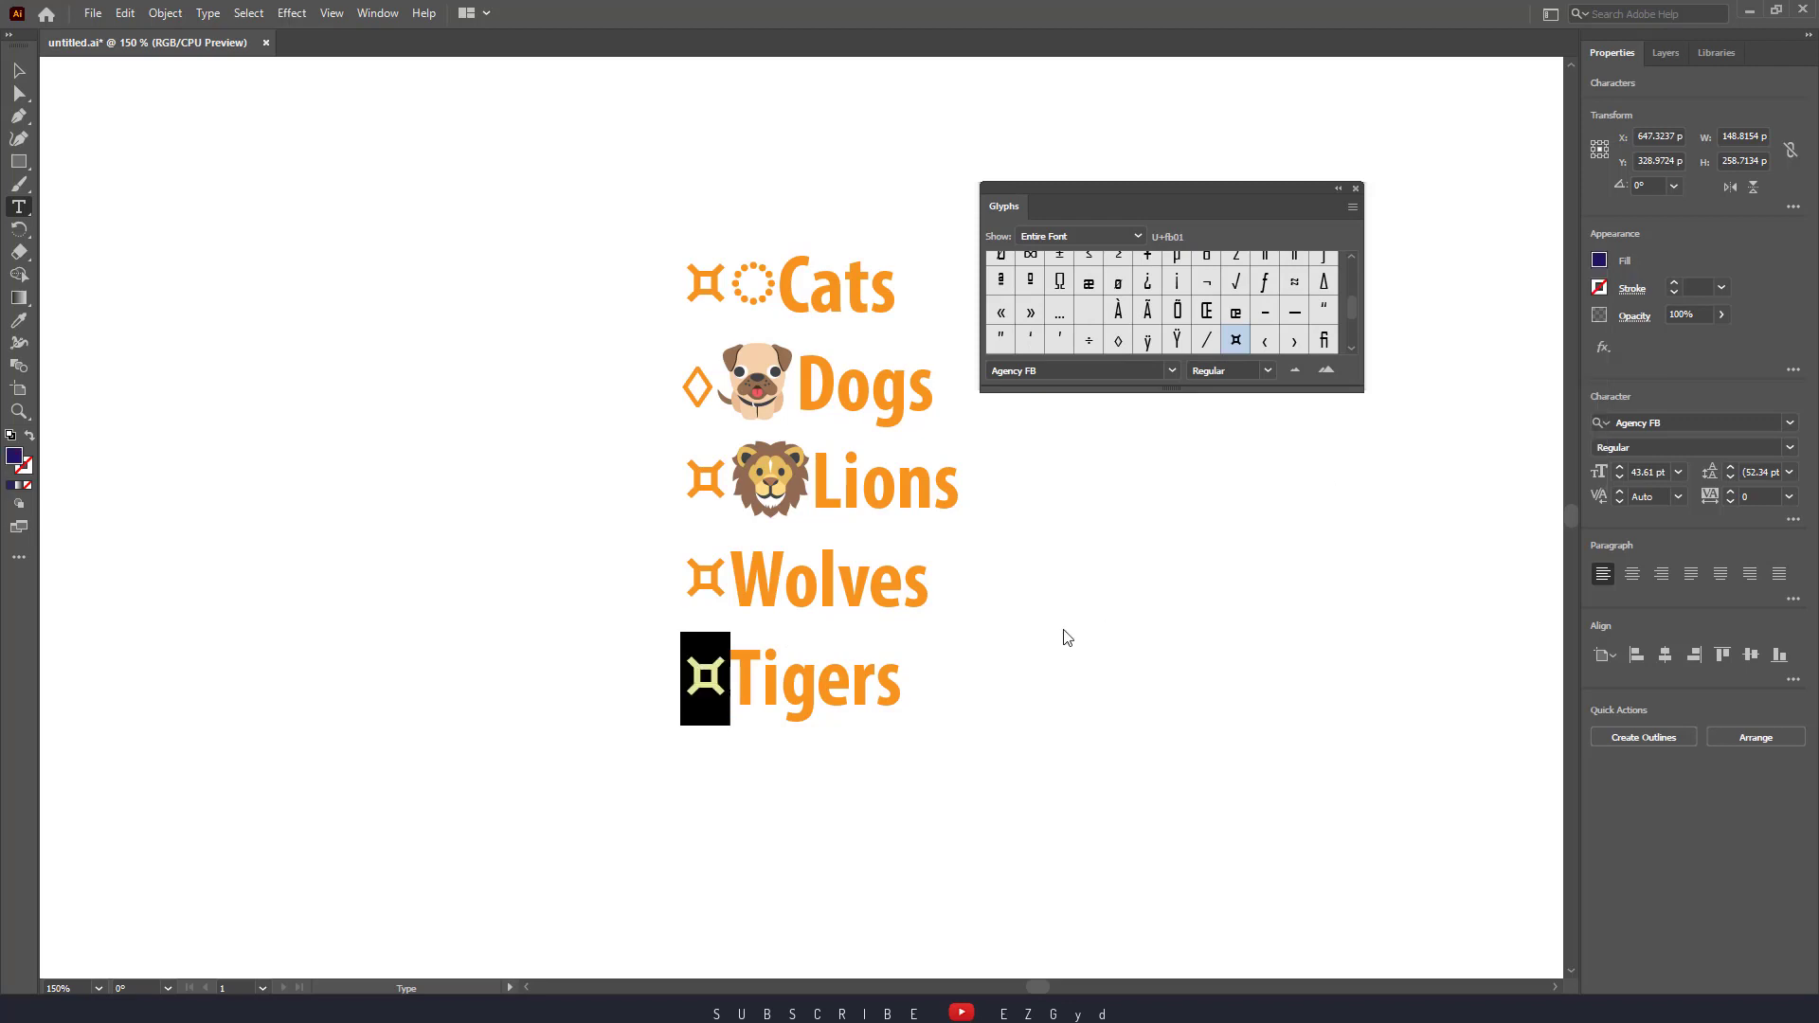
key(ctrl+shift+a)
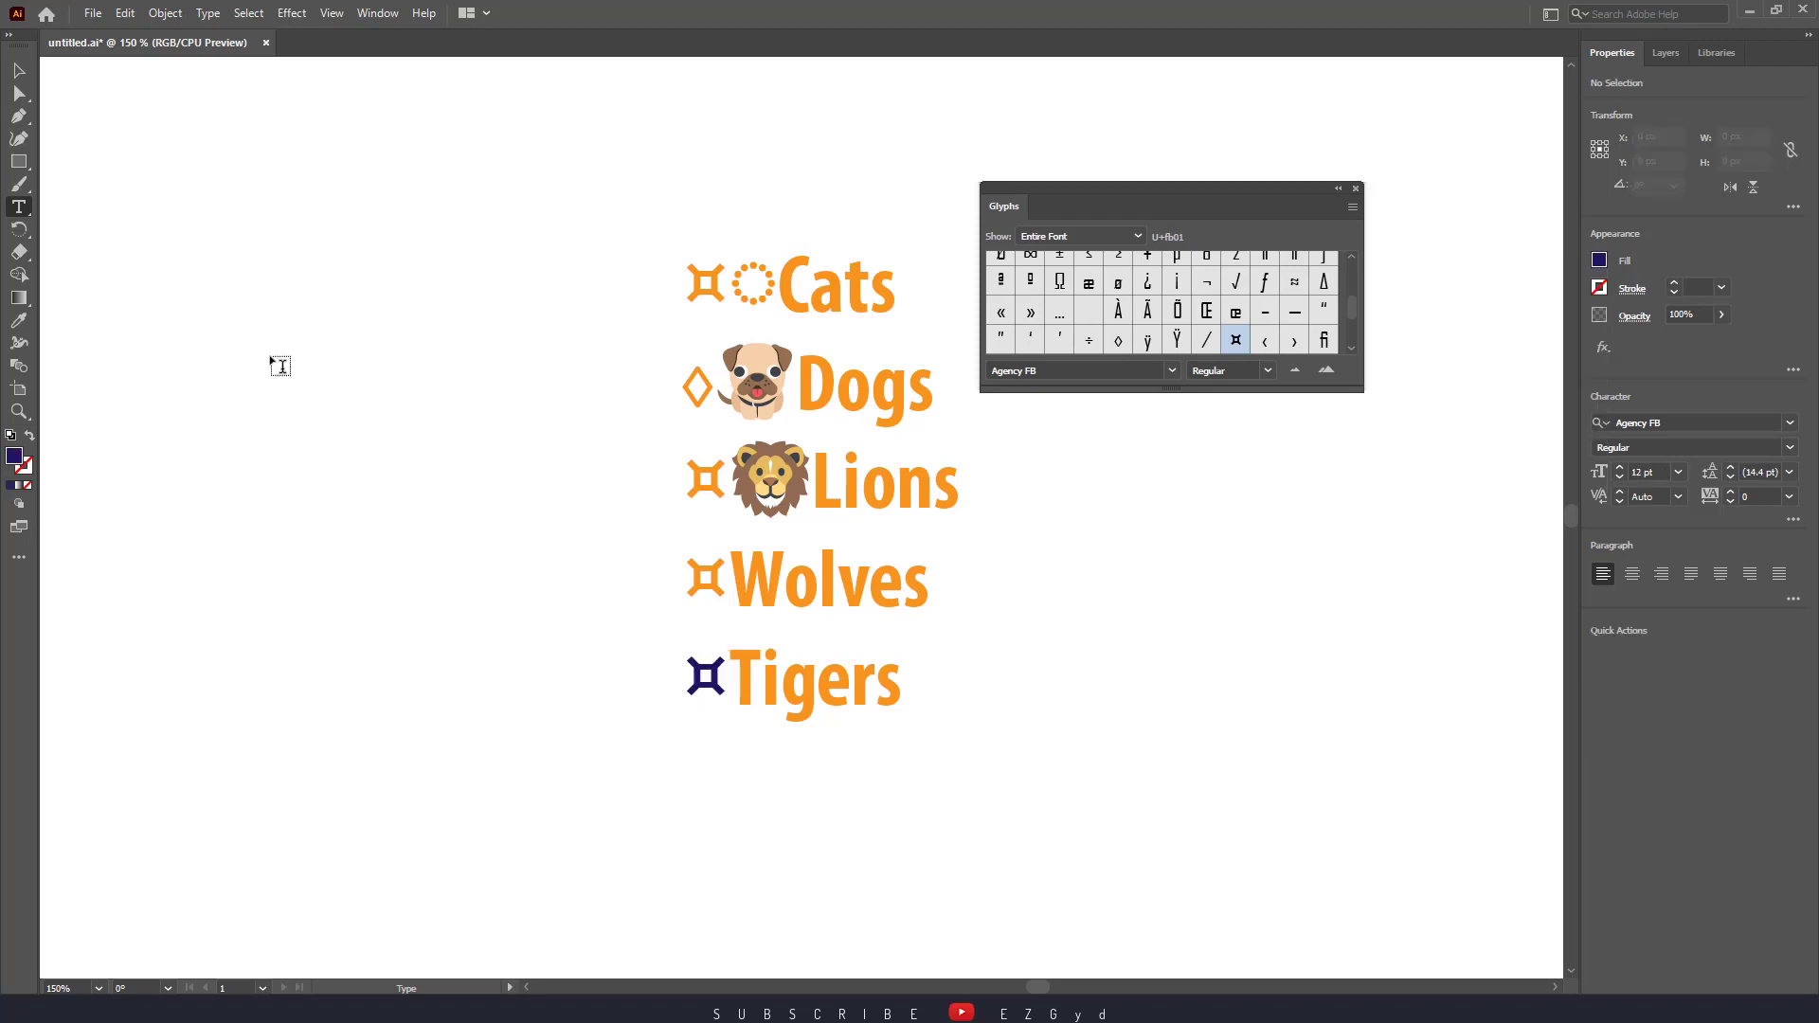
click(19, 71)
drag(1060, 730, 415, 538)
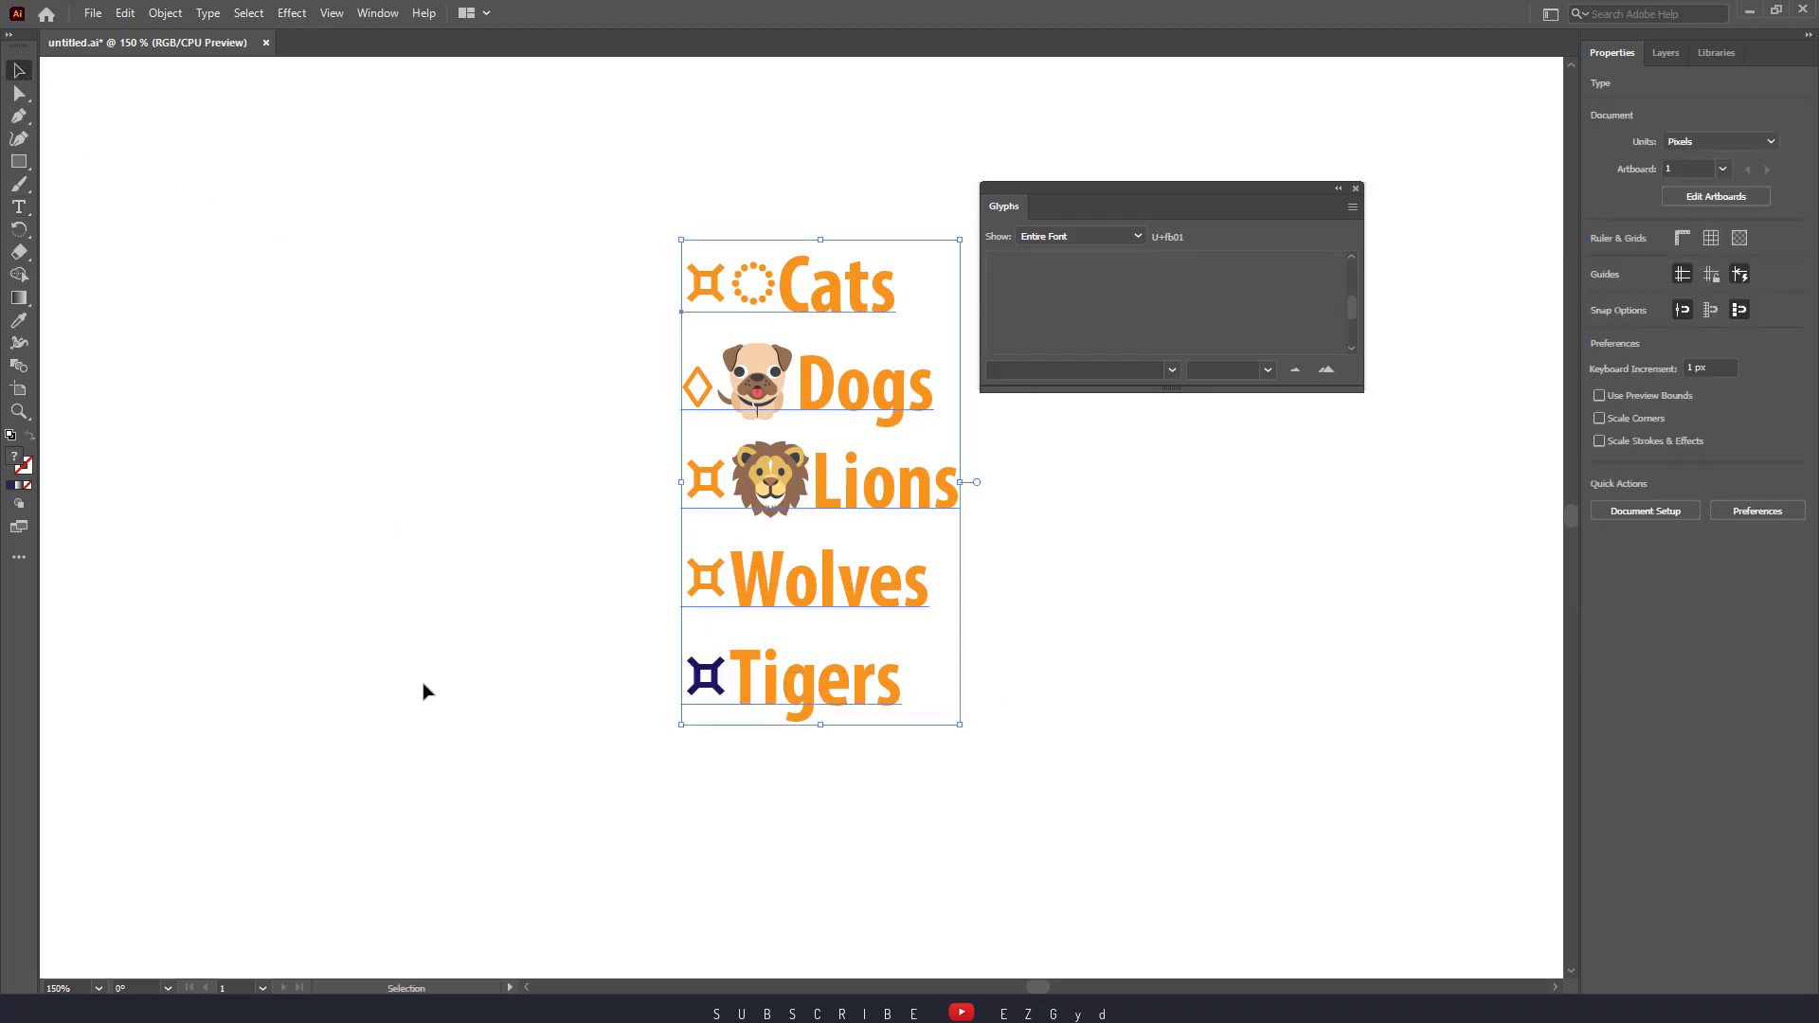
key(ctrl+shift+a)
- Delete the lion face, the pug face and the "¤" glyph before the dotted circle on the "Cats" line
drag(1218, 187, 1337, 59)
click(777, 494)
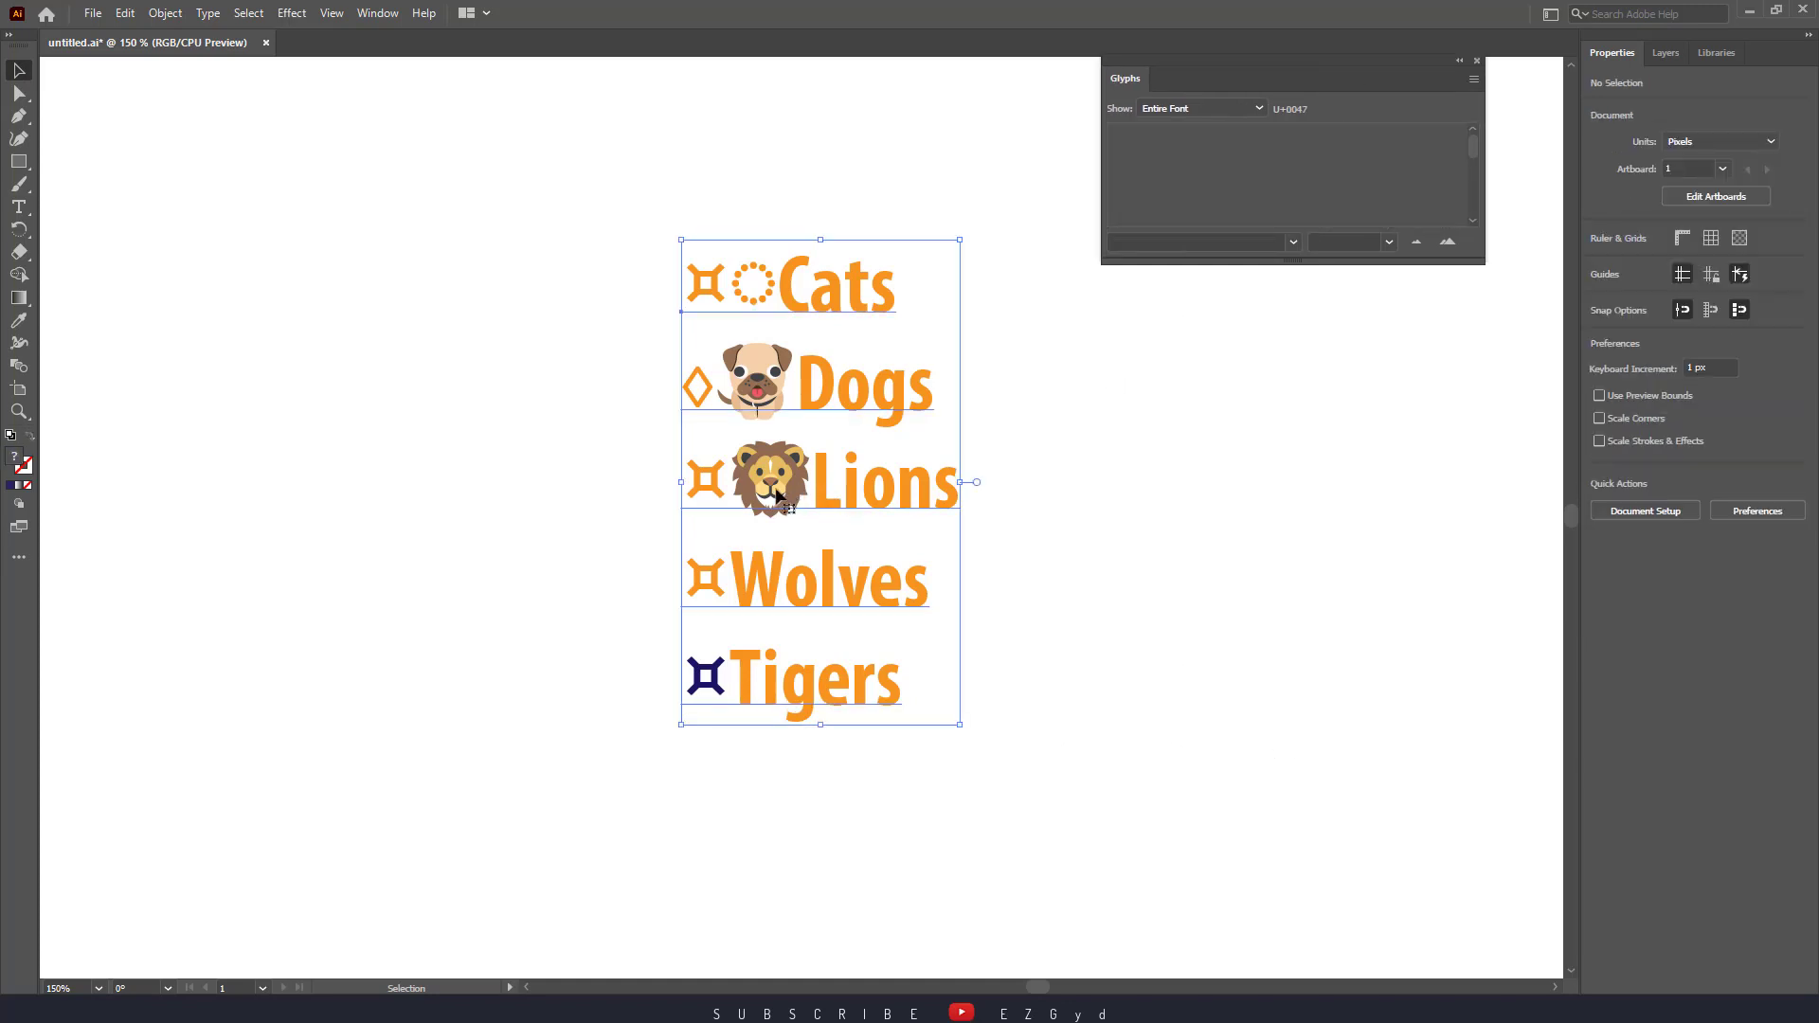
double_click(789, 502)
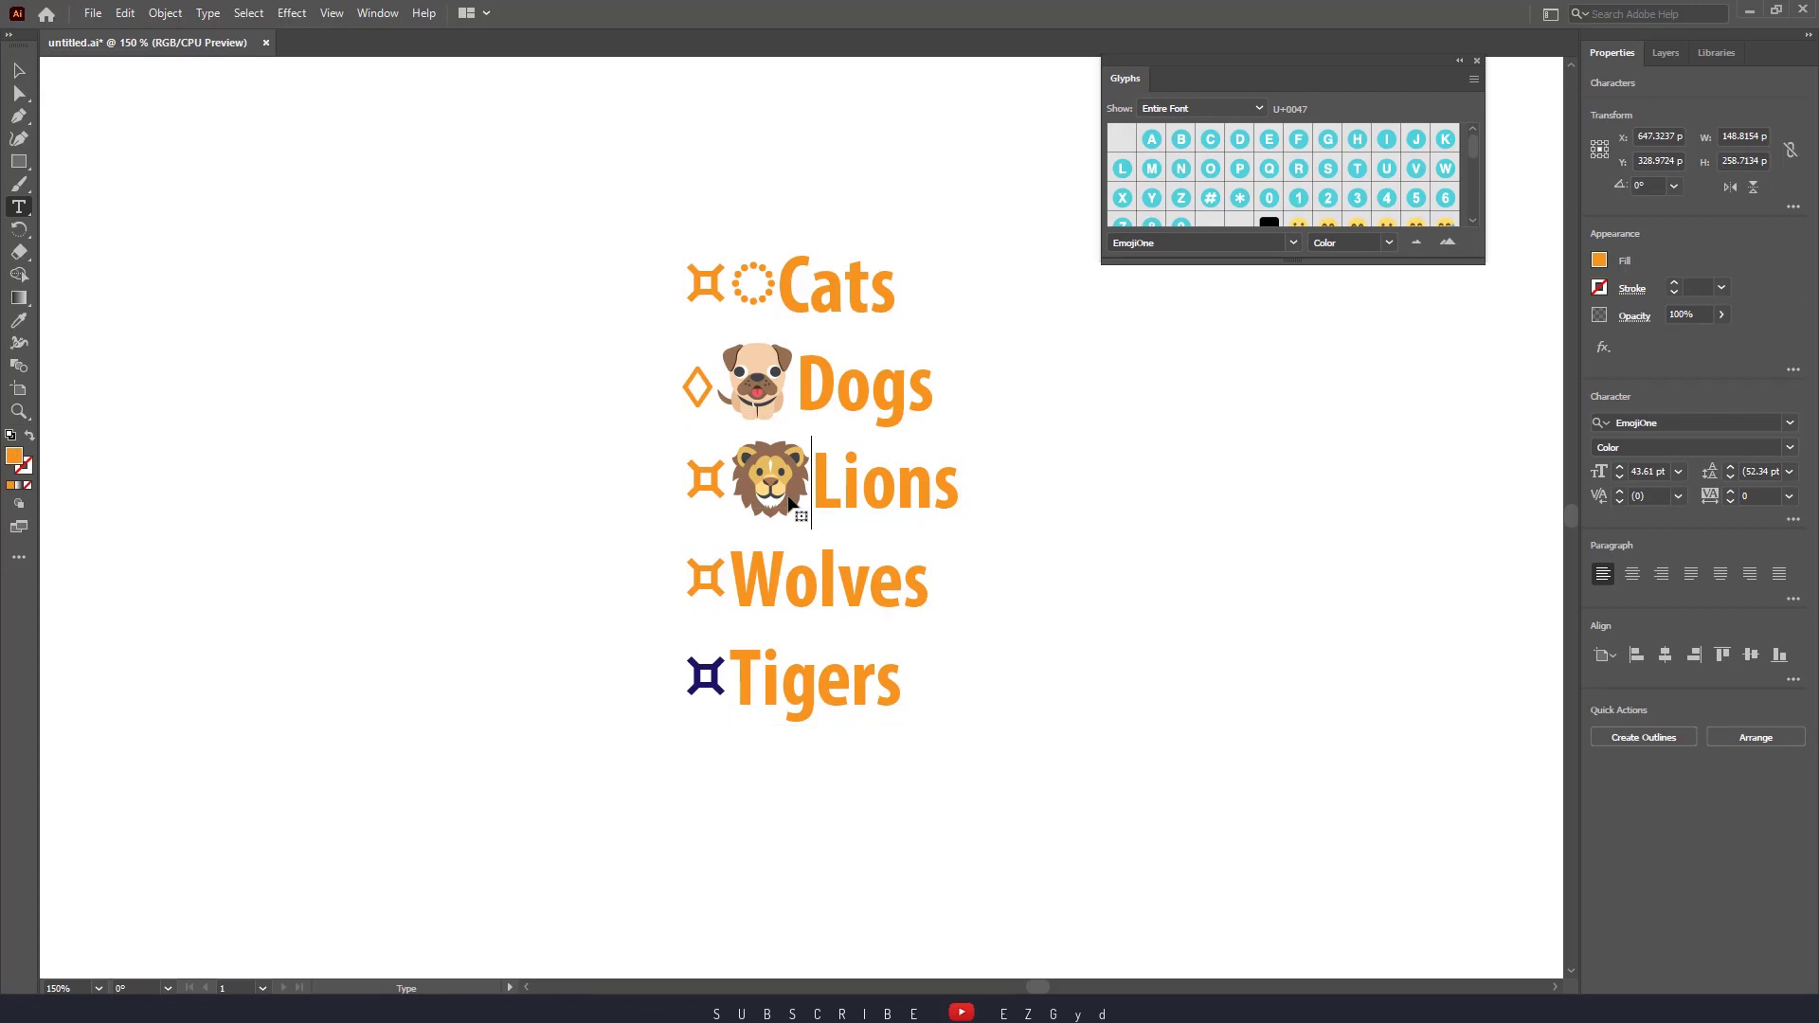
key(BackSpace)
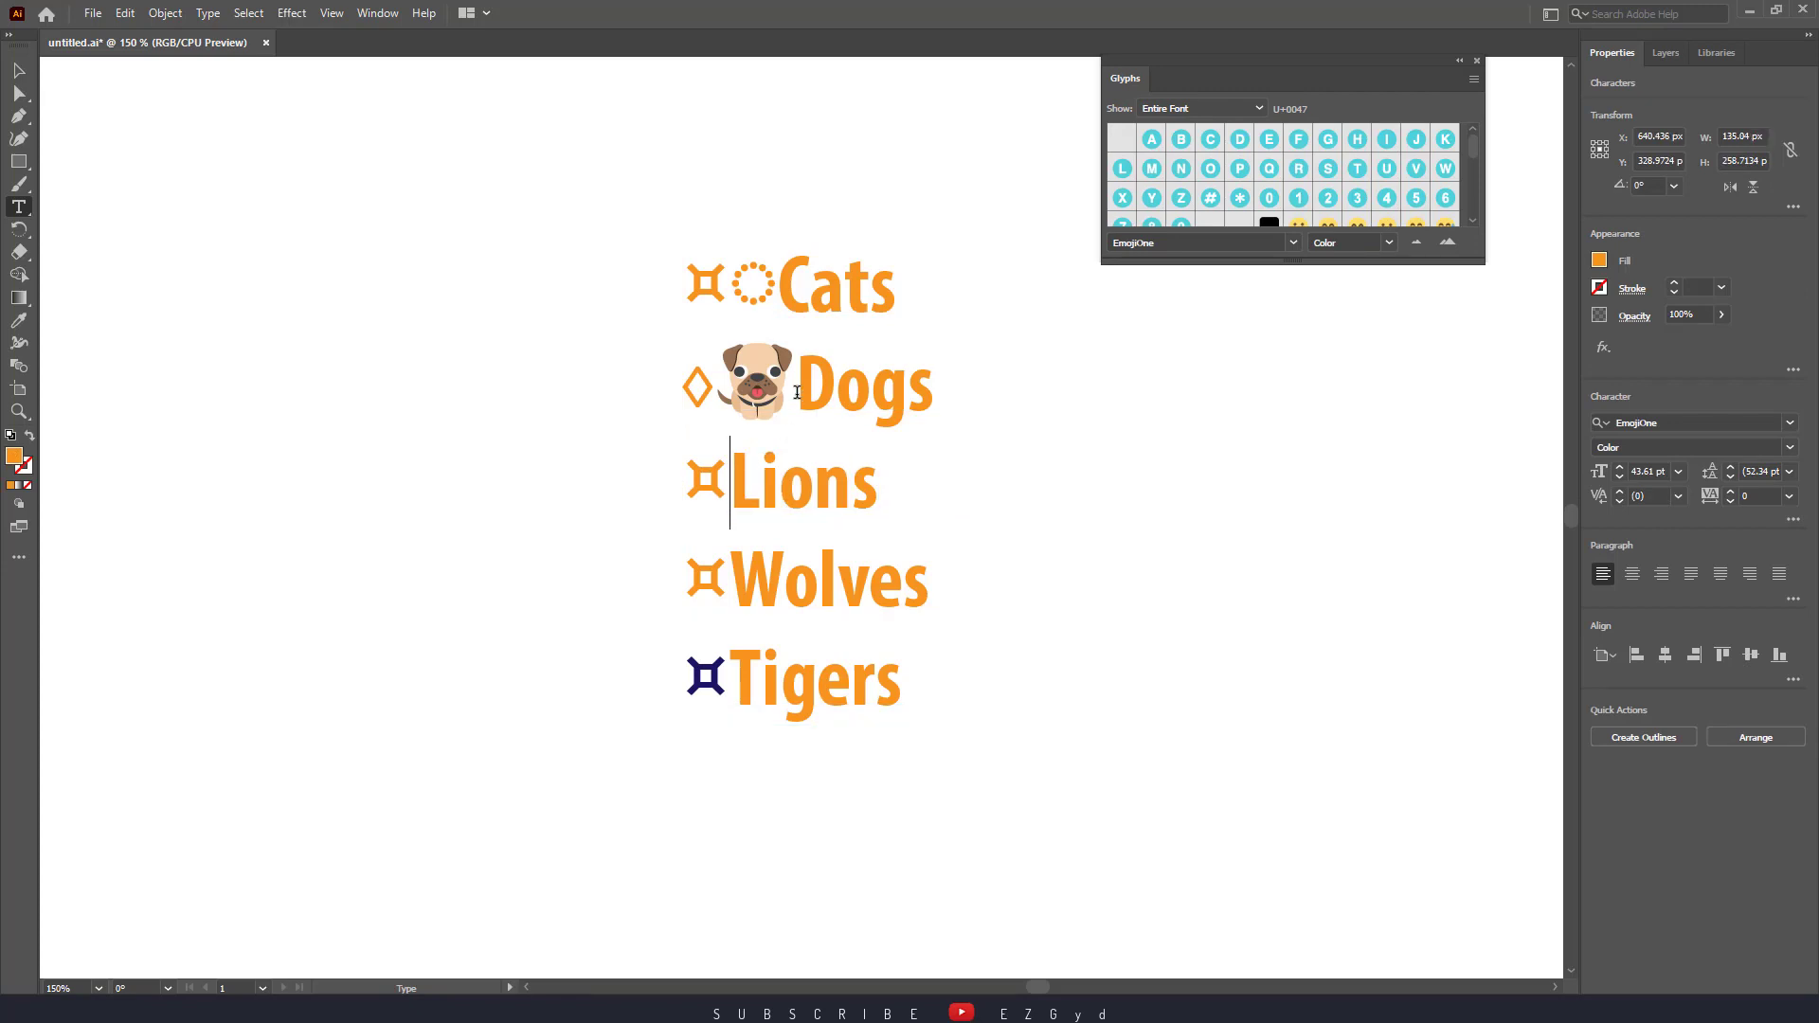
click(797, 392)
key(BackSpace)
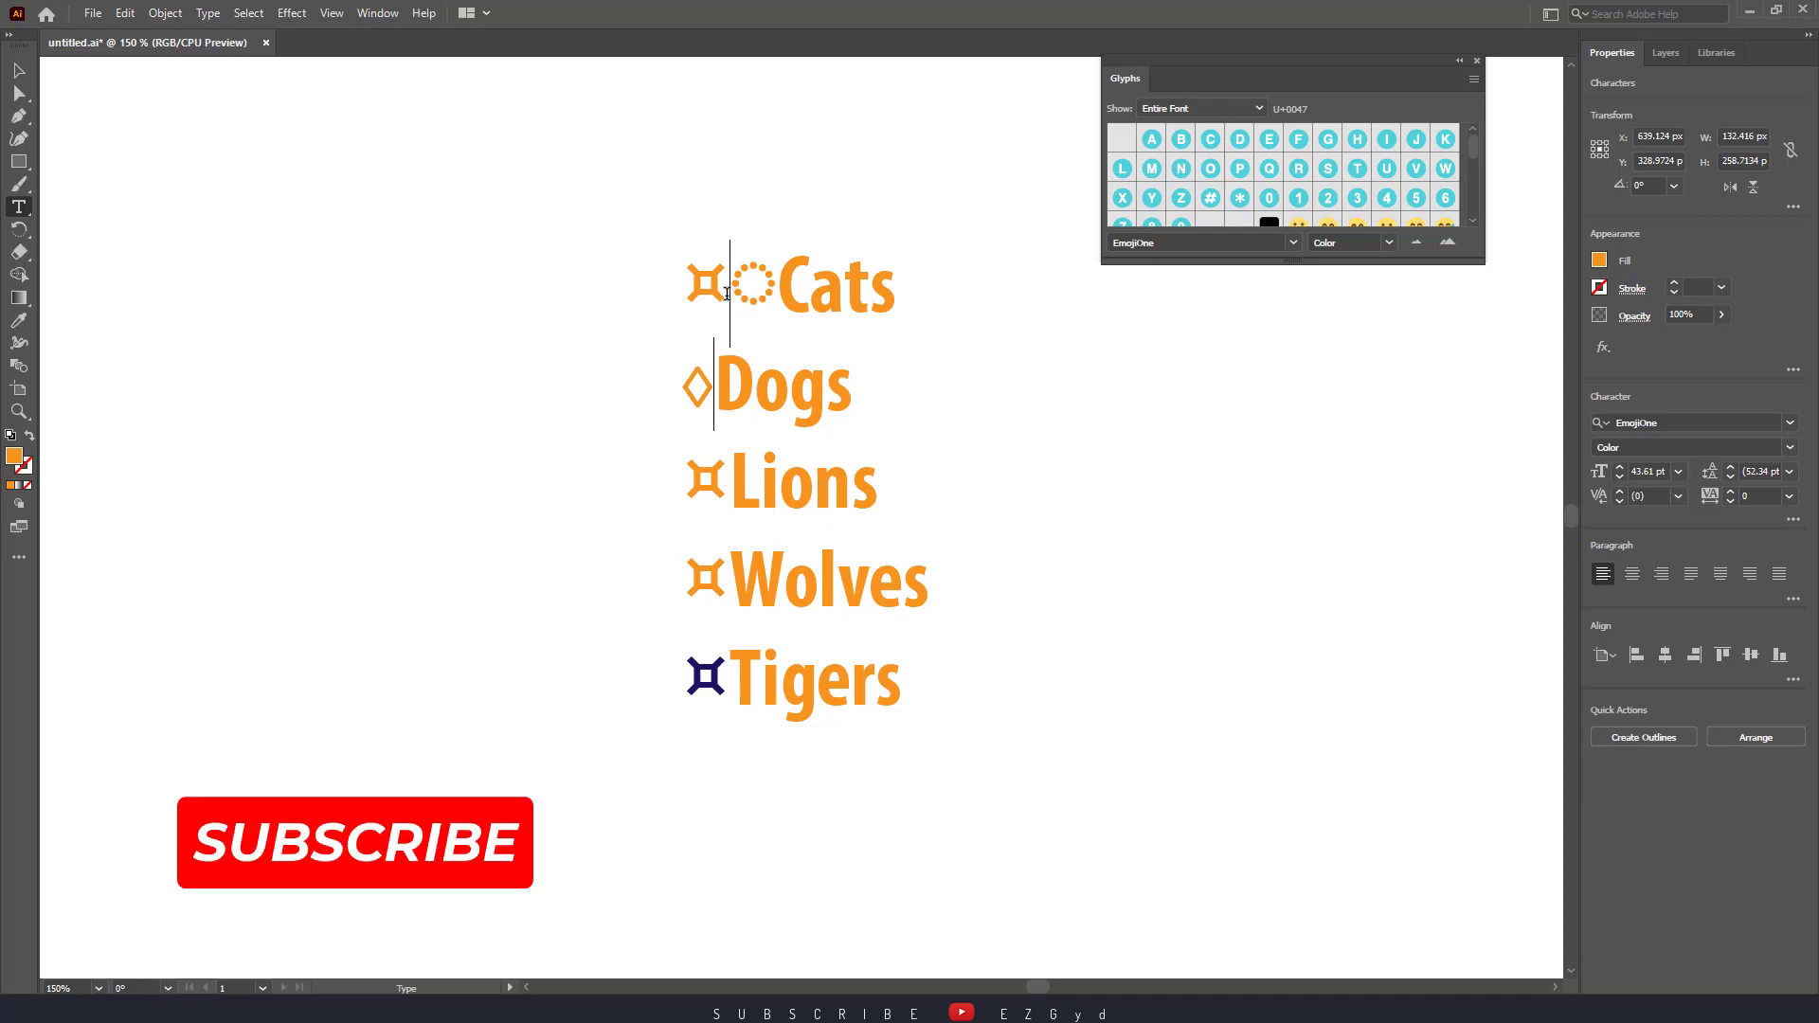
key(BackSpace)
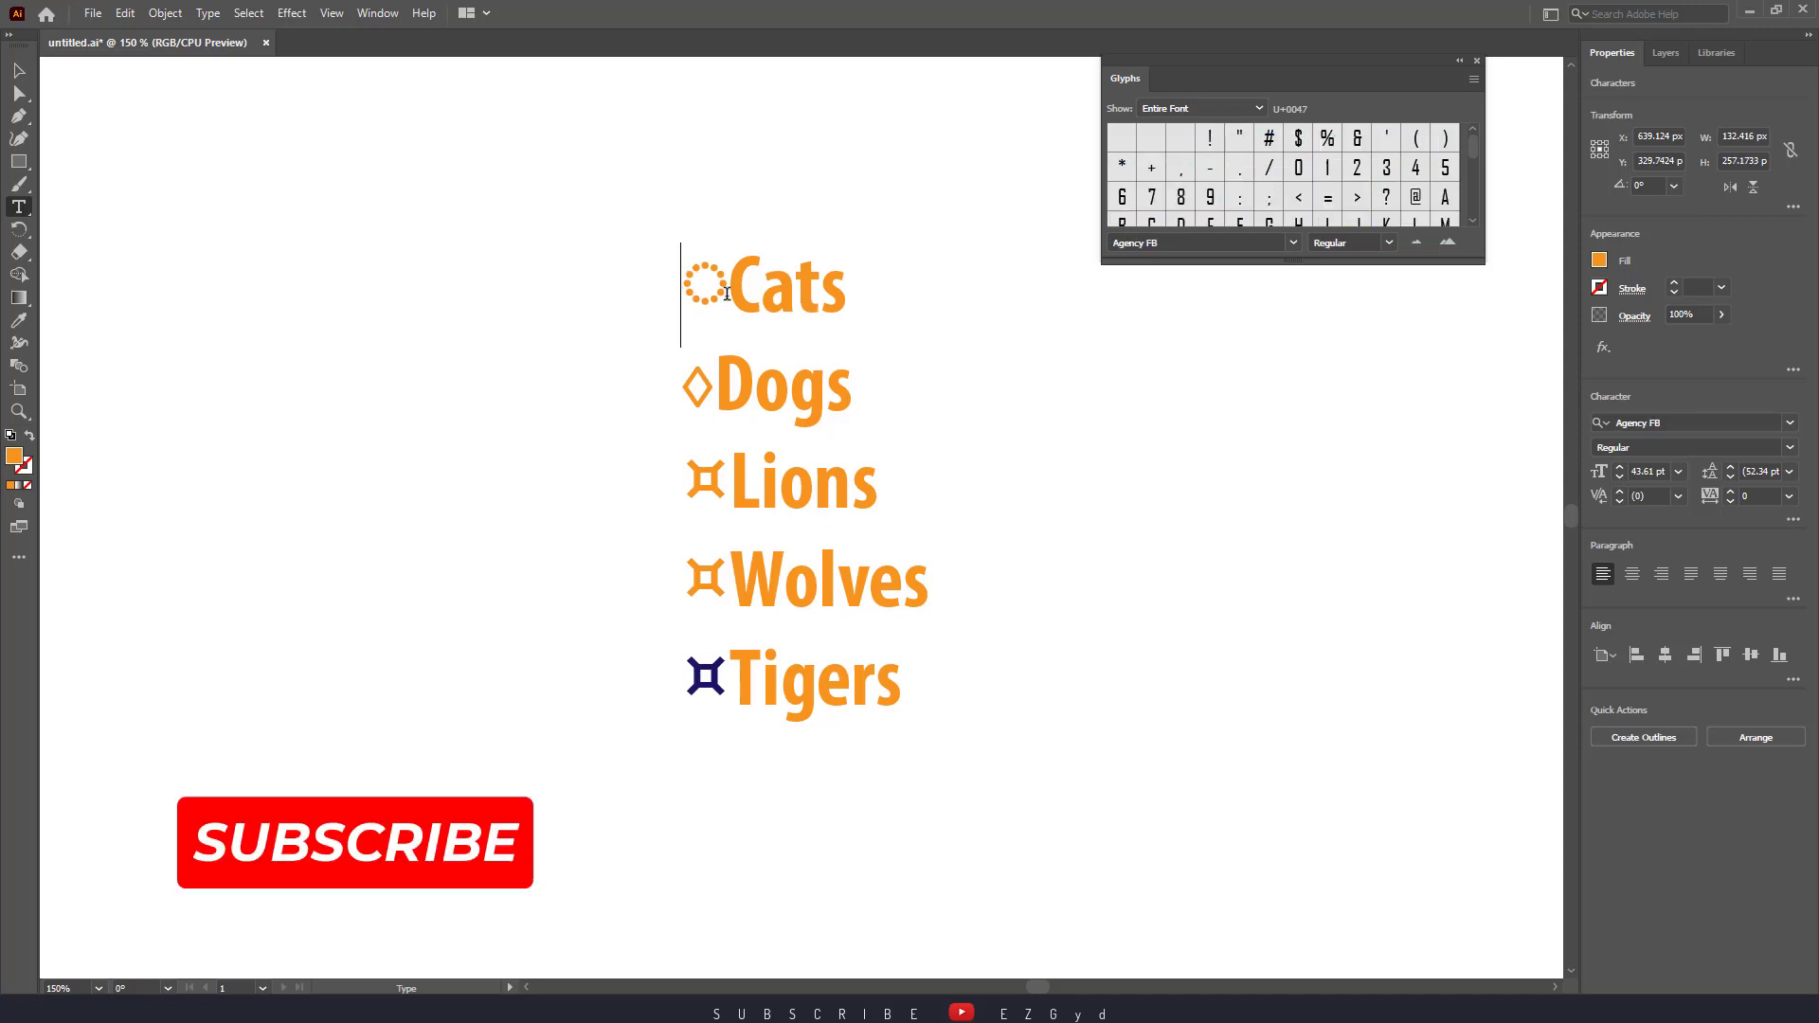
- Leave text editing with nothing selected and close the Glyphs panel
click(18, 70)
click(995, 776)
drag(1091, 775, 611, 197)
click(1156, 519)
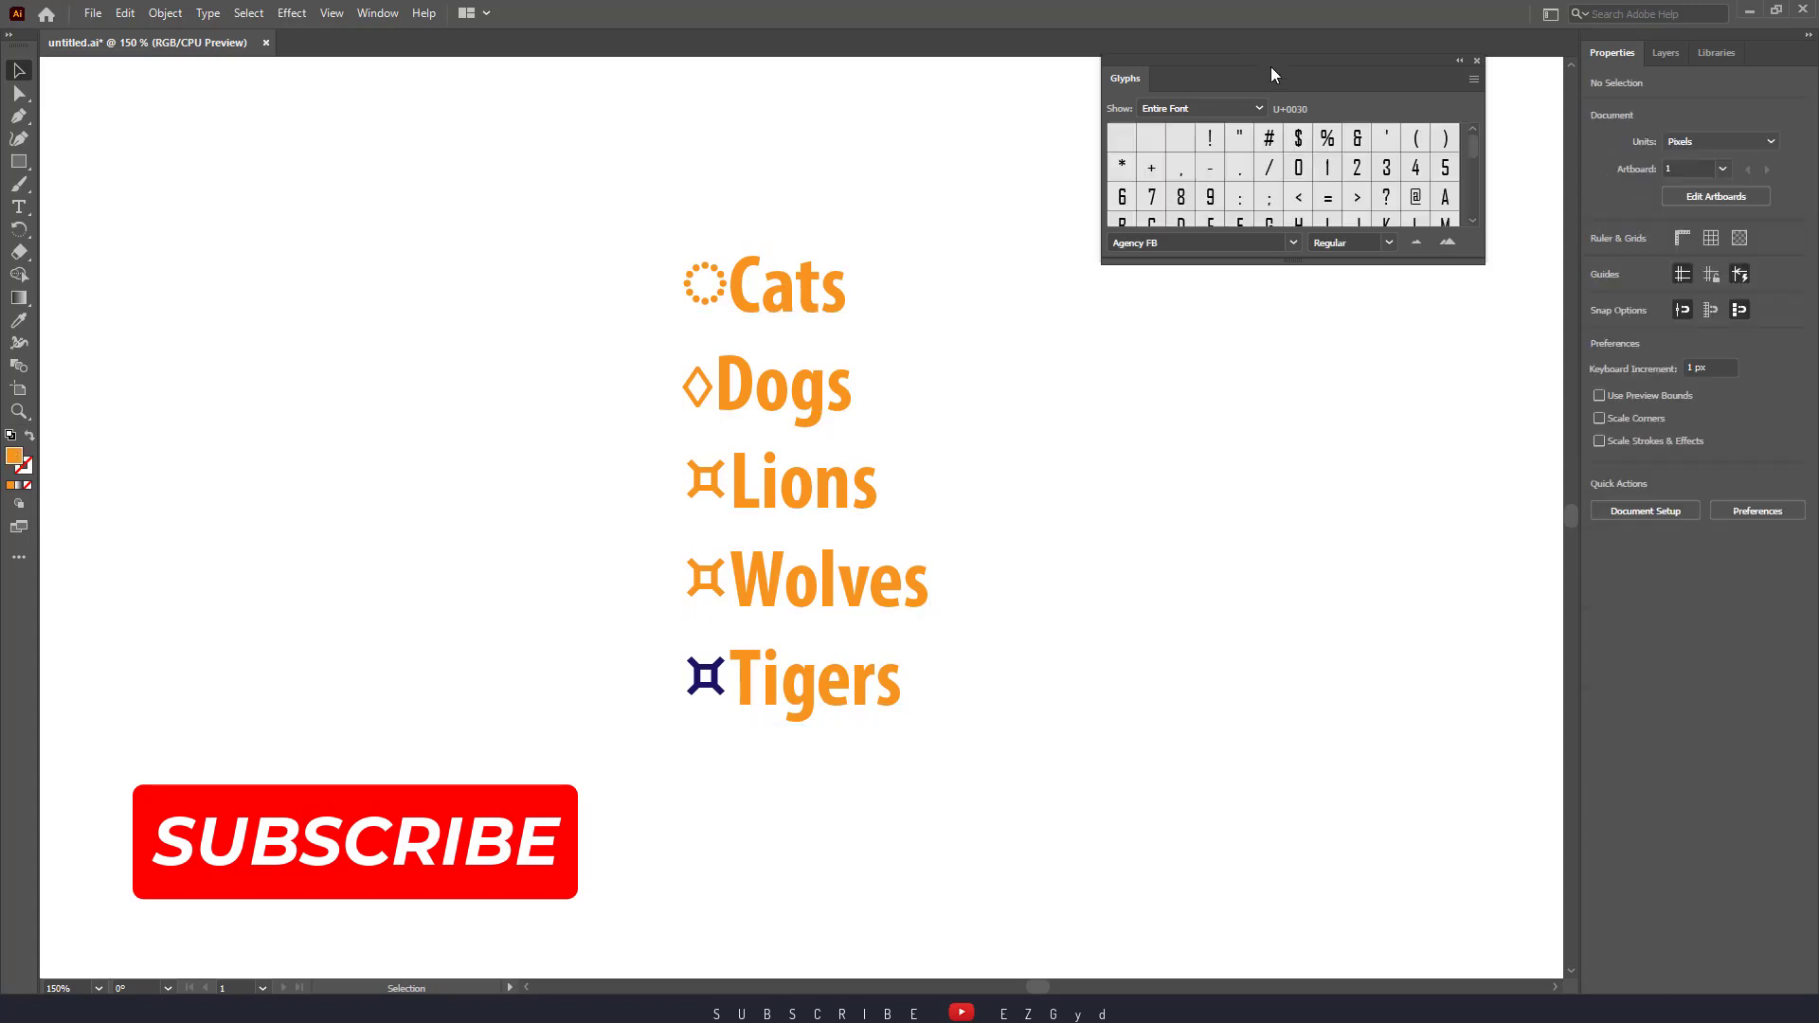
drag(1271, 66, 1246, 168)
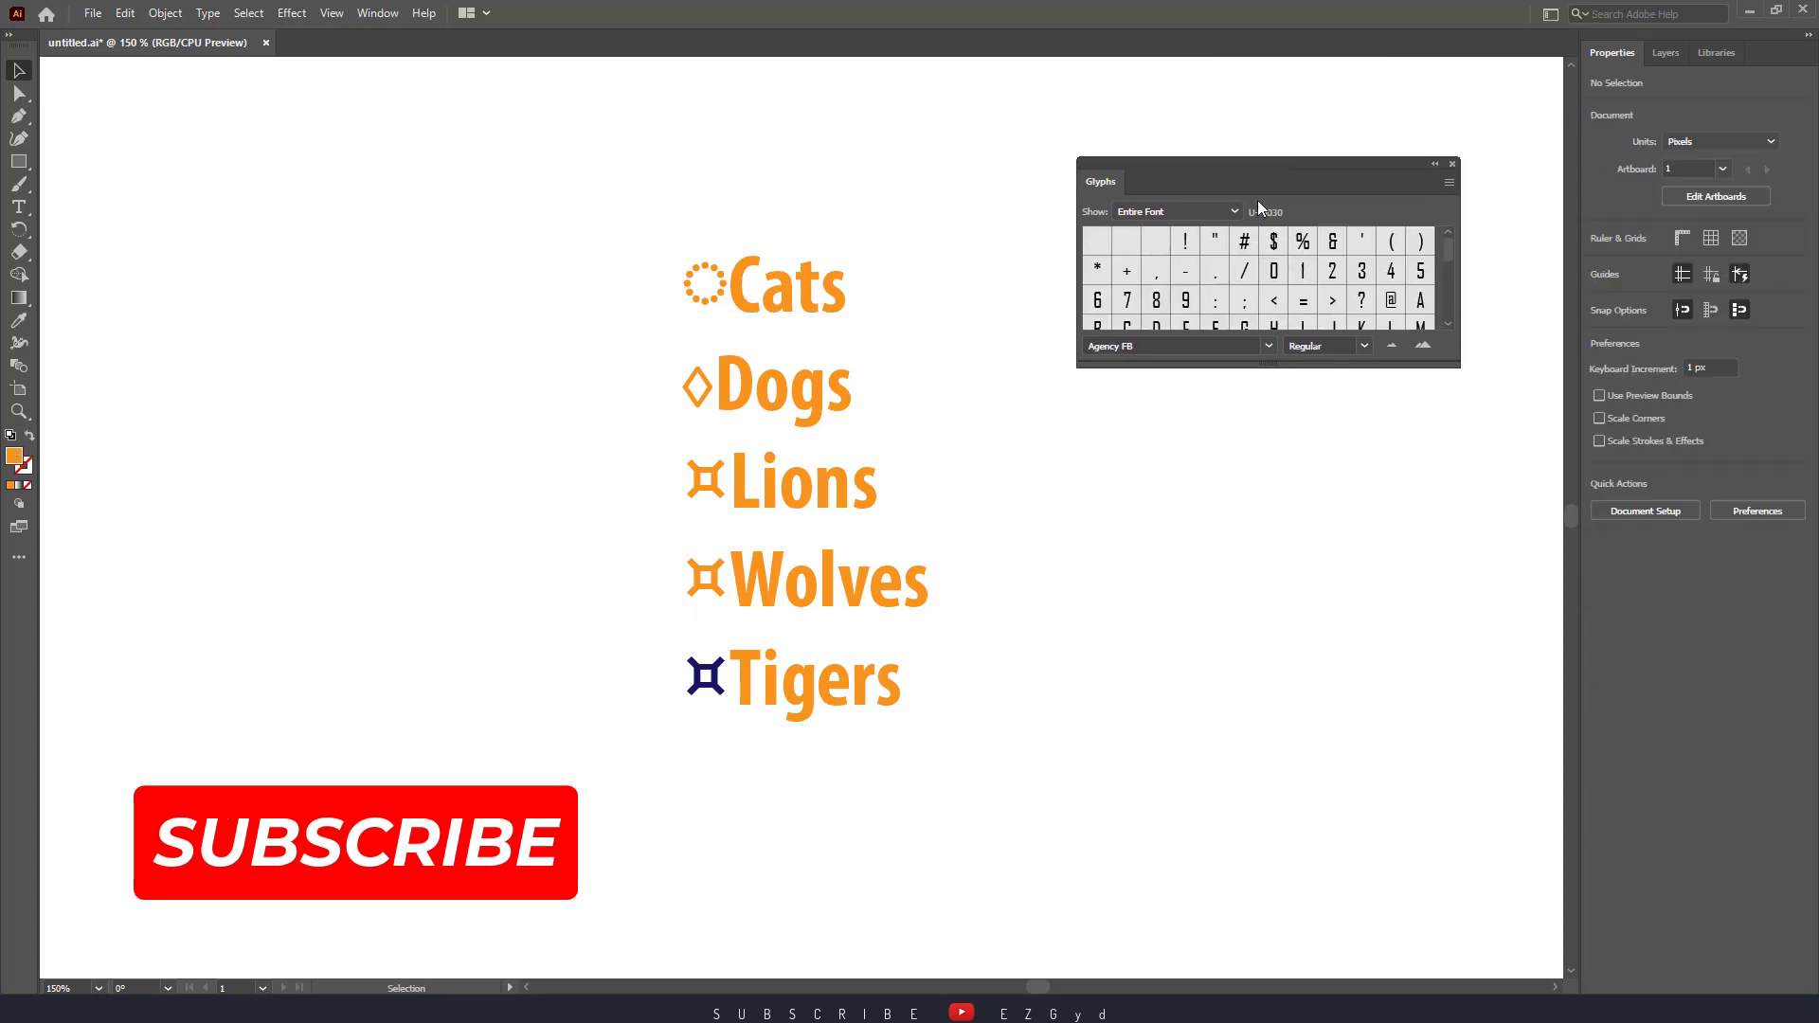
click(1452, 165)
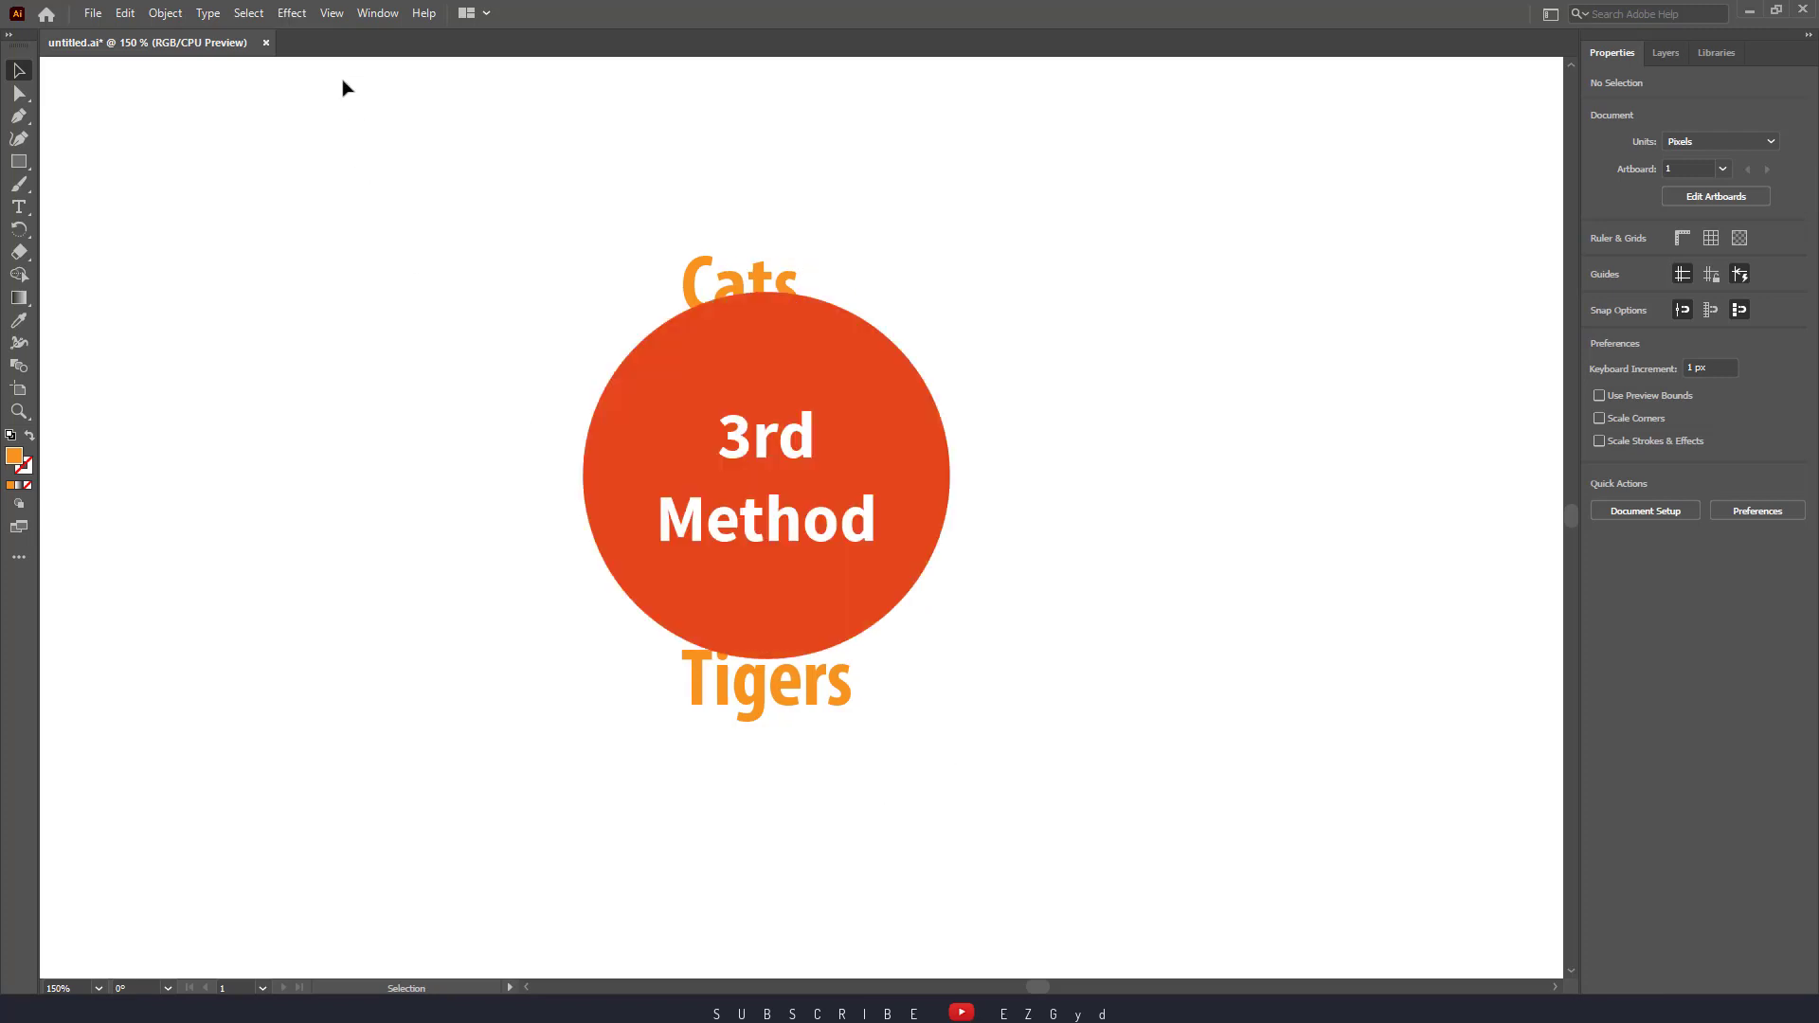
click(377, 14)
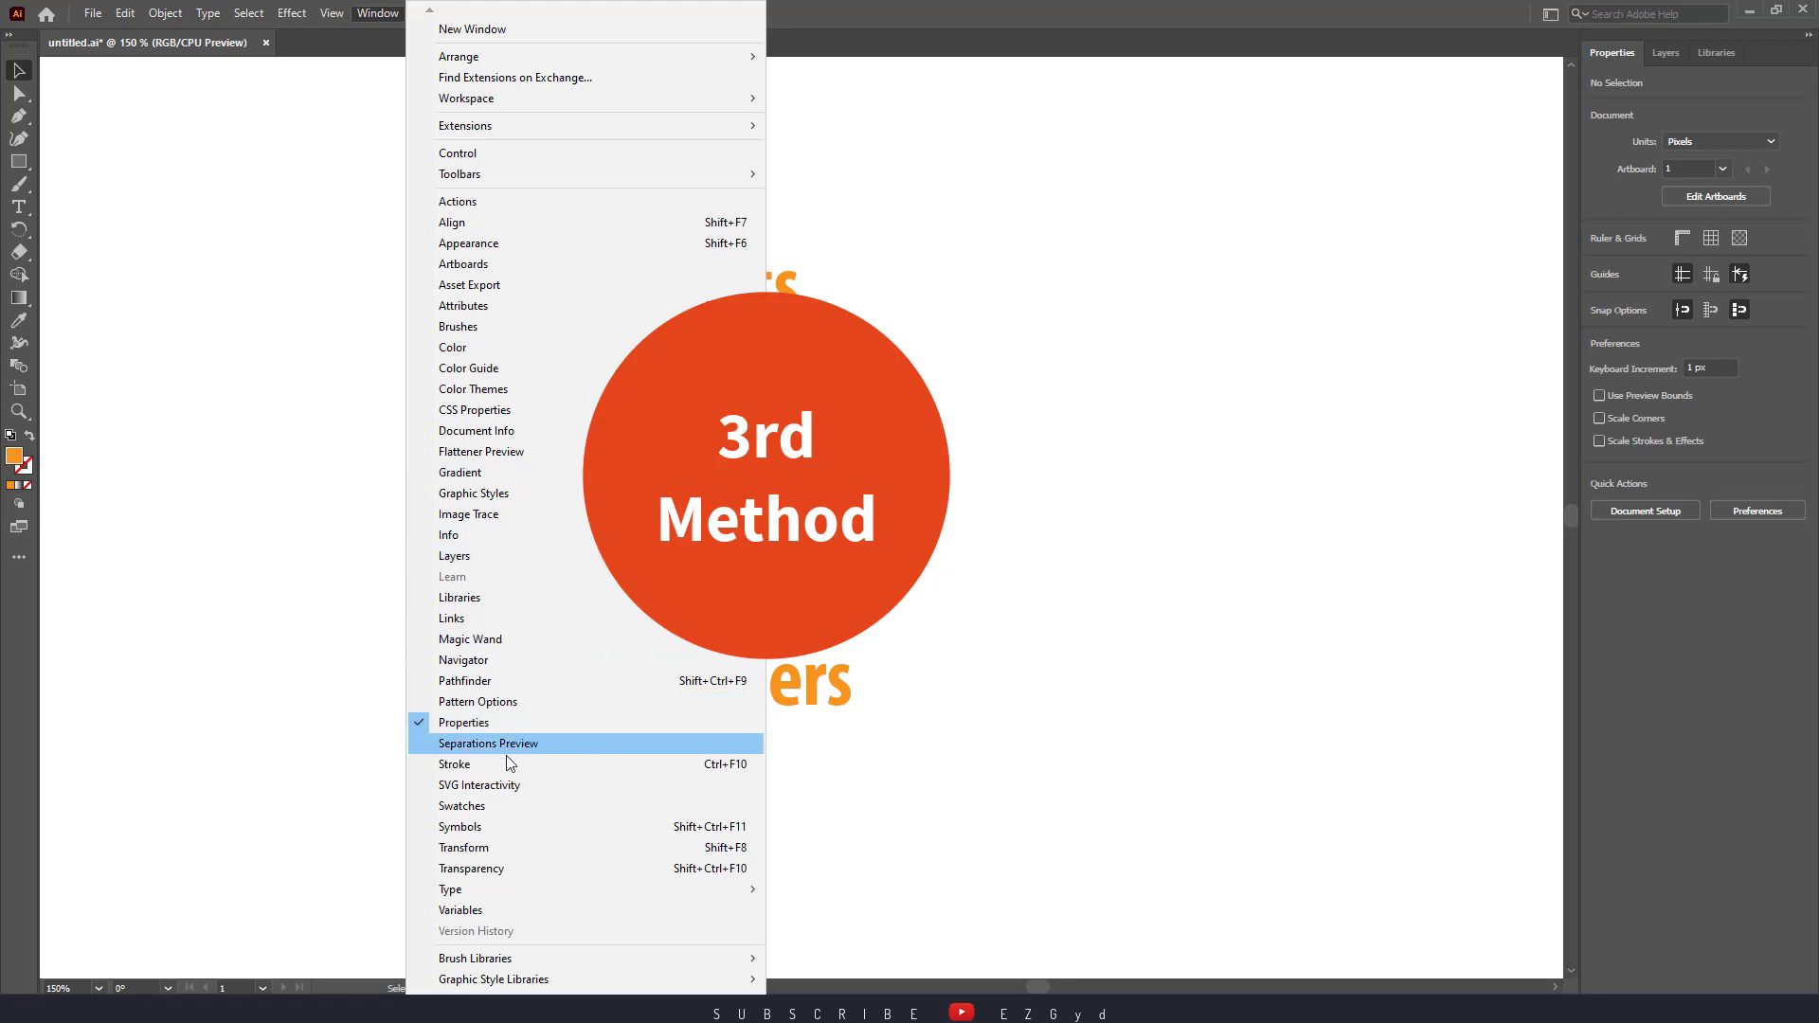
click(508, 828)
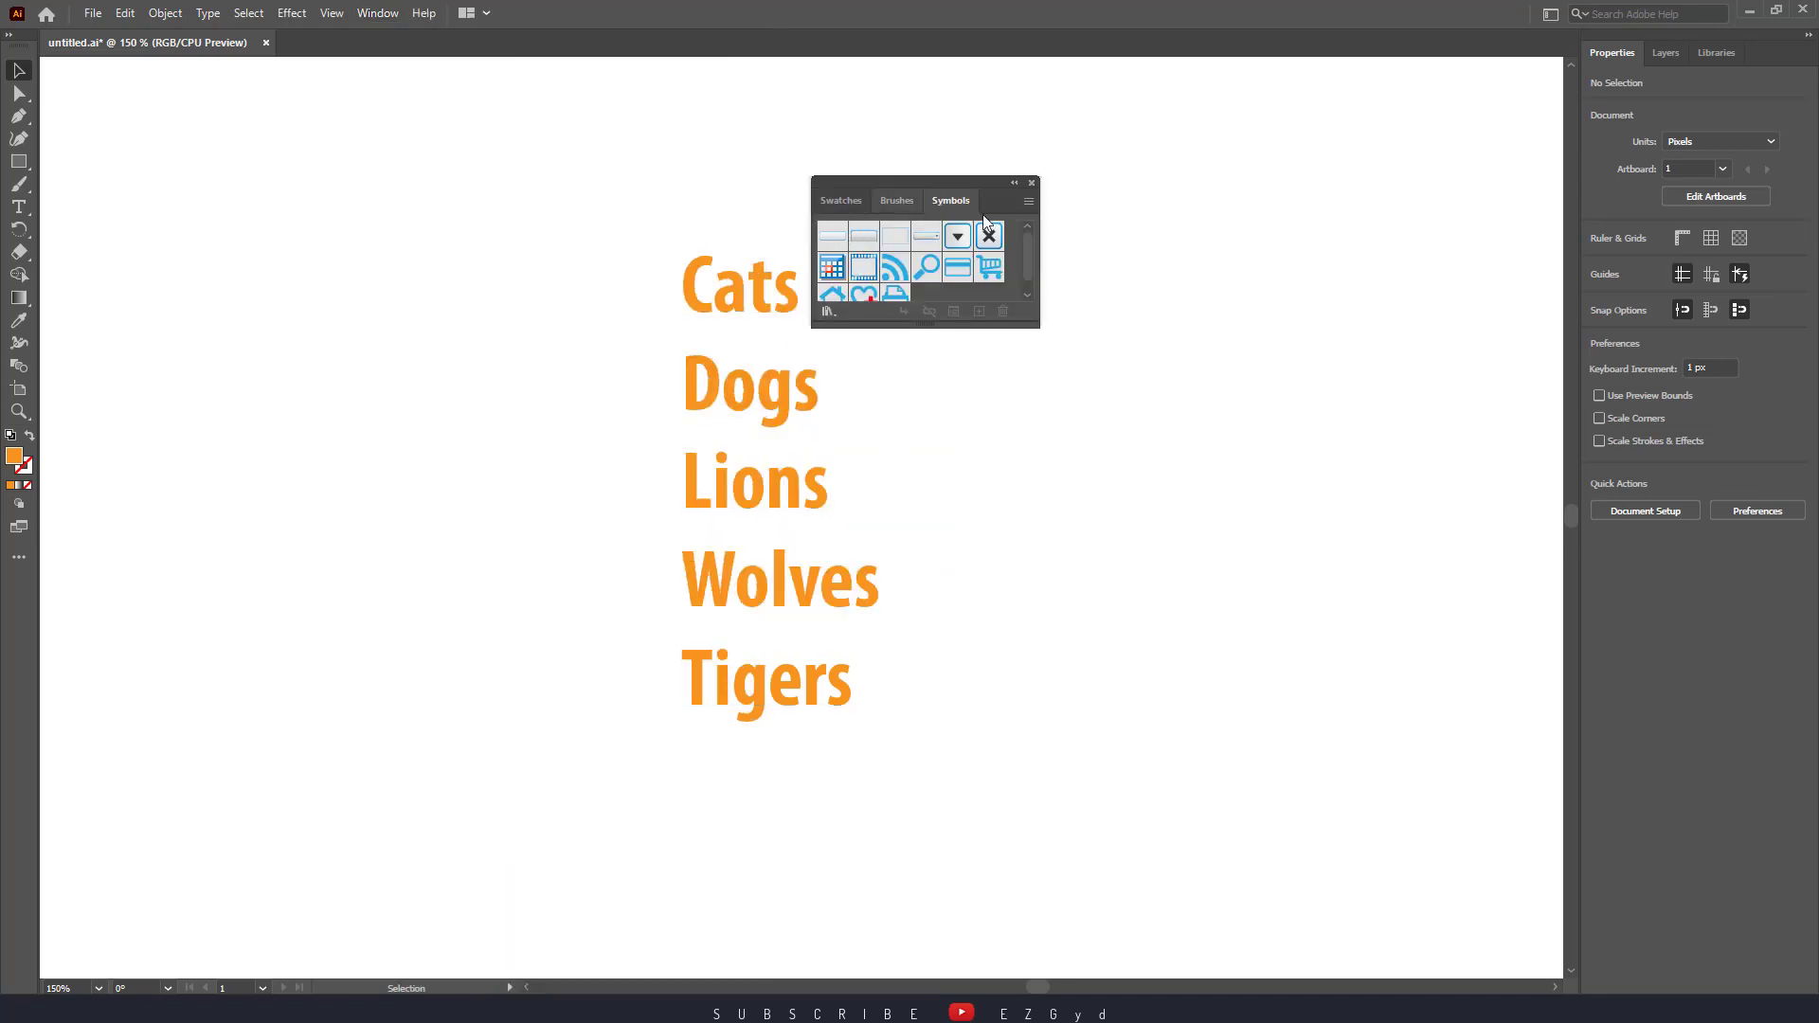
mouse_move(912, 185)
mouse_down()
mouse_move(1129, 305)
mouse_move(1196, 308)
mouse_up()
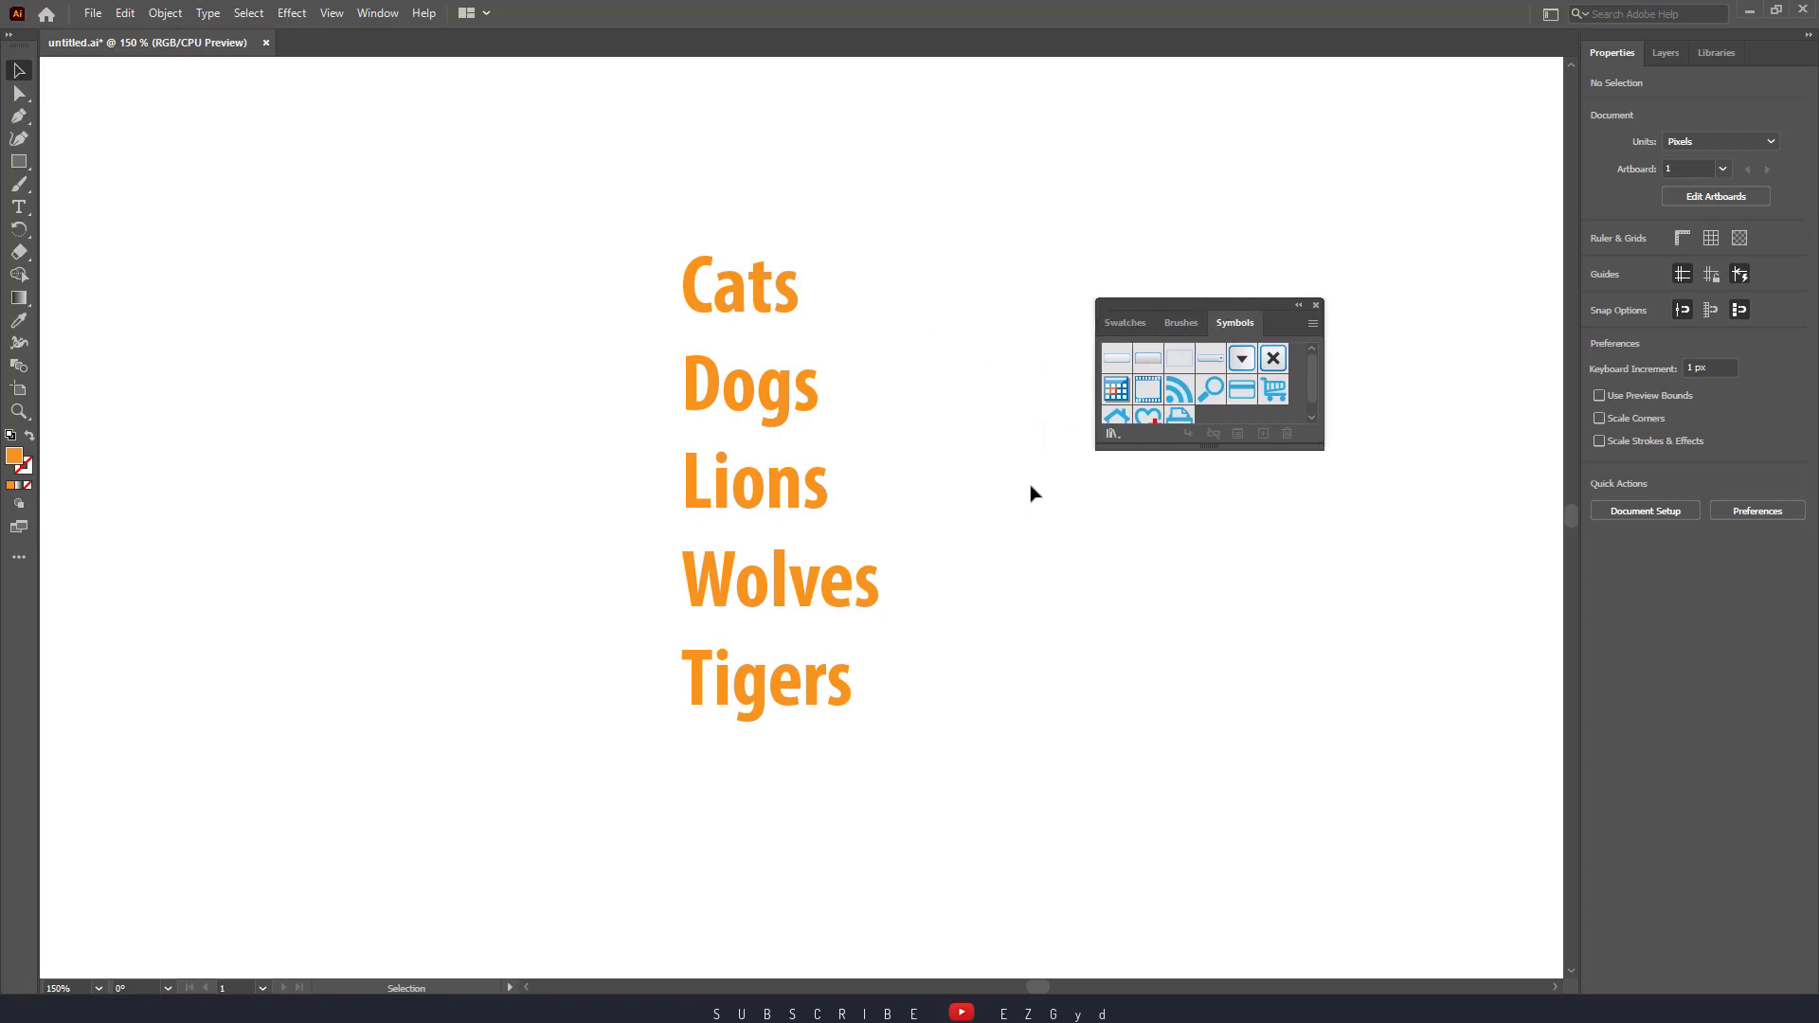
click(1315, 306)
- Open the 3D Symbols library and place its red check mark beside the "Dogs" and "Lions" lines, about 109 by 84 px
click(377, 13)
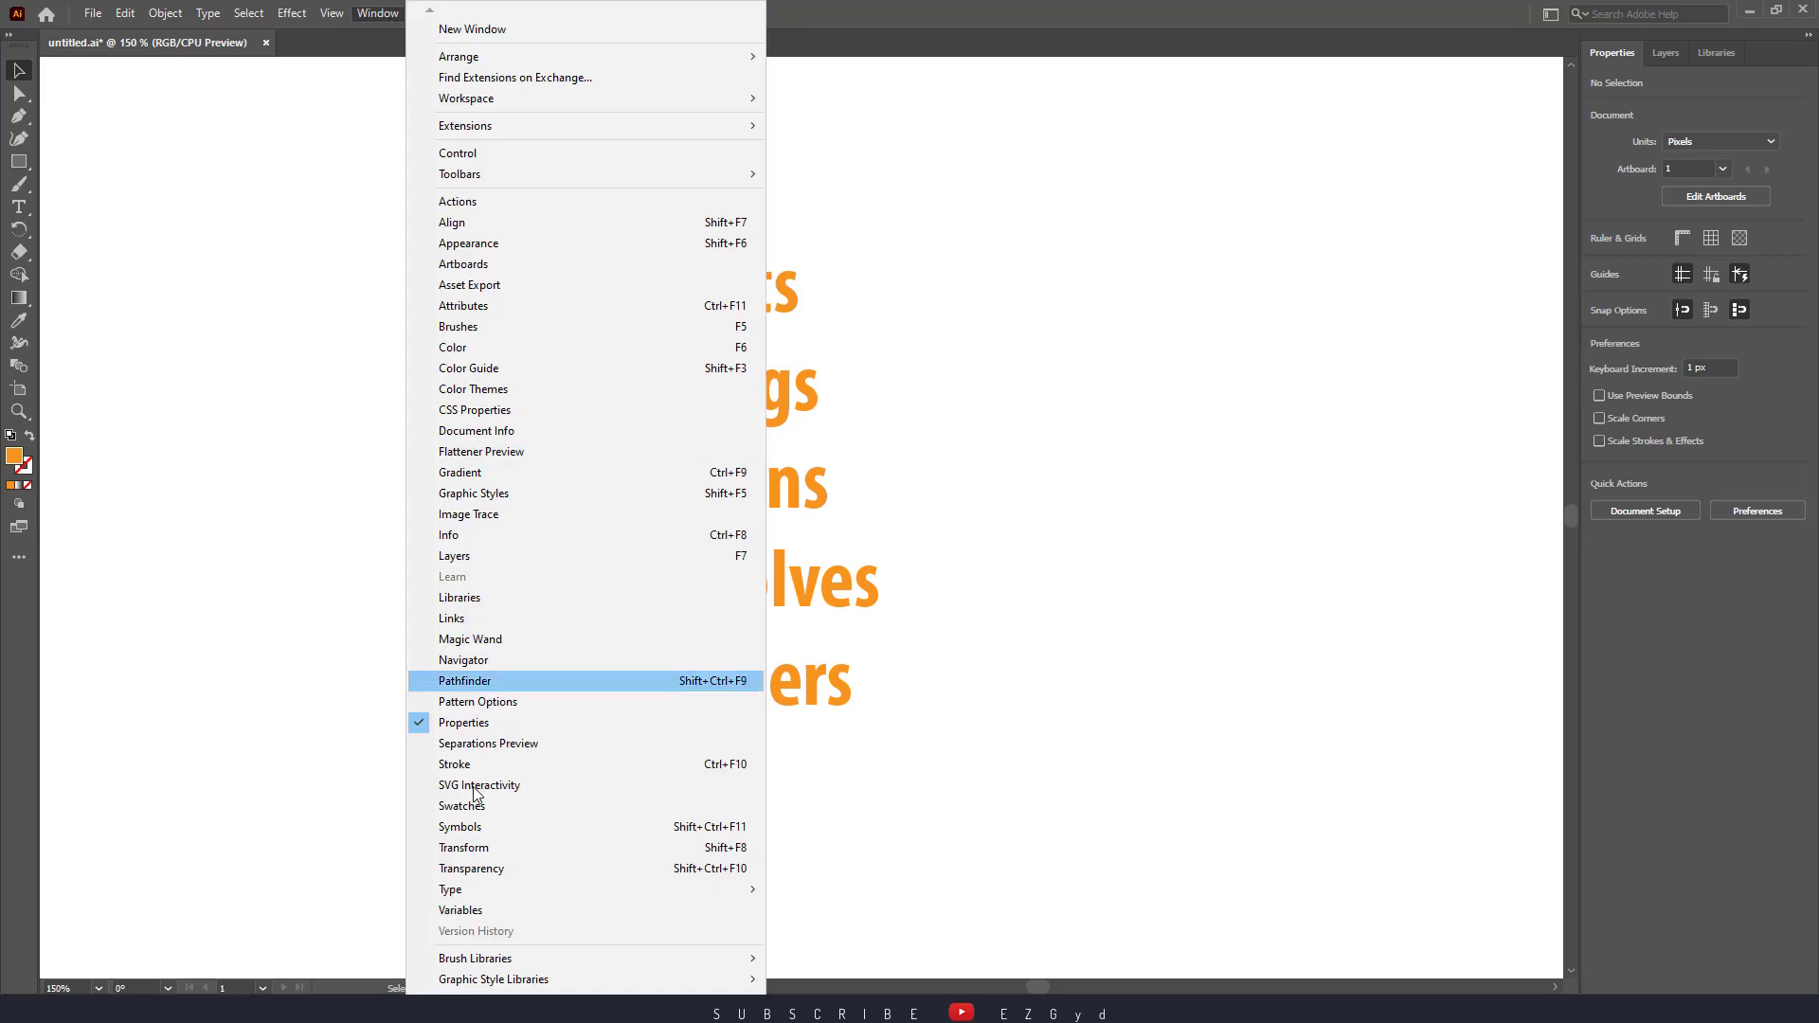
scroll(586, 502, down, 2)
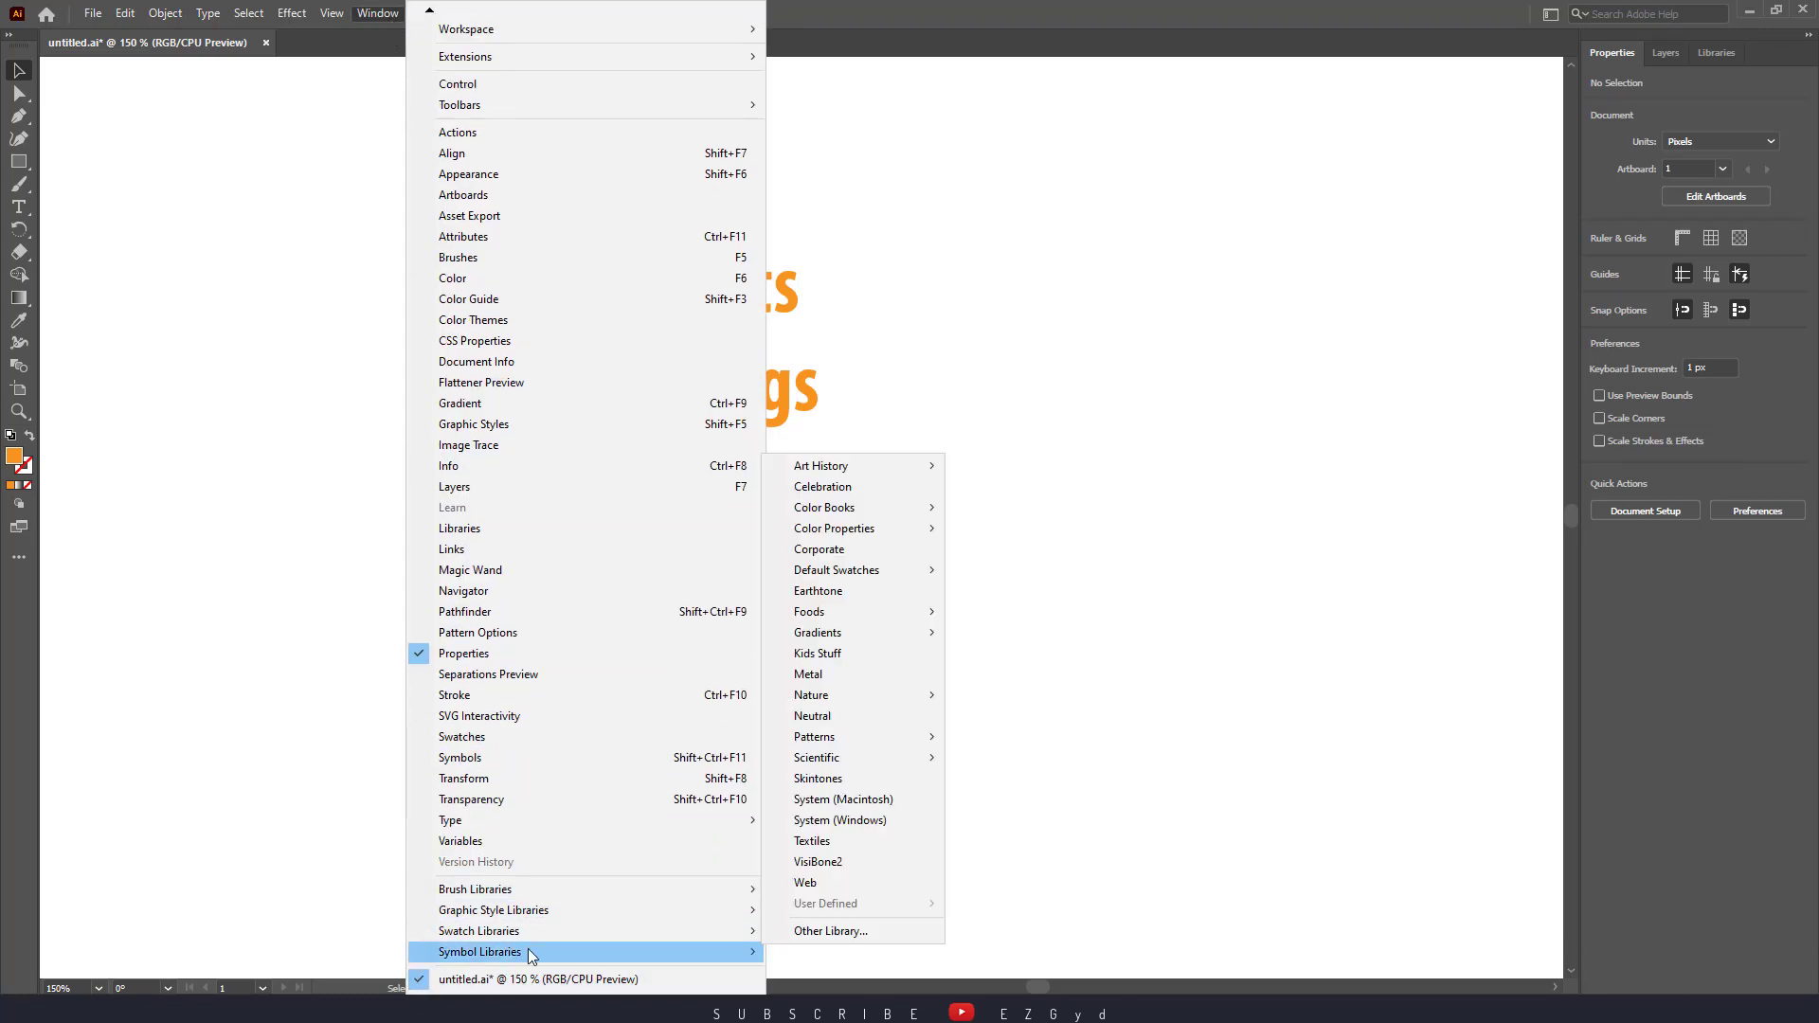
mouse_move(701, 950)
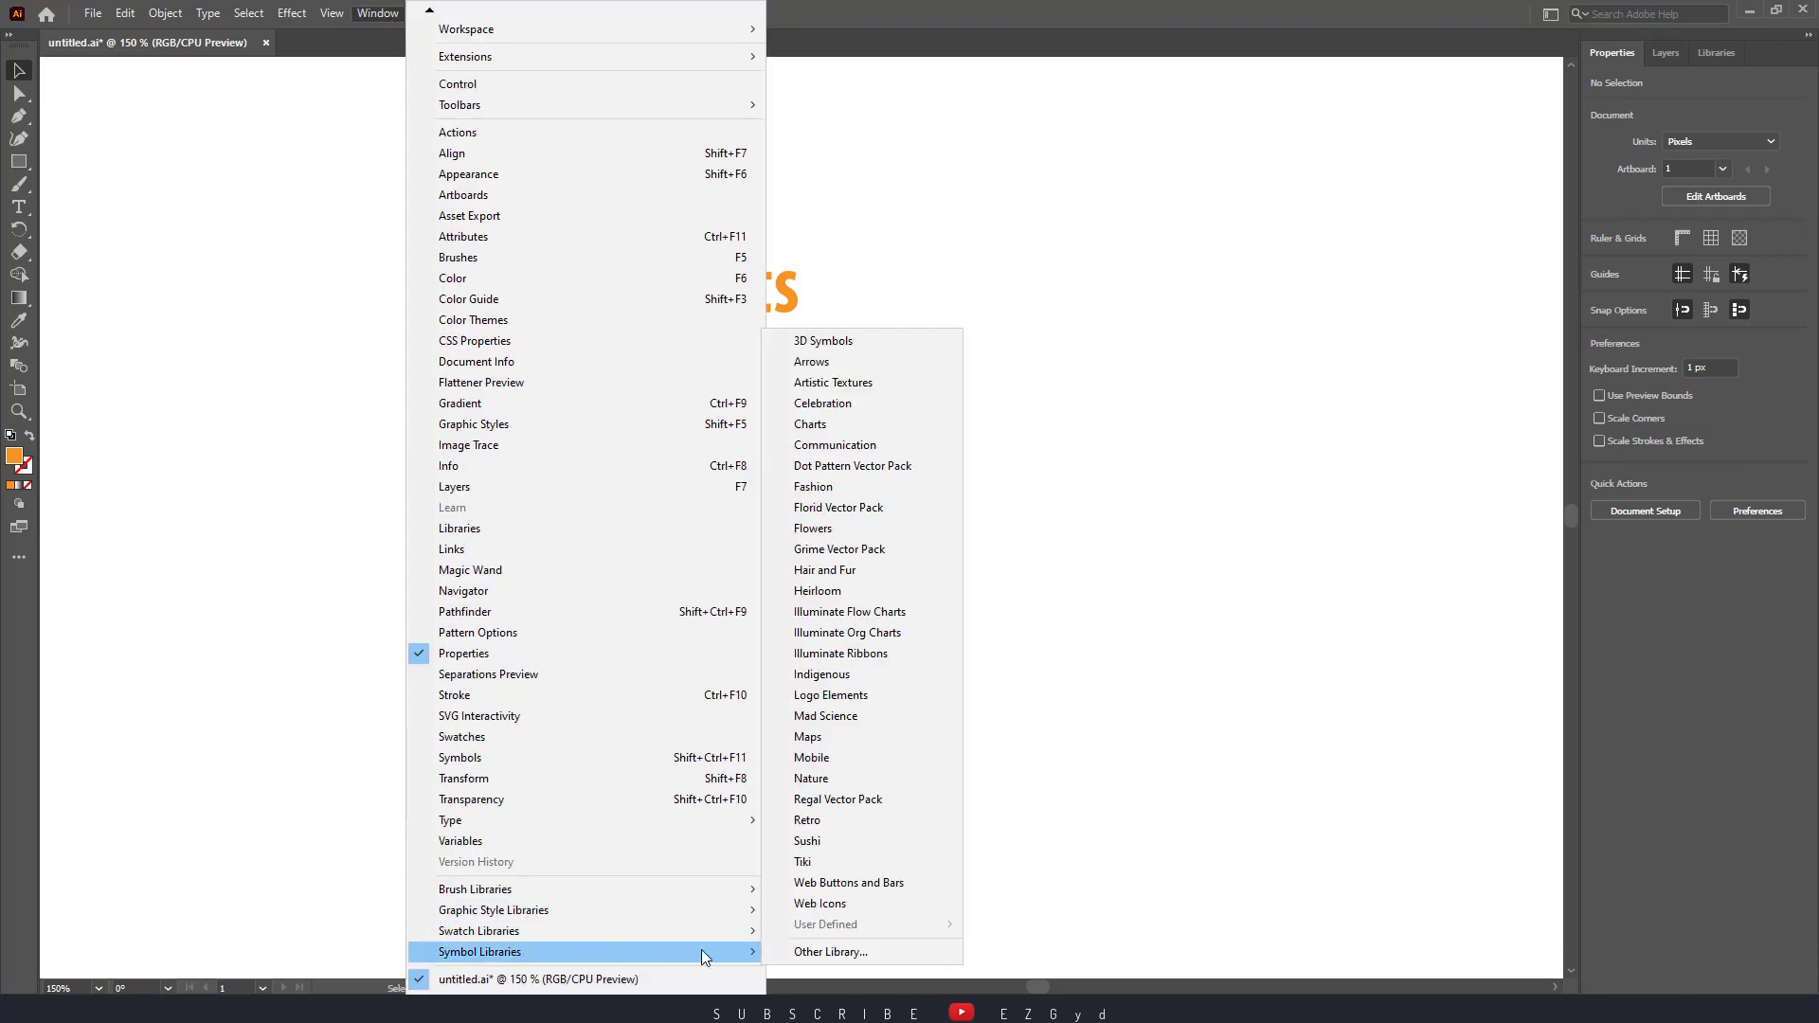
click(851, 340)
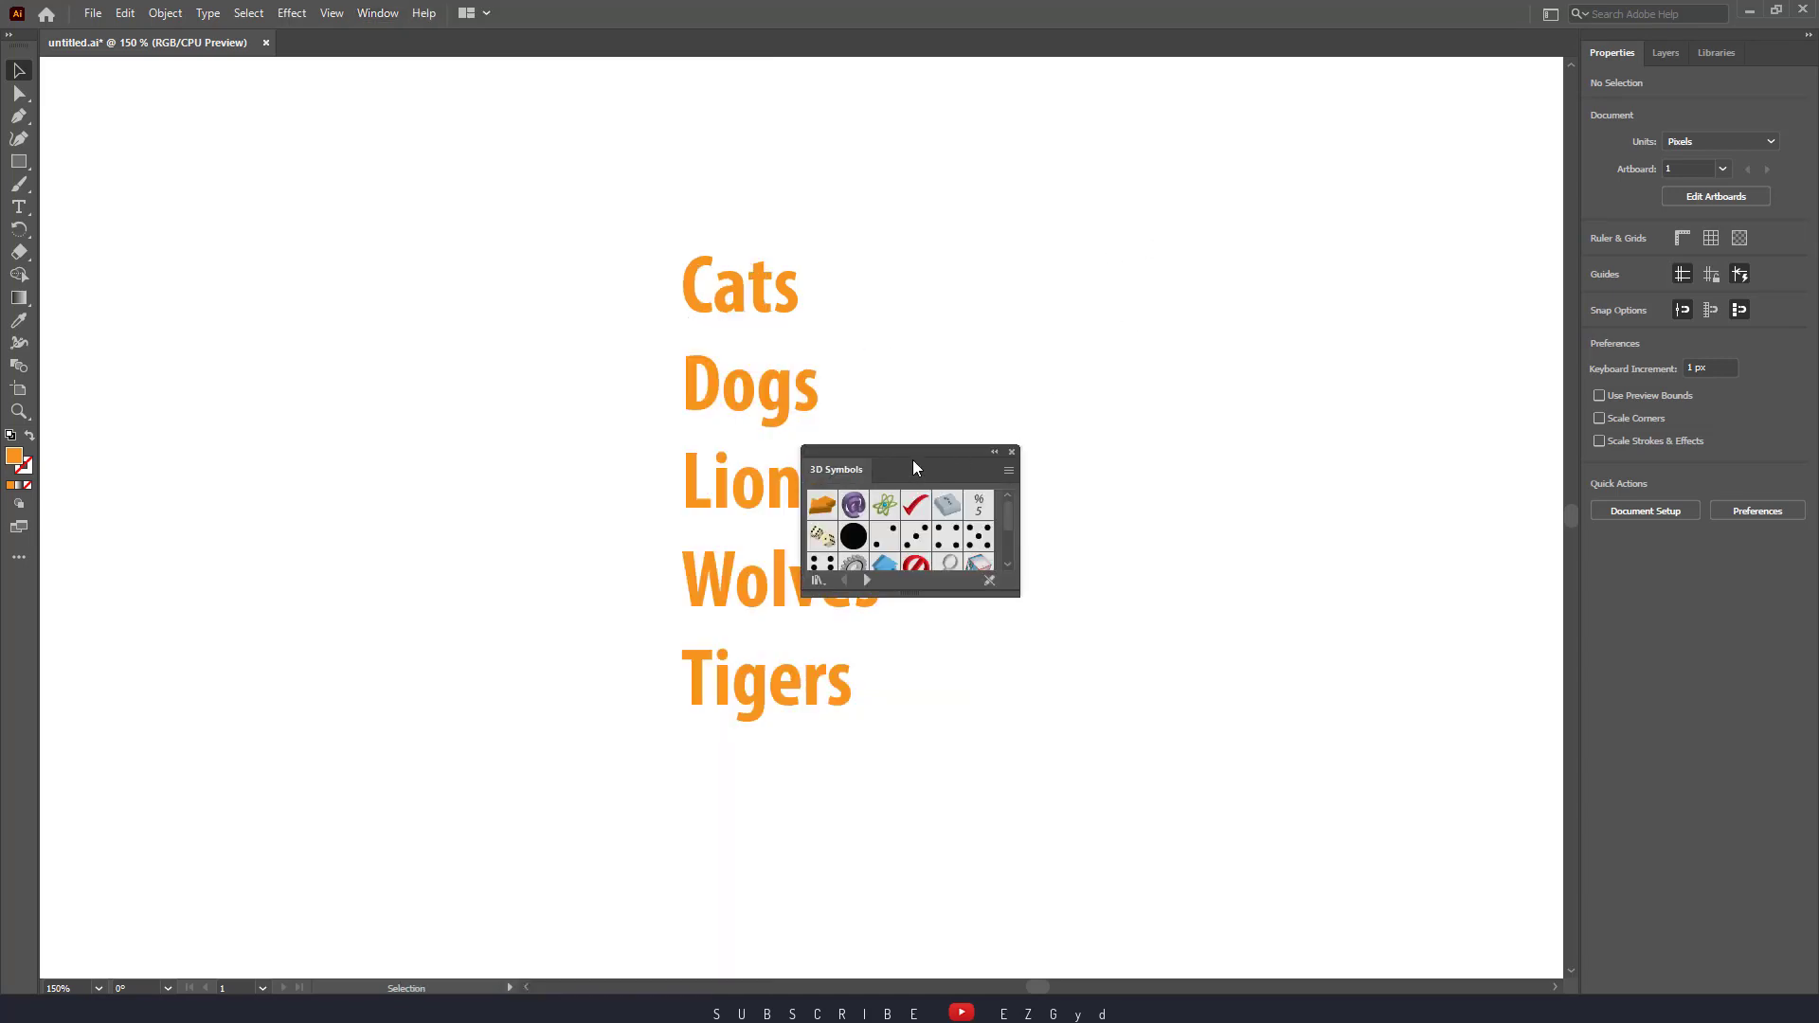
drag(912, 458, 589, 431)
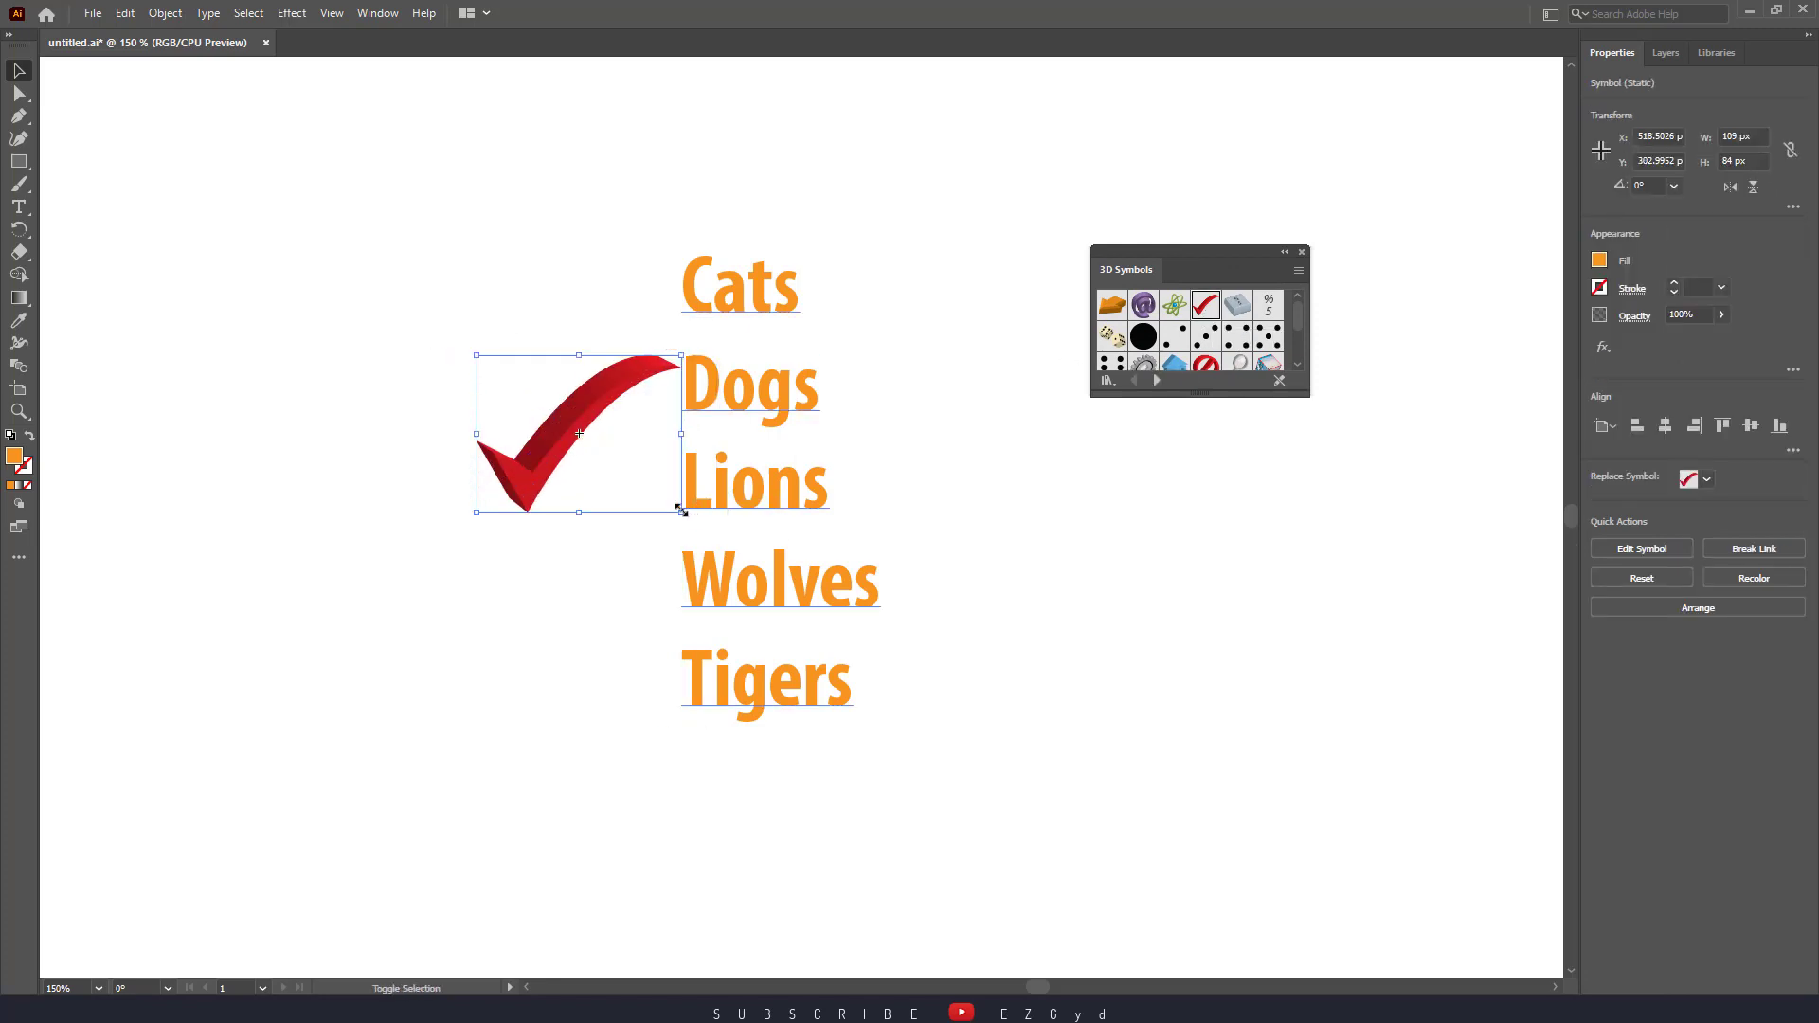
- Scale the check mark down to about 23 by 18 px beside "Dogs", and place a duplicate beside "Cats"
drag(682, 511, 639, 376)
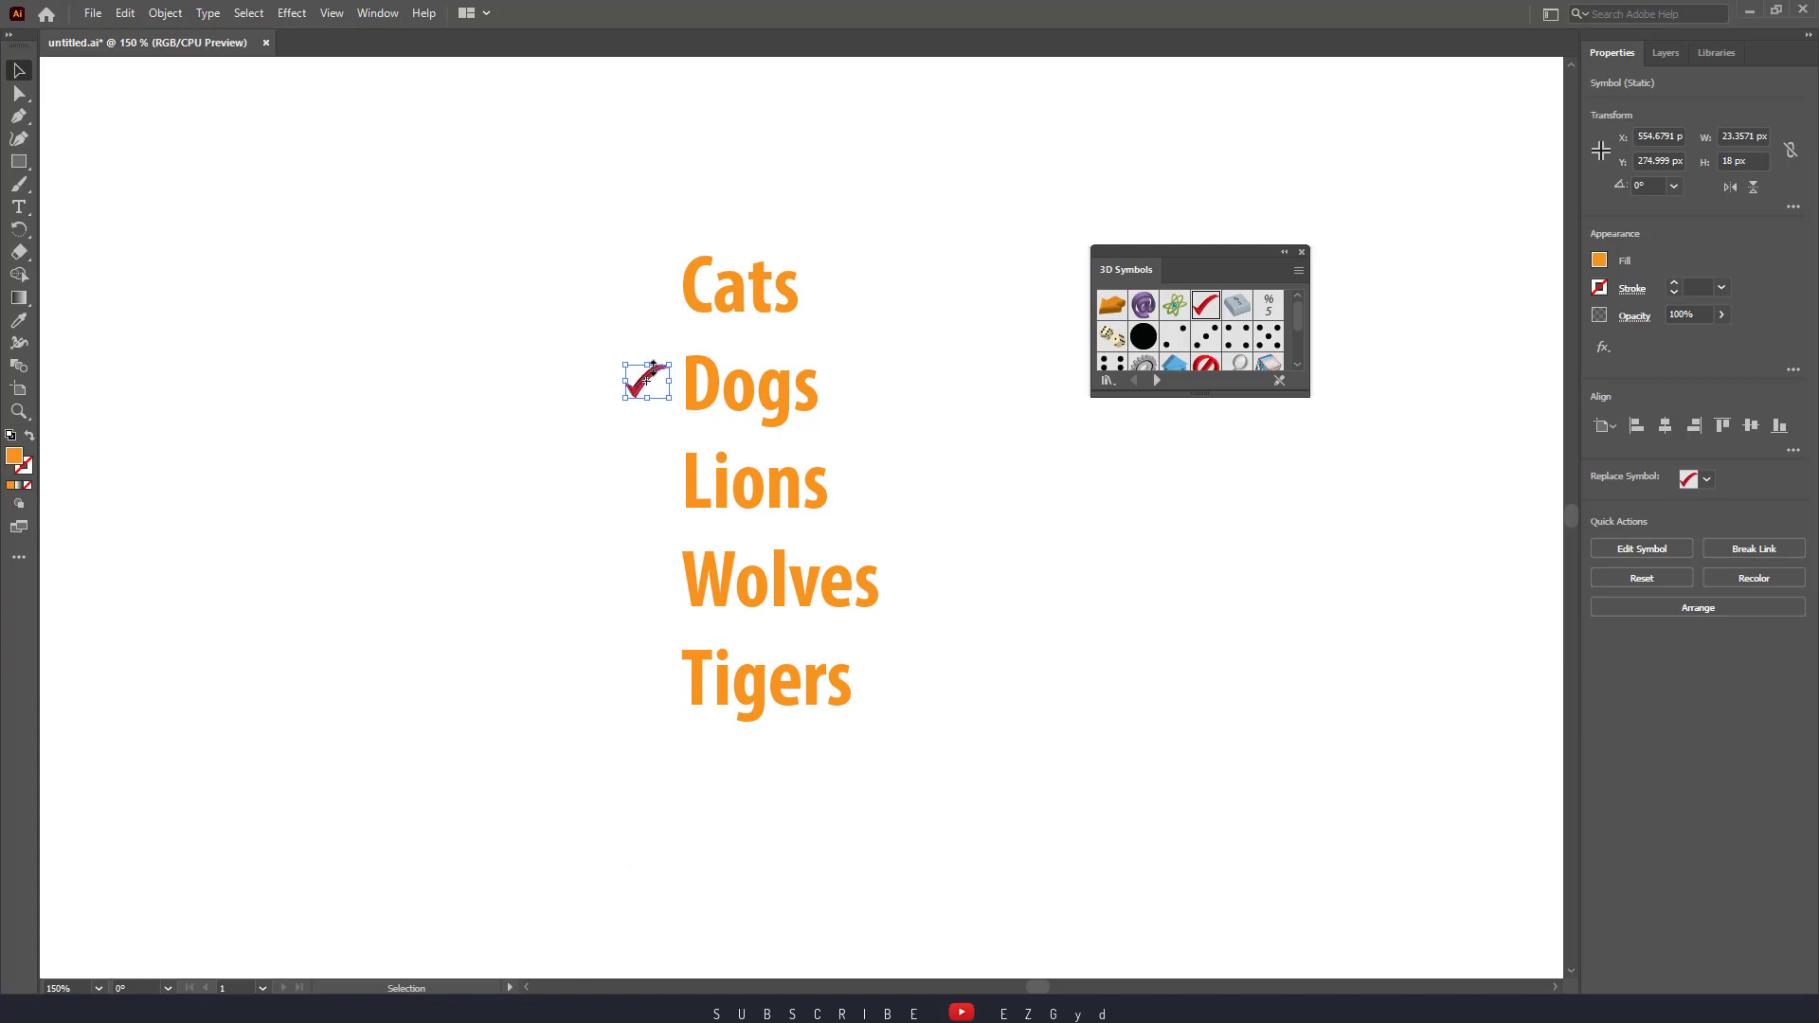
drag(647, 382, 636, 301)
click(457, 499)
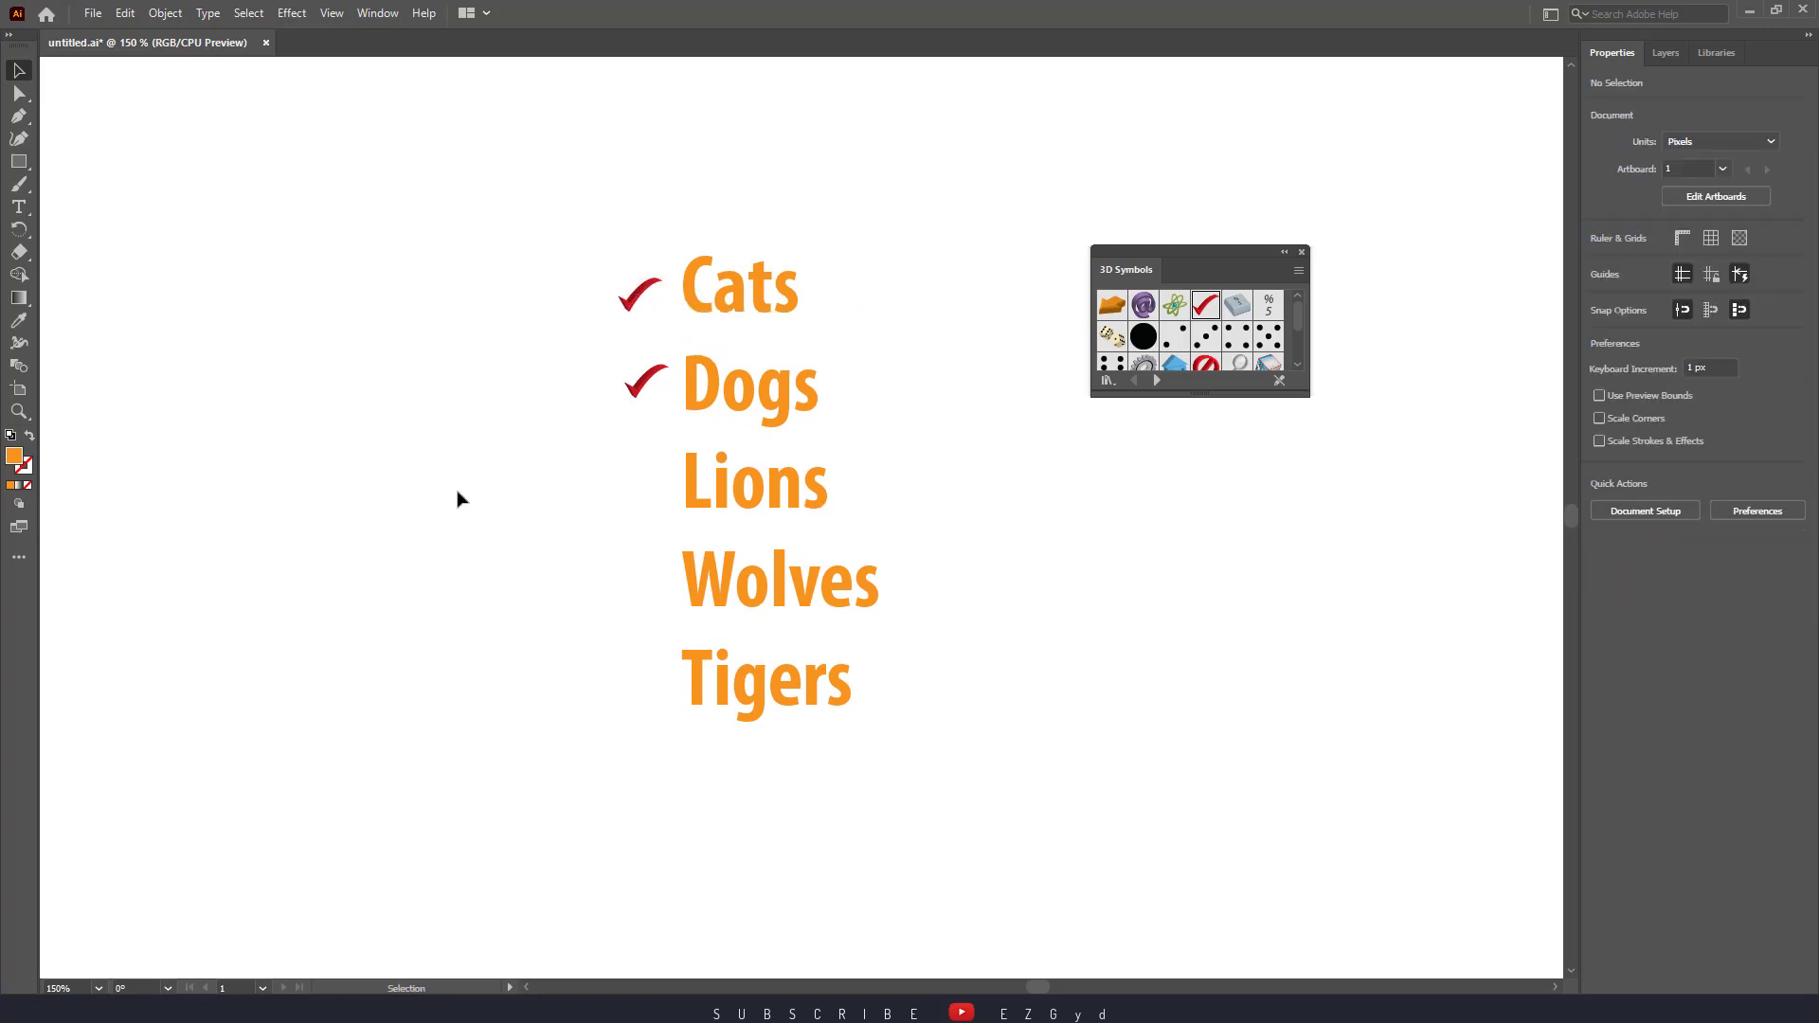
- Paste three more copies of the small check mark and place one each beside "Lions", "Wolves" and "Tigers"
key(a)
key(ctrl+v)
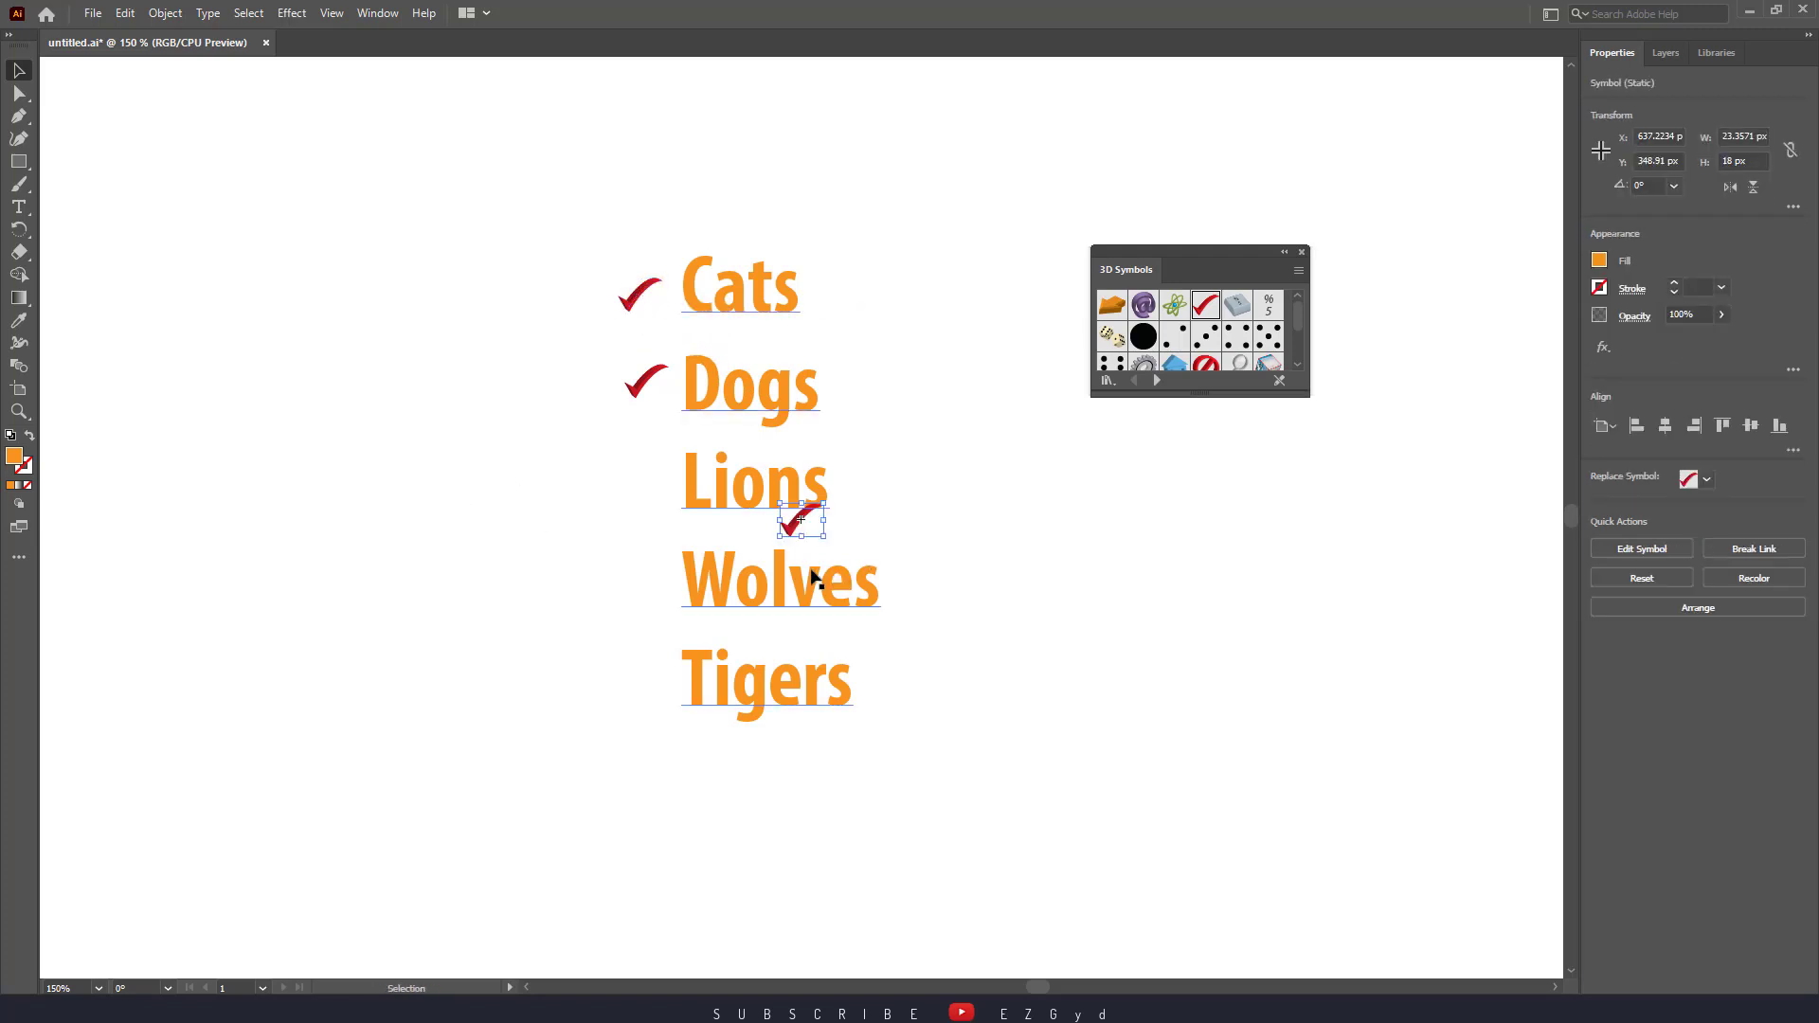
drag(796, 521, 632, 495)
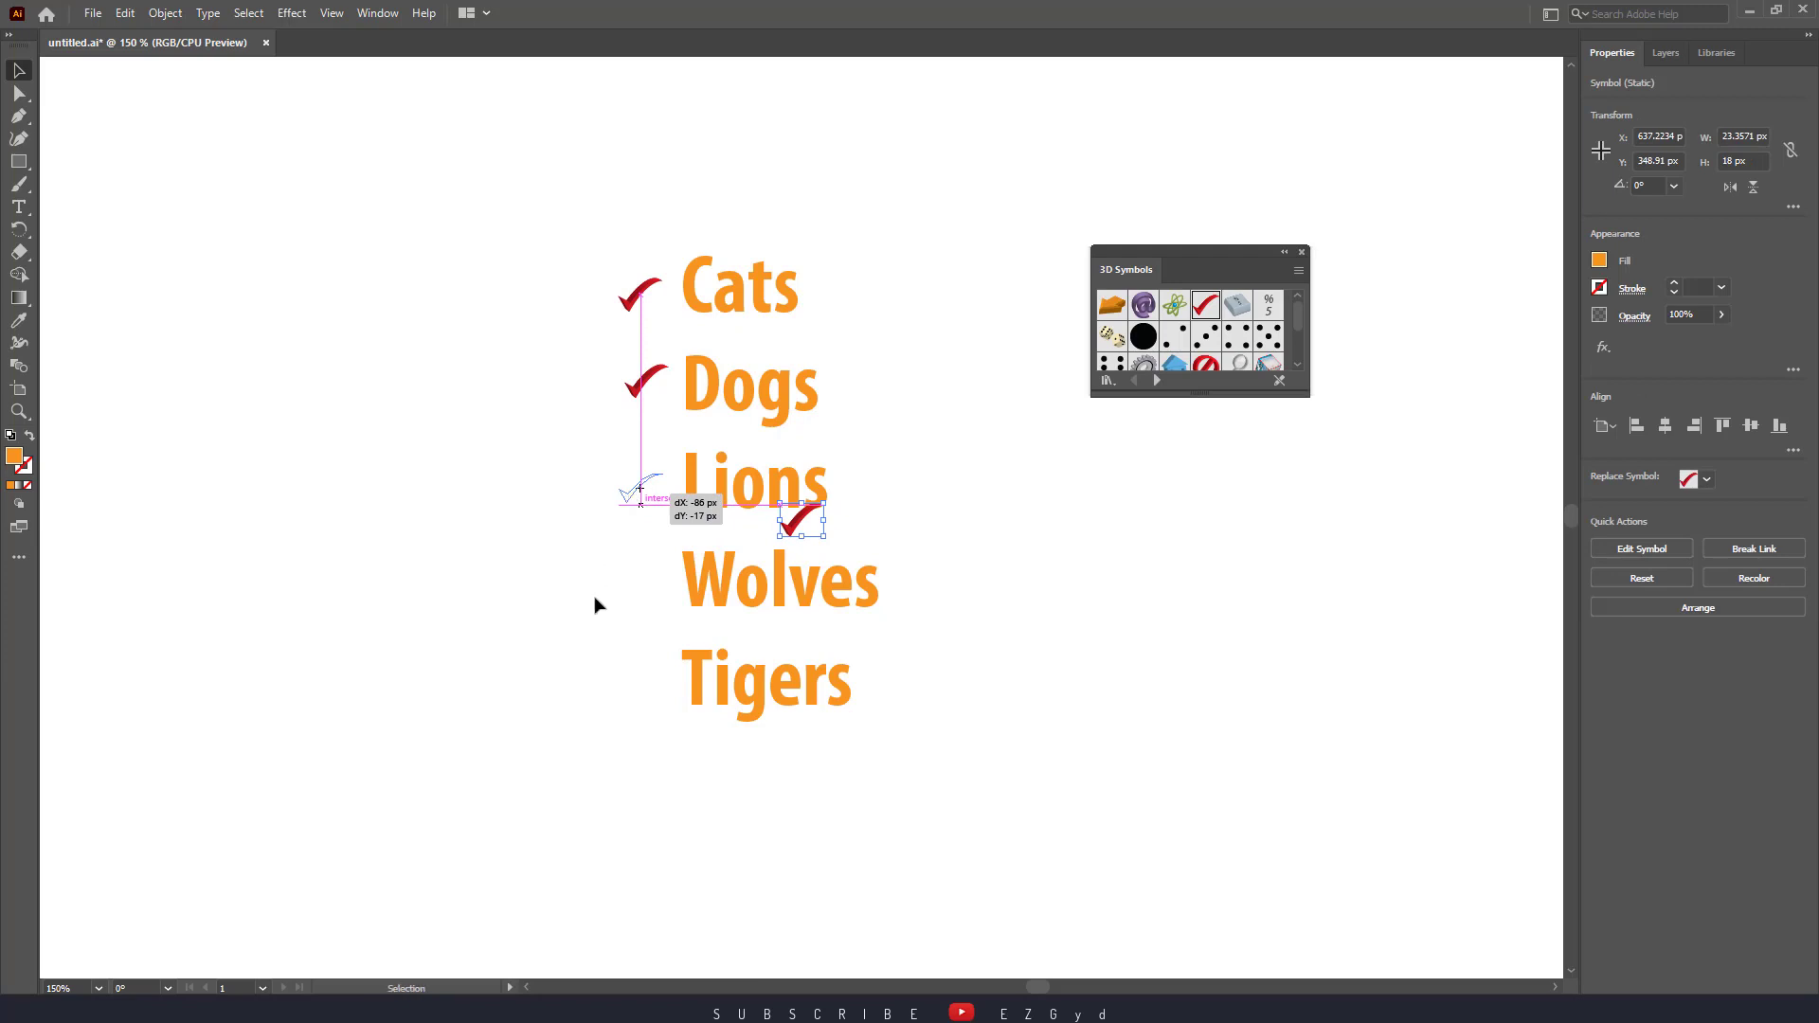
click(599, 604)
key(ctrl+v)
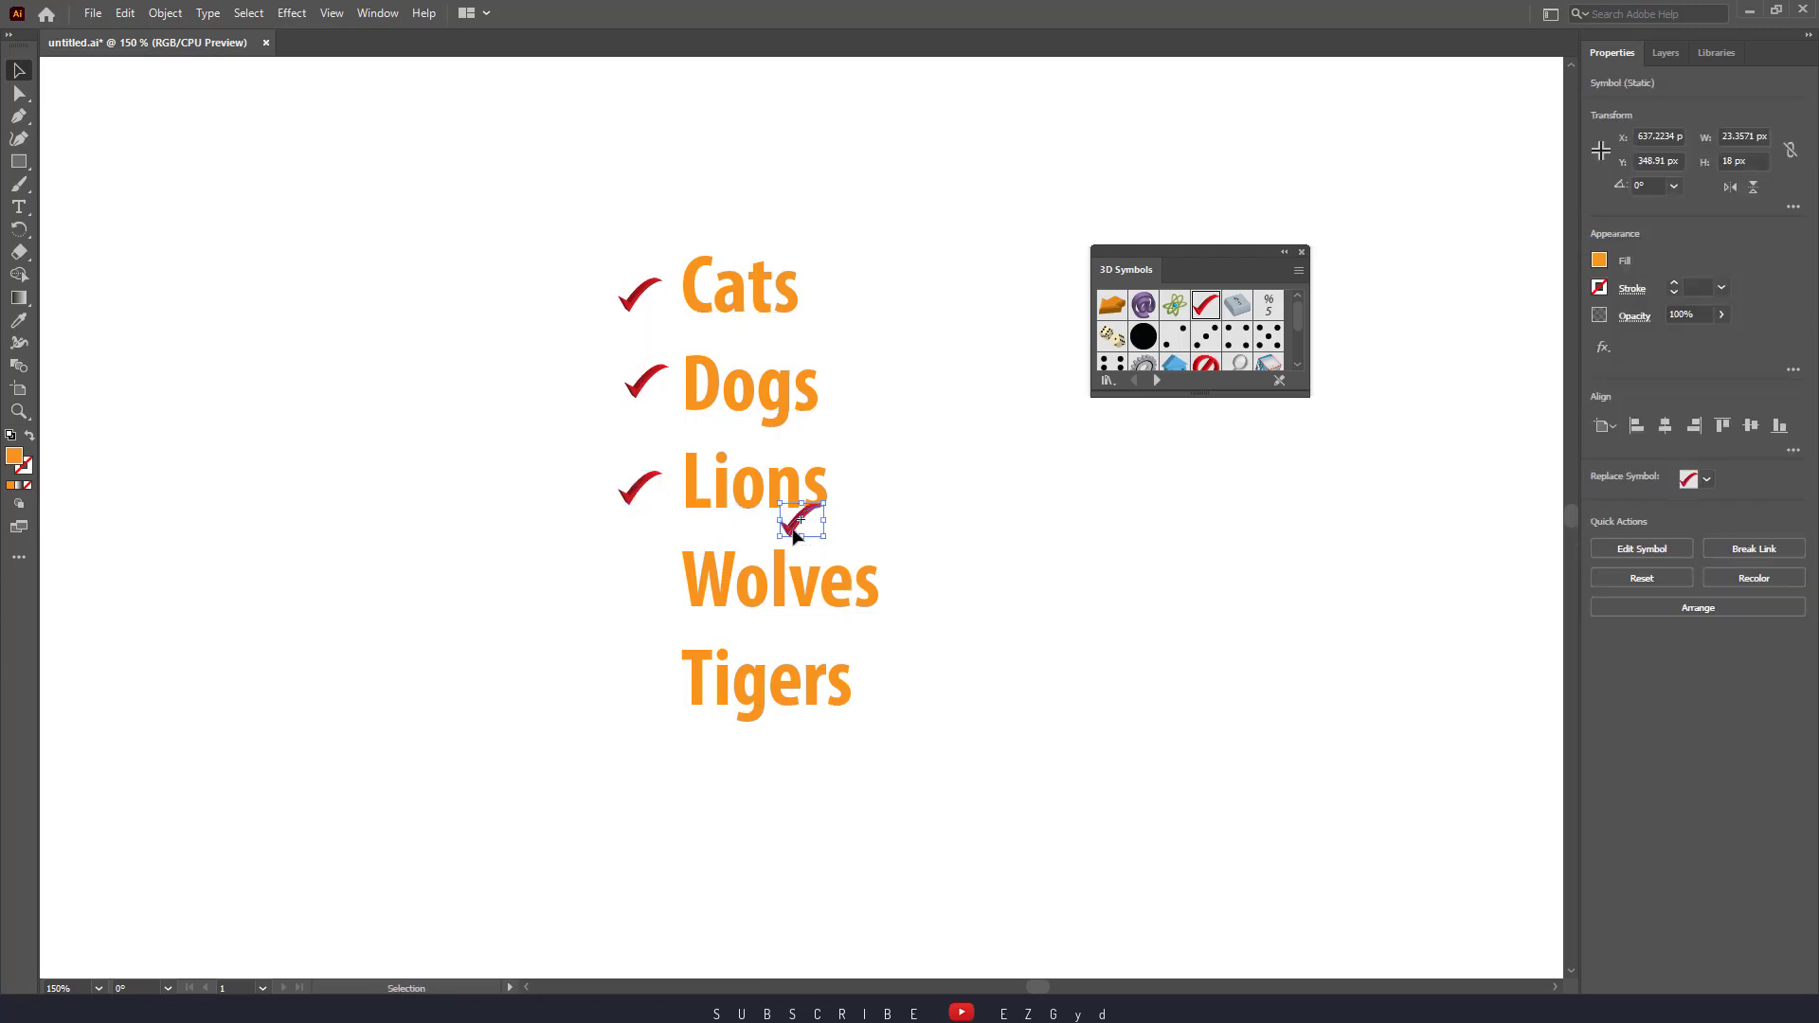
drag(791, 535, 636, 595)
click(577, 711)
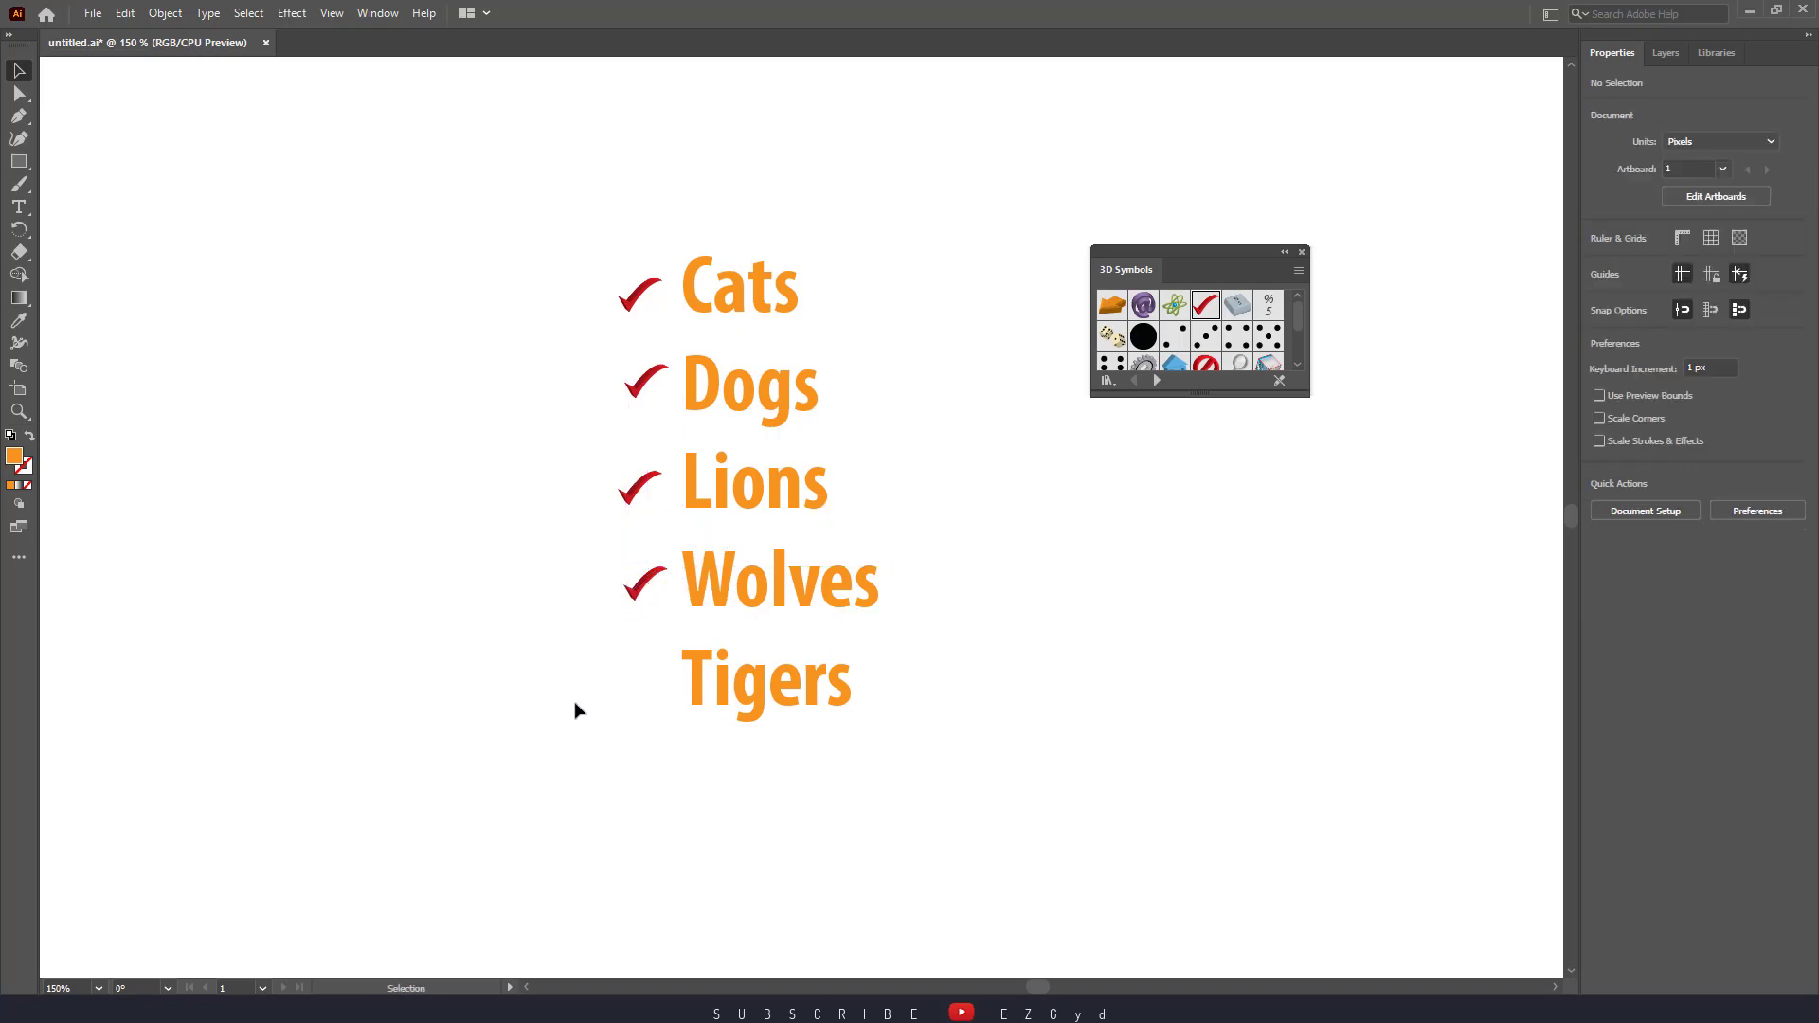
key(ctrl+v)
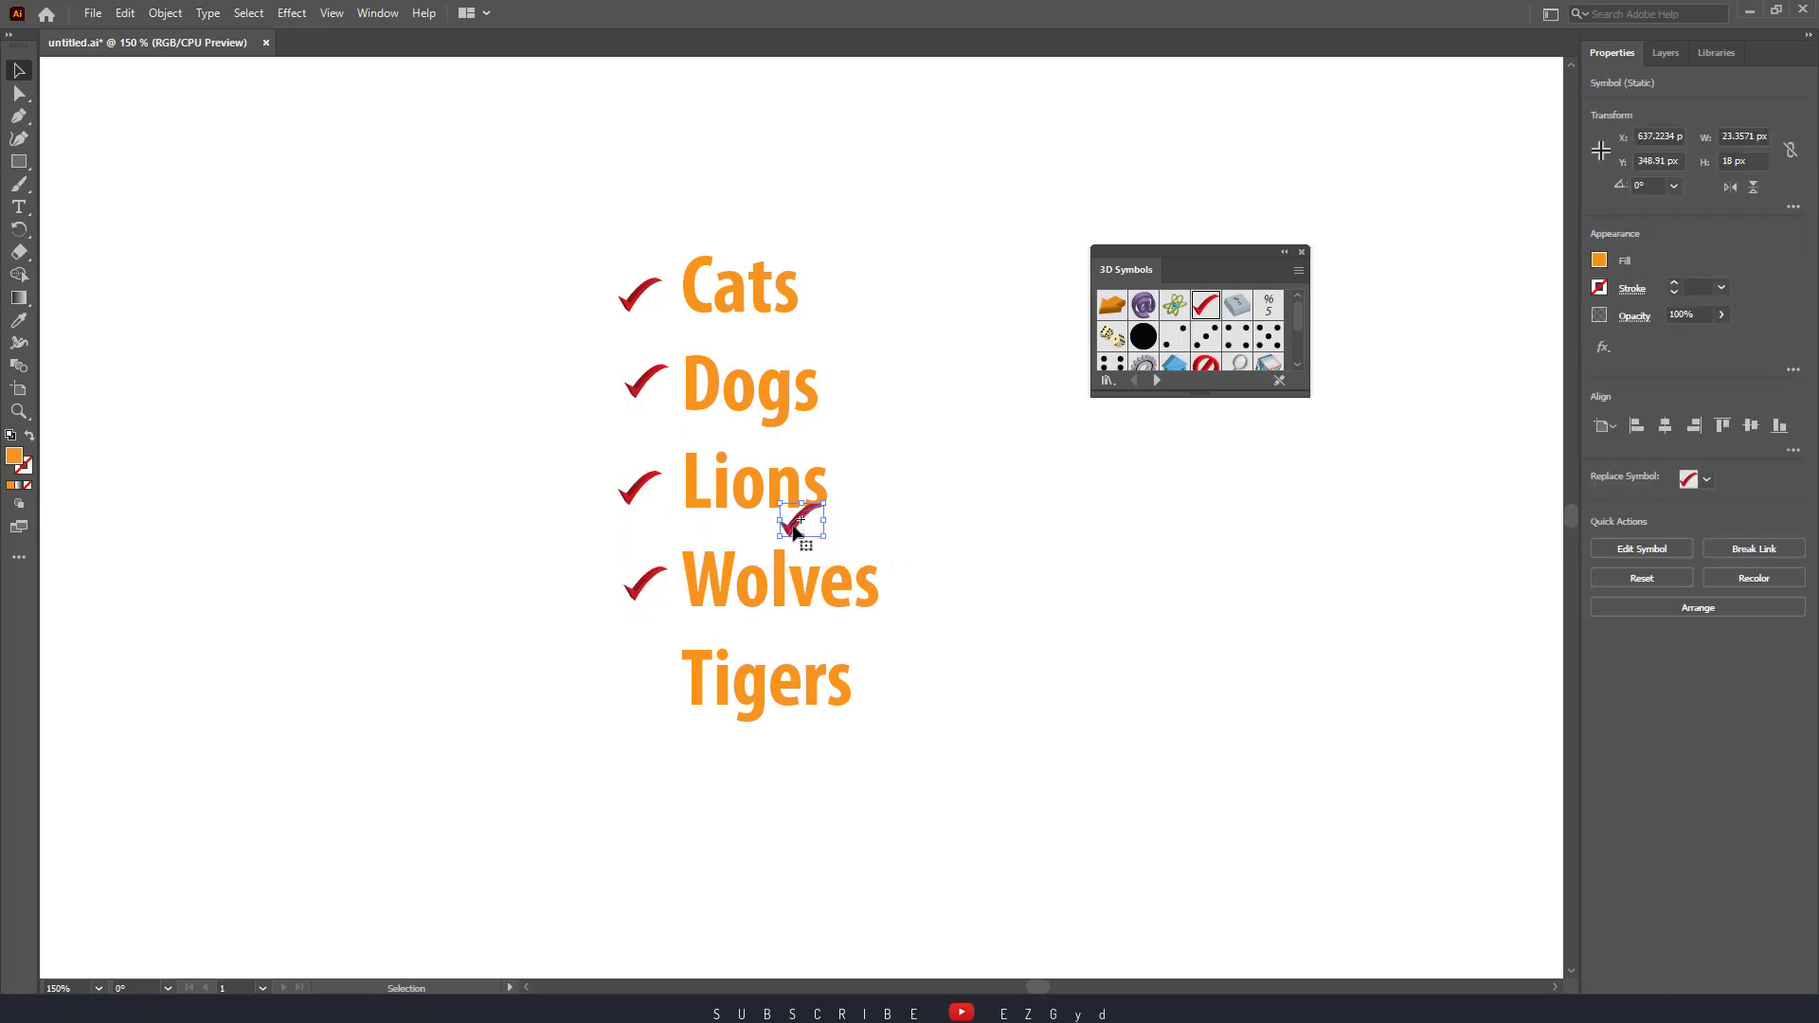
drag(801, 522, 644, 691)
click(686, 795)
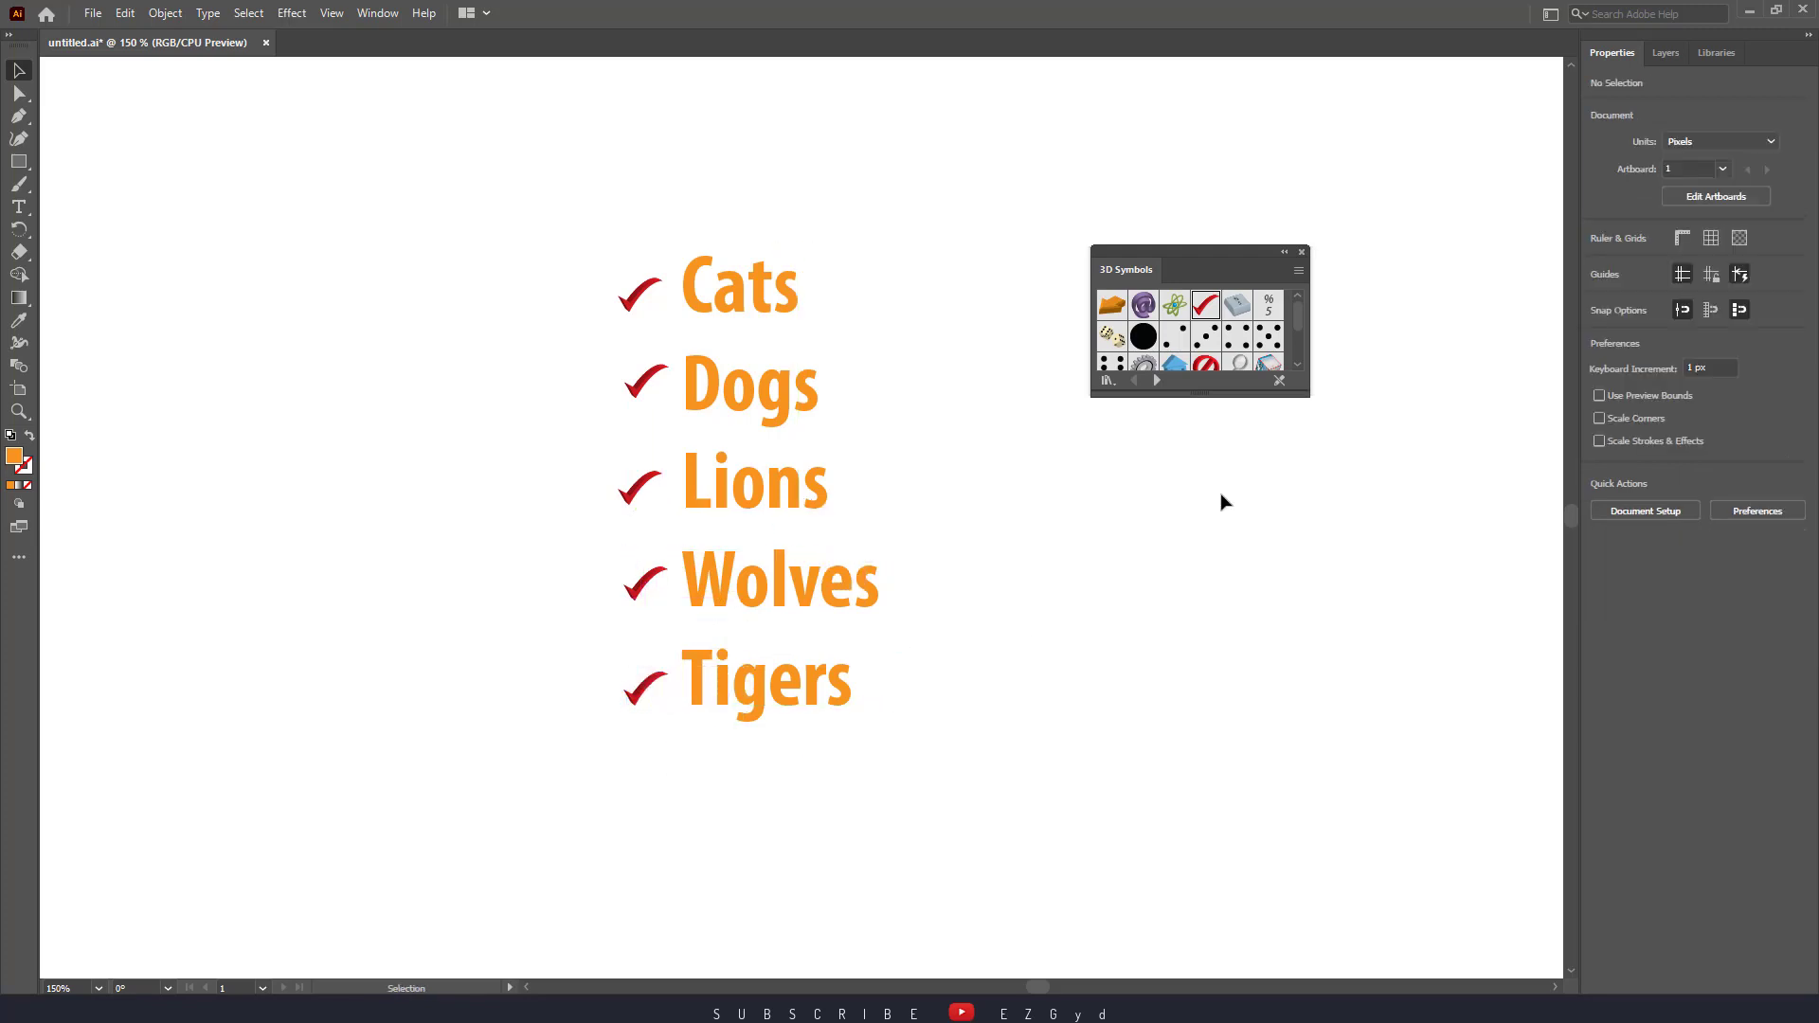
- Look through the remaining 3D symbols and the list of other symbol libraries, and collapse the 3D Symbols library
click(1298, 272)
click(1224, 305)
drag(1298, 315, 1303, 356)
click(1106, 381)
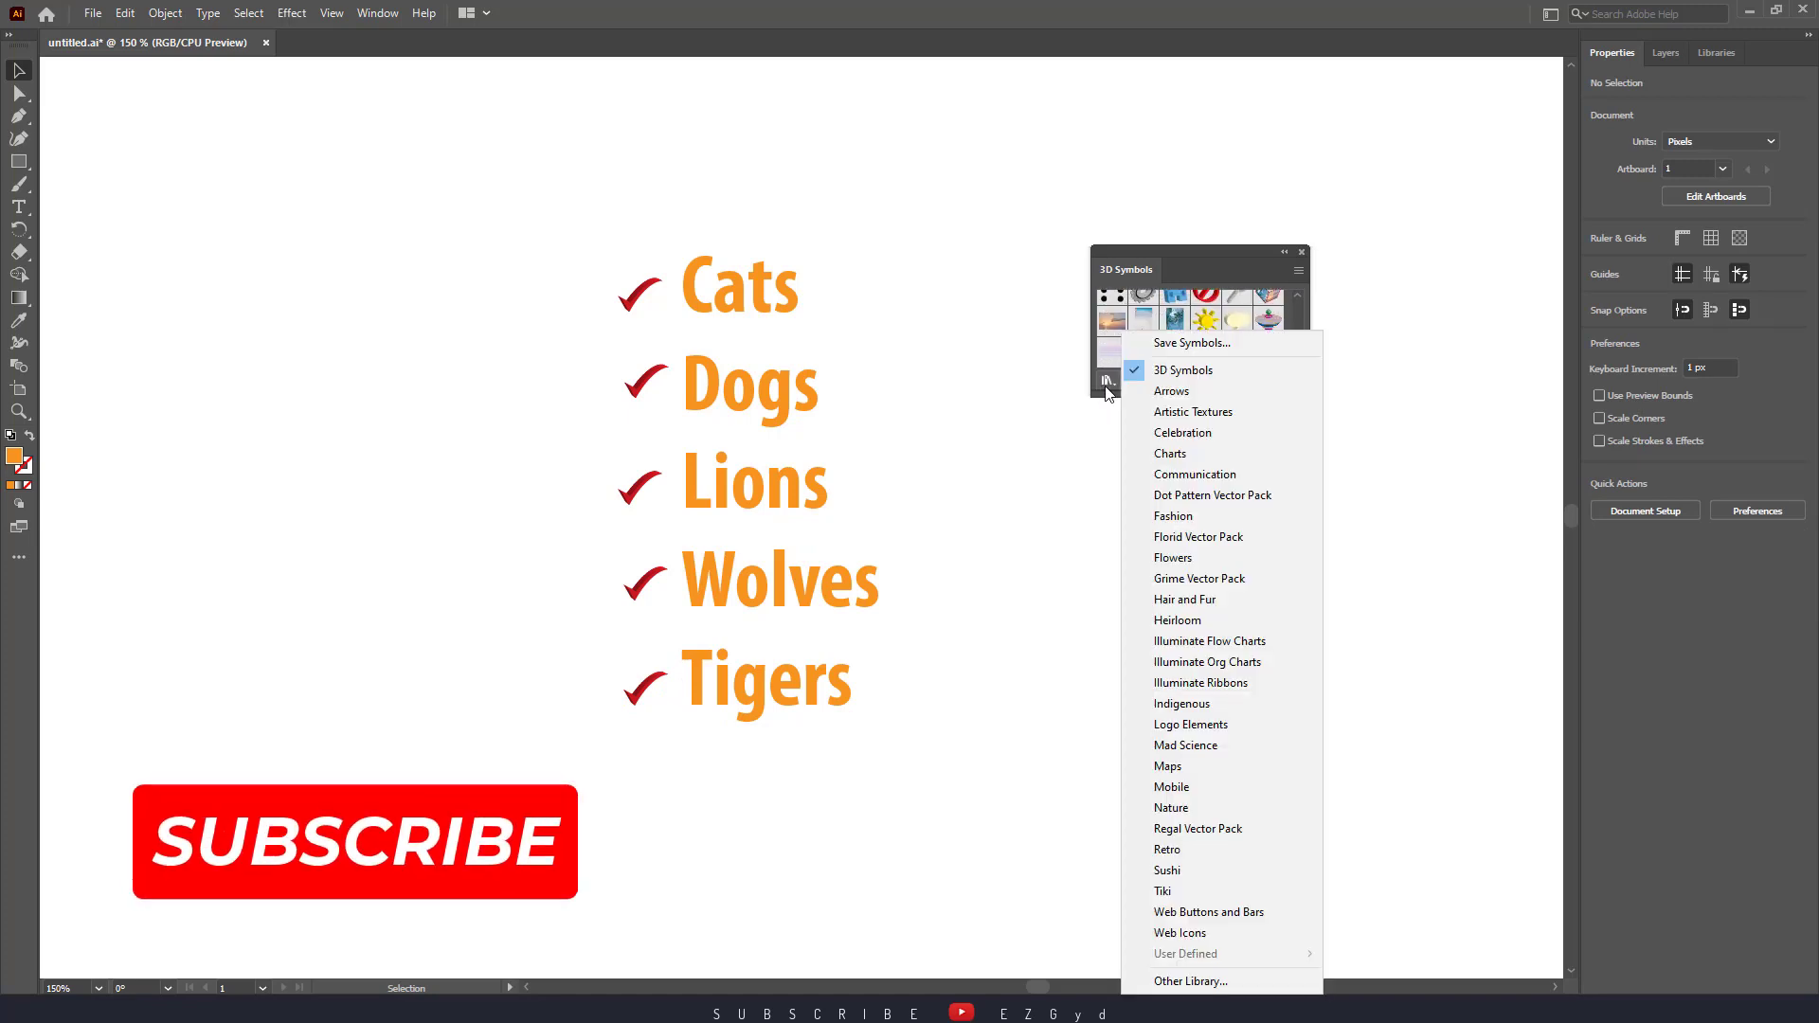
click(1178, 252)
double_click(1178, 252)
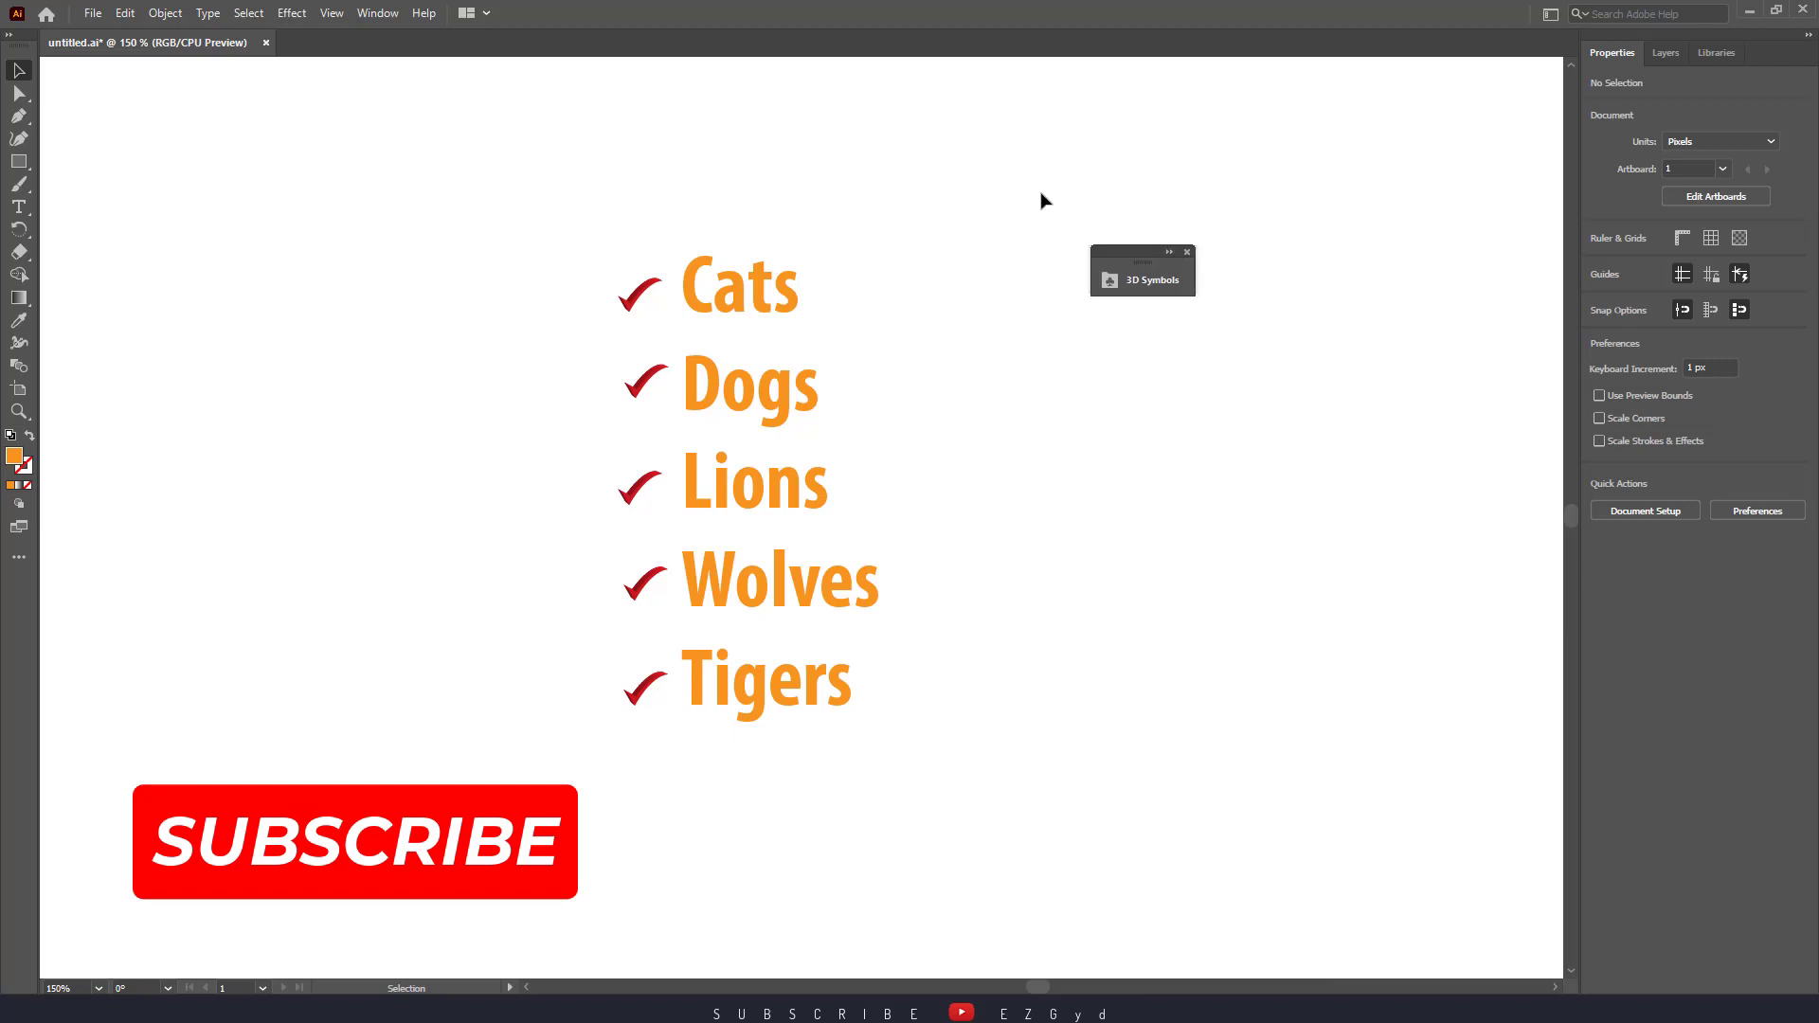